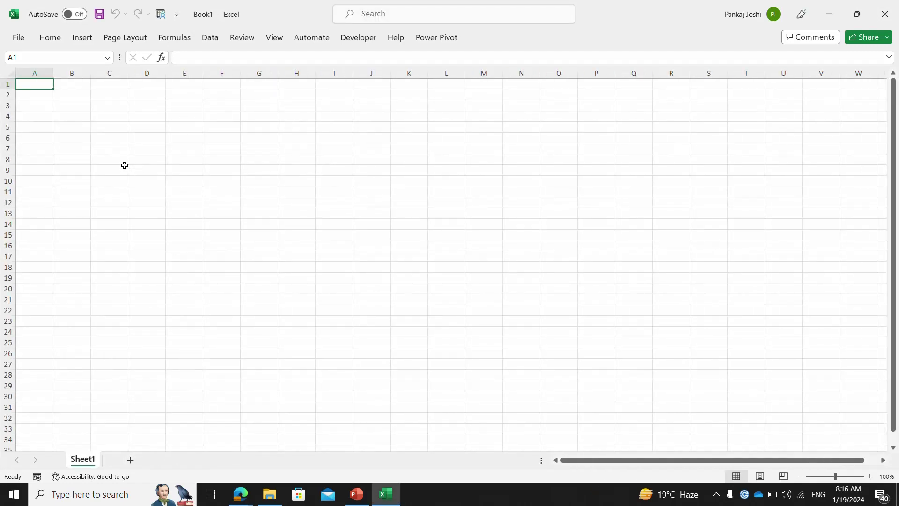
# Shade the cell range C4:F10 with a yellow fill.
pyautogui.moveTo(105, 111); pyautogui.dragTo(205, 183)
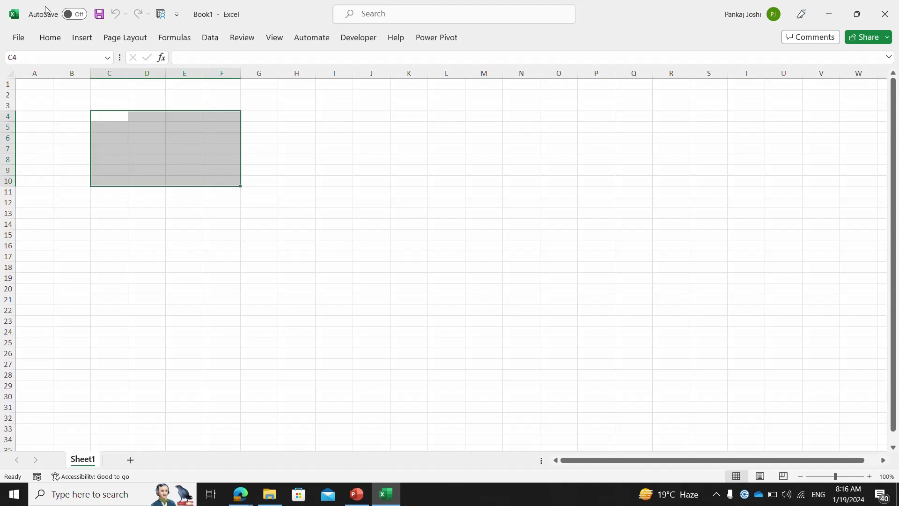
pyautogui.click(50, 37)
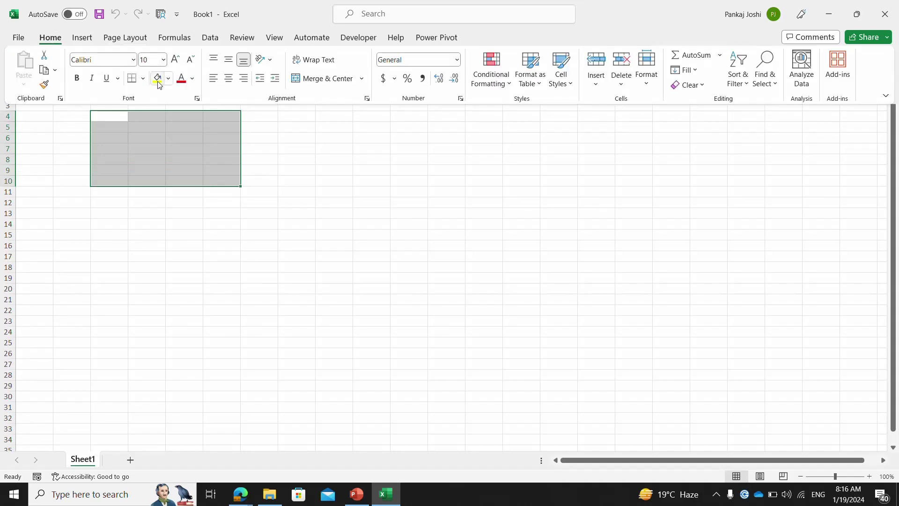
pyautogui.click(157, 79)
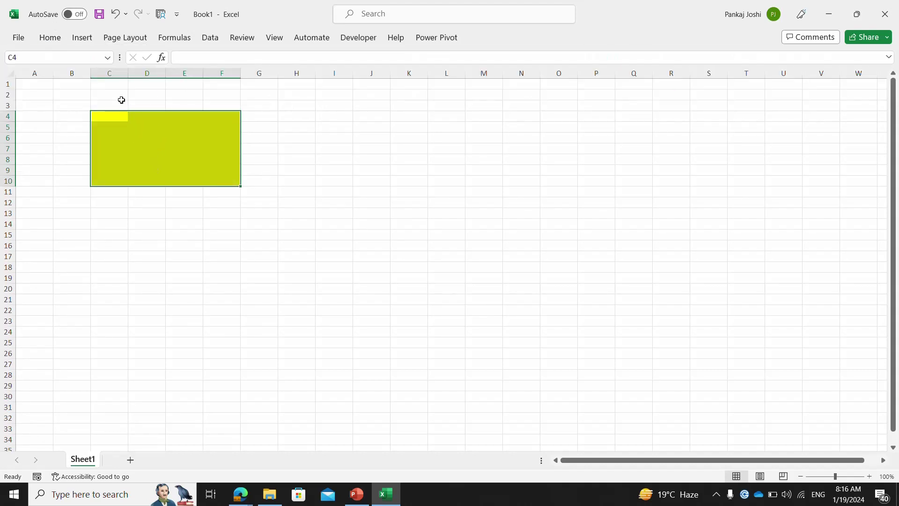
# Enter the text Employee in every cell of the yellow range C4:F10.
pyautogui.click(121, 104)
pyautogui.click(121, 115)
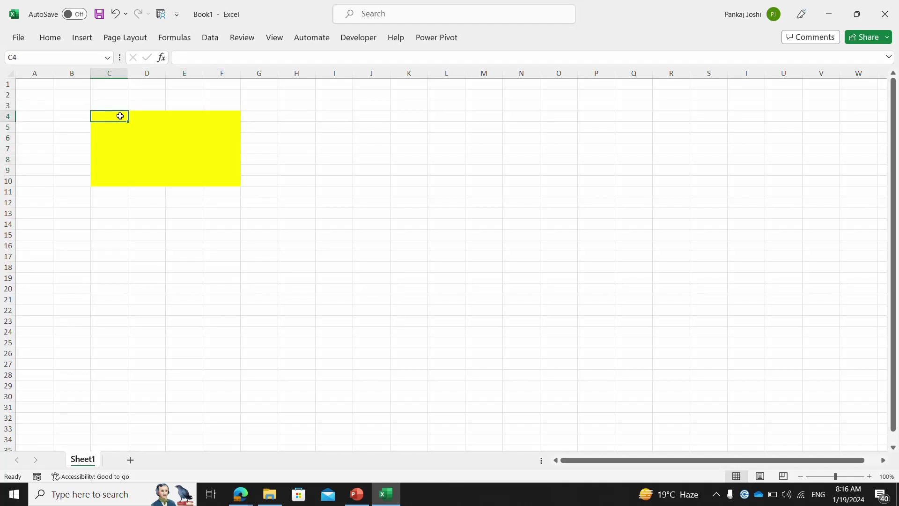
pyautogui.keyDown('shift'); pyautogui.click(225, 181); pyautogui.keyUp('shift')
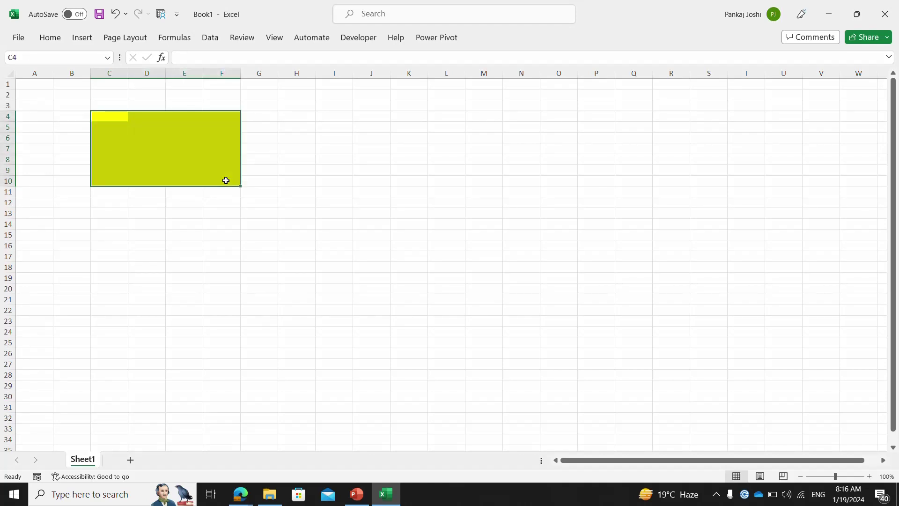
pyautogui.write('Employee')
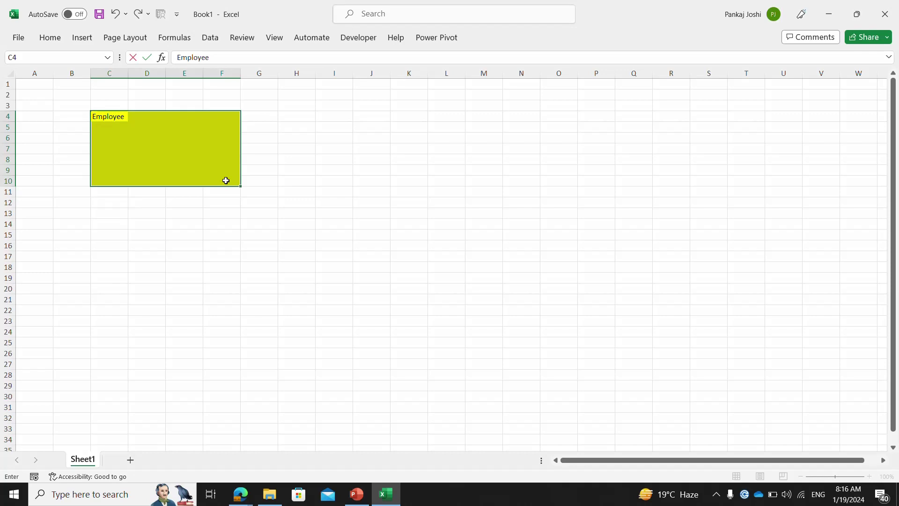
pyautogui.hotkey('ctrl', 'Return')
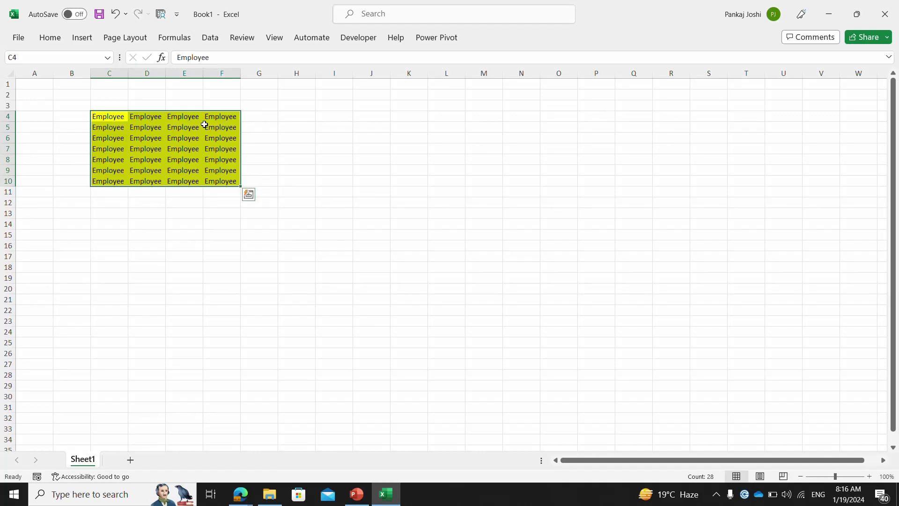
# Copy the Employee block to J4 and replace the text in all cells of the copy with Suppliers.
pyautogui.hotkey('ctrl', 'c')
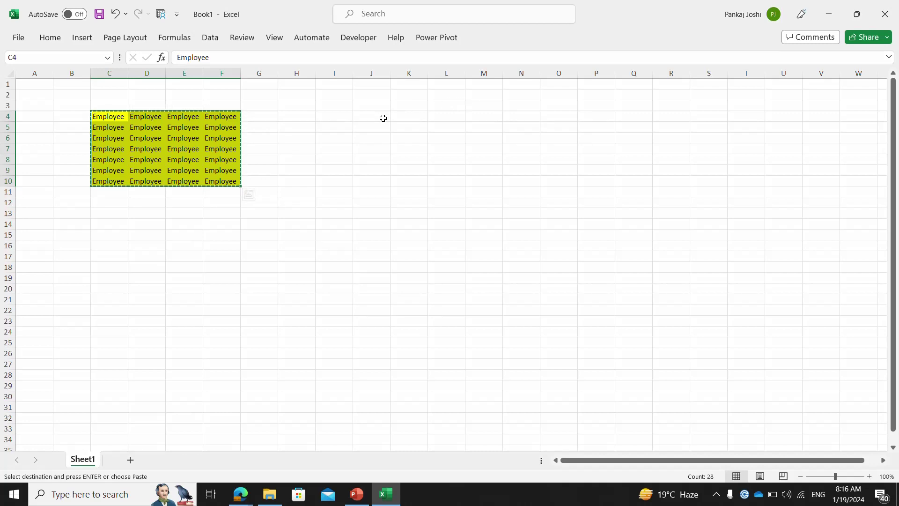
pyautogui.click(383, 118)
pyautogui.hotkey('ctrl', 'v')
pyautogui.write('S')
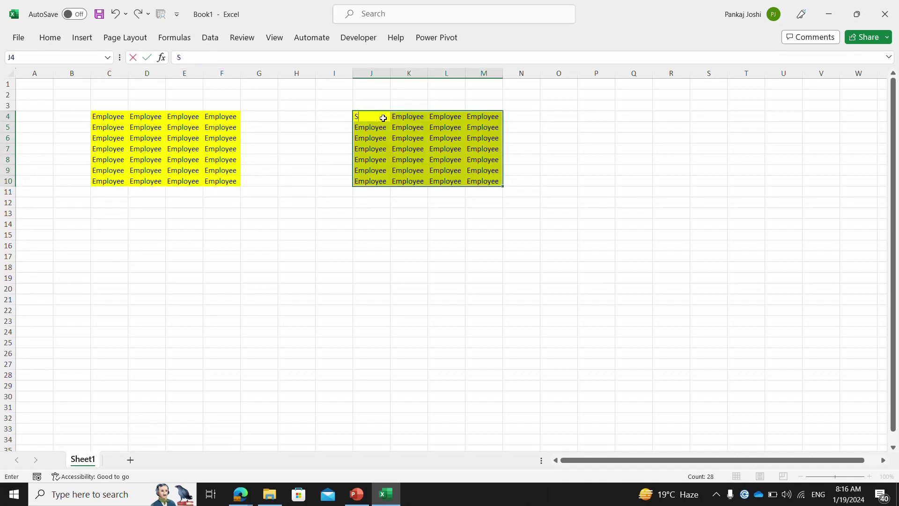
pyautogui.hotkey('ctrl', 'Return')
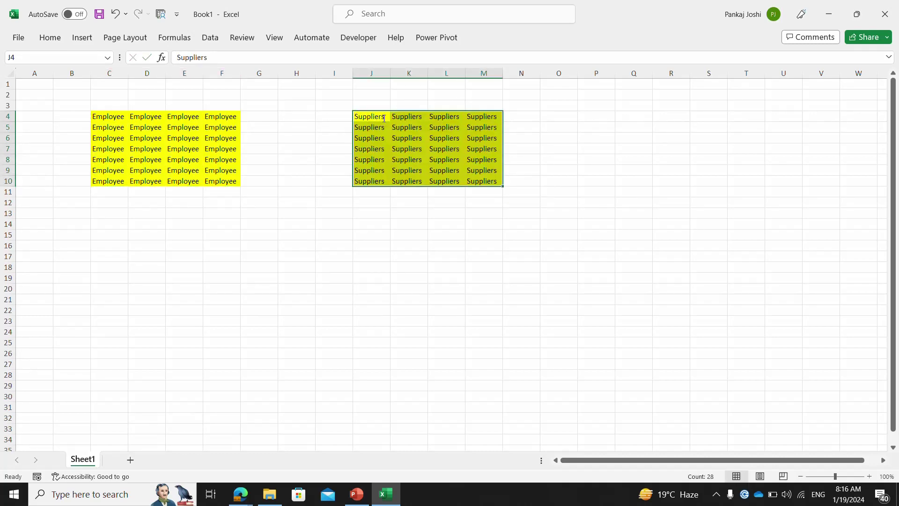
# Copy the Suppliers block to C15 and replace the text in all cells of the copy with Orders.
pyautogui.hotkey('ctrl', 'c')
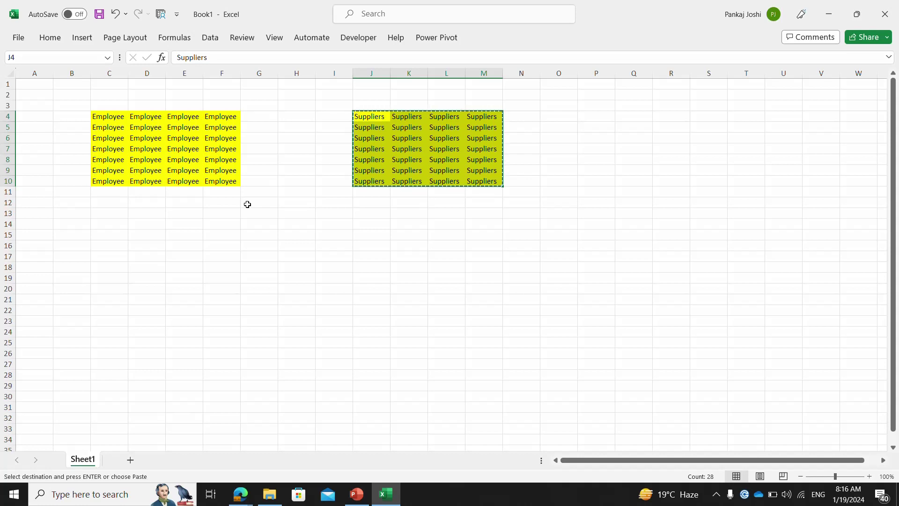
pyautogui.click(109, 230)
pyautogui.hotkey('ctrl', 'v')
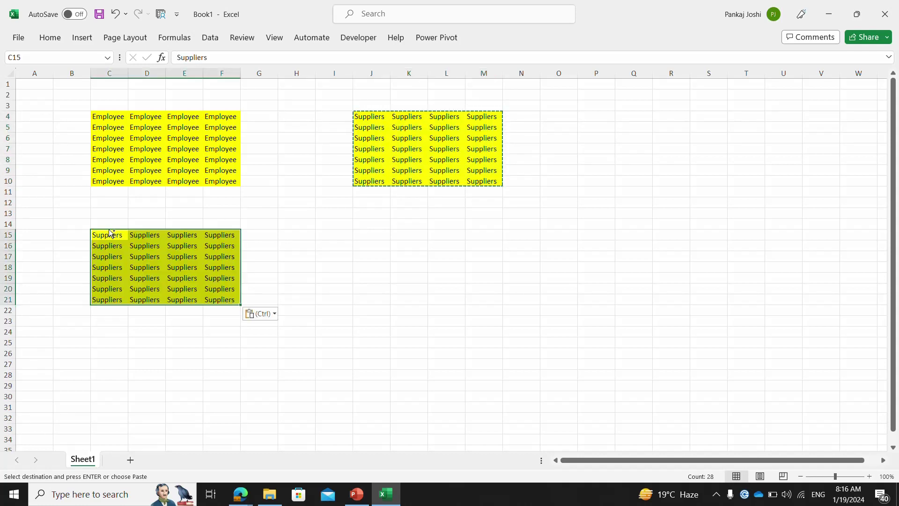
pyautogui.write('Sales')
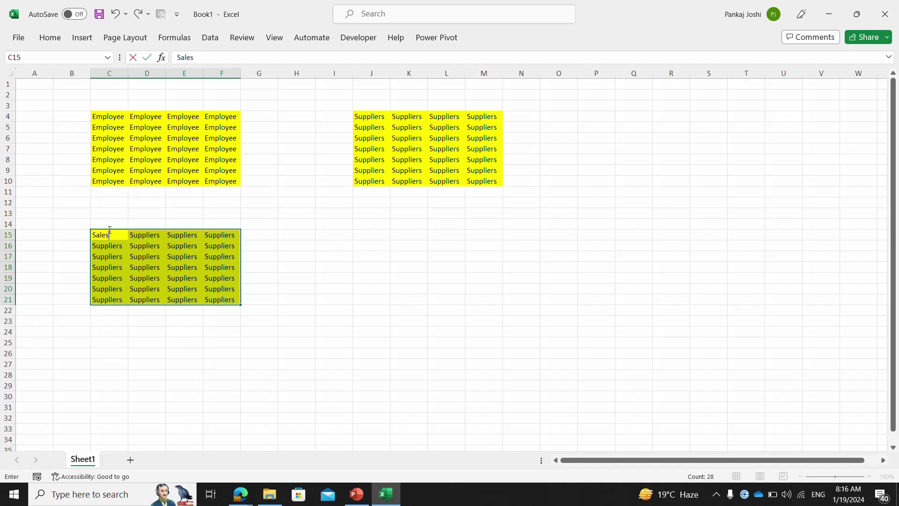
pyautogui.press('Escape')
pyautogui.write('Orders')
pyautogui.hotkey('ctrl', 'Return')
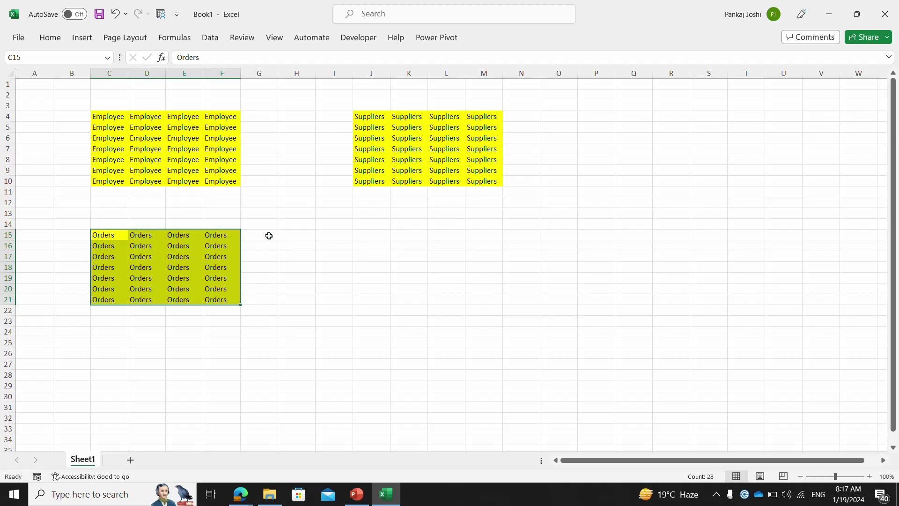
# Enter the text Stock in every cell of the range J15:M21.
pyautogui.moveTo(361, 233); pyautogui.dragTo(490, 298)
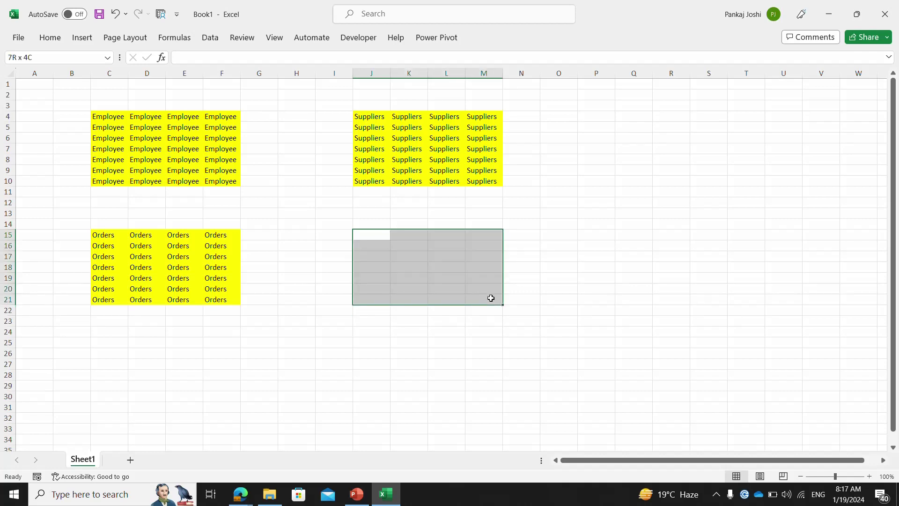
pyautogui.write('S')
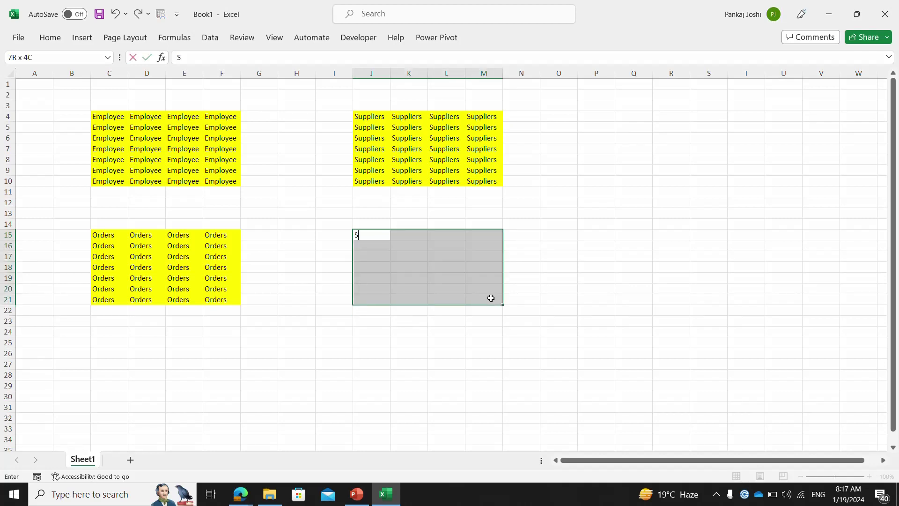
pyautogui.write('Tock')
pyautogui.hotkey('ctrl', 'Return')
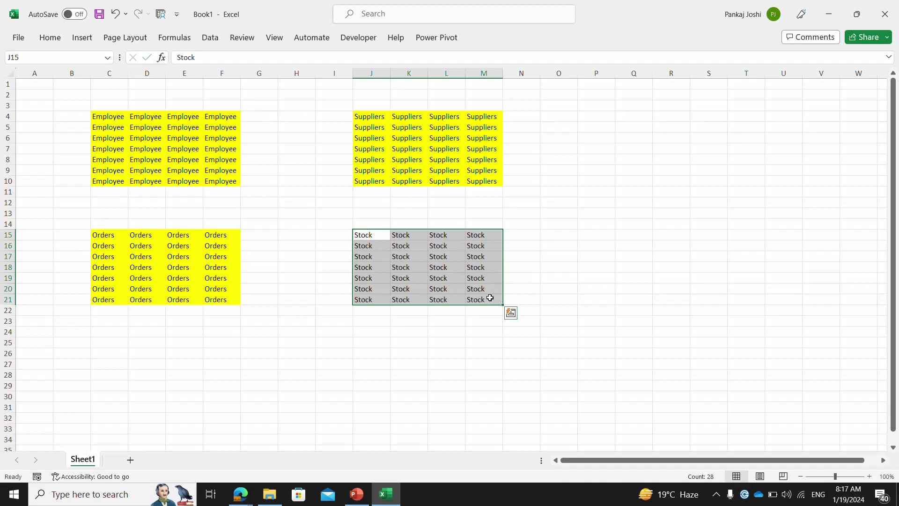
# Copy only the formatting of the Orders block onto the Stock block starting at J15.
pyautogui.click(101, 235)
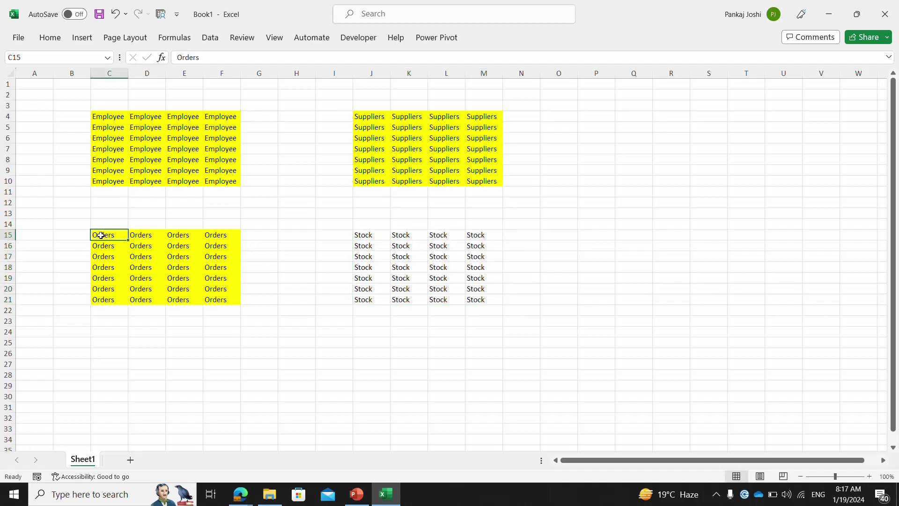
pyautogui.hotkey('ctrl', 'shift', 'Down')
pyautogui.hotkey('ctrl', 'shift', 'Right')
pyautogui.hotkey('ctrl', 'c')
pyautogui.press('Right')
pyautogui.press('Right')
pyautogui.press('Right')
pyautogui.press('Right')
pyautogui.press('Right')
pyautogui.press('Right')
pyautogui.press('Right')
pyautogui.hotkey('alt', 'e')
pyautogui.press('s')
pyautogui.press('c')
pyautogui.press('t')
pyautogui.press('Return')
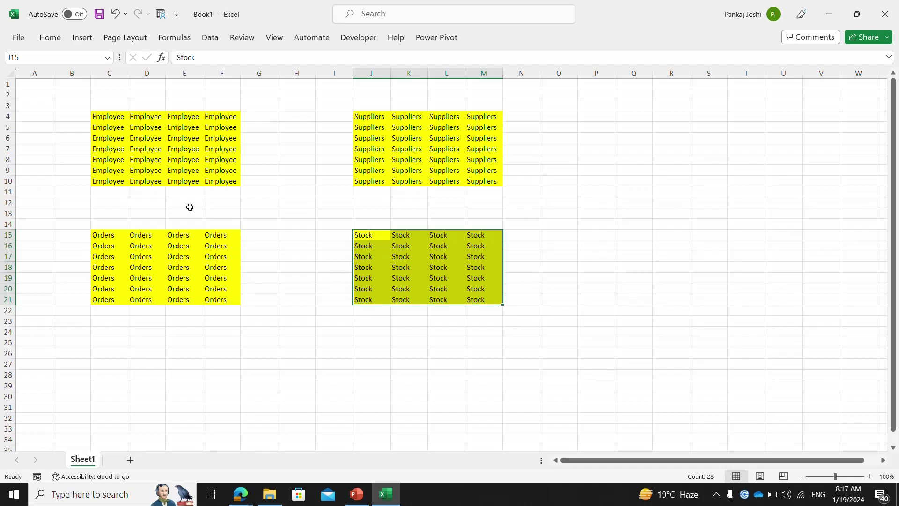
# Shade the large empty range P4:V25 with a yellow fill.
pyautogui.moveTo(603, 119); pyautogui.dragTo(783, 343)
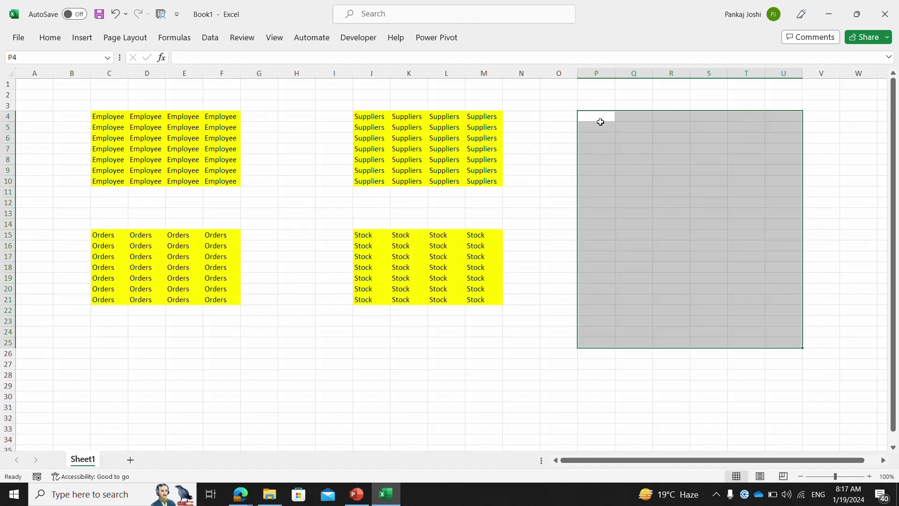
pyautogui.moveTo(600, 122); pyautogui.dragTo(807, 342)
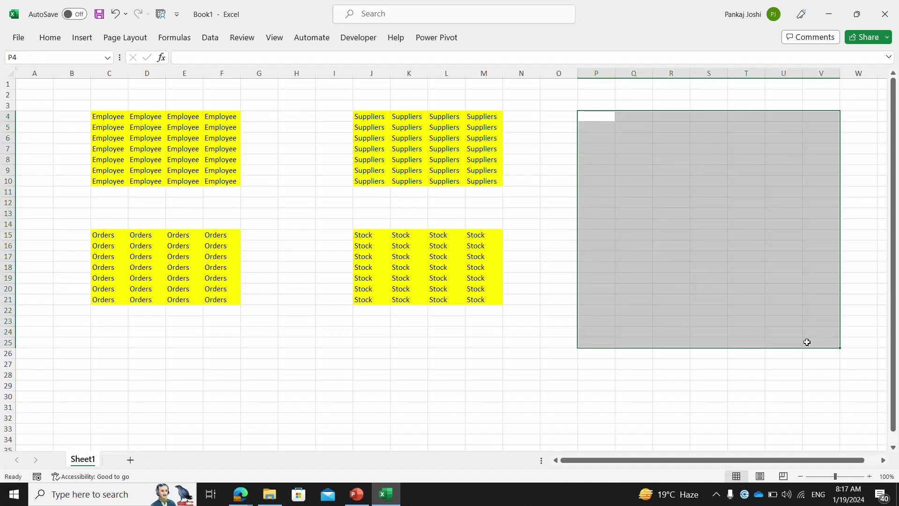
pyautogui.click(51, 40)
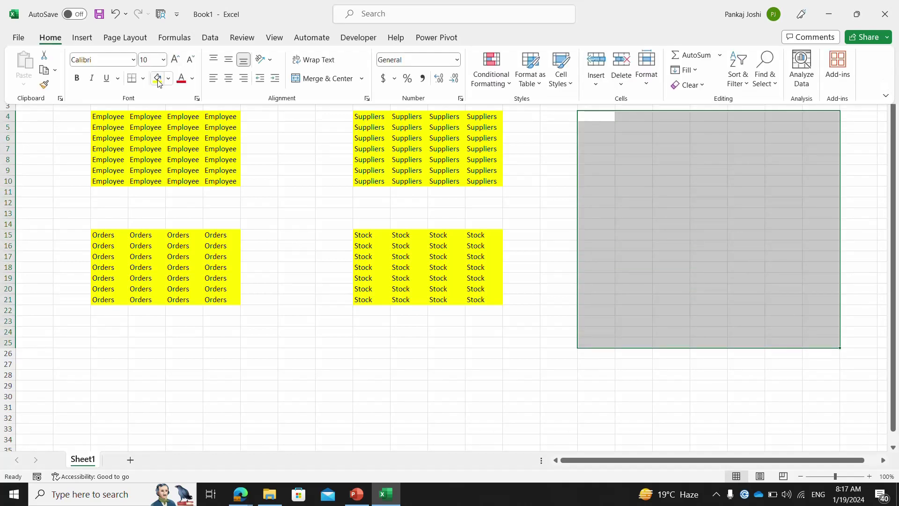
pyautogui.click(158, 78)
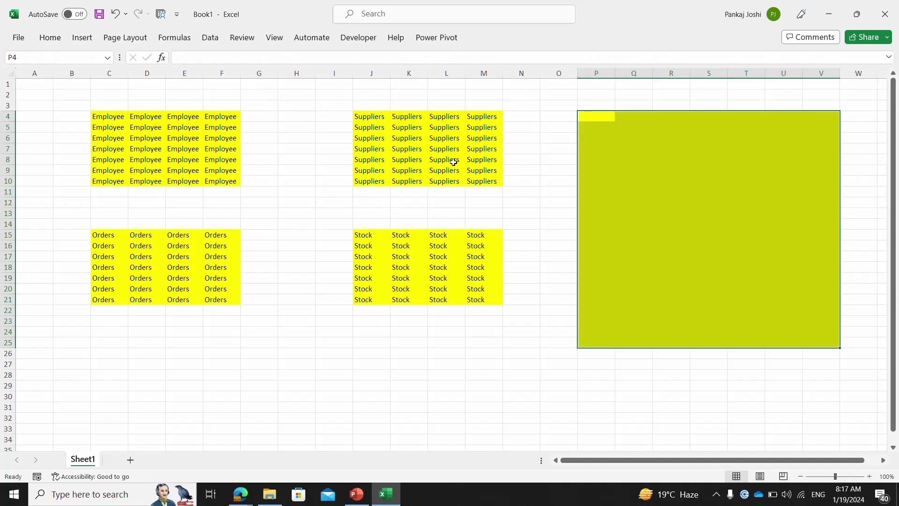
# Replace the text in every cell of the Stock block J15:M21 with Product.
pyautogui.click(102, 119)
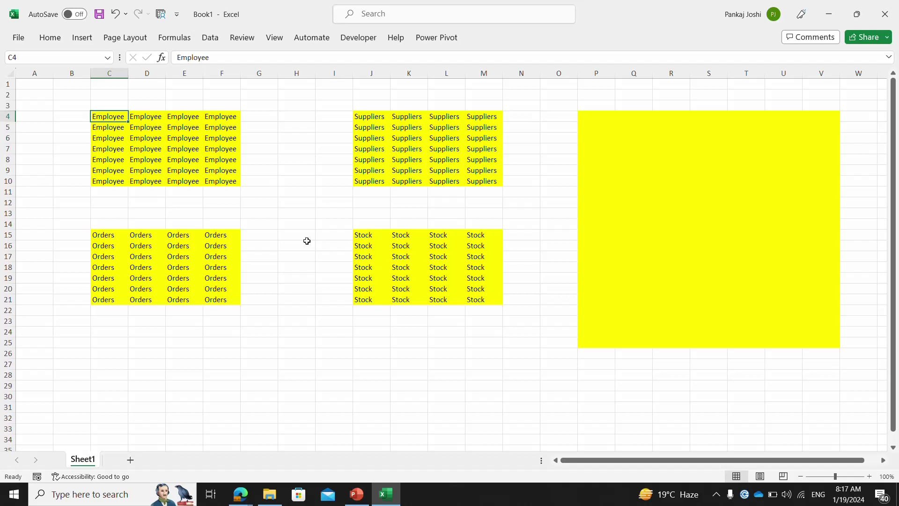
pyautogui.click(365, 236)
pyautogui.hotkey('ctrl', 'shift', 'Down')
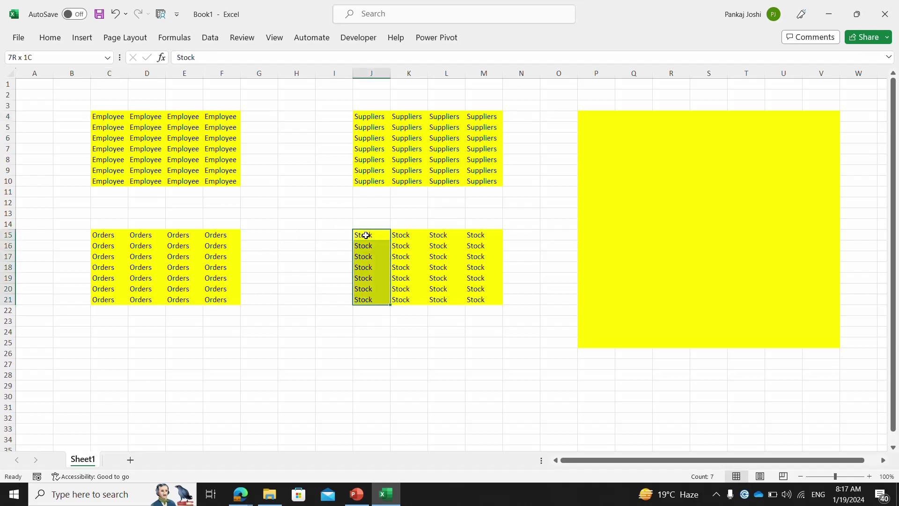
pyautogui.hotkey('ctrl', 'shift', 'Right')
pyautogui.write('Product')
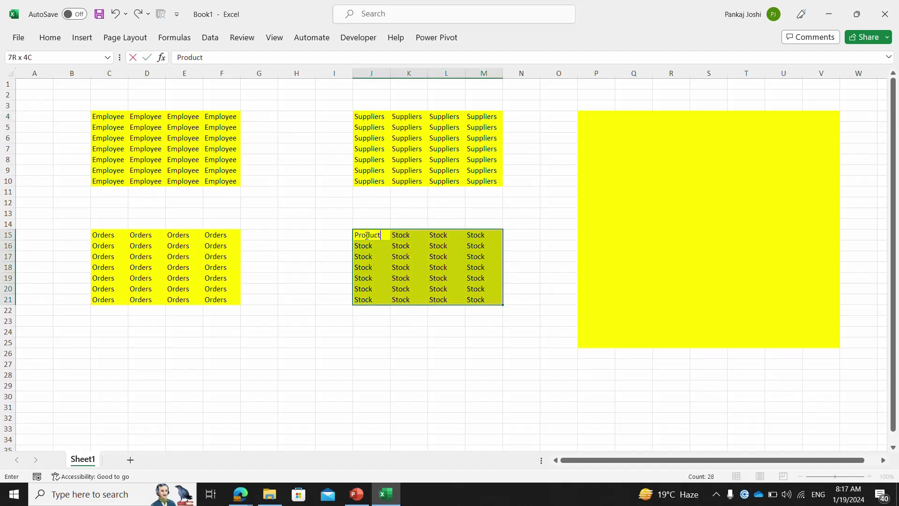
pyautogui.hotkey('ctrl', 'Return')
# Fill the Orders block's first row down through row 40, covering C15:F40.
pyautogui.click(373, 235)
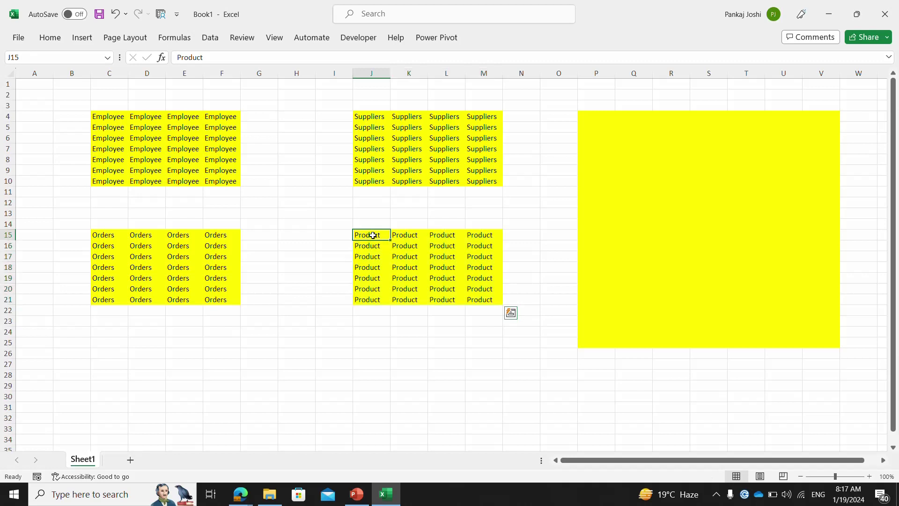
pyautogui.keyDown('shift'); pyautogui.click(369, 300); pyautogui.keyUp('shift')
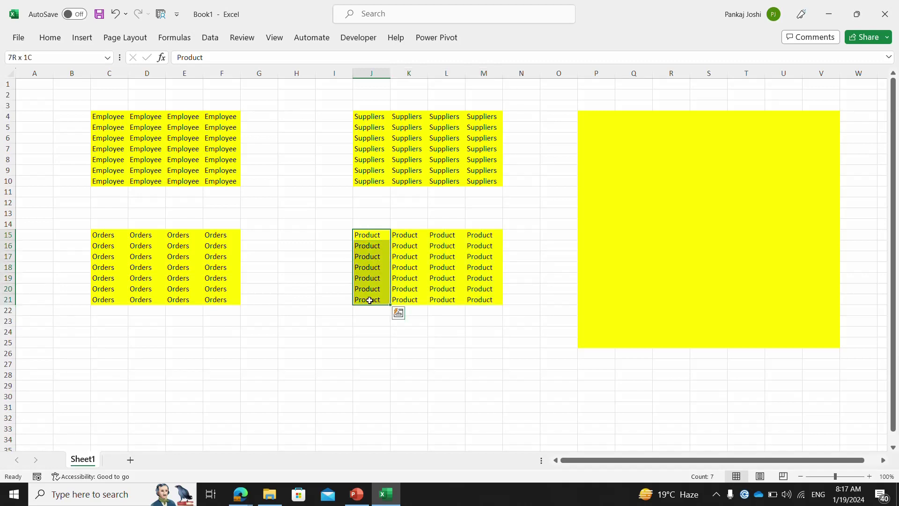
pyautogui.moveTo(103, 234); pyautogui.dragTo(227, 433)
pyautogui.hotkey('ctrl', 'd')
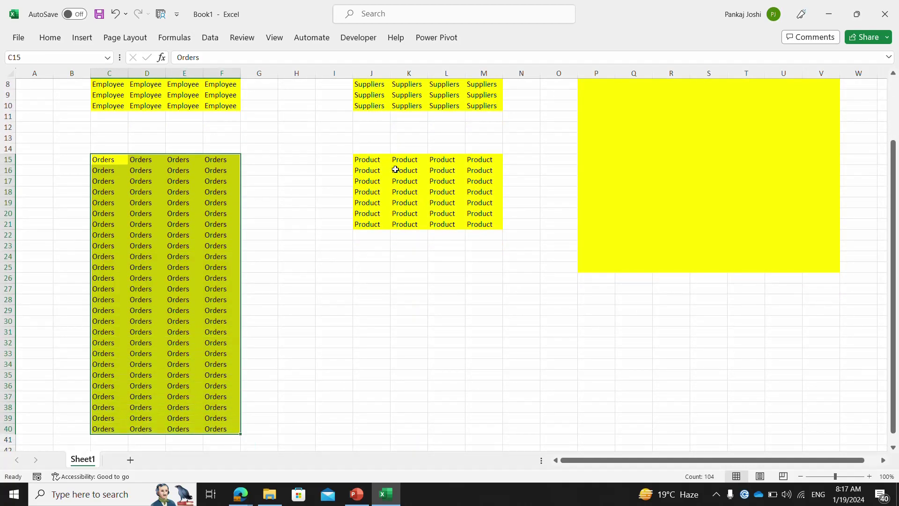
# Copy the Product cell J15 into G15 beside the Orders block and change its text to Product1.
pyautogui.click(111, 161)
pyautogui.click(369, 159)
pyautogui.hotkey('ctrl', 'c')
pyautogui.press('Left')
pyautogui.press('Left')
pyautogui.press('Left')
pyautogui.hotkey('ctrl', 'v')
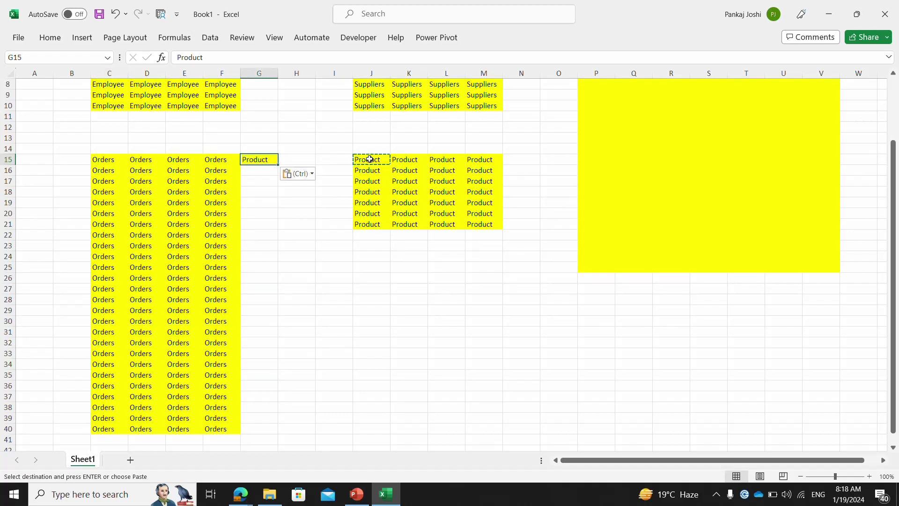
pyautogui.press('Escape')
pyautogui.press('Down')
pyautogui.press('Up')
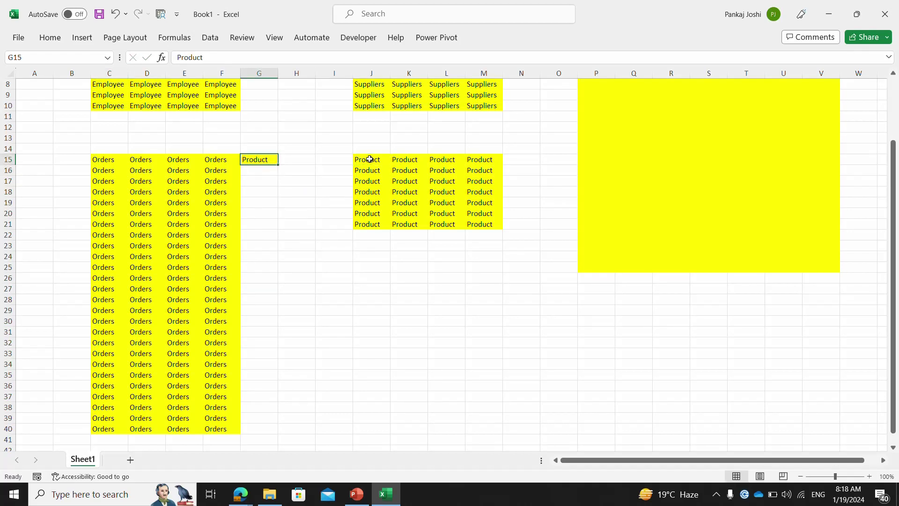
pyautogui.press('F2')
pyautogui.write('1')
pyautogui.press('Return')
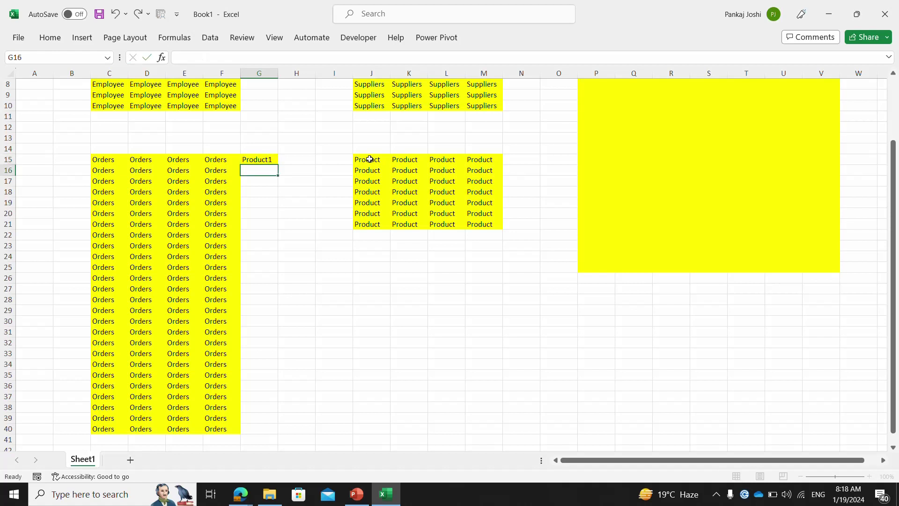
# Enter 10 in both H15 and I15, next to the Product1 cell.
pyautogui.press('Up')
pyautogui.press('Right')
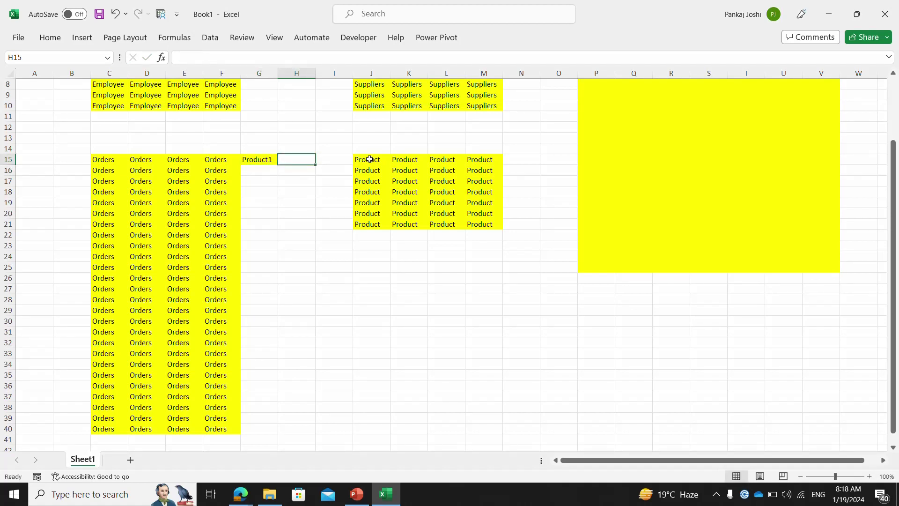
pyautogui.write('10')
pyautogui.press('Right')
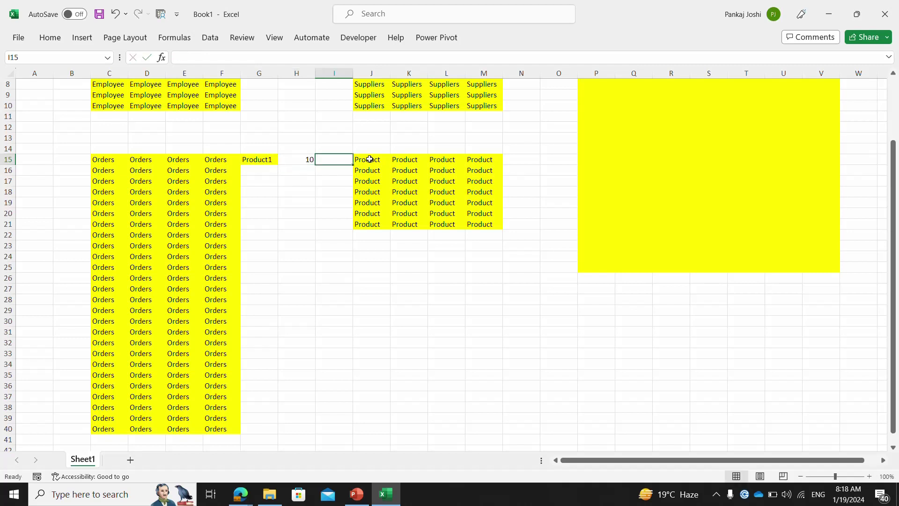
pyautogui.press('Left')
pyautogui.press('Right')
pyautogui.write('10')
pyautogui.press('Return')
# Clear the example entries from cells G15:I15.
pyautogui.press('Up')
pyautogui.hotkey('shift', 'Left')
pyautogui.hotkey('shift', 'Left')
pyautogui.press('Delete')
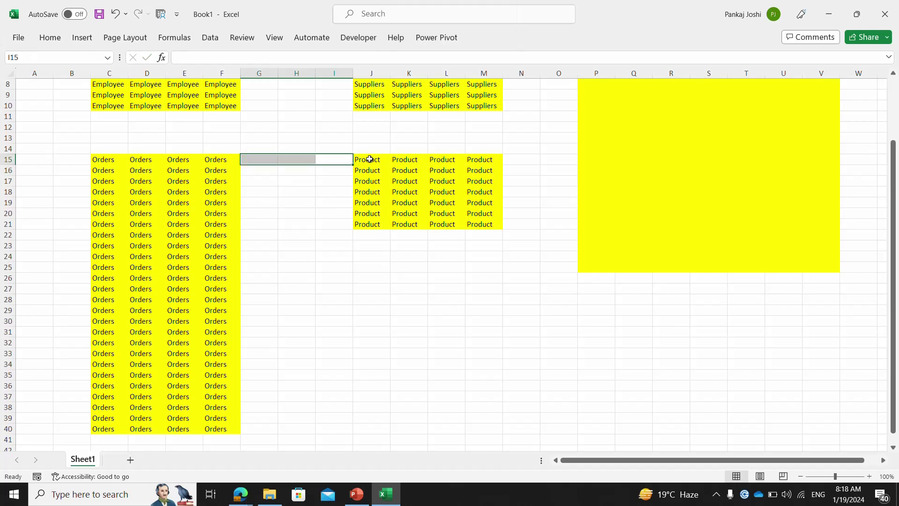
# Return to cell A1 and examine the Product block's first two columns, J15:J21 and K15:K21.
pyautogui.click(408, 256)
pyautogui.hotkey('ctrl', 'Right')
pyautogui.hotkey('ctrl', 'Left')
pyautogui.hotkey('ctrl', 'Left')
pyautogui.hotkey('ctrl', 'Left')
pyautogui.hotkey('ctrl', 'Up')
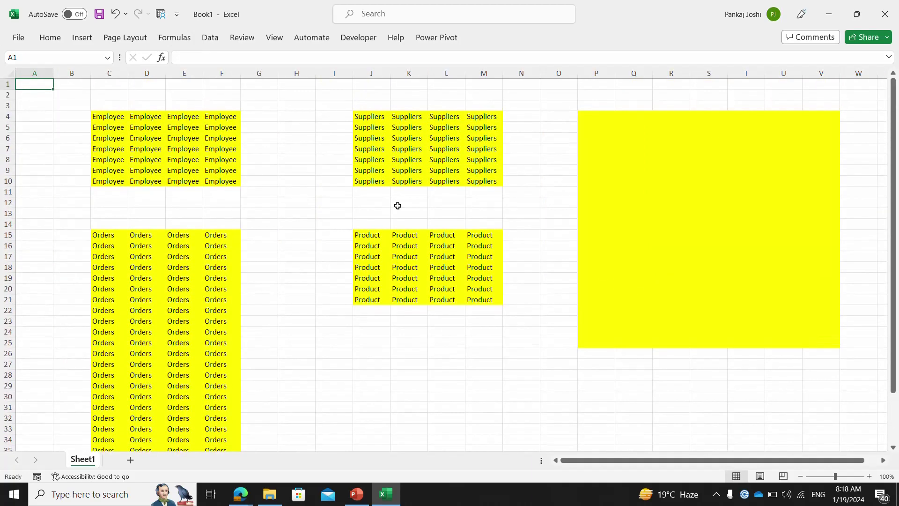
pyautogui.click(383, 234)
pyautogui.moveTo(382, 234); pyautogui.dragTo(381, 298)
pyautogui.moveTo(406, 235); pyautogui.dragTo(404, 302)
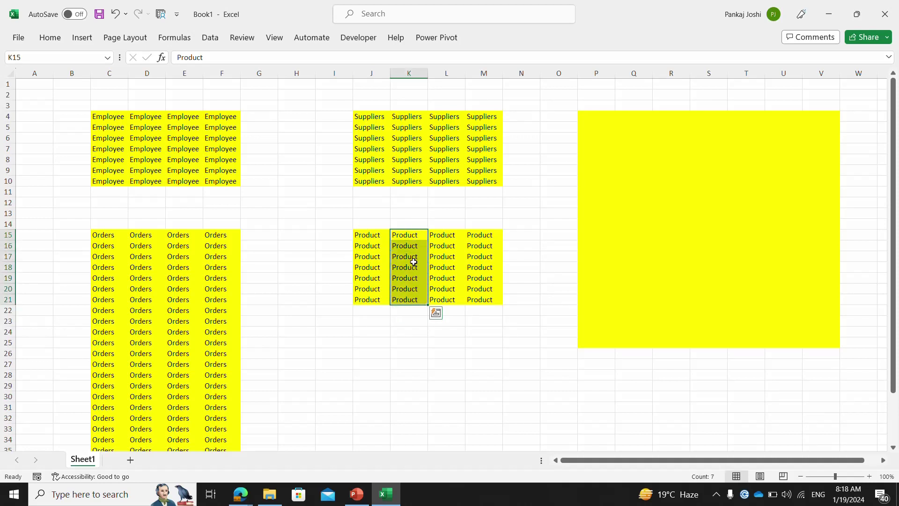
pyautogui.click(406, 236)
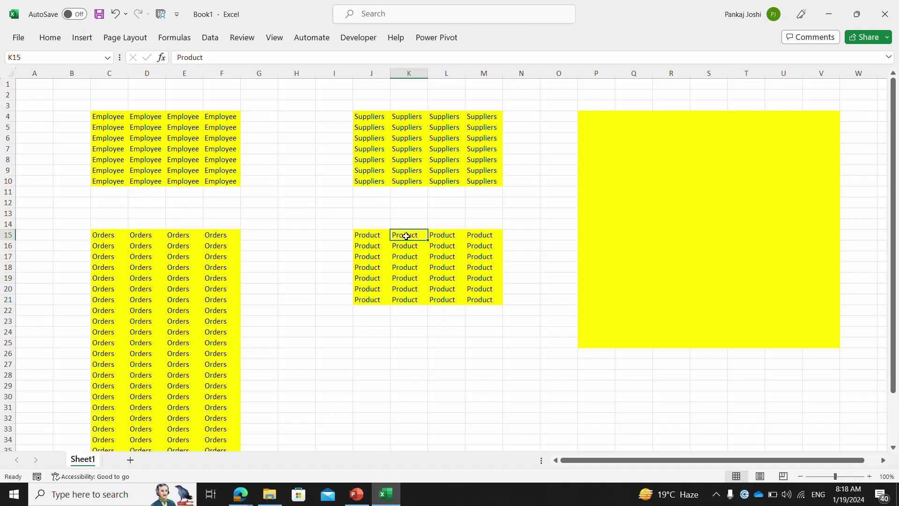
# Enter Customer1 in C14 above the Orders block and make it bold.
pyautogui.click(107, 224)
pyautogui.write('Customer1')
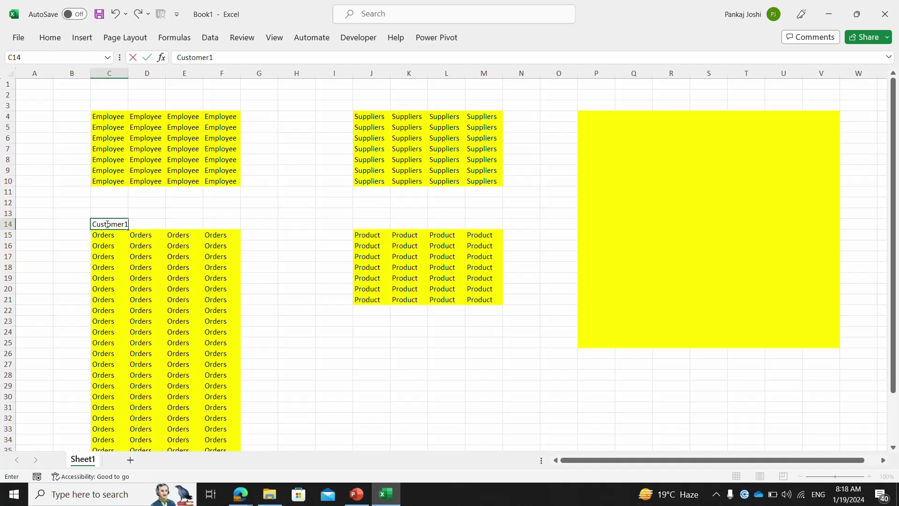
pyautogui.press('Return')
pyautogui.click(107, 224)
pyautogui.hotkey('ctrl', 'b')
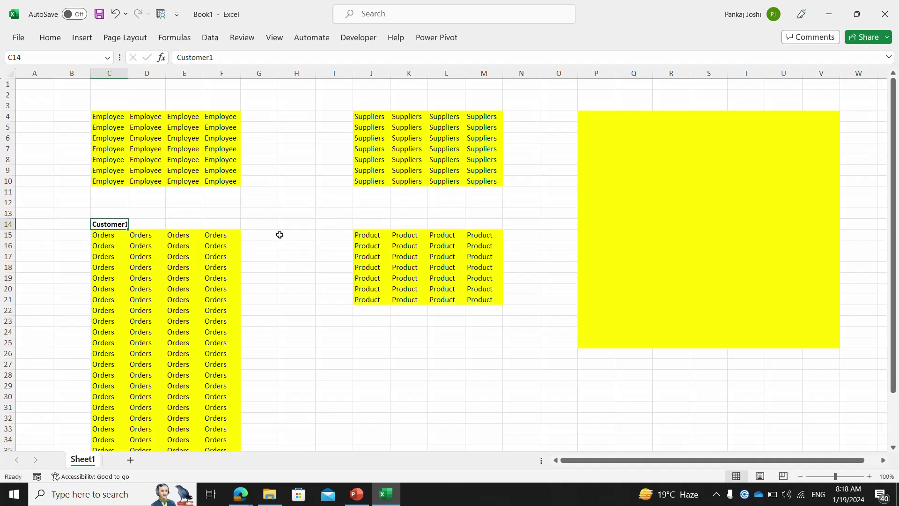
# Examine the Employee block C4:F10, the Orders block and the empty columns G and H next to Orders.
pyautogui.moveTo(258, 240); pyautogui.dragTo(259, 431)
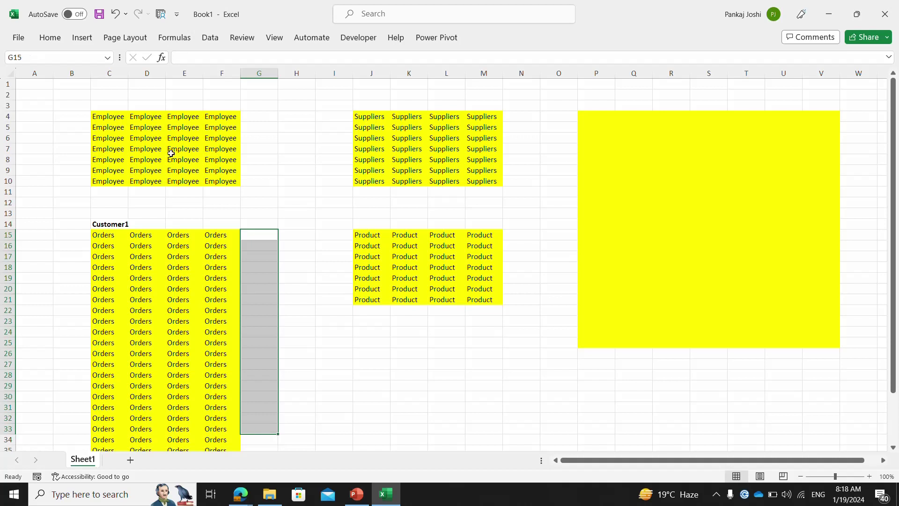
pyautogui.click(123, 114)
pyautogui.moveTo(290, 233); pyautogui.dragTo(286, 388)
pyautogui.click(254, 235)
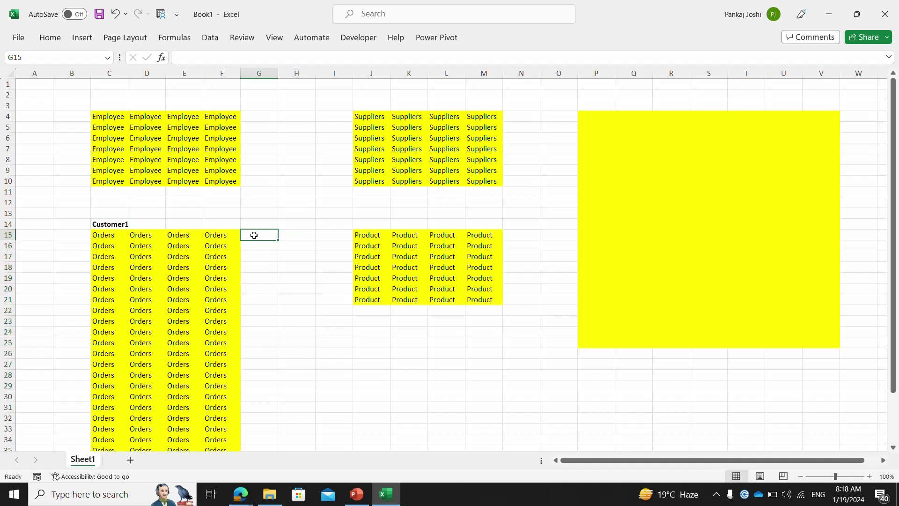
pyautogui.click(102, 116)
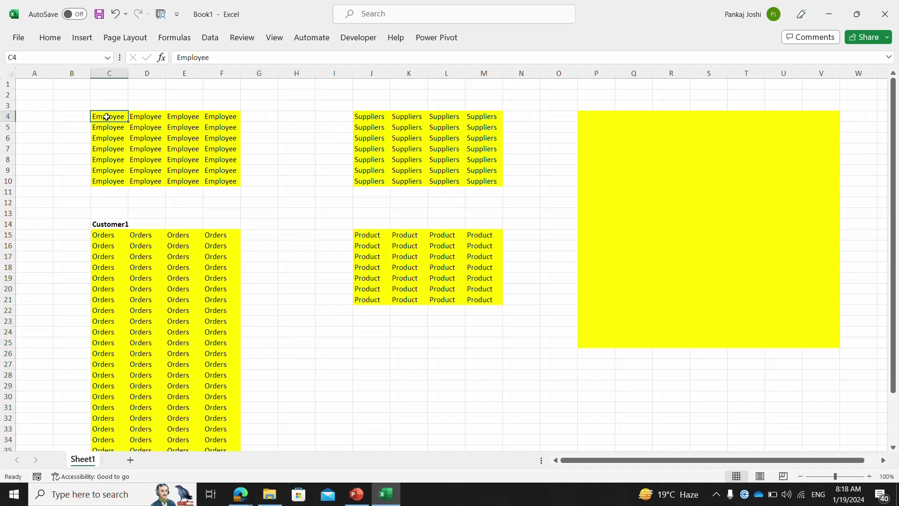
pyautogui.keyDown('shift'); pyautogui.click(218, 181); pyautogui.keyUp('shift')
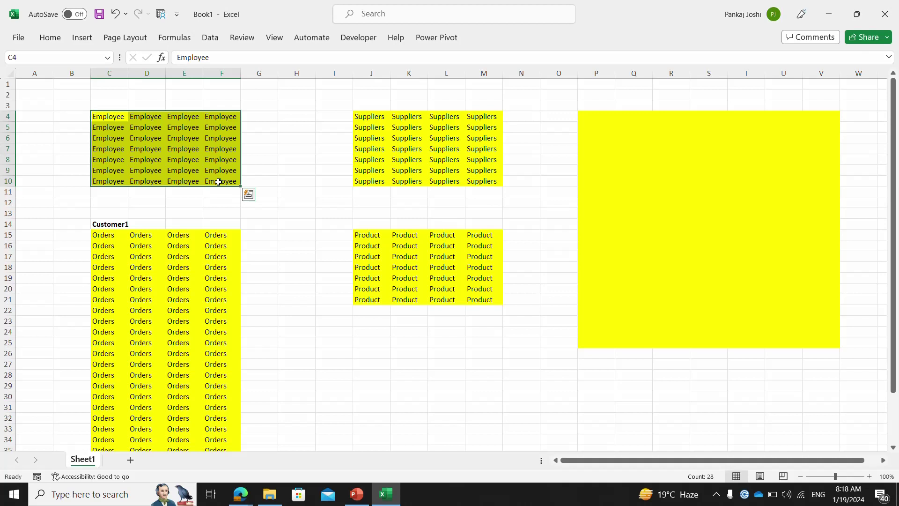
pyautogui.moveTo(114, 235); pyautogui.dragTo(219, 350)
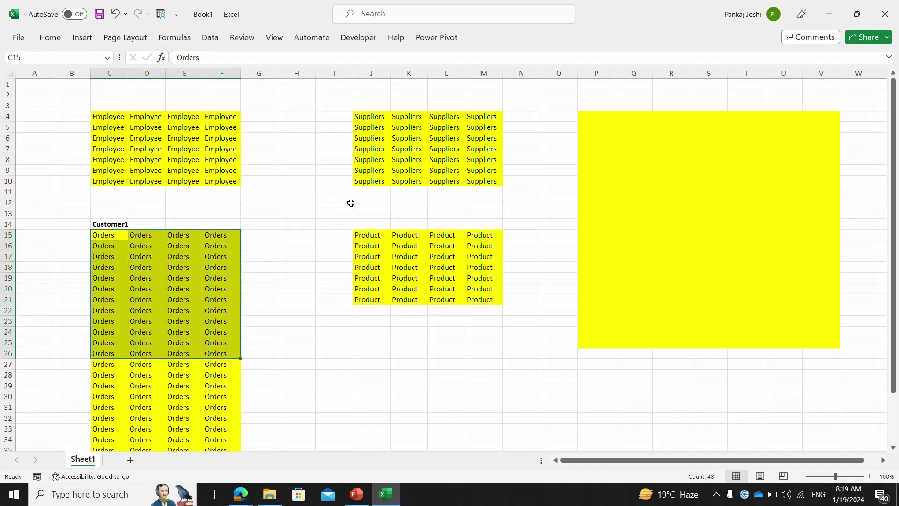
pyautogui.click(269, 237)
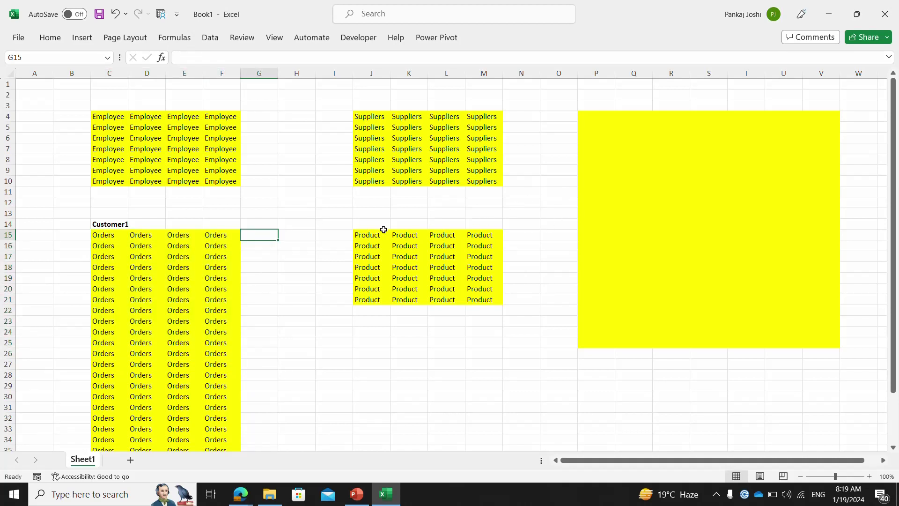
# Examine the Orders block together with the empty columns beside it, highlighting C15:G25 and C15:H31.
pyautogui.click(110, 235)
pyautogui.moveTo(110, 236); pyautogui.dragTo(271, 340)
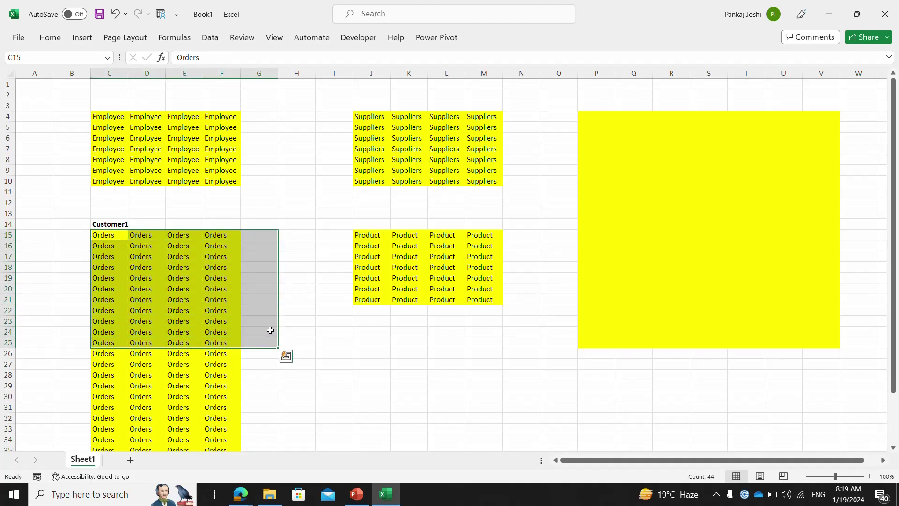
pyautogui.click(271, 330)
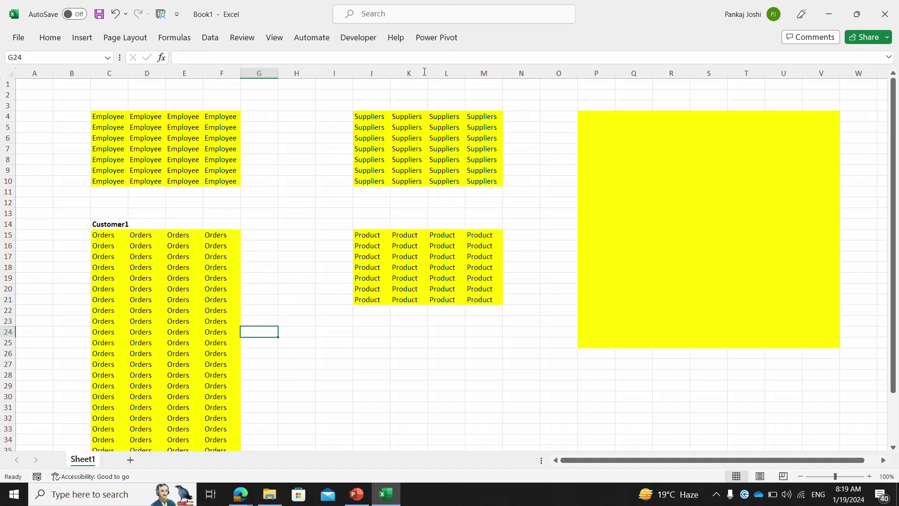
pyautogui.click(381, 121)
pyautogui.click(215, 124)
pyautogui.moveTo(268, 234); pyautogui.dragTo(261, 429)
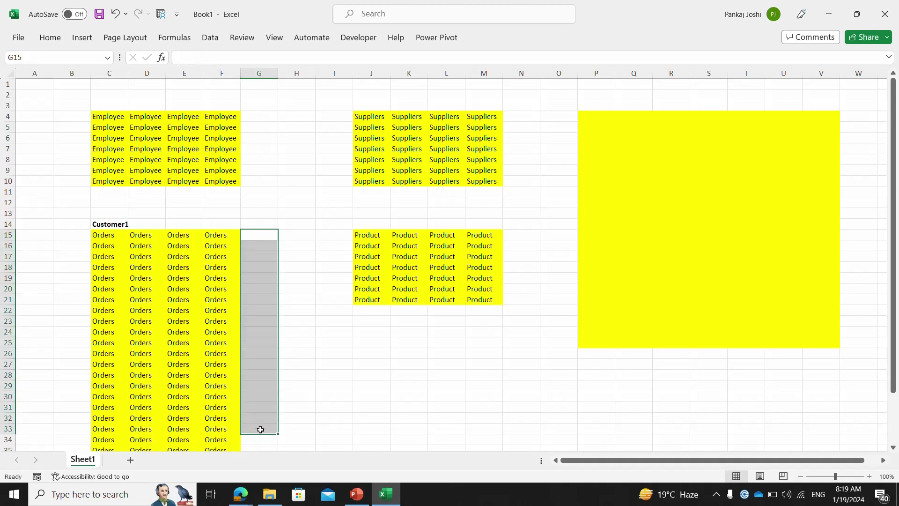
pyautogui.click(108, 236)
pyautogui.moveTo(108, 236); pyautogui.dragTo(293, 404)
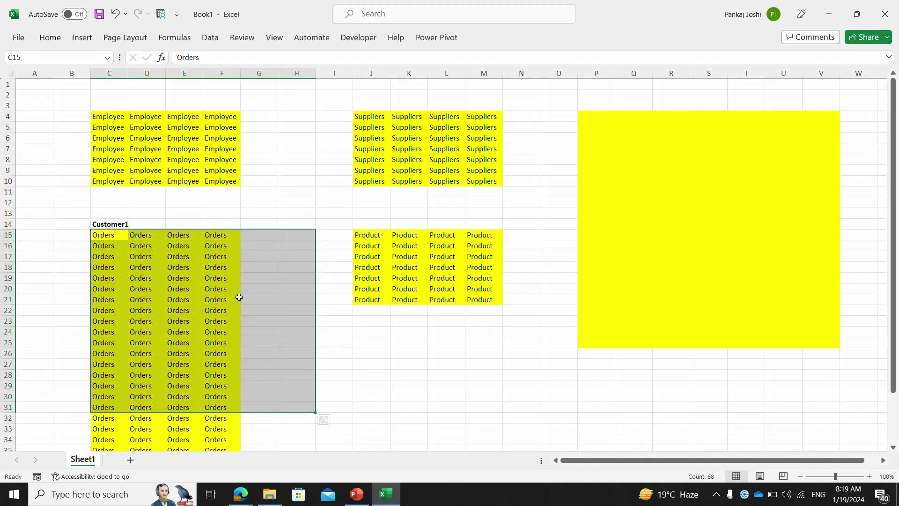
pyautogui.click(120, 239)
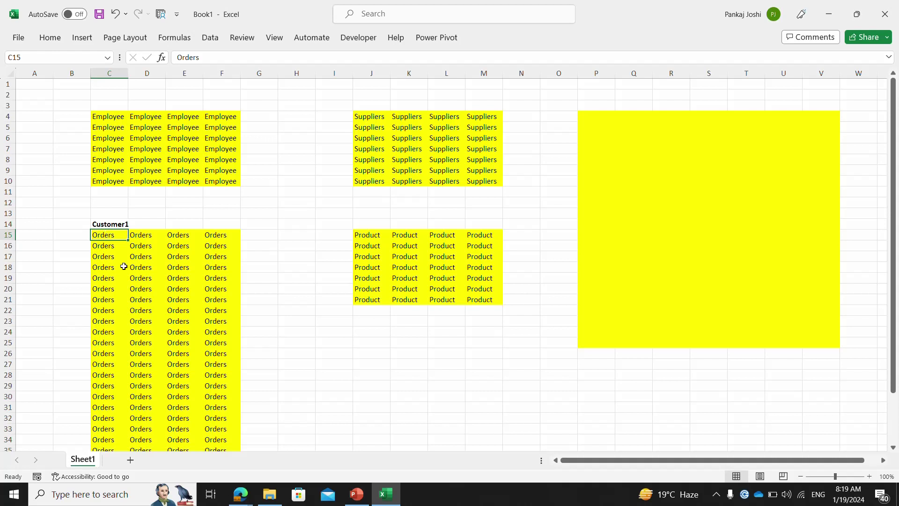
# Highlight the Employee, Suppliers and Product blocks together to compare them with the Orders block.
pyautogui.moveTo(122, 116); pyautogui.dragTo(224, 180)
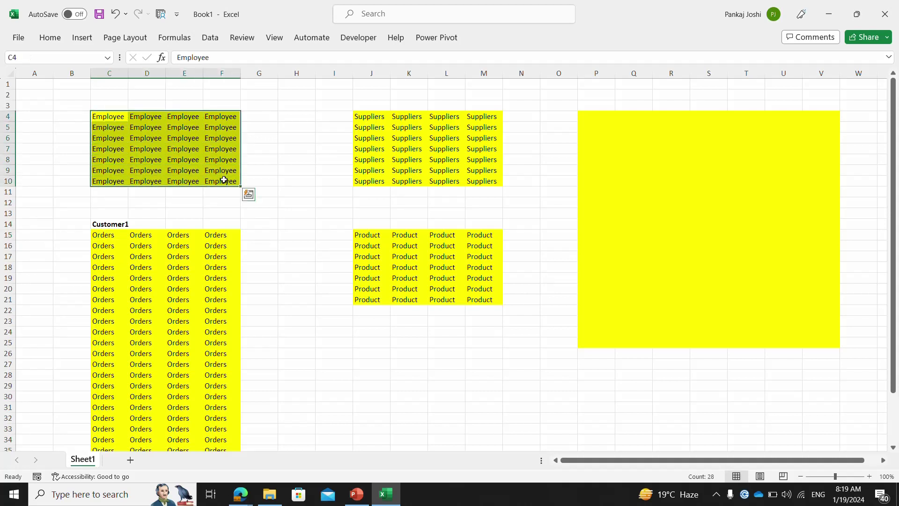
pyautogui.keyDown('ctrl'); pyautogui.click(370, 116); pyautogui.keyUp('ctrl')
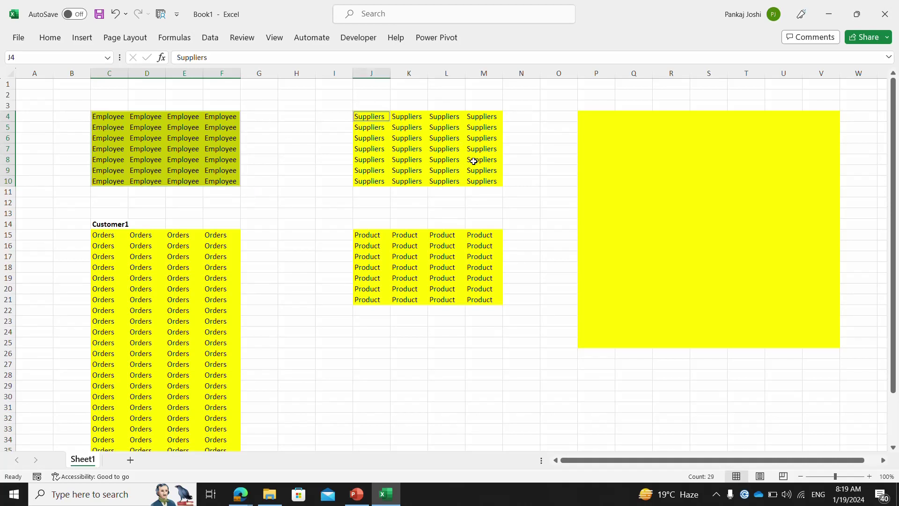
pyautogui.keyDown('ctrl'); pyautogui.click(381, 233); pyautogui.keyUp('ctrl')
pyautogui.keyDown('shift'); pyautogui.click(488, 300); pyautogui.keyUp('shift')
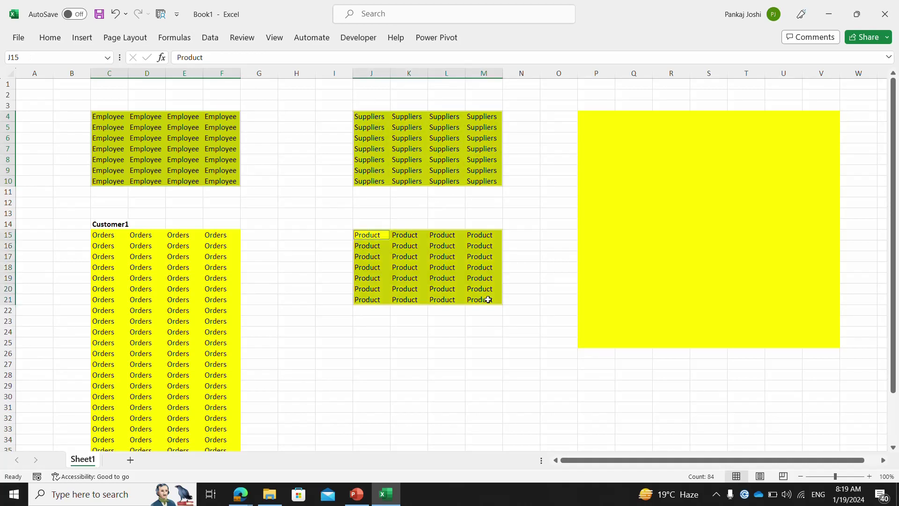
pyautogui.click(217, 234)
pyautogui.click(221, 190)
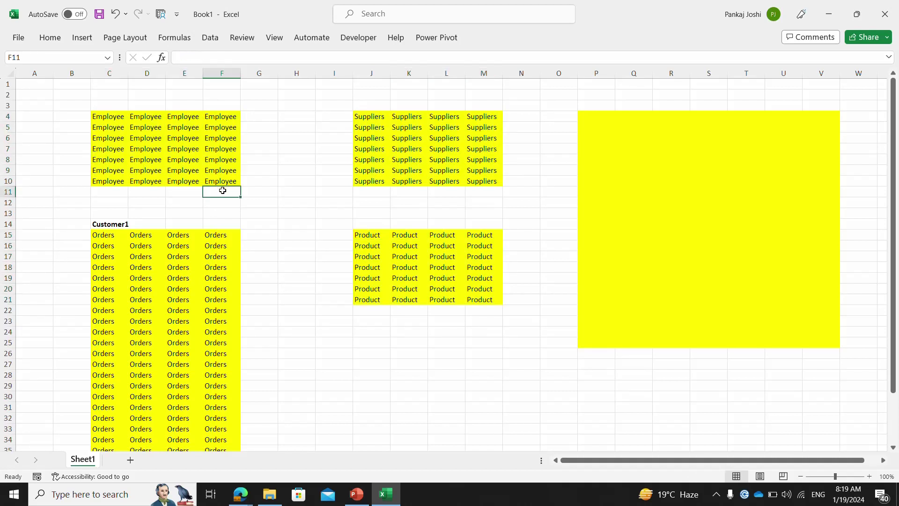
# Draw a straight arrow from the Employee block's lower edge at C10 to the Orders block's upper edge at E15.
pyautogui.click(82, 38)
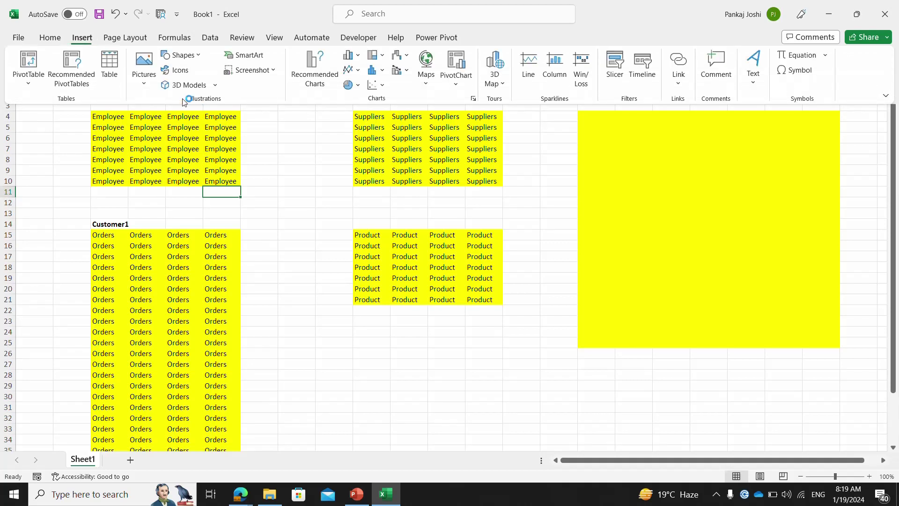
pyautogui.click(200, 57)
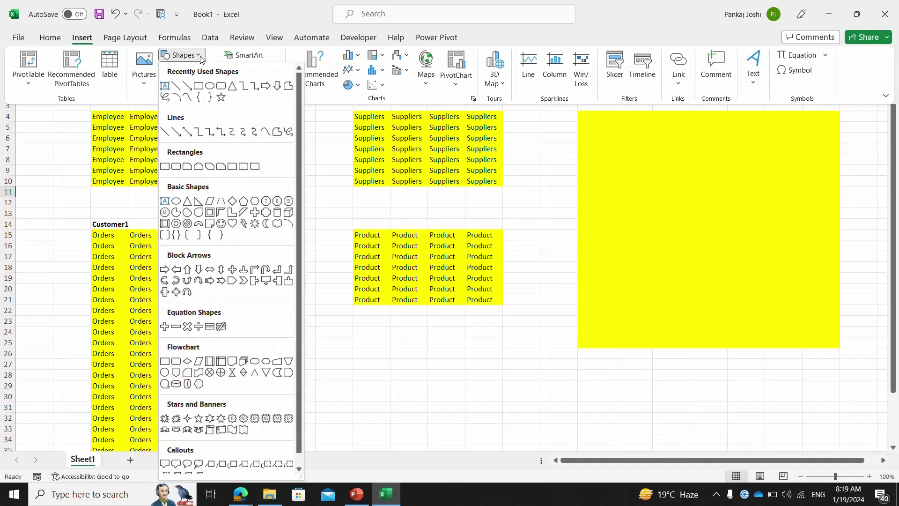
pyautogui.click(176, 133)
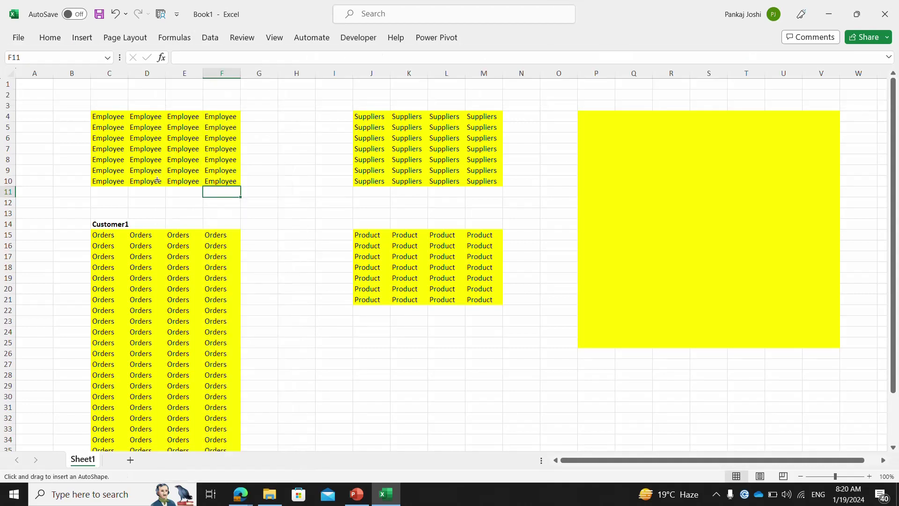
pyautogui.moveTo(112, 186); pyautogui.dragTo(174, 230)
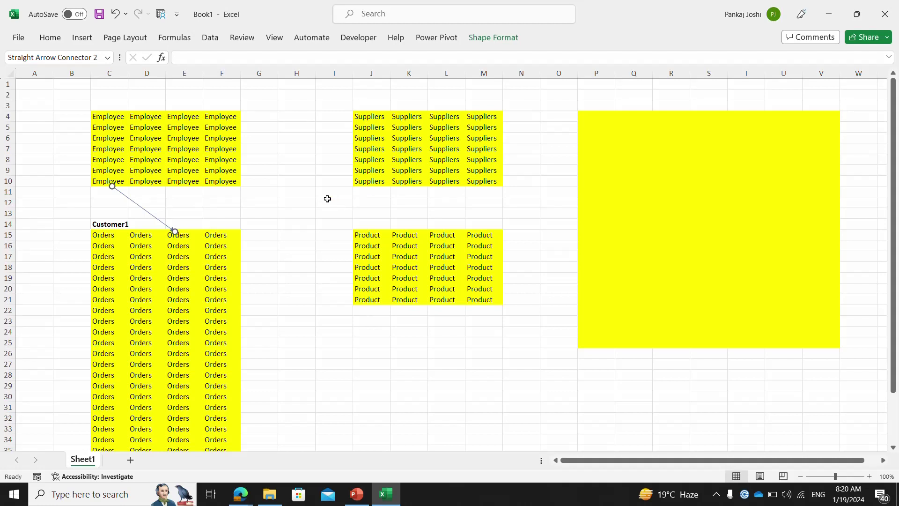
# Move the arrow's end from the Orders block to the Product block's cell J15, and switch to the PowerPoint presentation.
pyautogui.hotkey('ctrl', 'd')
pyautogui.moveTo(174, 233); pyautogui.dragTo(370, 231)
pyautogui.click(323, 288)
pyautogui.hotkey('alt', 'Tab')
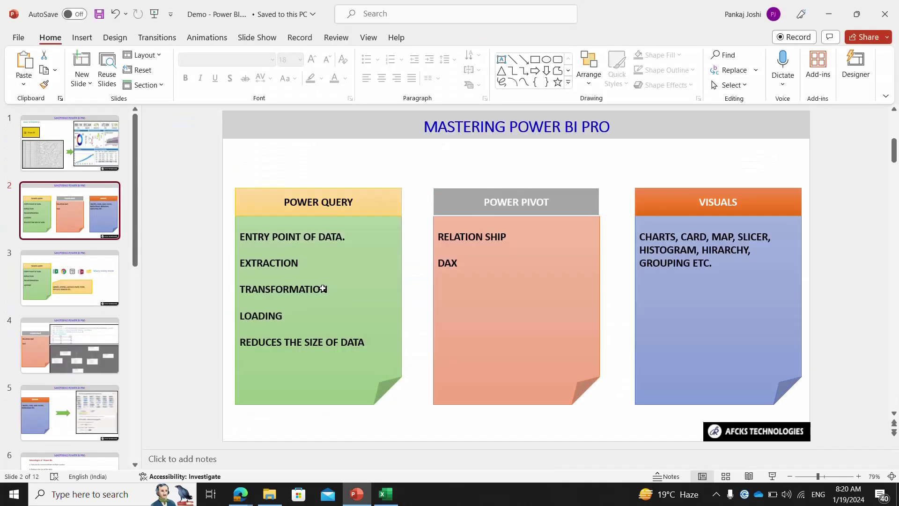
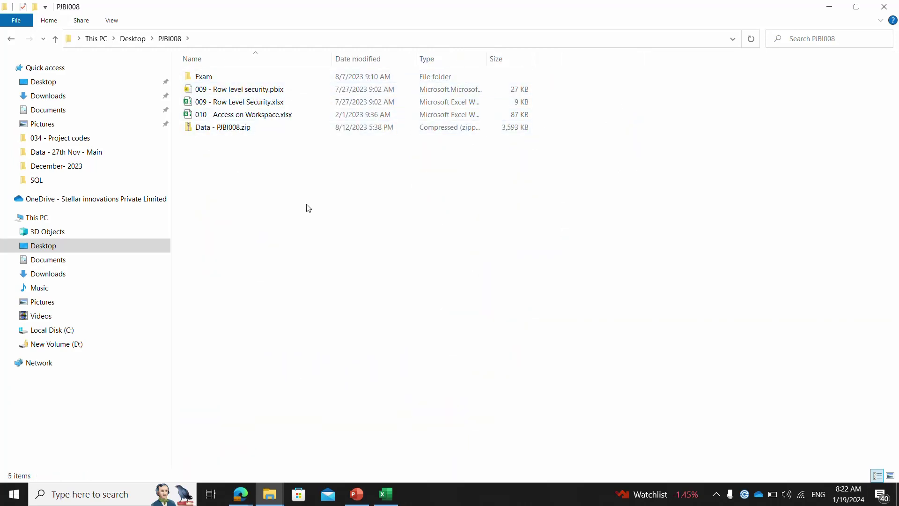
# In File Explorer, open the Power BI - 3rd Aug folder inside the Desktop's Demo folder.
pyautogui.press('BackSpace')
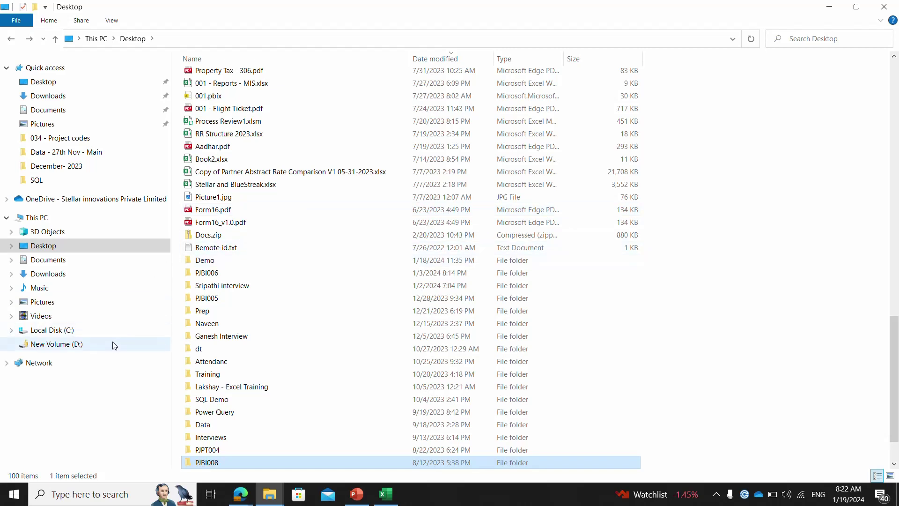
pyautogui.write('dem')
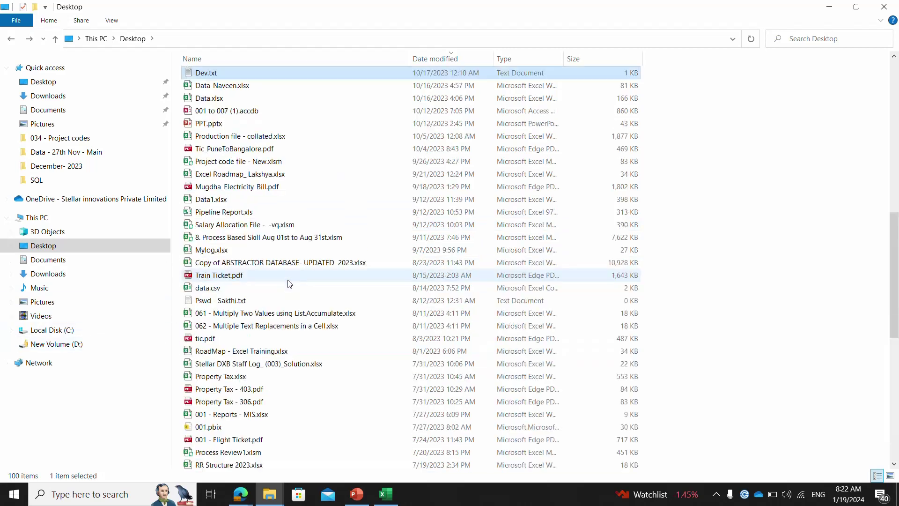
pyautogui.press('Return')
pyautogui.write('p')
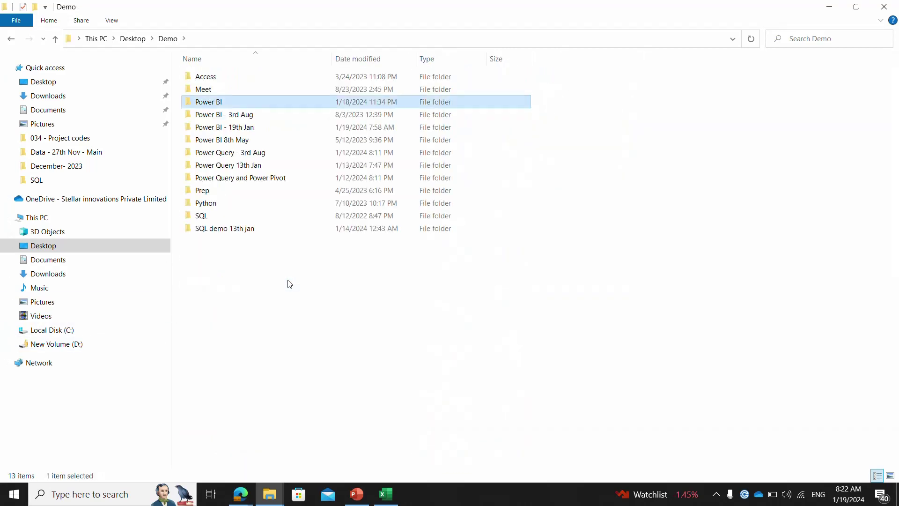
pyautogui.press('Down')
pyautogui.press('Return')
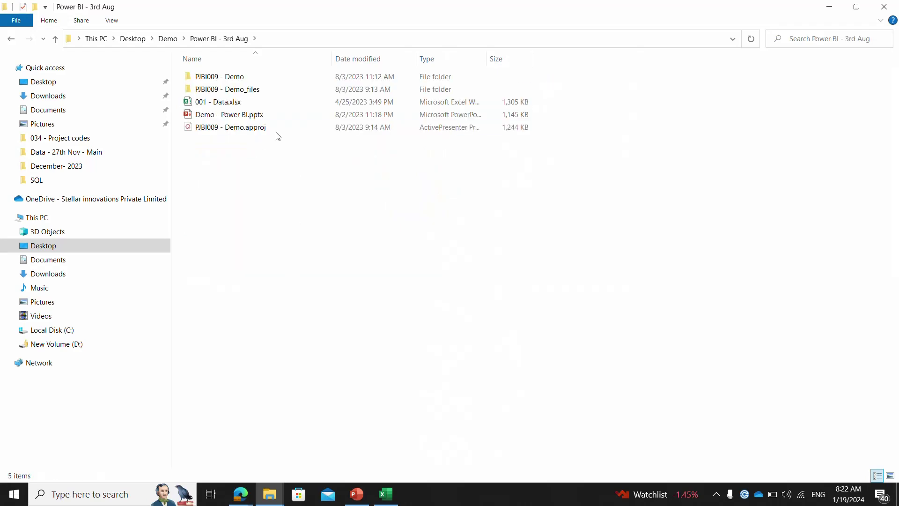
# Copy 001 - Data.xlsx from the Power BI - 3rd Aug folder into the Power BI - 19th Jan folder.
pyautogui.click(257, 107)
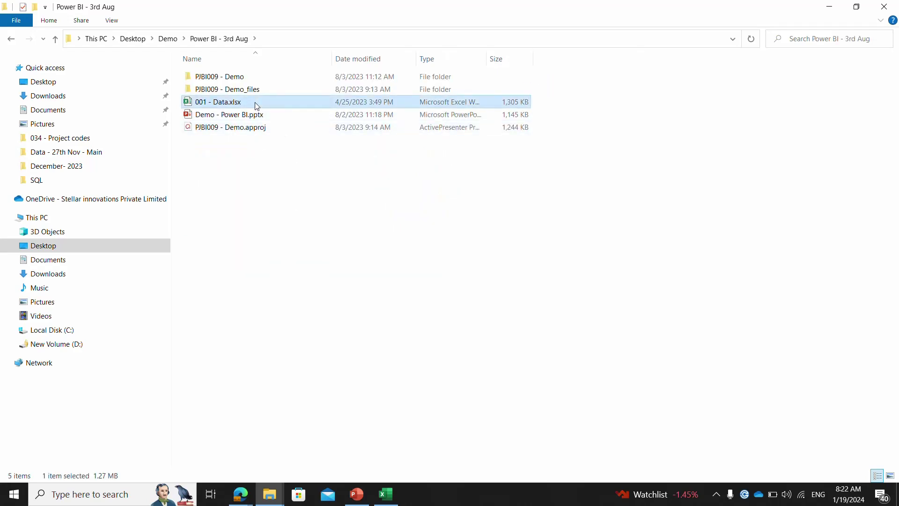
pyautogui.hotkey('alt', 'Tab')
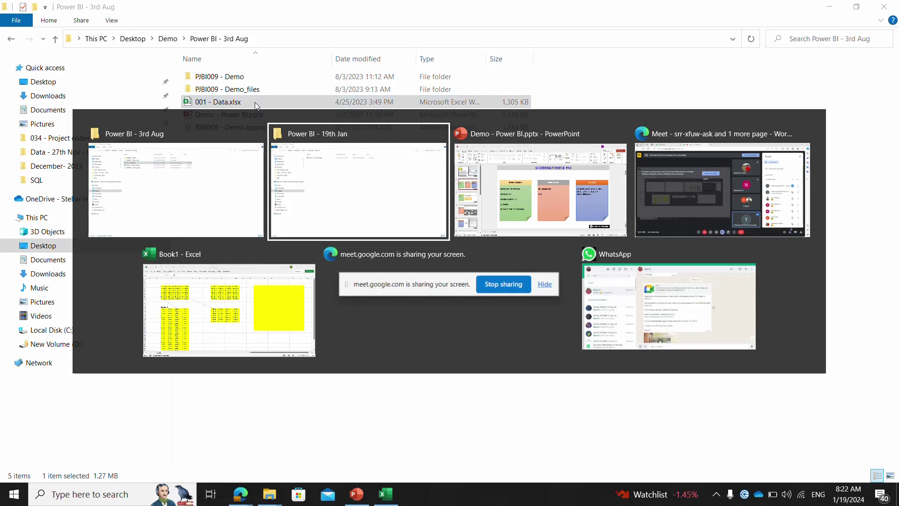
pyautogui.hotkey('ctrl', 'v')
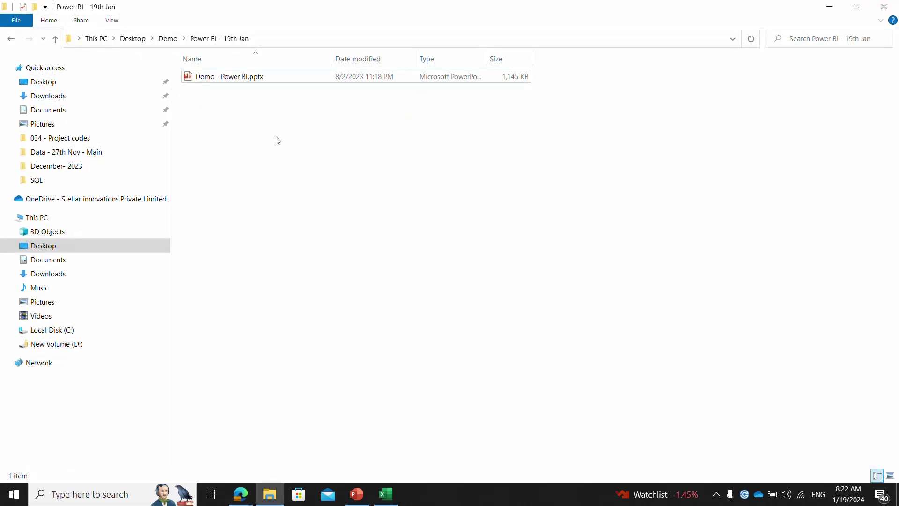
pyautogui.hotkey('ctrl', 'v')
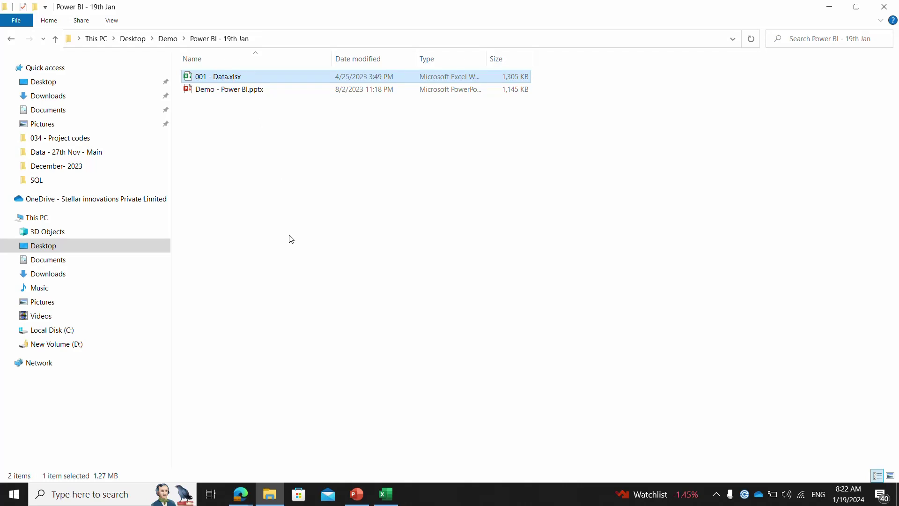
# Launch Power BI Desktop and dismiss its start screen to reach the blank report.
pyautogui.click(130, 494)
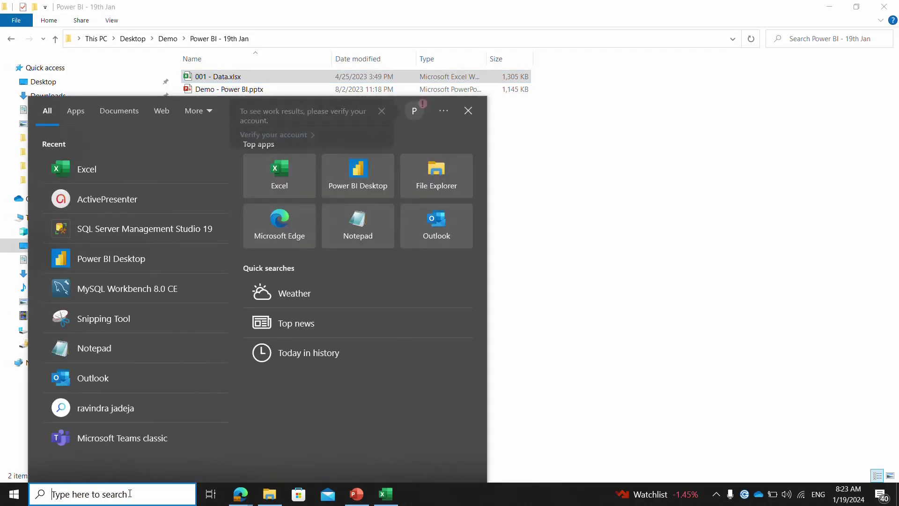
pyautogui.write('power')
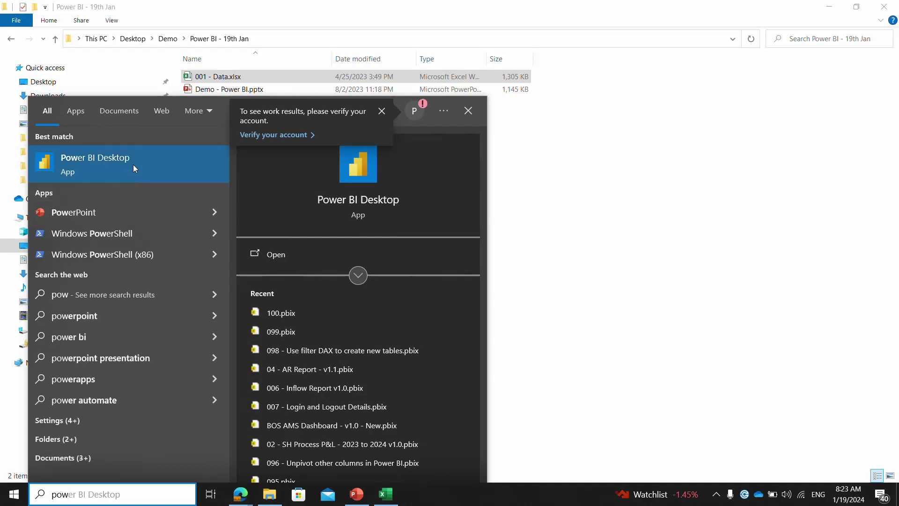
pyautogui.click(135, 168)
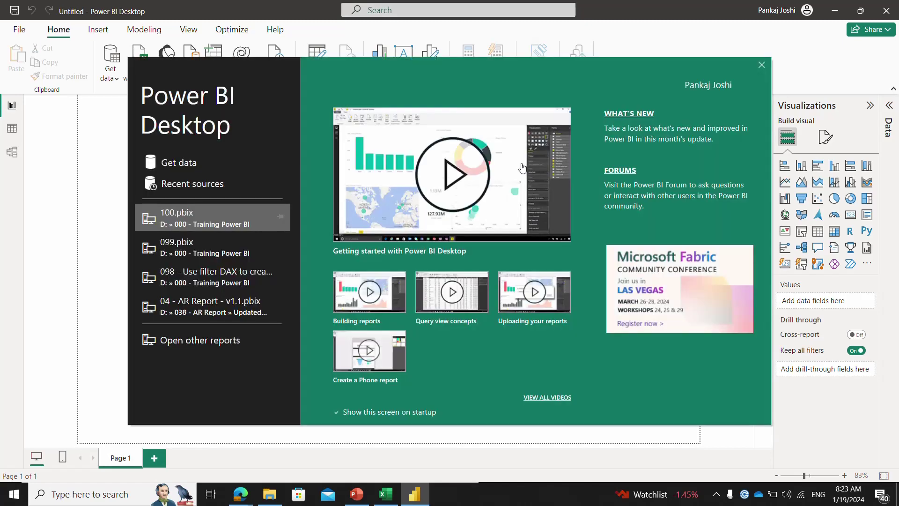
pyautogui.click(762, 65)
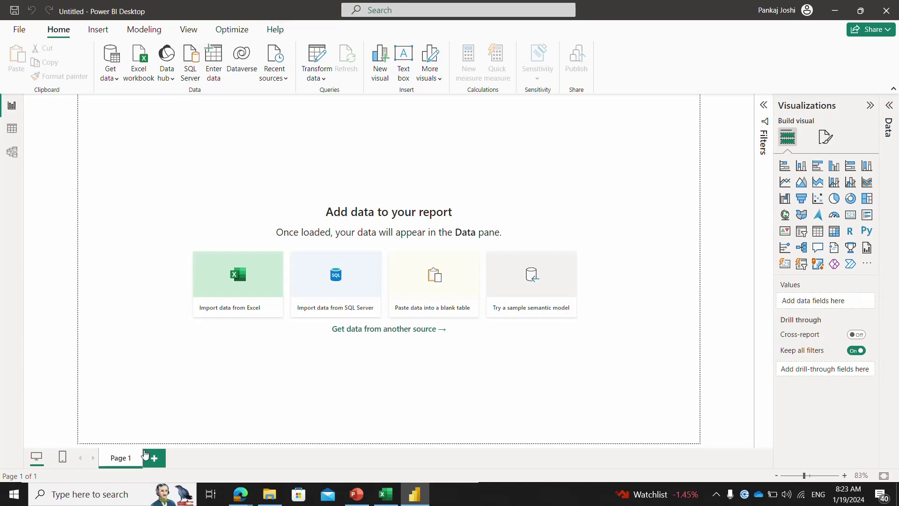
# Add two new pages, Page 2 and Page 3, to the report and view the available insert commands.
pyautogui.click(154, 458)
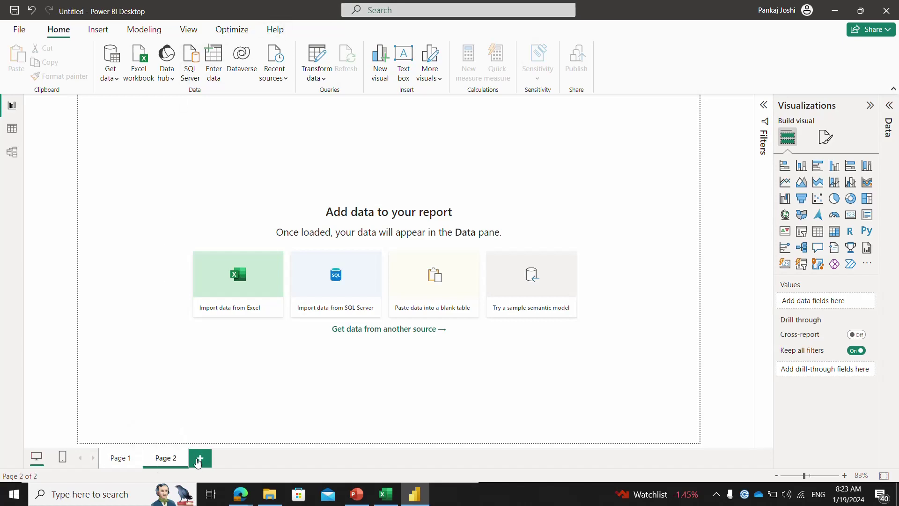
pyautogui.click(200, 459)
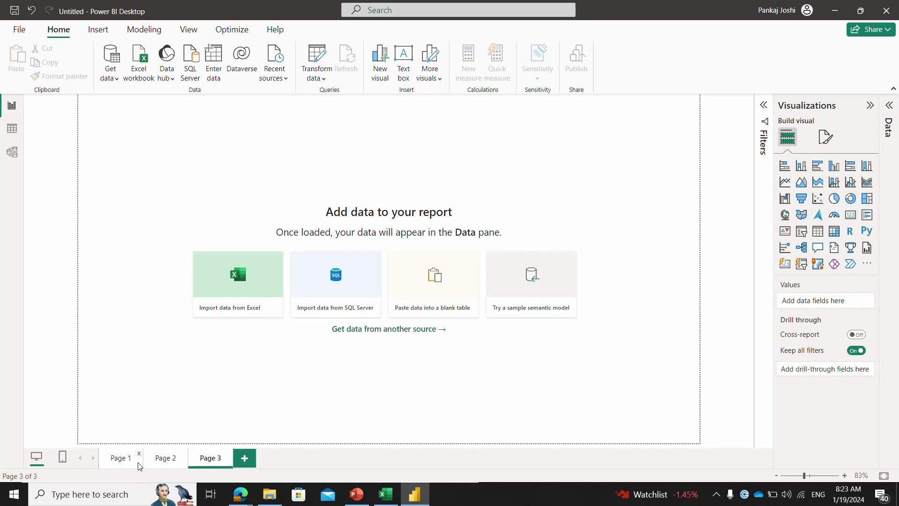
pyautogui.click(99, 30)
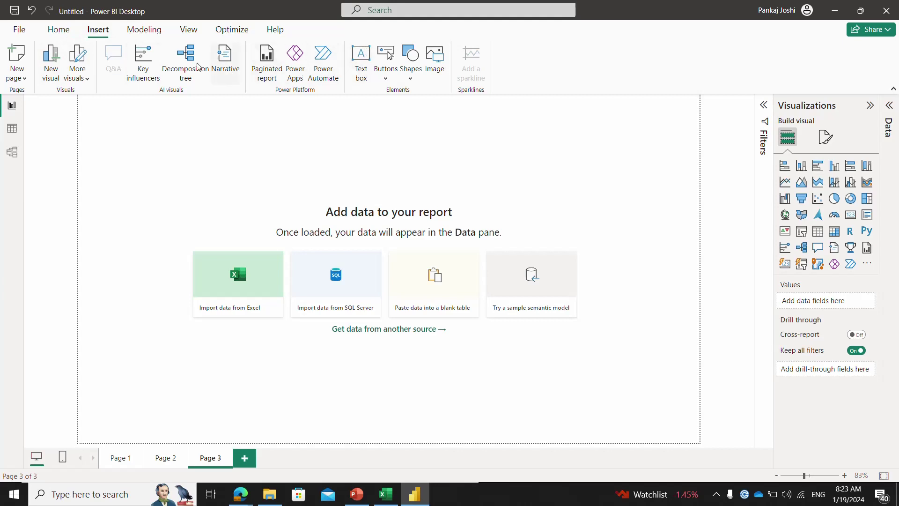
pyautogui.click(68, 34)
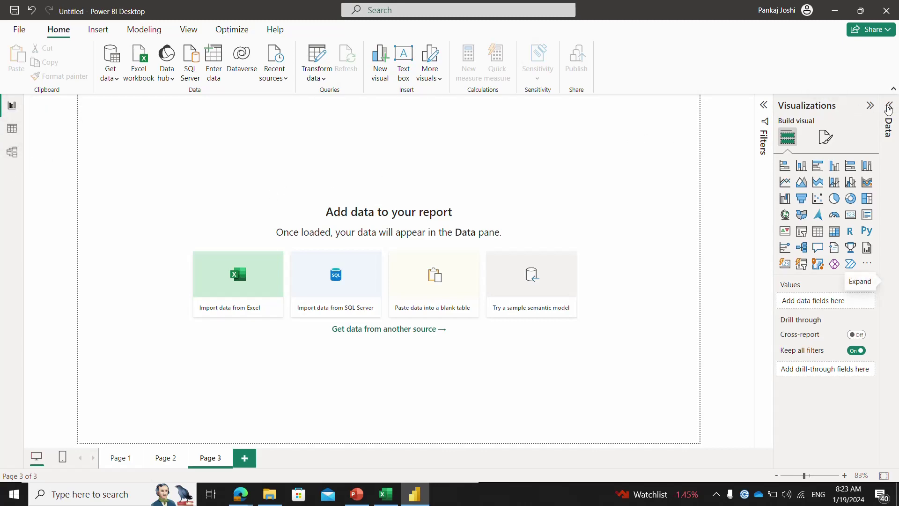
# Show the Data pane briefly, and collapse both the Visualizations and Data panes to widen the report canvas.
pyautogui.click(888, 108)
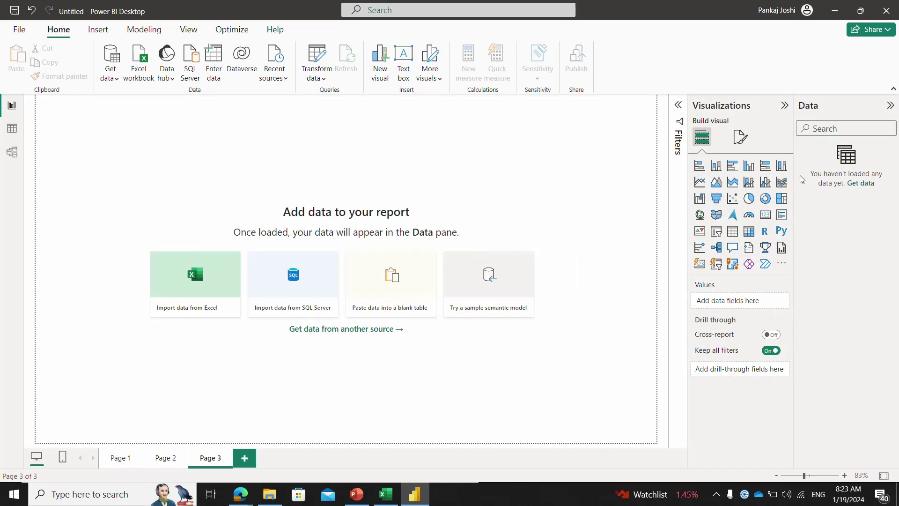
pyautogui.click(785, 108)
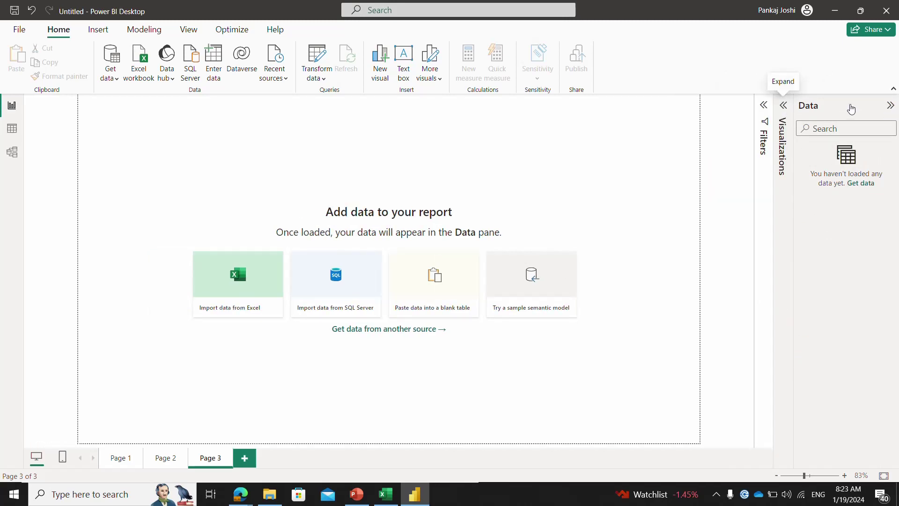
pyautogui.click(889, 109)
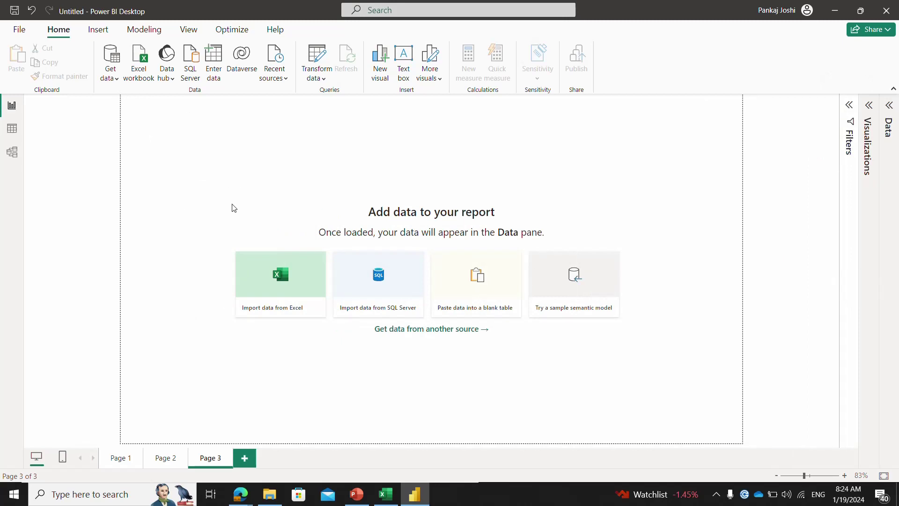
pyautogui.moveTo(171, 115); pyautogui.dragTo(732, 379)
# View the common data sources and the full list of available data connectors.
pyautogui.click(114, 87)
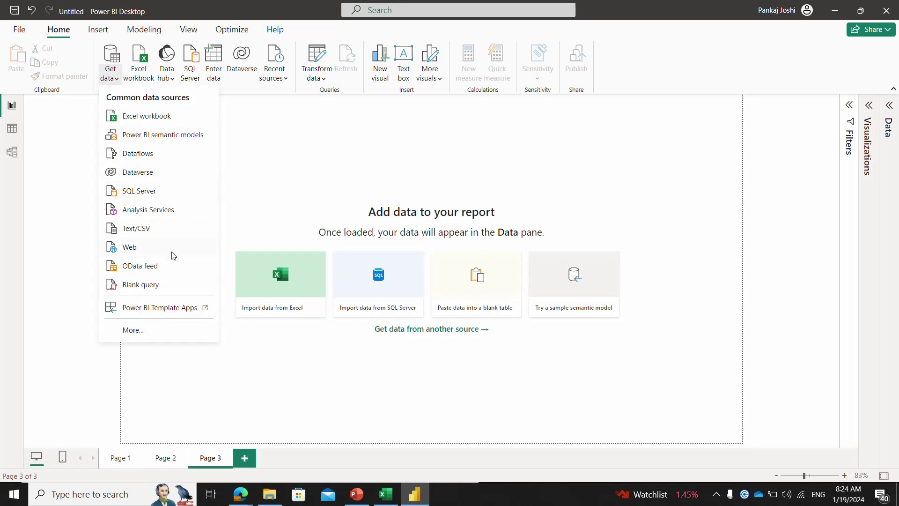
pyautogui.click(155, 332)
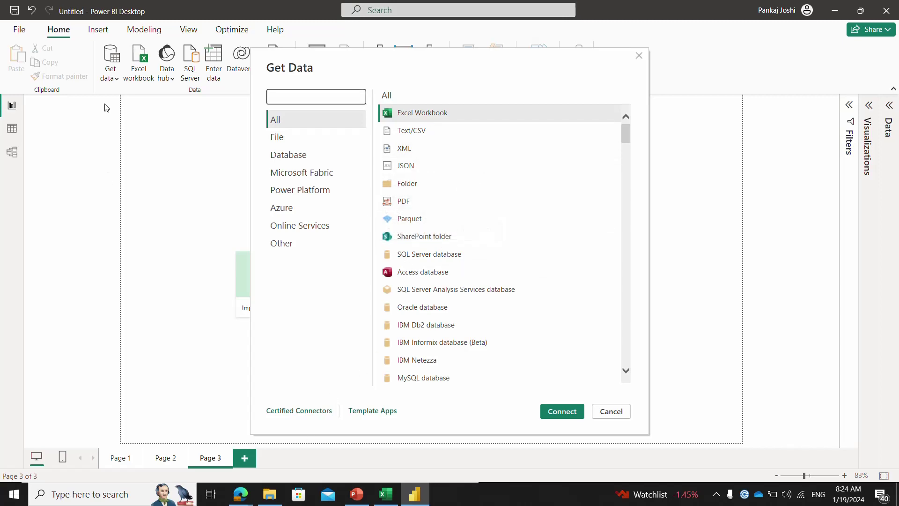
pyautogui.press('Escape')
# Start an Excel workbook import and copy the path of the Power BI - 19th Jan folder from File Explorer.
pyautogui.click(116, 79)
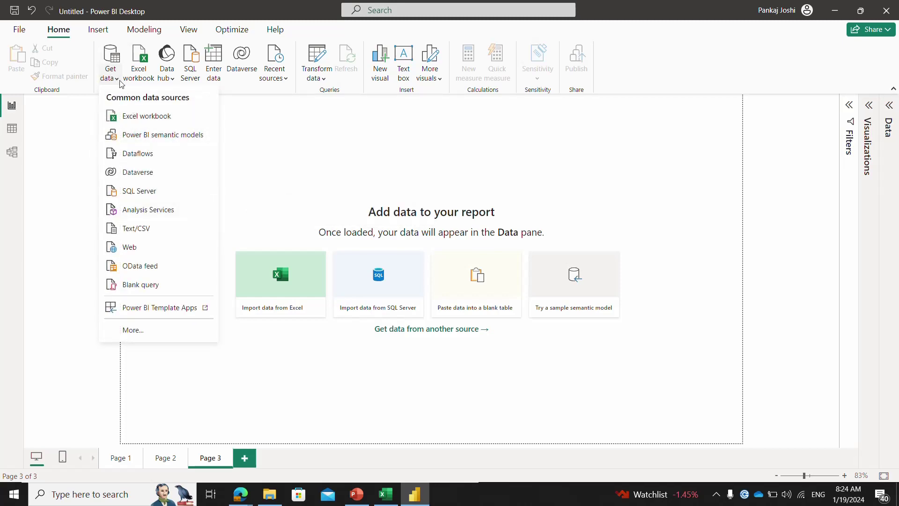
pyautogui.click(146, 116)
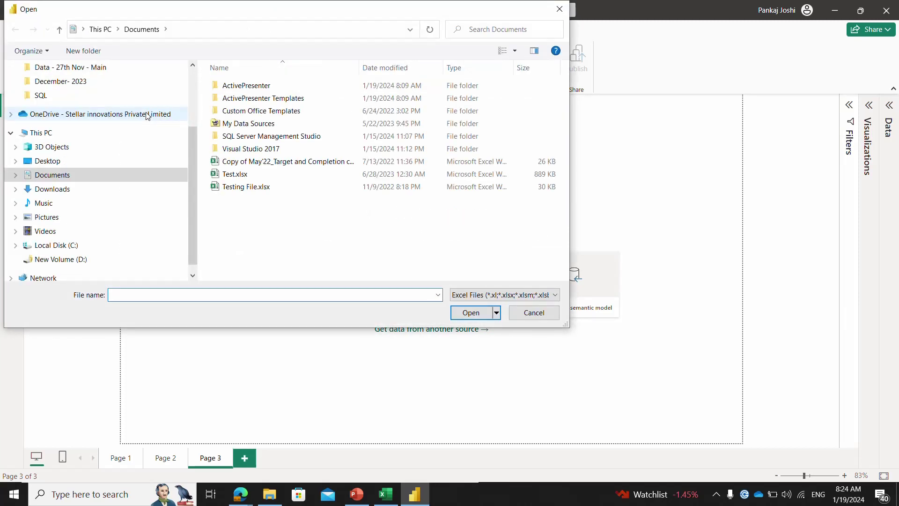
pyautogui.hotkey('alt', 'Tab')
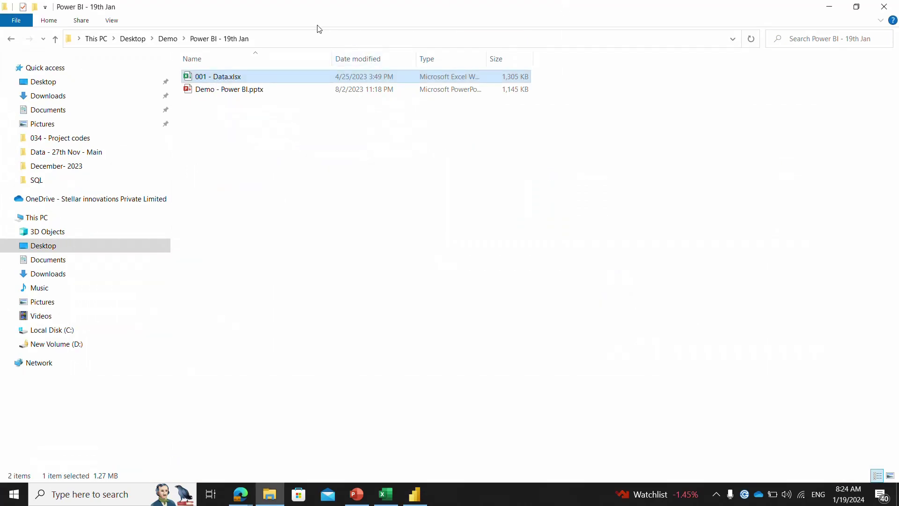
pyautogui.click(315, 37)
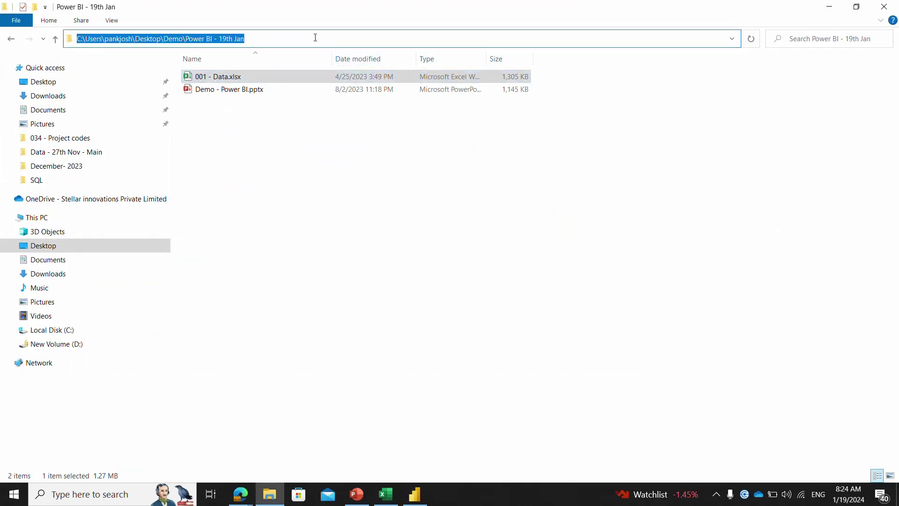
pyautogui.hotkey('alt', 'Tab')
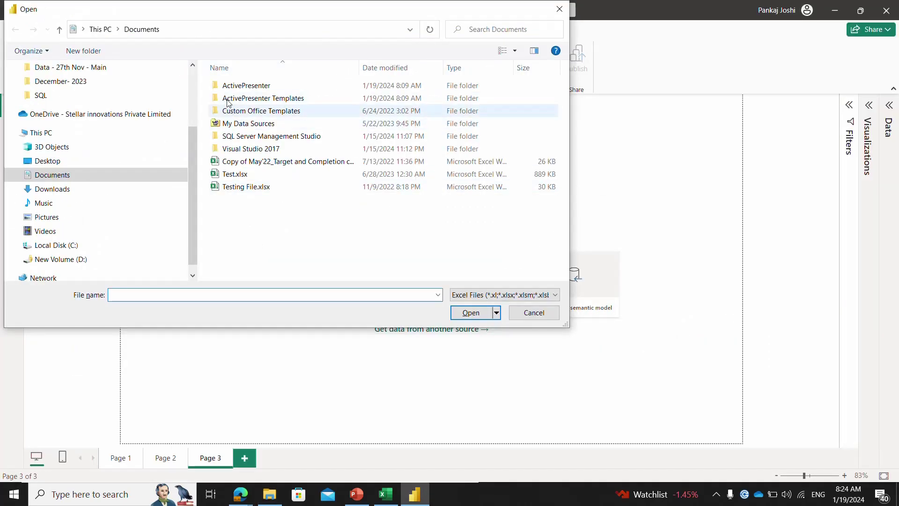
# Go to the copied Power BI - 19th Jan folder path and open 001 - Data.xlsx as the import source.
pyautogui.click(211, 36)
pyautogui.hotkey('ctrl', 'v')
pyautogui.press('Return')
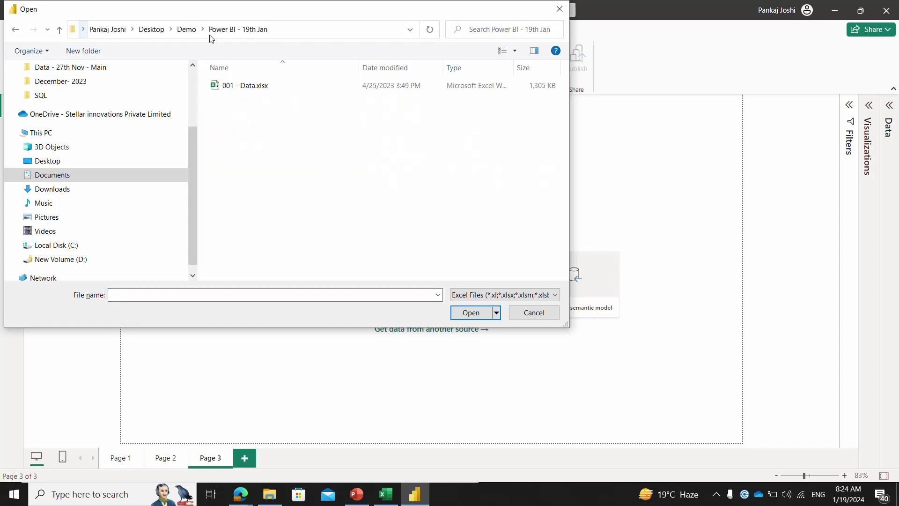
pyautogui.click(238, 89)
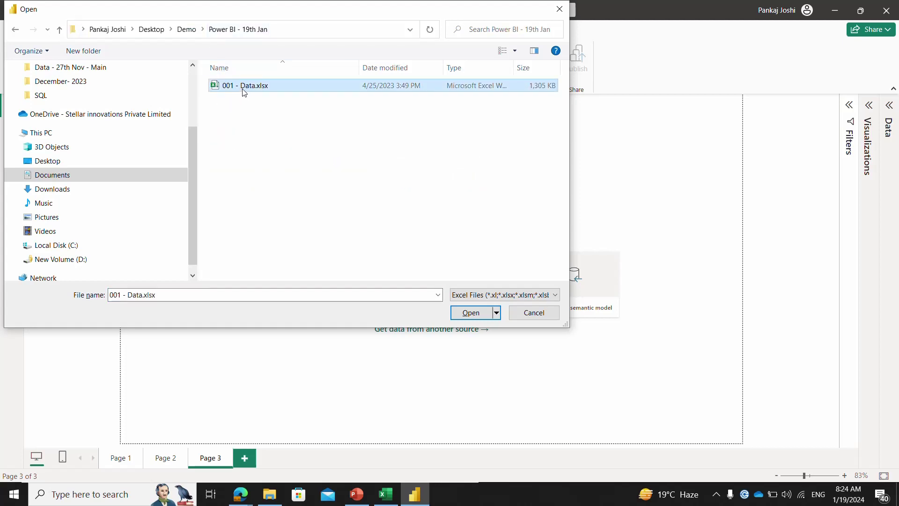
pyautogui.doubleClick(243, 89)
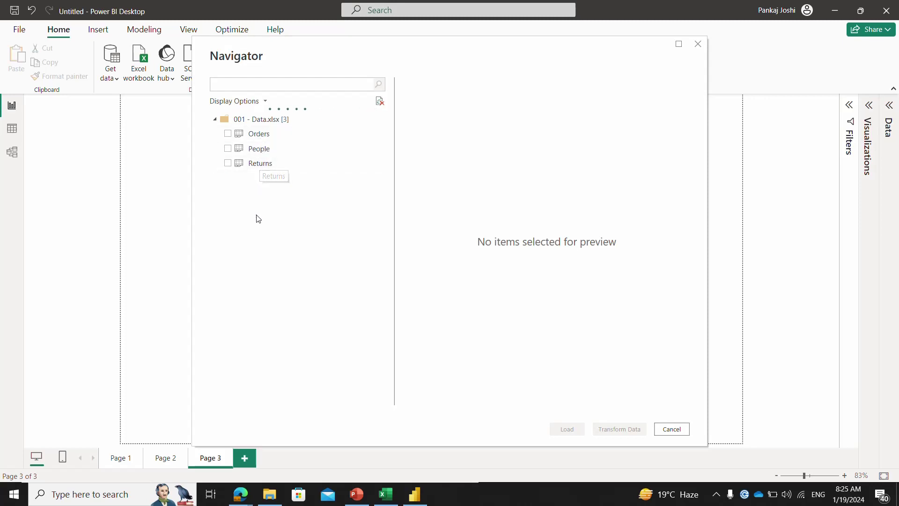
# Bring the Orders sheet into Power Query Editor for transformation, use its first row as headers, and check the header columns.
pyautogui.click(227, 133)
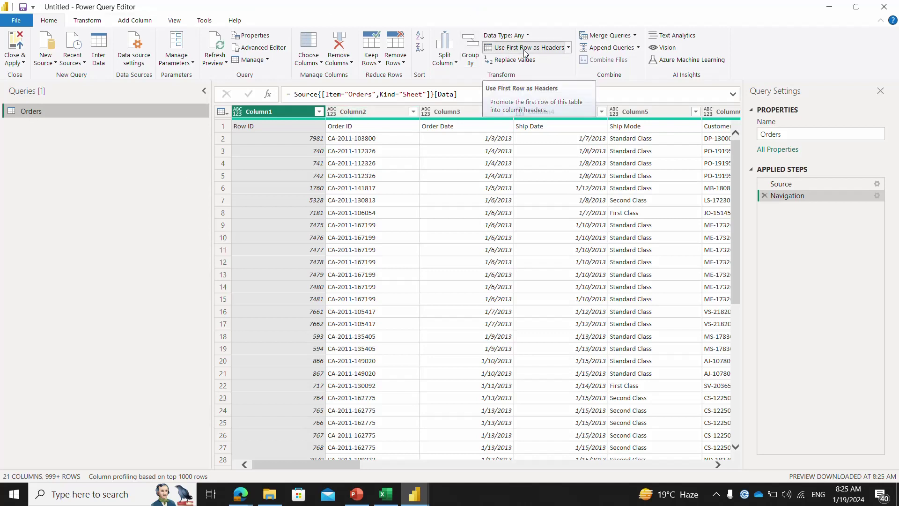
pyautogui.click(493, 49)
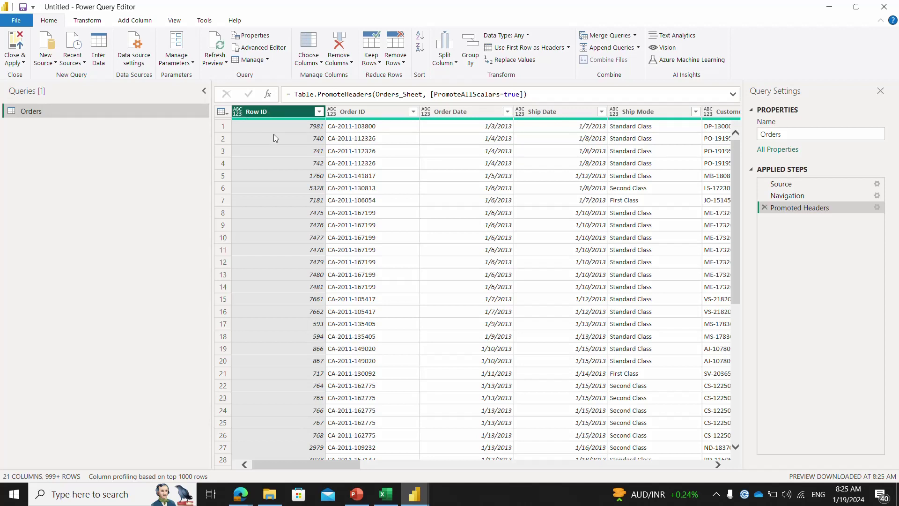
pyautogui.click(359, 112)
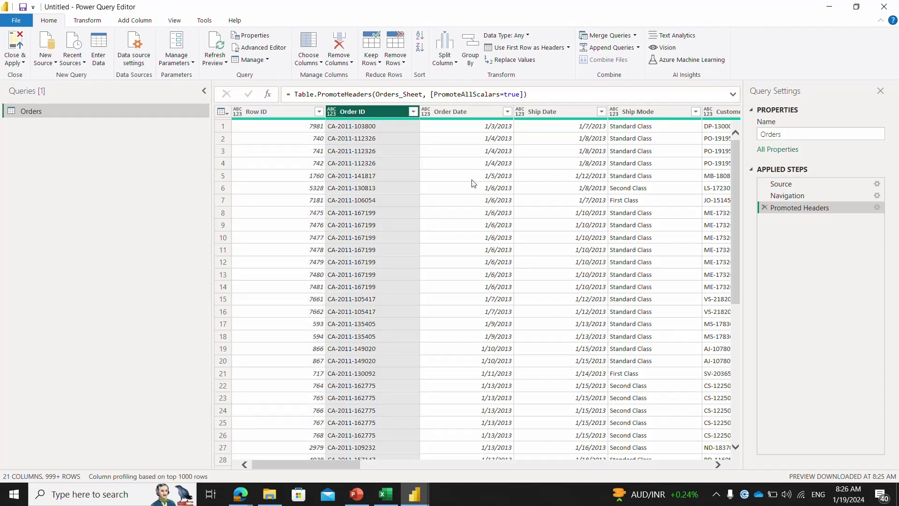
pyautogui.click(481, 111)
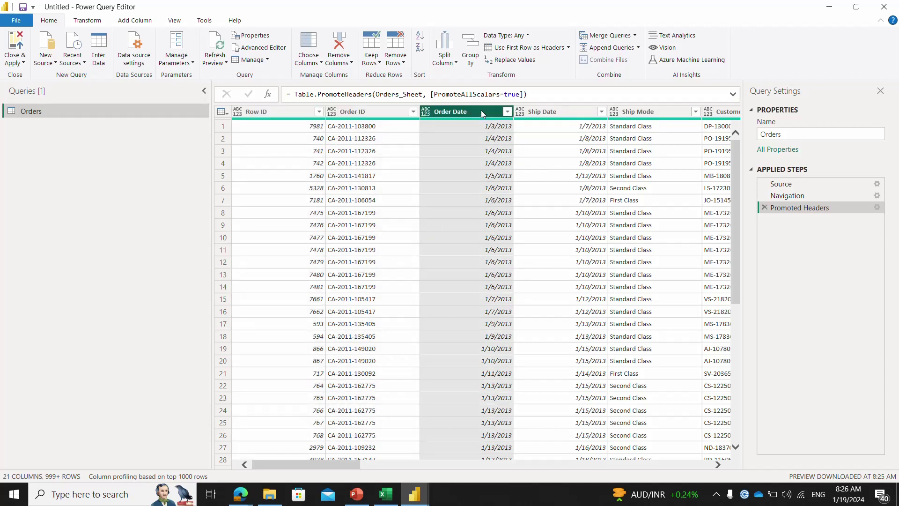
pyautogui.click(566, 108)
pyautogui.click(638, 112)
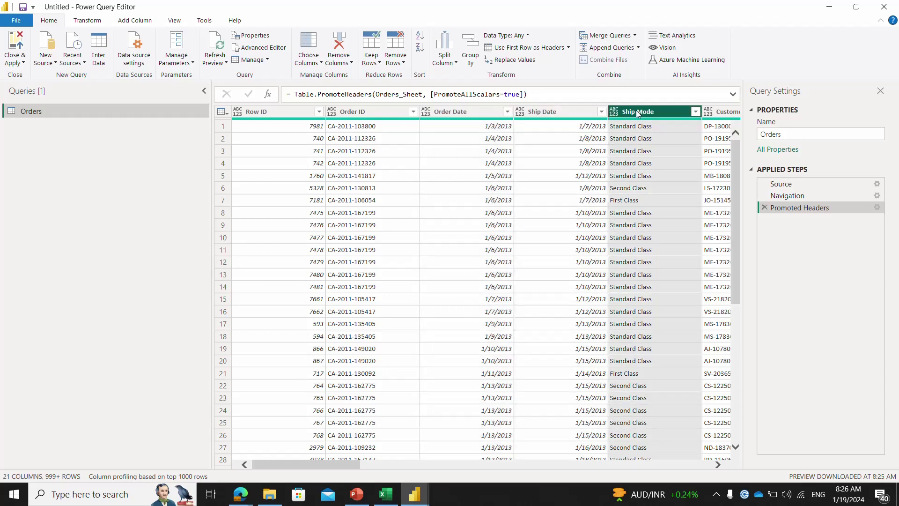
# Select all Orders columns from Row ID through Profit and detect their data types automatically.
pyautogui.click(259, 111)
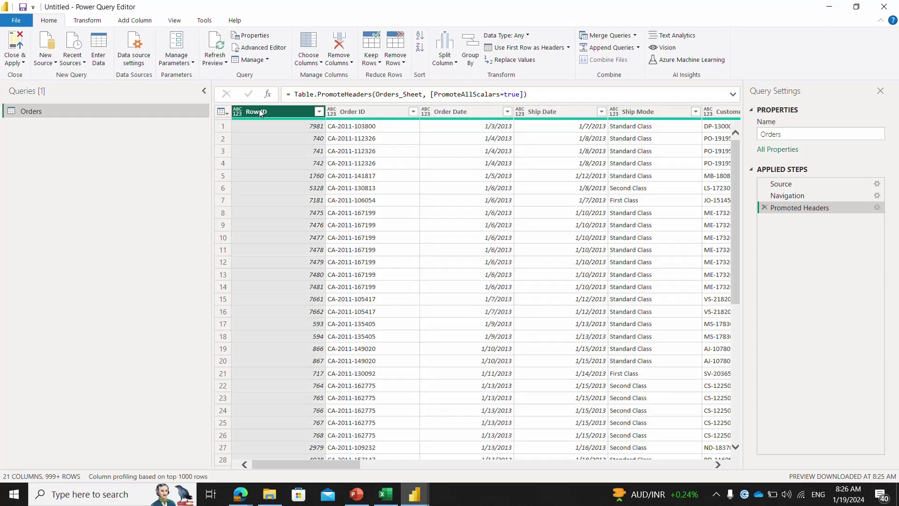
pyautogui.hotkey('shift', 'Right')
pyautogui.hotkey('shift', 'Right')
pyautogui.hotkey('shift', 'Right')
pyautogui.hotkey('shift', 'Right')
pyautogui.hotkey('shift', 'Right')
pyautogui.hotkey('shift', 'Right')
pyautogui.hotkey('shift', 'Right')
pyautogui.hotkey('shift', 'Right')
pyautogui.hotkey('shift', 'Right')
pyautogui.hotkey('shift', 'Right')
pyautogui.hotkey('shift', 'Right')
pyautogui.hotkey('shift', 'Right')
pyautogui.hotkey('shift', 'Right')
pyautogui.hotkey('shift', 'Right')
pyautogui.hotkey('shift', 'Right')
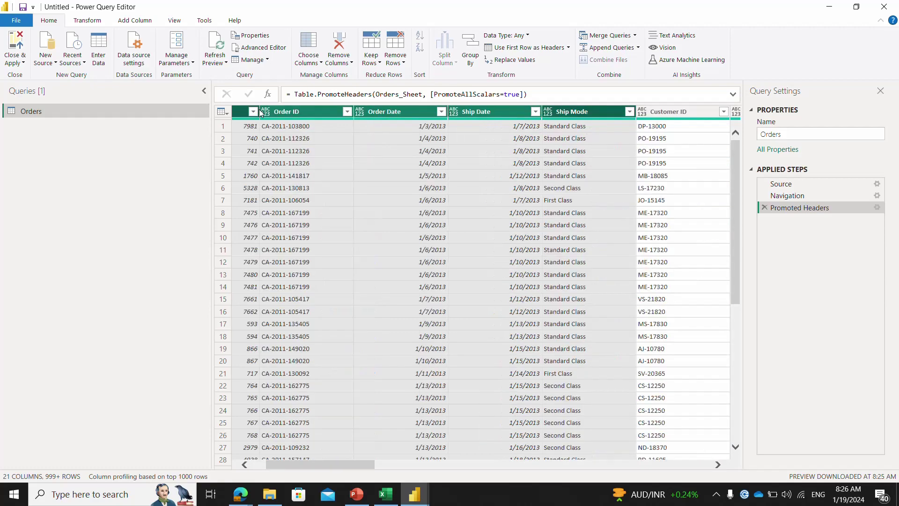
pyautogui.hotkey('shift', 'Right')
pyautogui.hotkey('shift', 'Right')
pyautogui.hotkey('shift', 'Right')
pyautogui.hotkey('shift', 'Right')
pyautogui.hotkey('shift', 'Right')
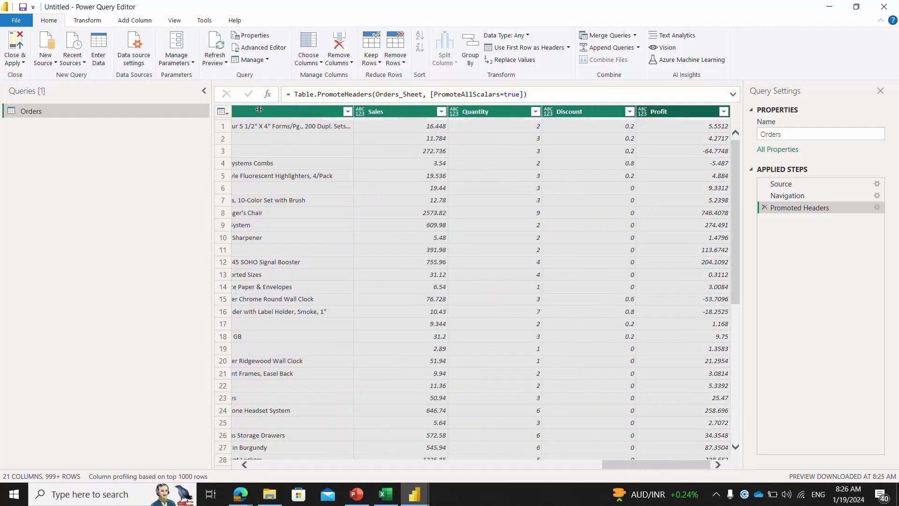
pyautogui.click(88, 21)
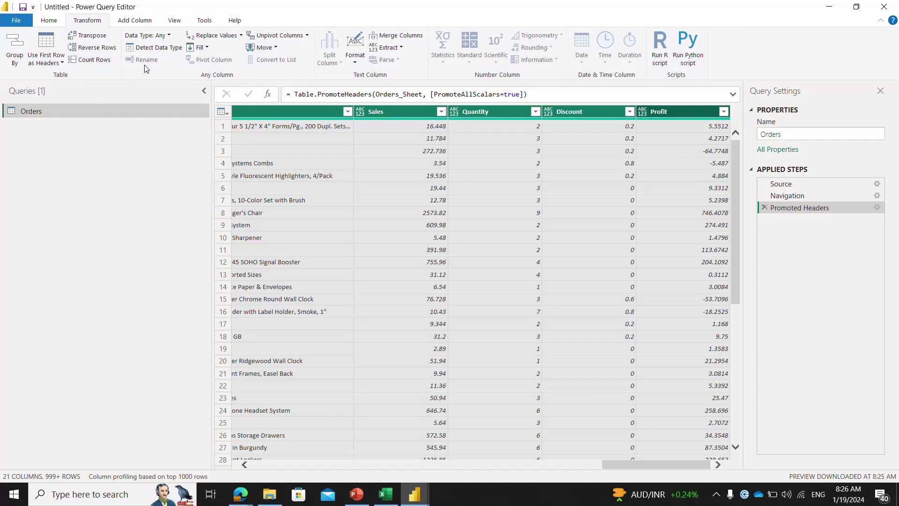
pyautogui.click(160, 49)
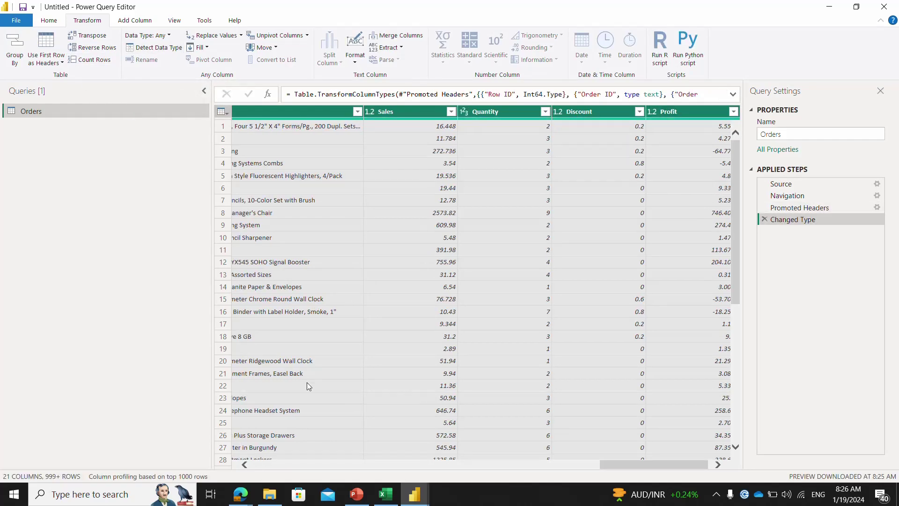
pyautogui.click(255, 467)
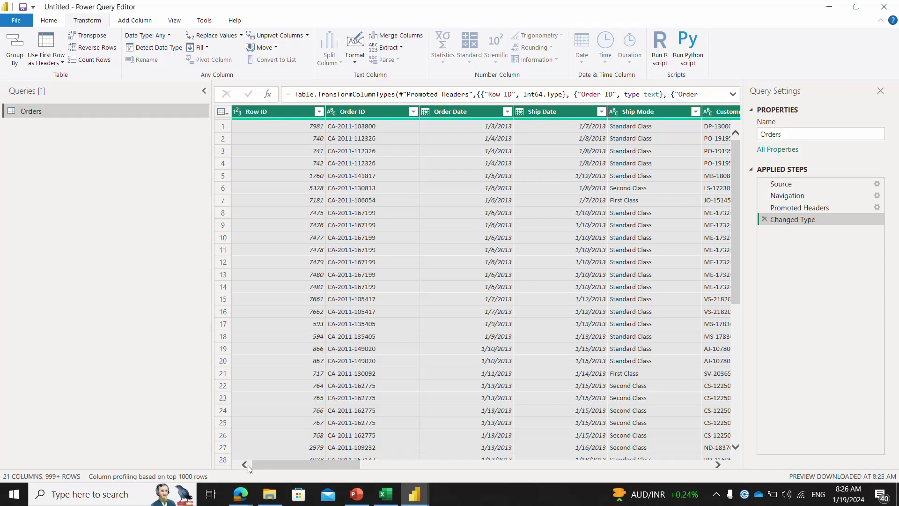
# Check the Google Meet window in the browser and return to Power Query Editor.
pyautogui.hotkey('alt', 'Tab')
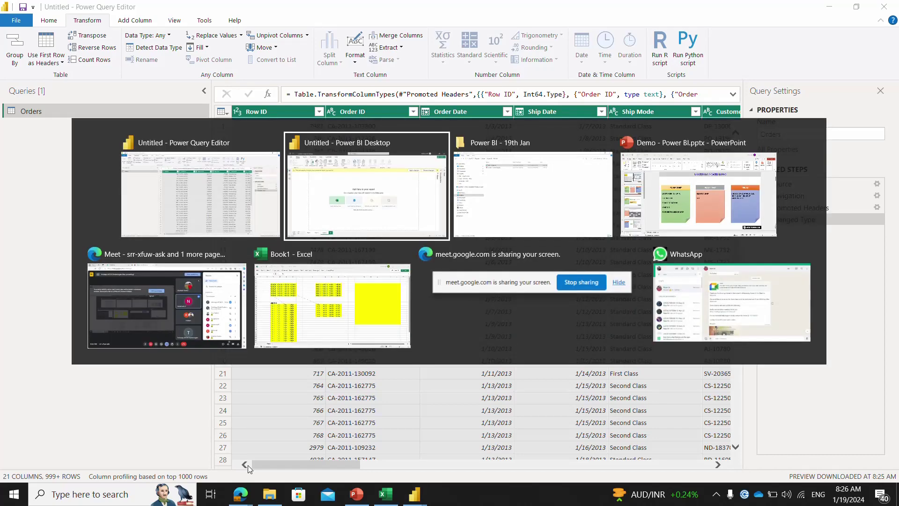
pyautogui.hotkey('alt', 'Tab')
pyautogui.hotkey('alt', 'Tab')
pyautogui.hotkey('alt', 'Tab')
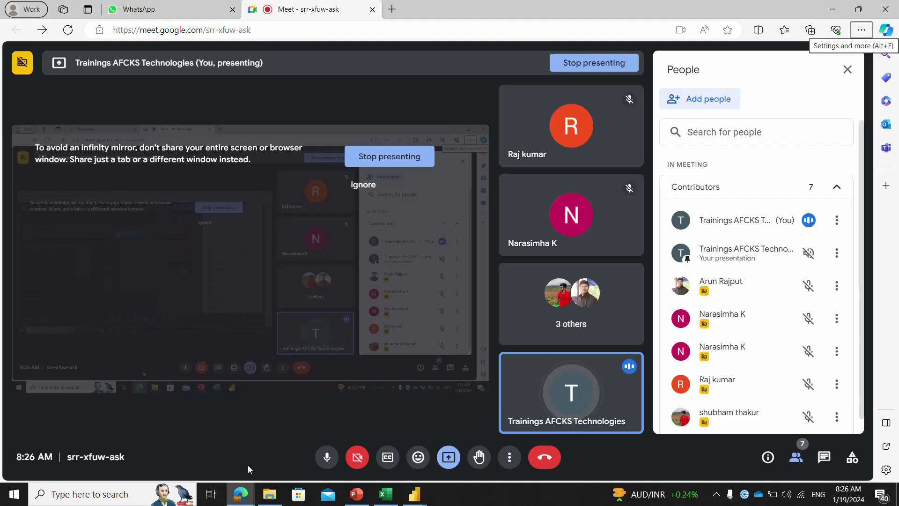
pyautogui.hotkey('alt', 'Tab')
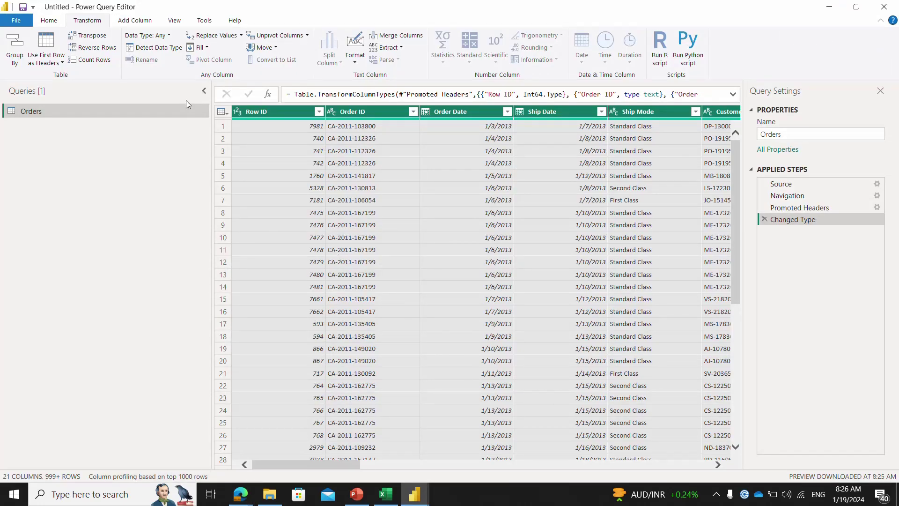
# Apply the Orders query changes and close Power Query Editor to load the table into the report.
pyautogui.click(48, 20)
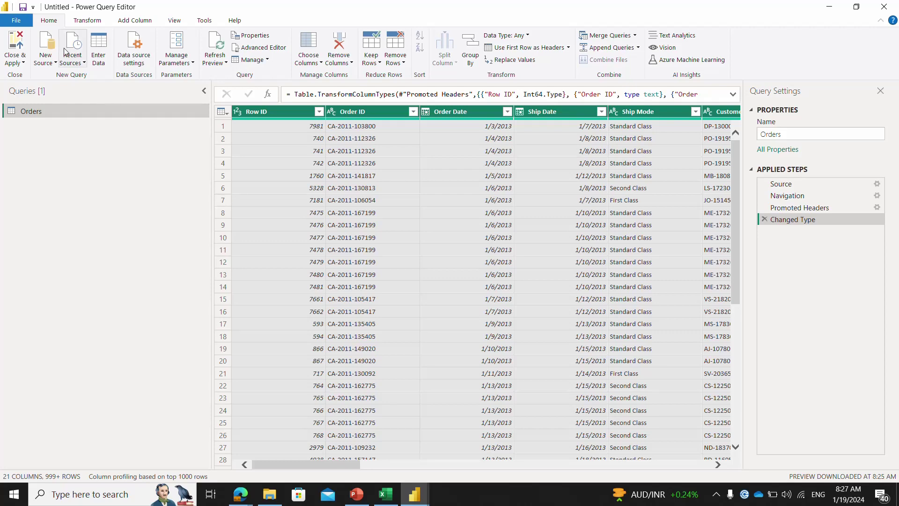
pyautogui.click(15, 45)
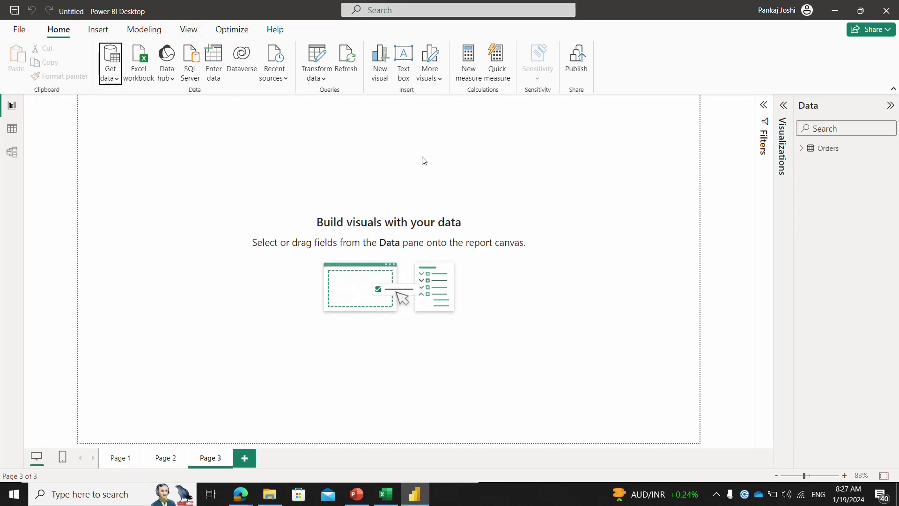
# Add a stacked column chart to Page 3, move it down against the page's left edge and widen it.
pyautogui.click(783, 105)
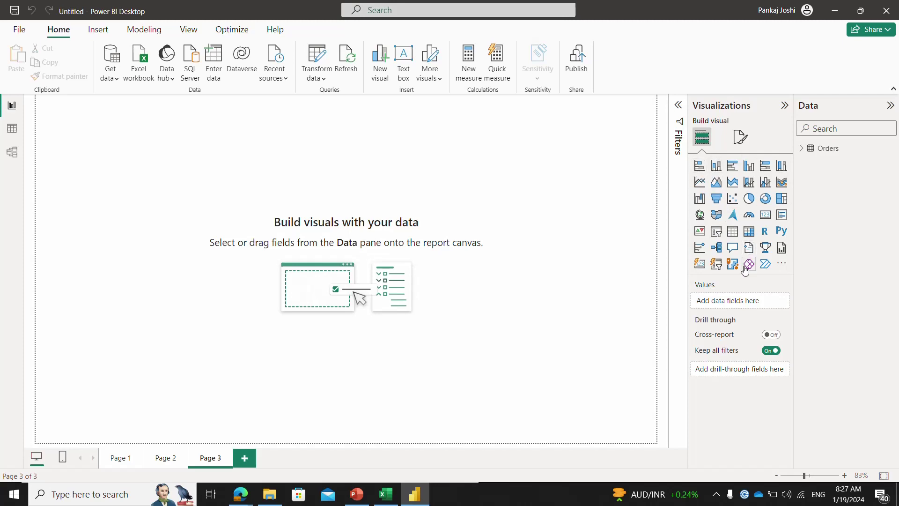
pyautogui.click(782, 264)
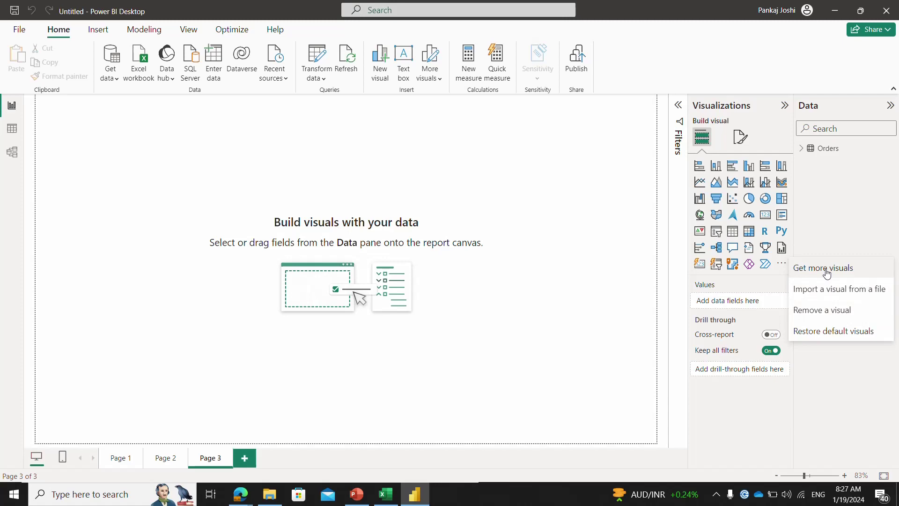
pyautogui.click(765, 286)
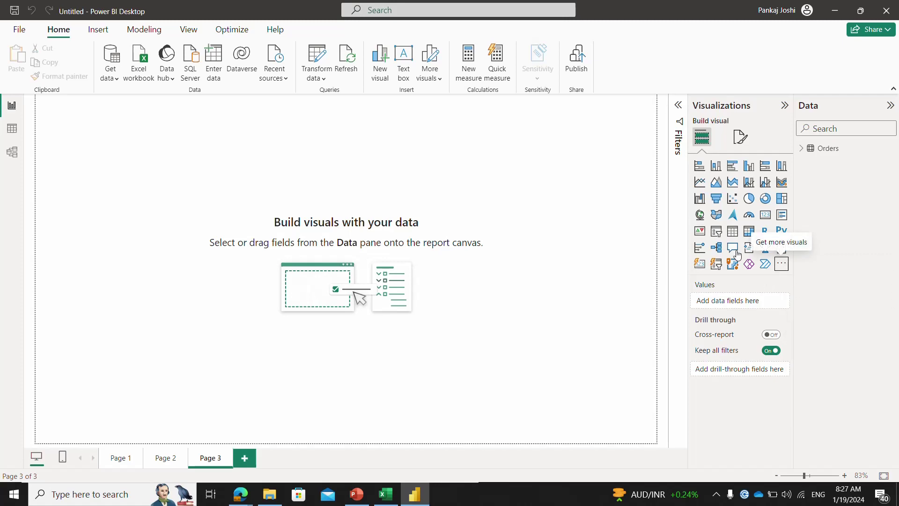
pyautogui.click(716, 167)
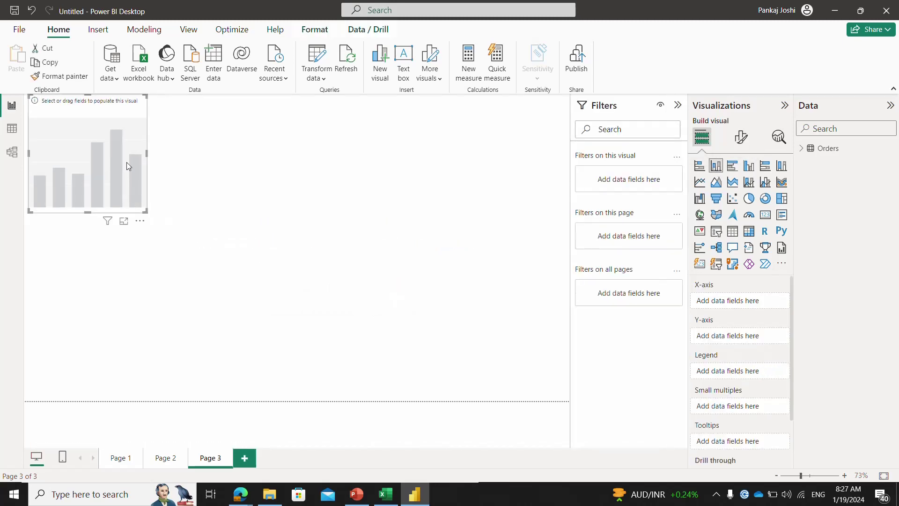
pyautogui.moveTo(114, 181); pyautogui.dragTo(114, 203)
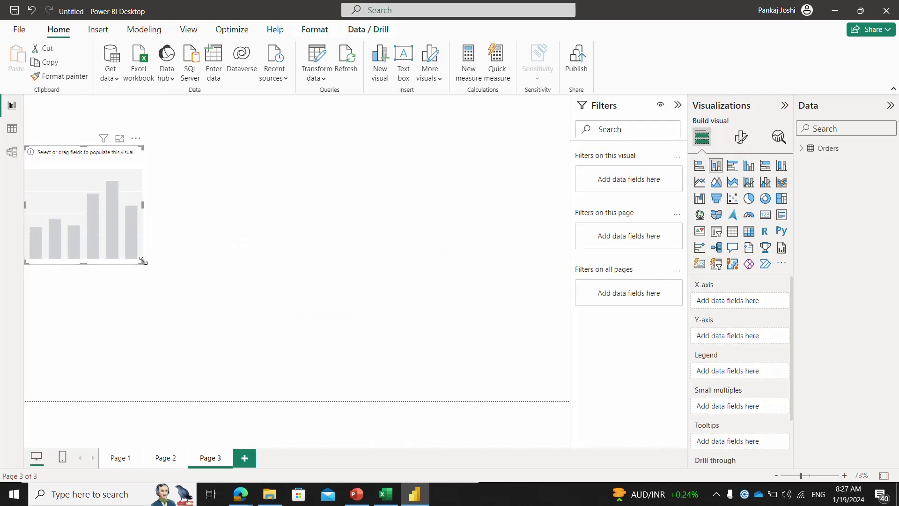
pyautogui.moveTo(142, 264); pyautogui.dragTo(222, 260)
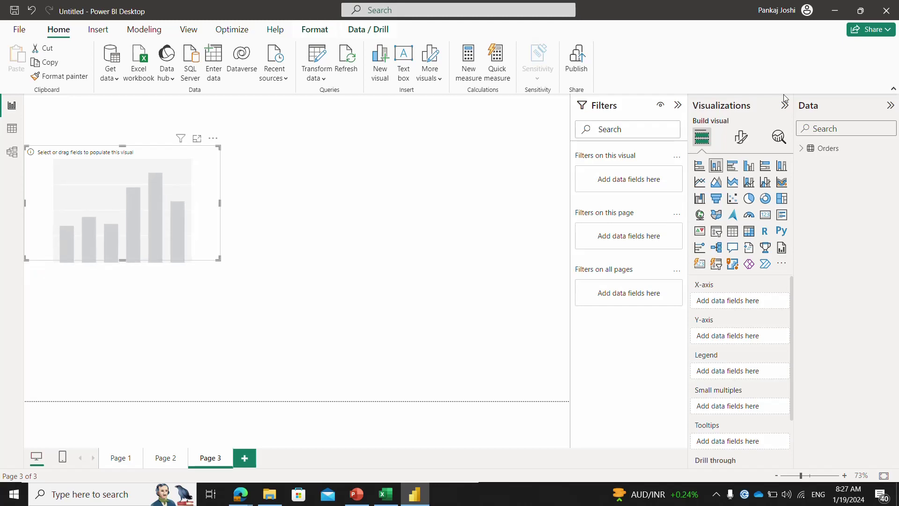
# Assign Category to the chart's X-axis and Sales to its Y-axis, and enlarge the chart's width slightly.
pyautogui.click(801, 149)
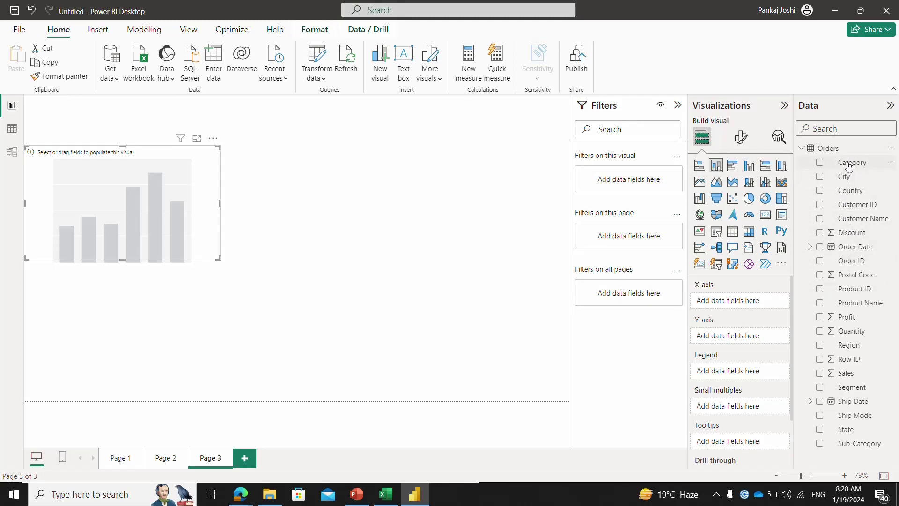
pyautogui.moveTo(848, 165); pyautogui.dragTo(747, 305)
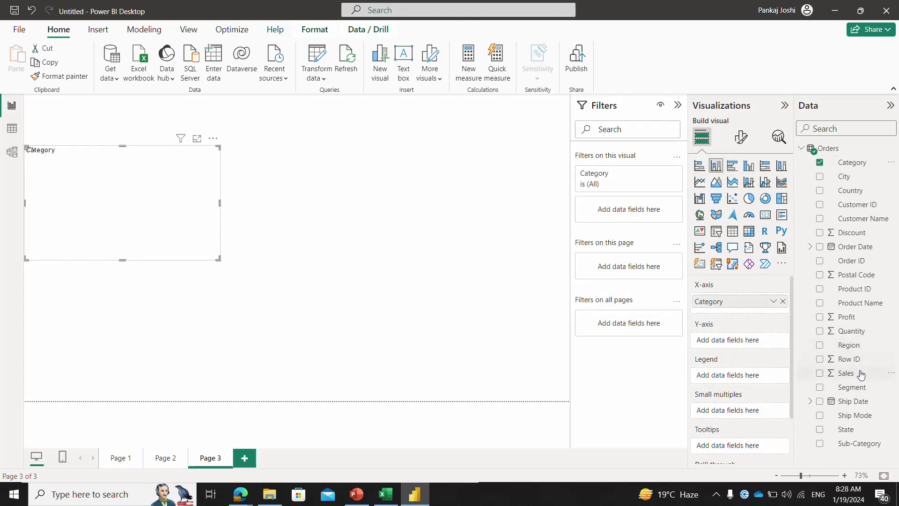
pyautogui.moveTo(858, 373); pyautogui.dragTo(751, 344)
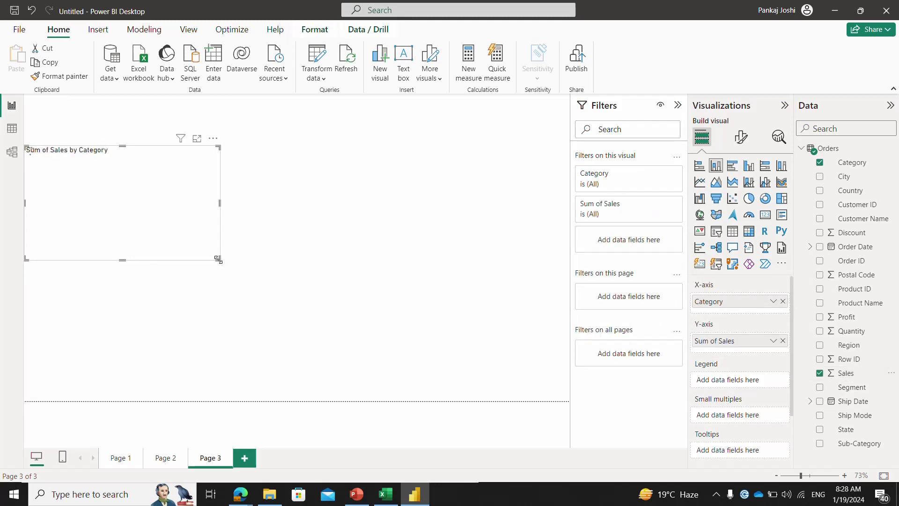
pyautogui.moveTo(219, 259)
pyautogui.mouseDown()
pyautogui.moveTo(262, 275)
pyautogui.moveTo(217, 263)
pyautogui.moveTo(220, 244)
pyautogui.moveTo(230, 255)
pyautogui.mouseUp()
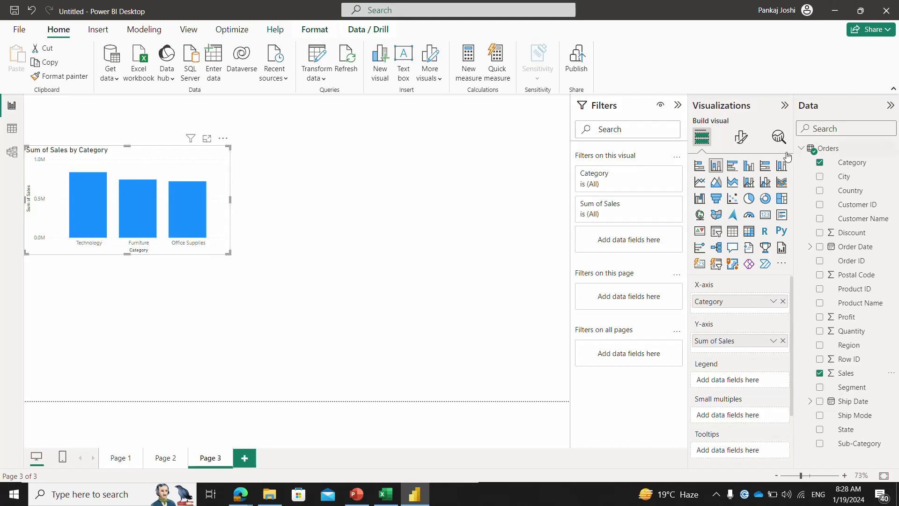
# Turn off the column chart's Y-axis values, Y-axis title and X-axis title.
pyautogui.click(741, 137)
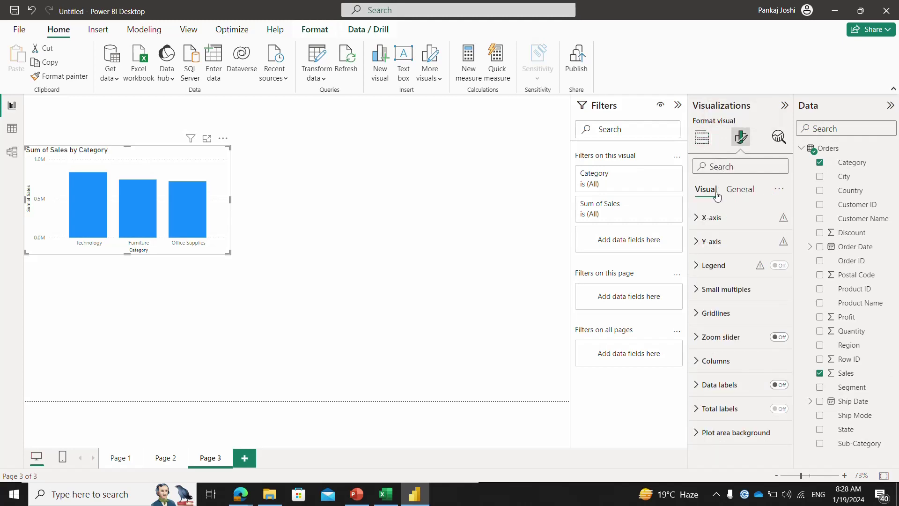
pyautogui.click(698, 243)
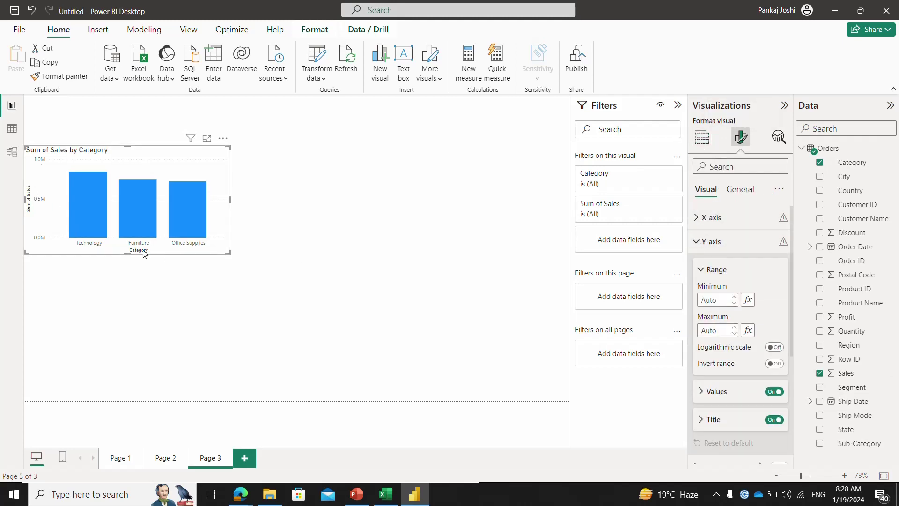
pyautogui.click(773, 391)
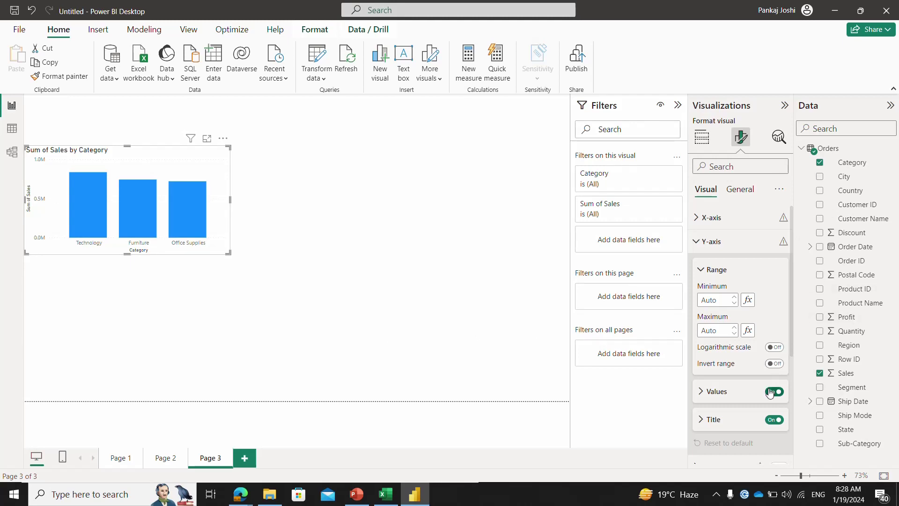
pyautogui.click(774, 419)
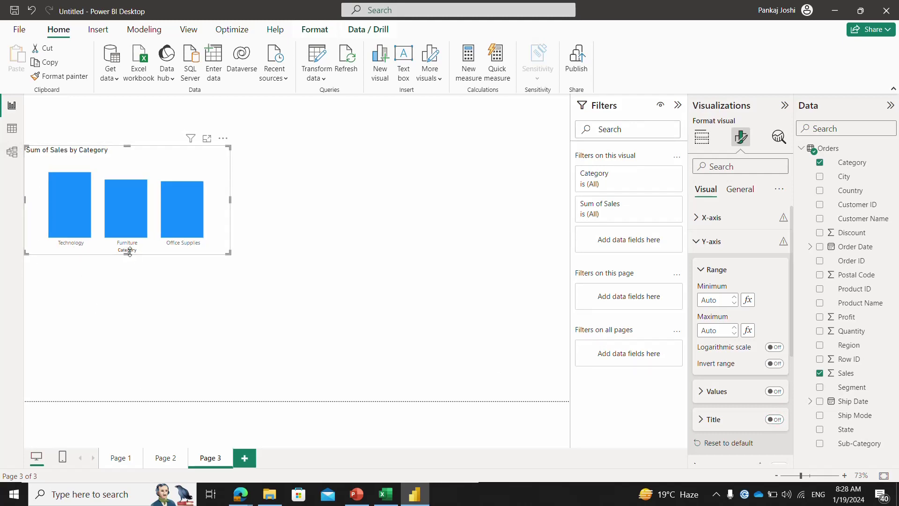
pyautogui.click(699, 241)
pyautogui.click(698, 219)
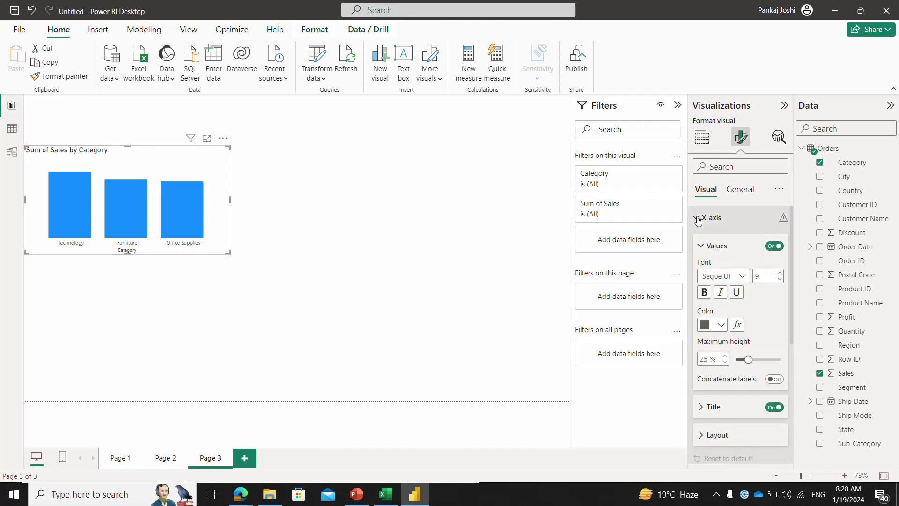
pyautogui.click(773, 408)
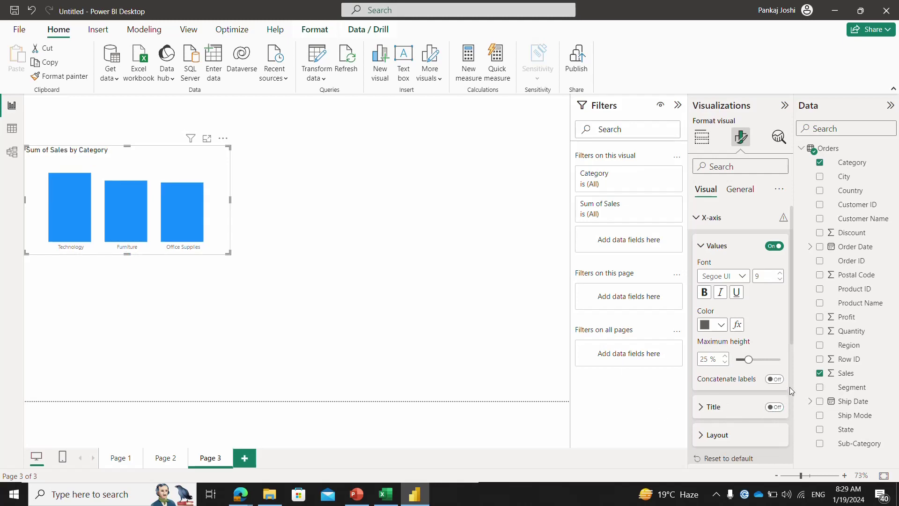
# Make the X-axis category labels bold at font size 12 and widen the chart a little.
pyautogui.click(704, 295)
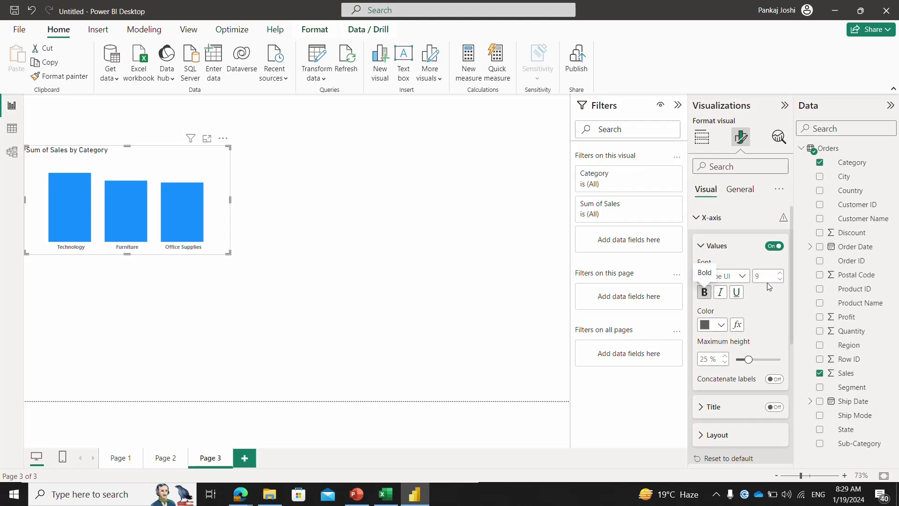
pyautogui.click(780, 273)
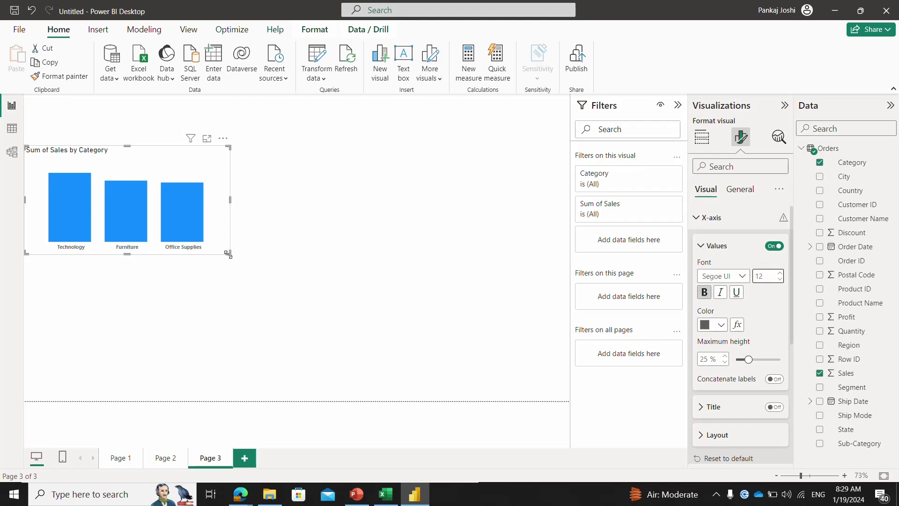
pyautogui.moveTo(227, 253); pyautogui.dragTo(261, 259)
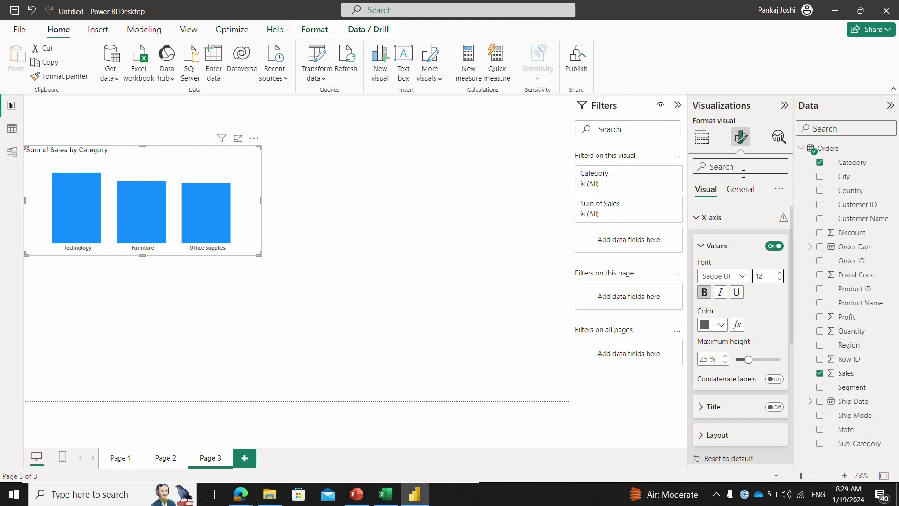
pyautogui.click(740, 189)
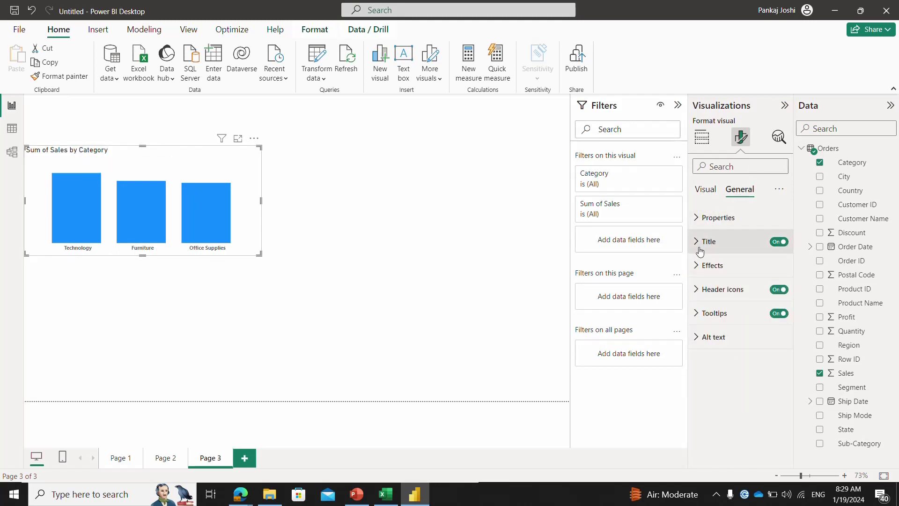
pyautogui.click(709, 241)
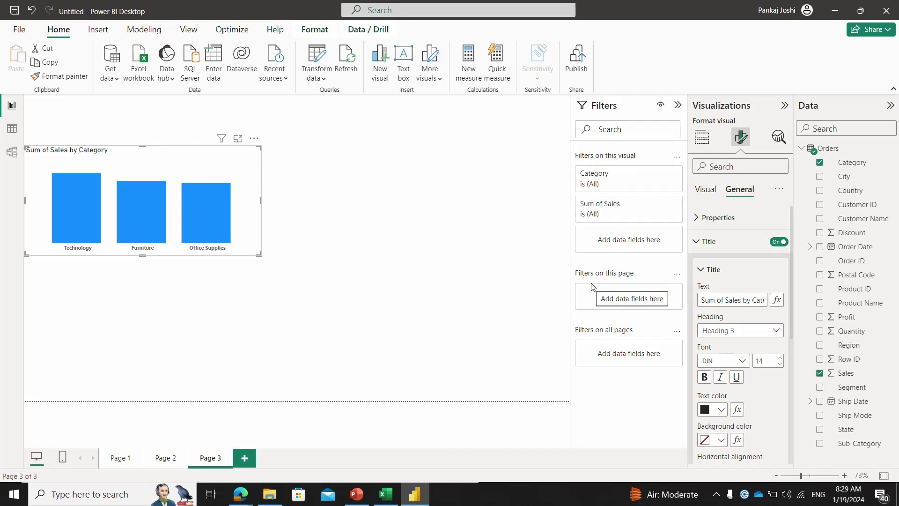
pyautogui.click(706, 300)
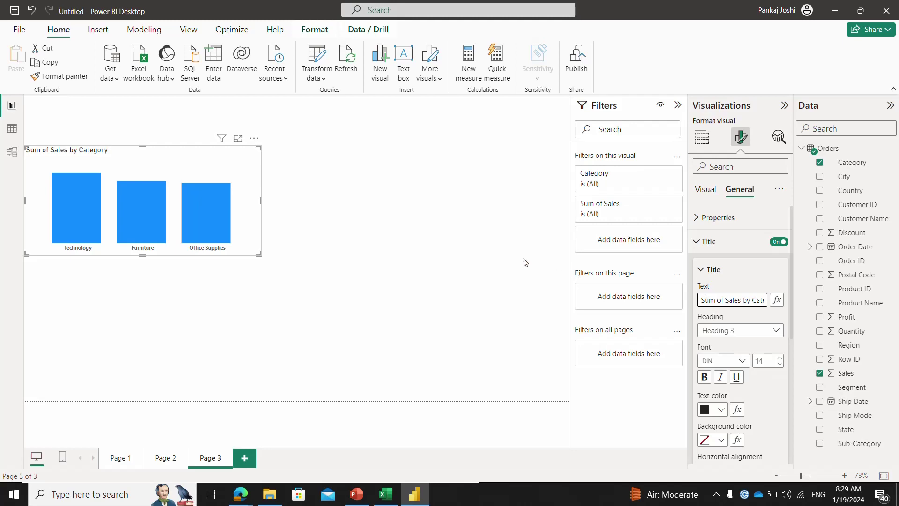
pyautogui.click(505, 241)
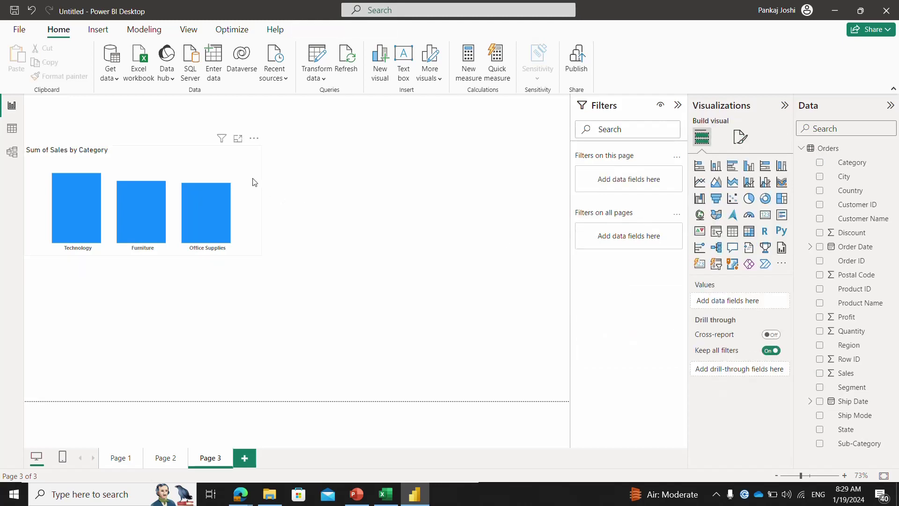
# Change the column chart's title to CATEGORY WISE SALES in capitals and center it horizontally.
pyautogui.click(231, 166)
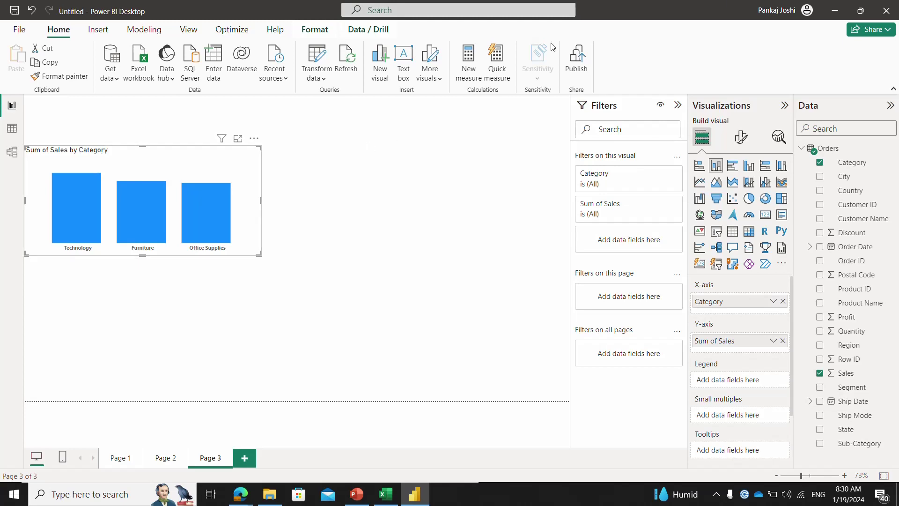
pyautogui.click(740, 137)
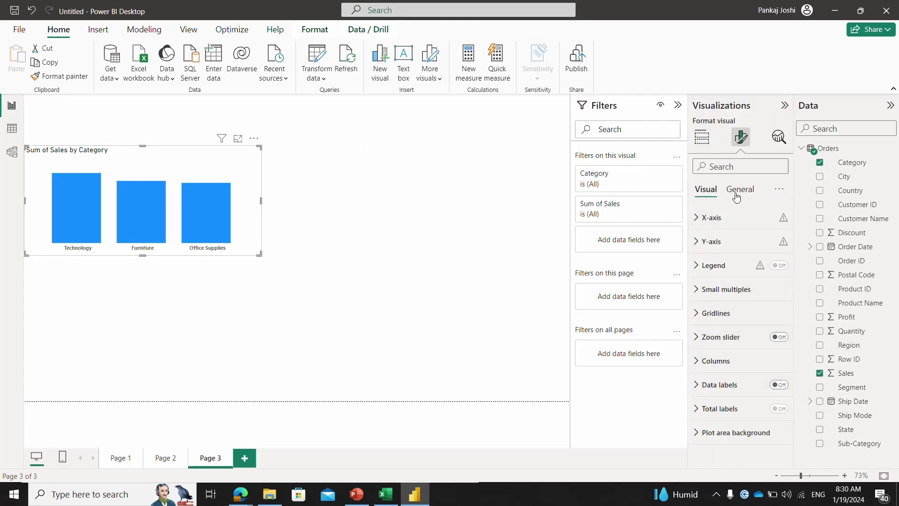
pyautogui.click(740, 189)
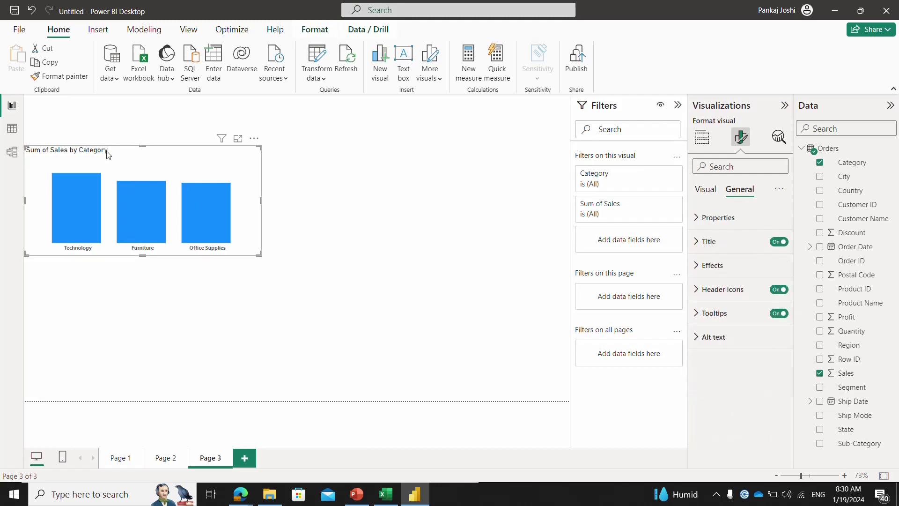
pyautogui.click(701, 249)
pyautogui.click(750, 300)
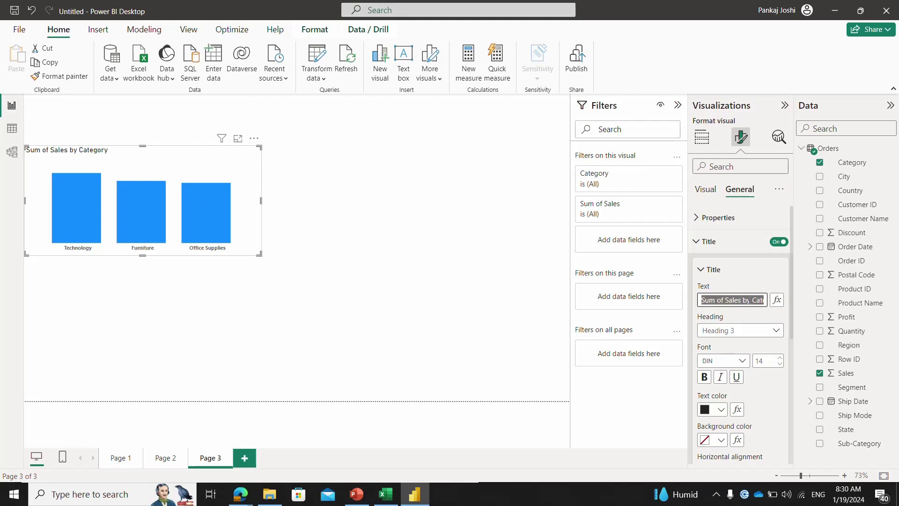
pyautogui.write('Category')
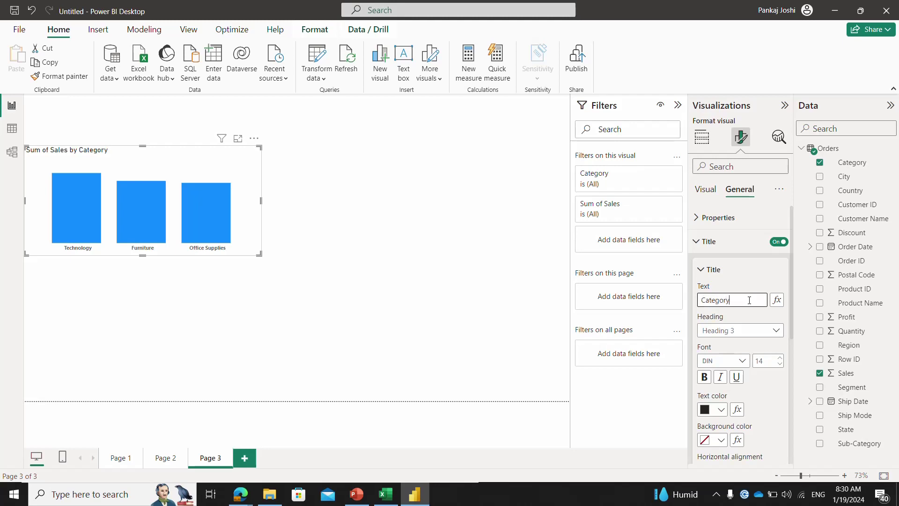
pyautogui.write(' wise S')
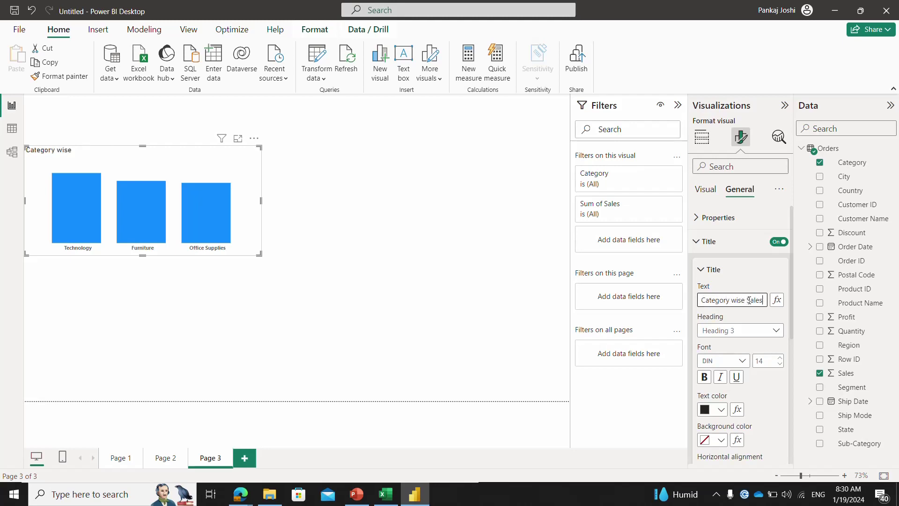
pyautogui.write('ale')
pyautogui.press('BackSpace')
pyautogui.press('BackSpace')
pyautogui.press('BackSpace')
pyautogui.press('BackSpace')
pyautogui.press('BackSpace')
pyautogui.press('BackSpace')
pyautogui.press('BackSpace')
pyautogui.press('BackSpace')
pyautogui.press('BackSpace')
pyautogui.press('BackSpace')
pyautogui.press('BackSpace')
pyautogui.press('BackSpace')
pyautogui.press('BackSpace')
pyautogui.press('BackSpace')
pyautogui.press('BackSpace')
pyautogui.press('BackSpace')
pyautogui.press('BackSpace')
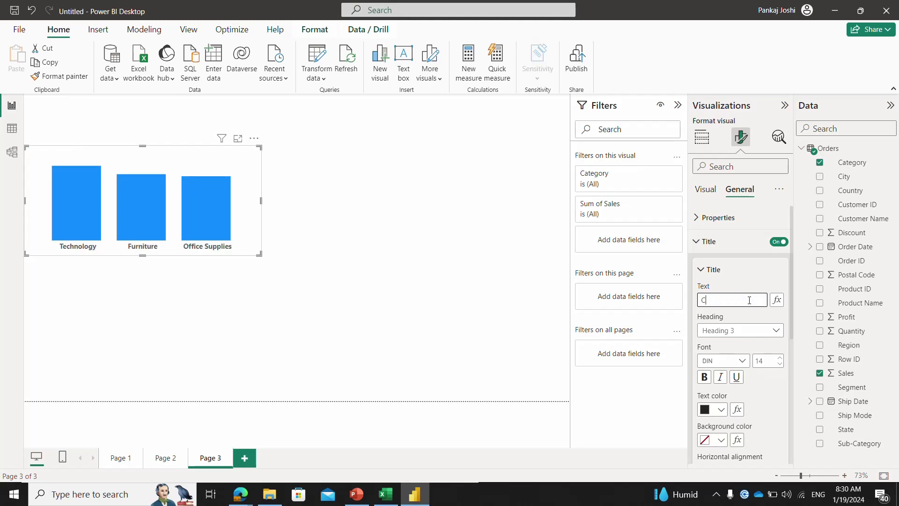
pyautogui.write('ATEGORY WIS')
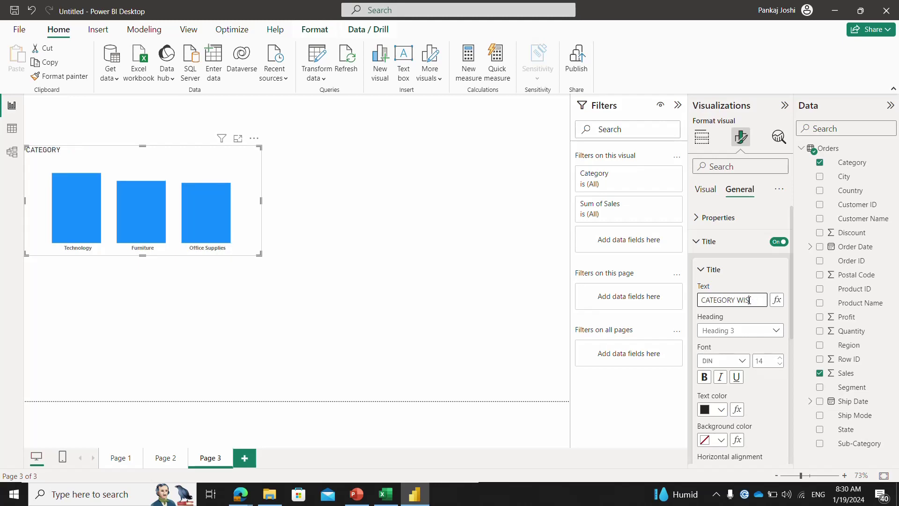
pyautogui.write('E SALES')
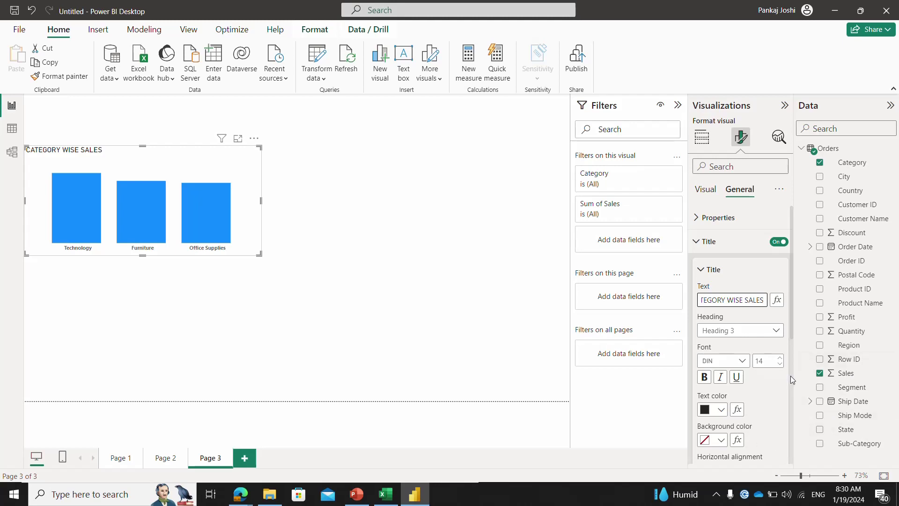
pyautogui.scroll(-4, 791, 378)
pyautogui.click(721, 278)
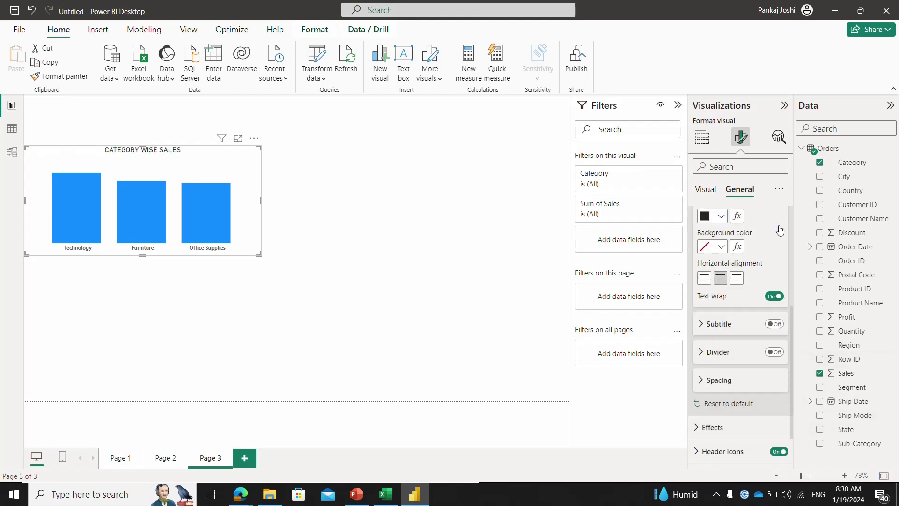
# Make the CATEGORY WISE SALES chart title bold and give it a light blue background.
pyautogui.scroll(4, 790, 236)
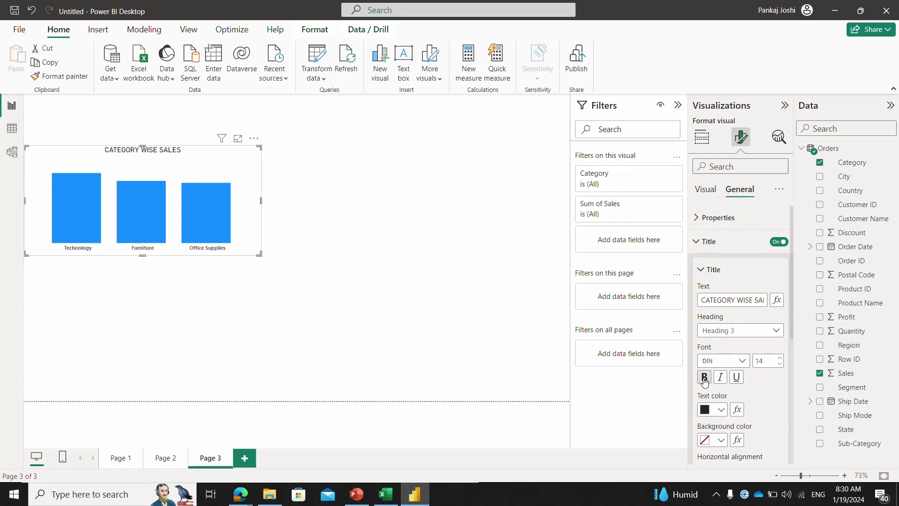
pyautogui.click(704, 378)
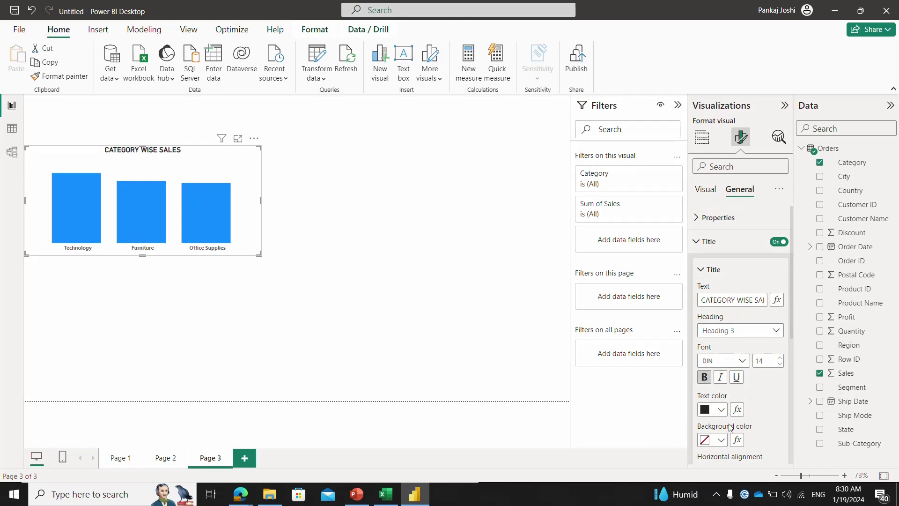
pyautogui.click(721, 440)
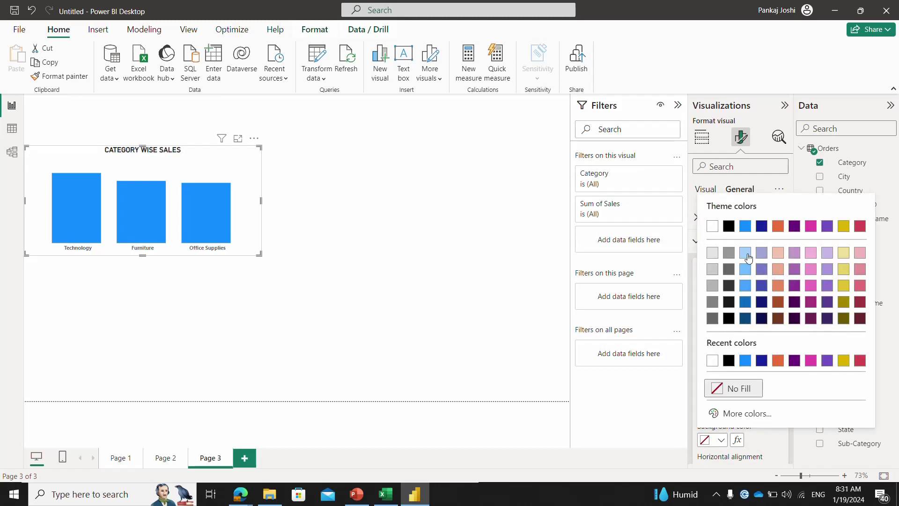
pyautogui.click(747, 255)
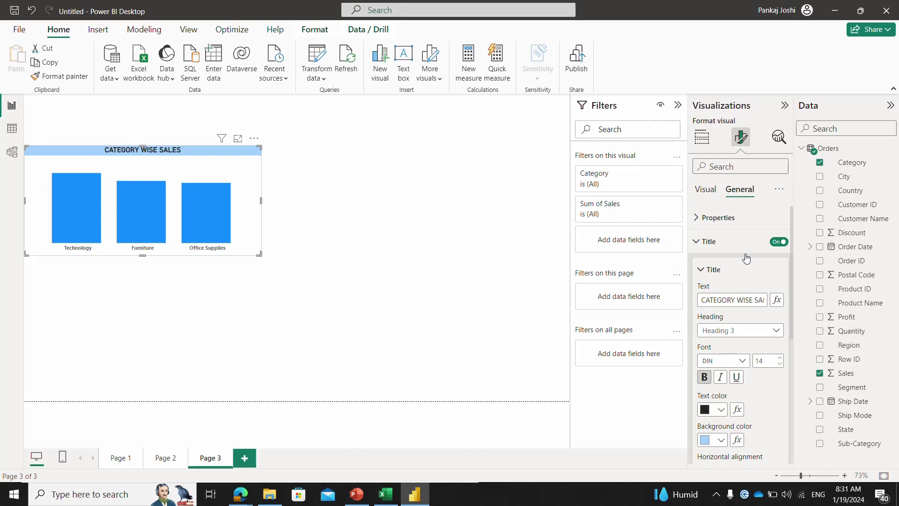
pyautogui.click(508, 251)
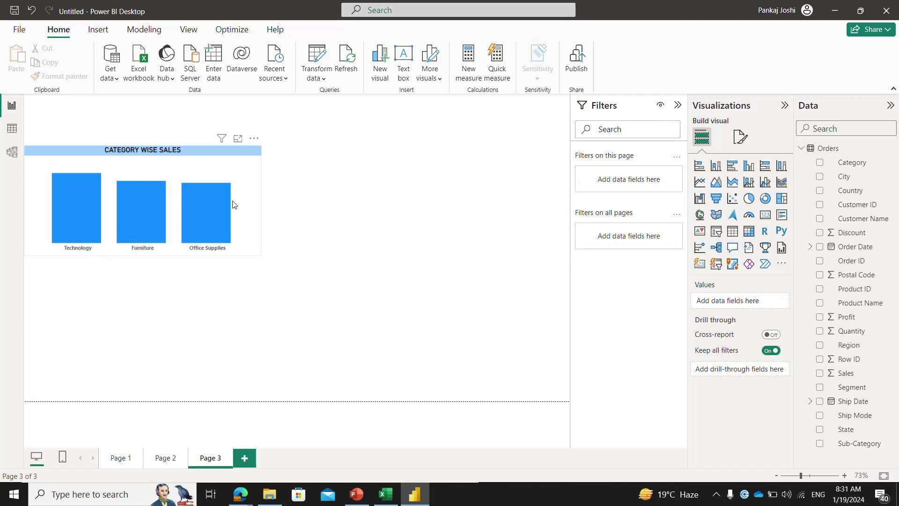
# Turn on the visual border around the category sales column chart.
pyautogui.click(246, 186)
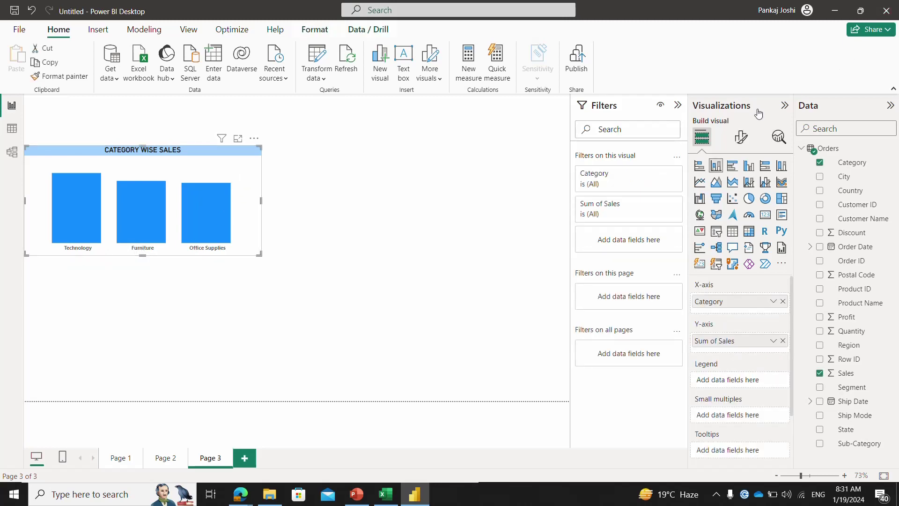
pyautogui.click(736, 143)
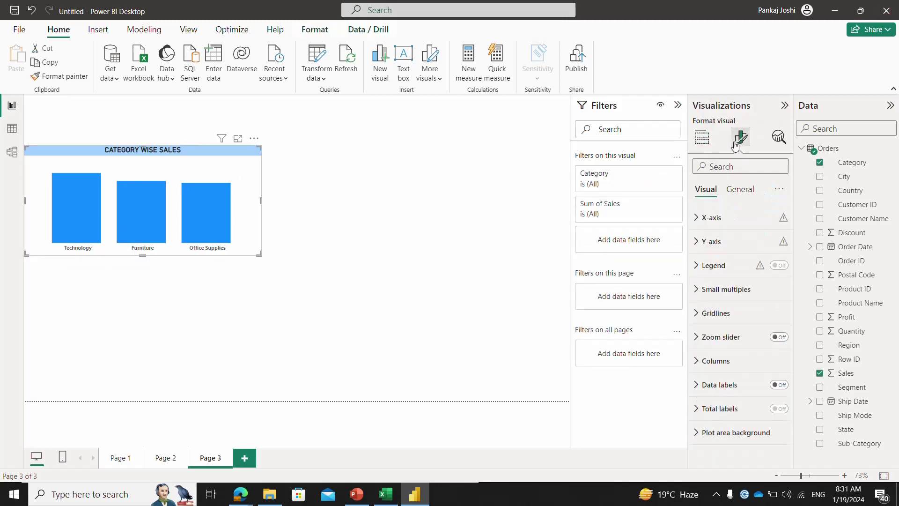
pyautogui.click(740, 192)
pyautogui.click(697, 265)
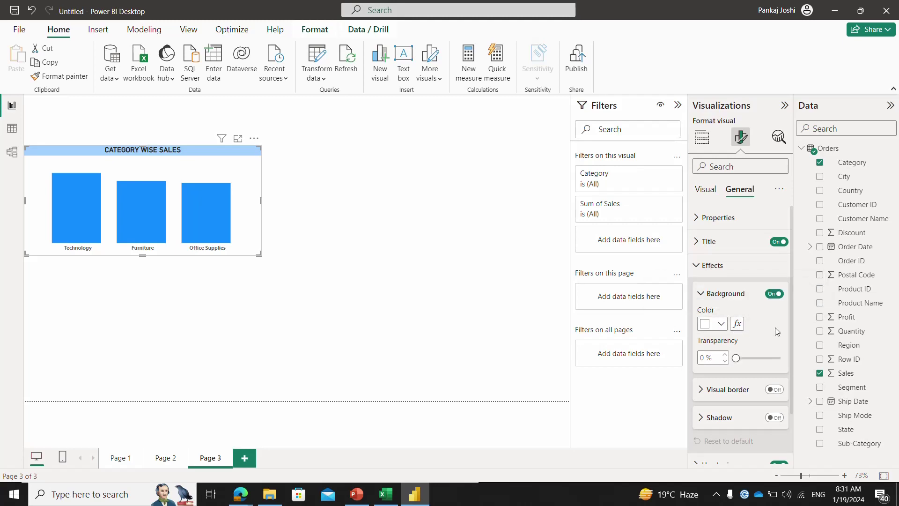
pyautogui.click(774, 390)
pyautogui.click(384, 311)
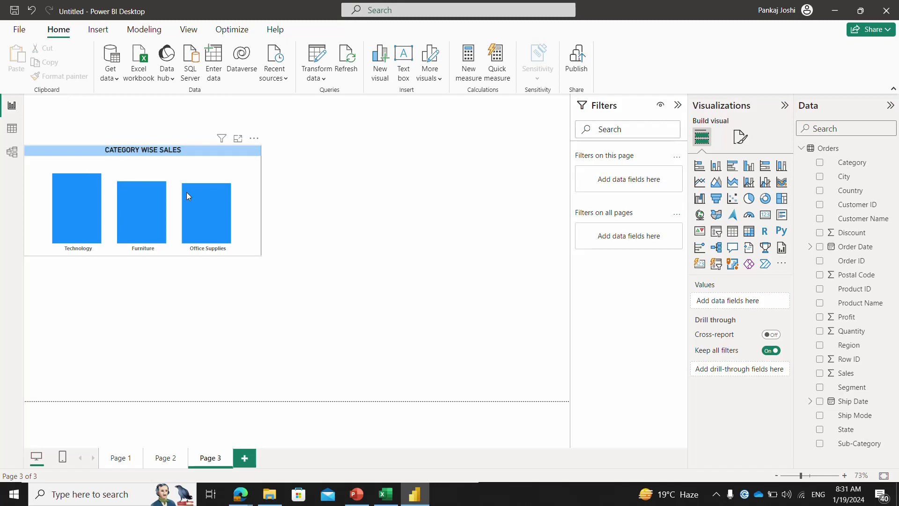
# Turn on data labels for the category sales chart and set their value display units to None.
pyautogui.click(248, 219)
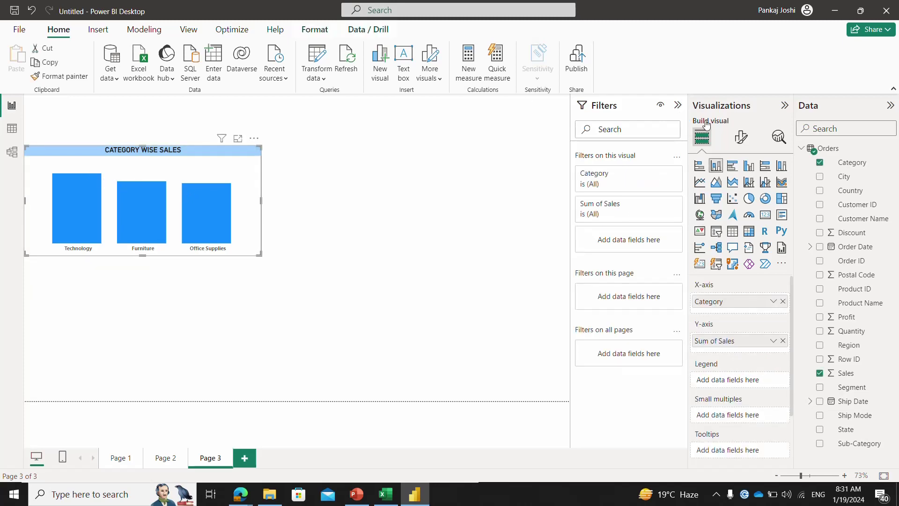
pyautogui.click(740, 136)
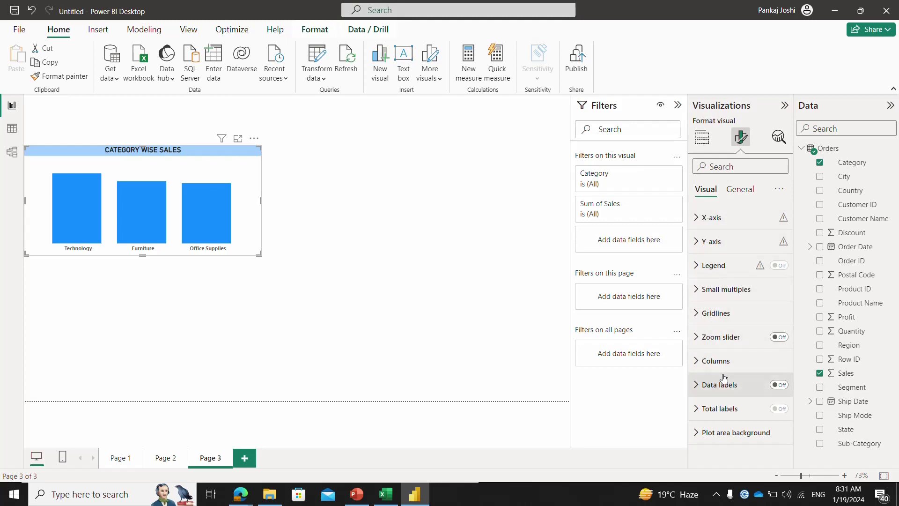
pyautogui.click(779, 385)
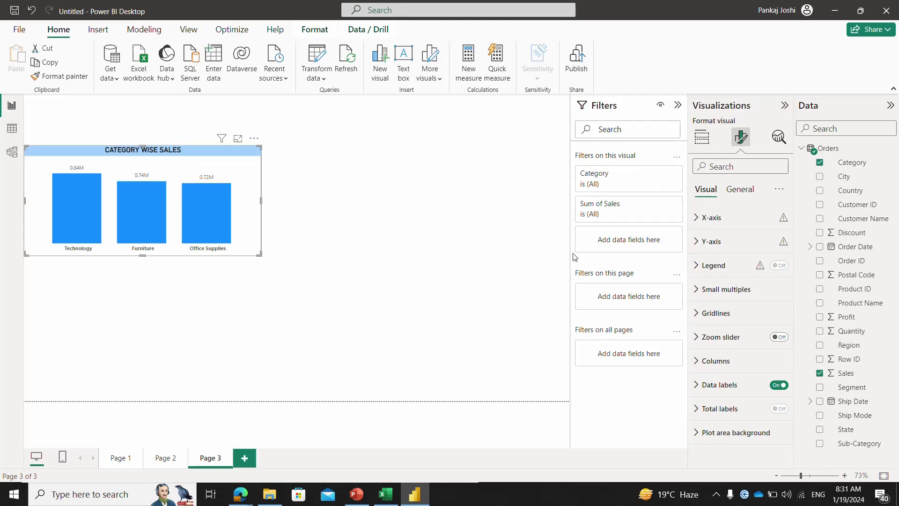
pyautogui.click(696, 386)
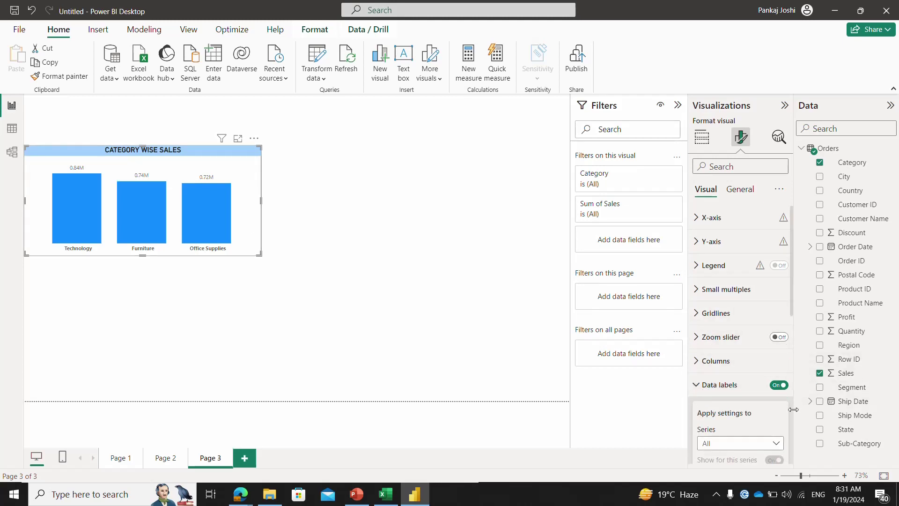
pyautogui.scroll(-4, 791, 412)
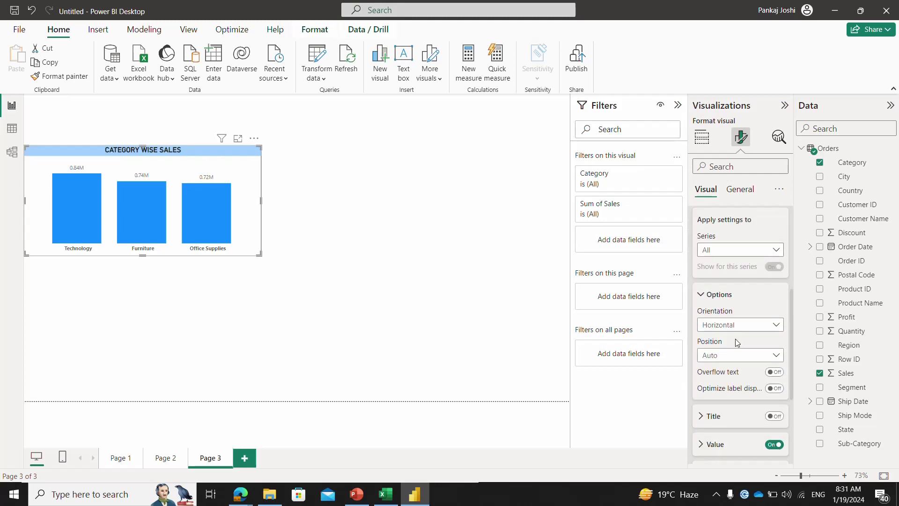
pyautogui.click(702, 445)
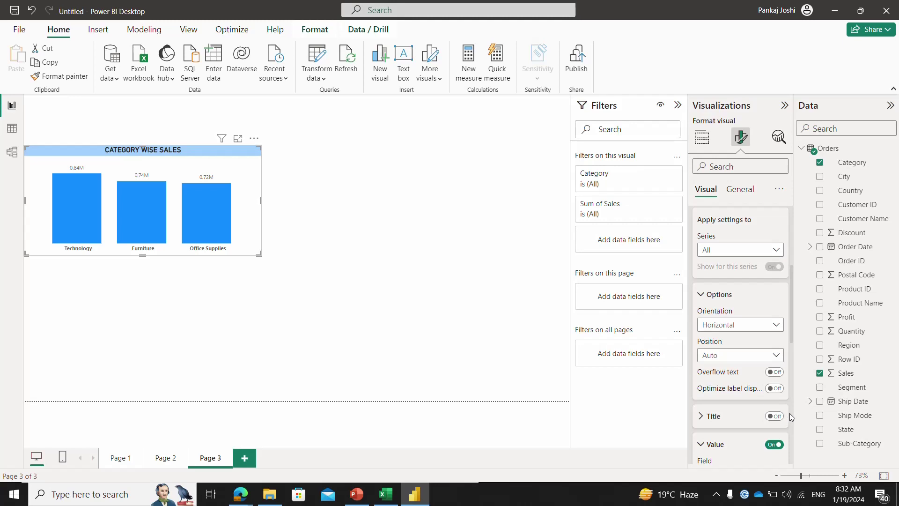
pyautogui.scroll(-3, 791, 413)
pyautogui.scroll(-1, 791, 413)
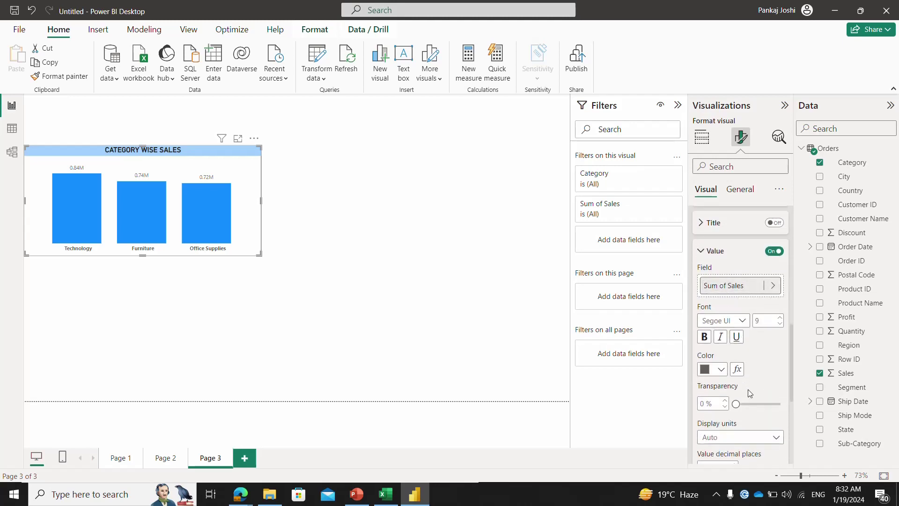
pyautogui.click(733, 438)
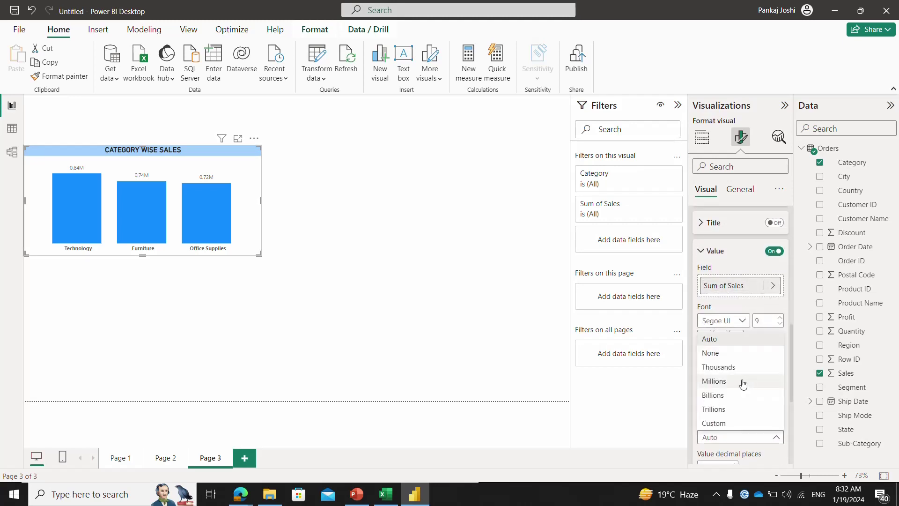
pyautogui.click(728, 358)
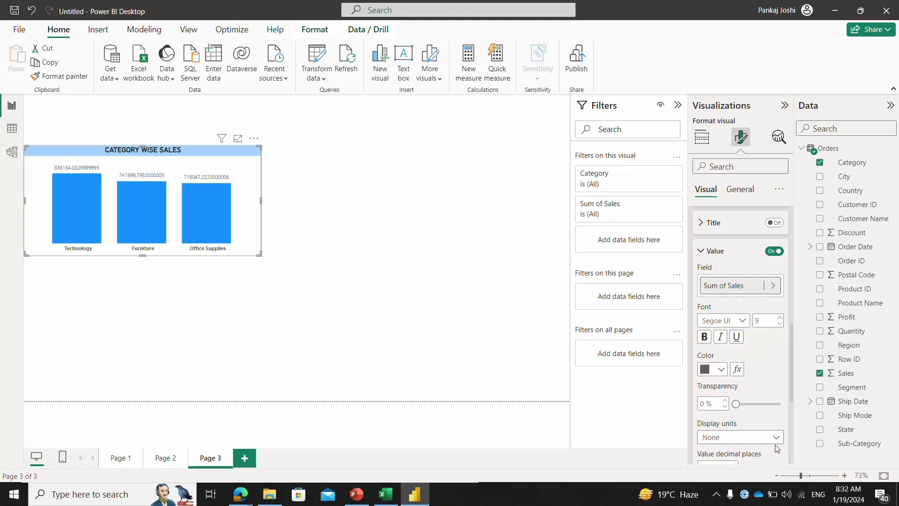
# Set the data label values to 0 decimal places and make them bold.
pyautogui.scroll(-5, 790, 427)
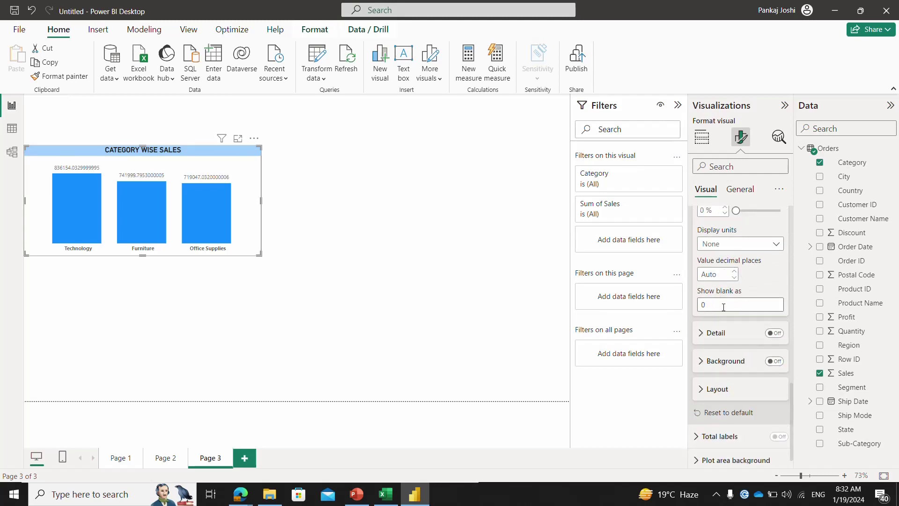
pyautogui.click(723, 307)
pyautogui.click(712, 273)
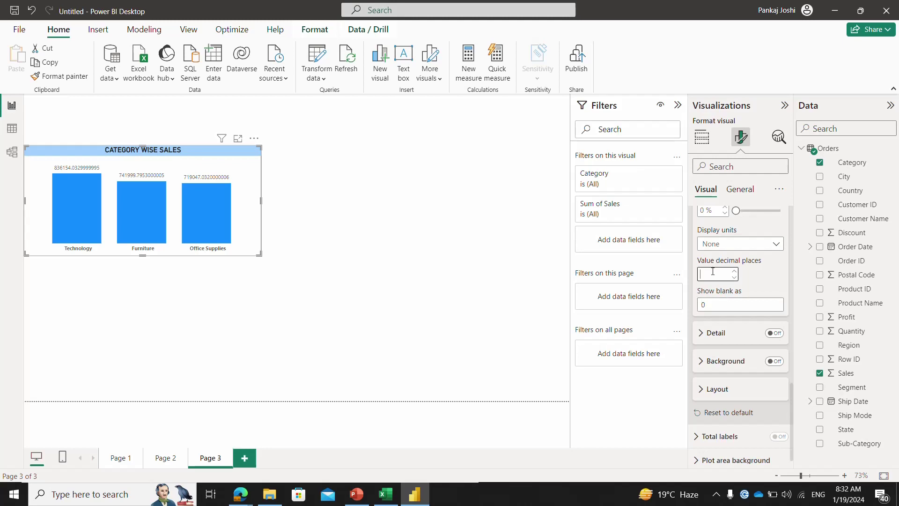
pyautogui.write('0')
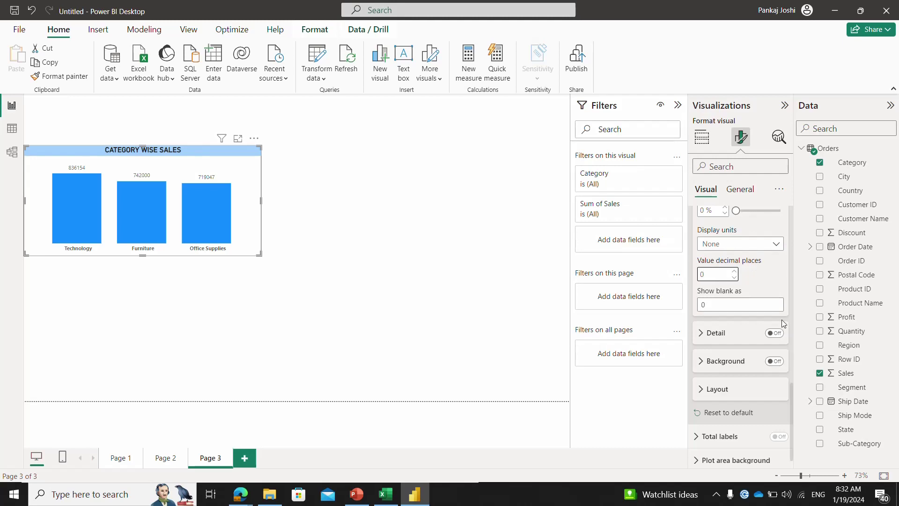
pyautogui.moveTo(791, 406); pyautogui.dragTo(791, 339)
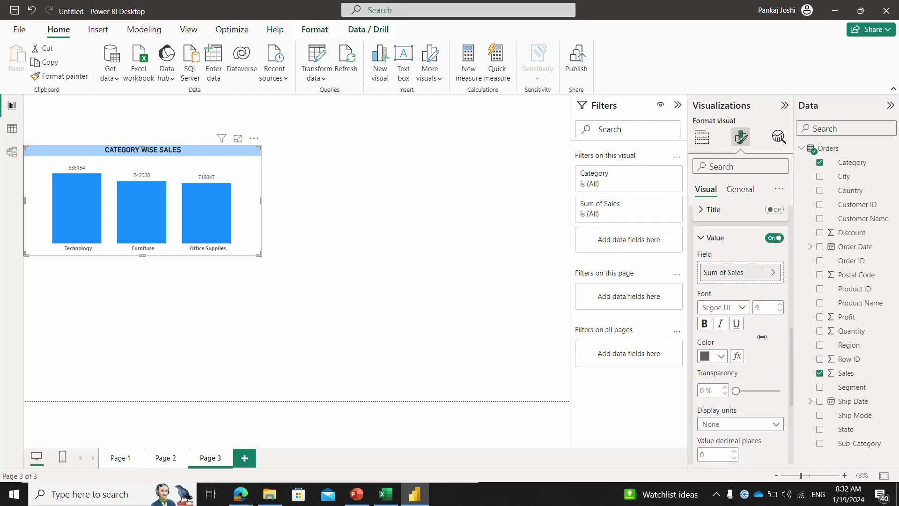
pyautogui.click(704, 323)
pyautogui.click(709, 326)
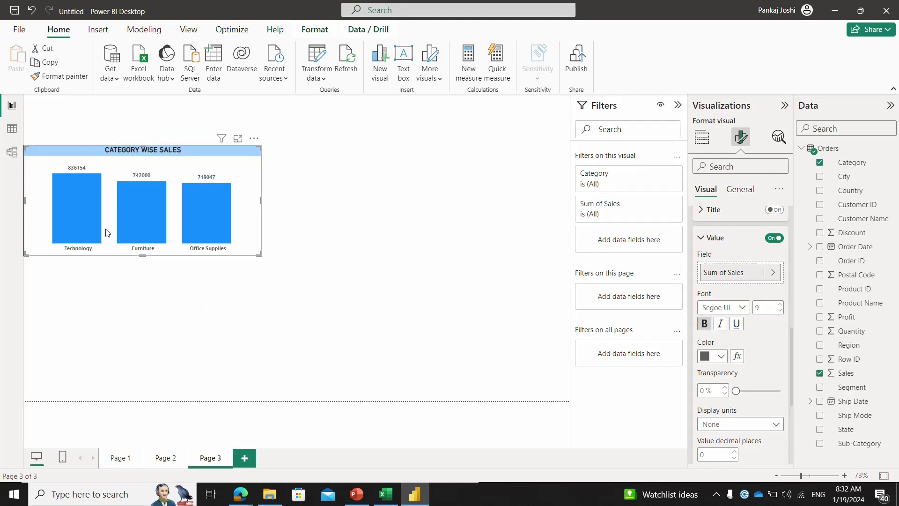
pyautogui.click(361, 217)
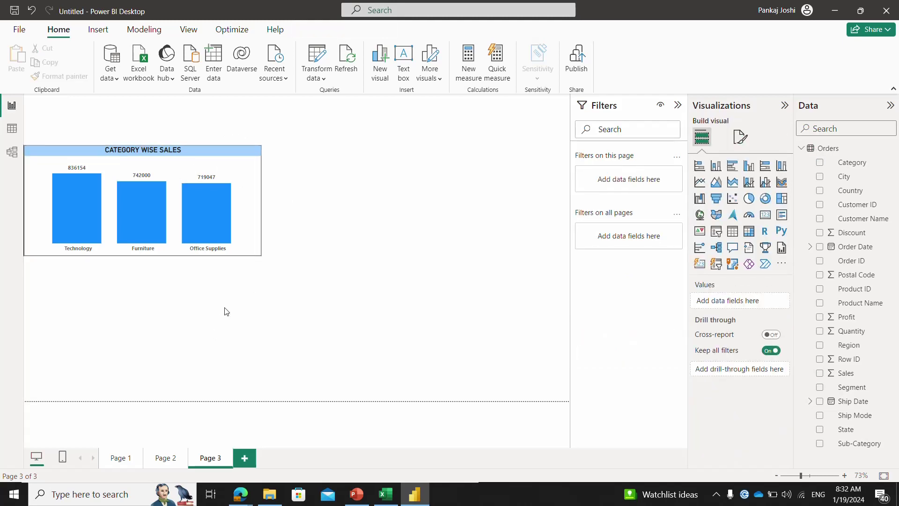
# Change the category sales chart's background color to the lightest gray theme shade.
pyautogui.click(251, 219)
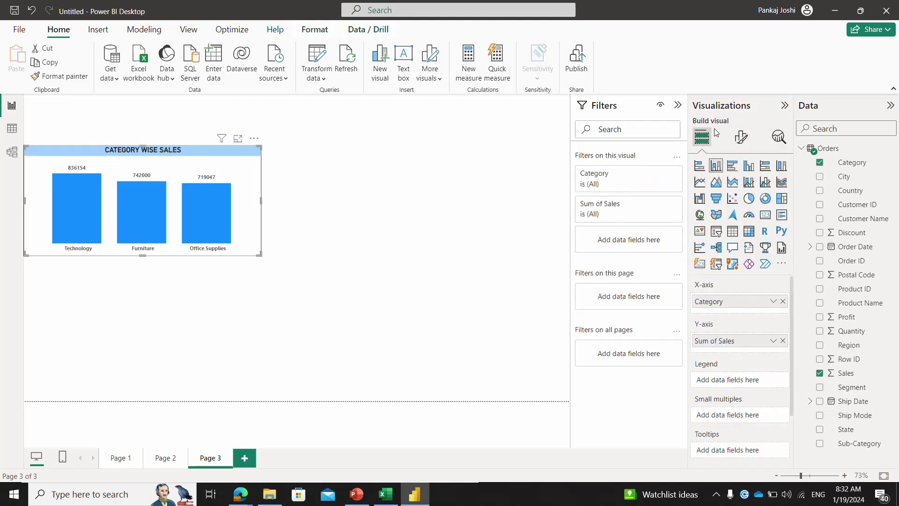
pyautogui.click(741, 137)
pyautogui.click(739, 189)
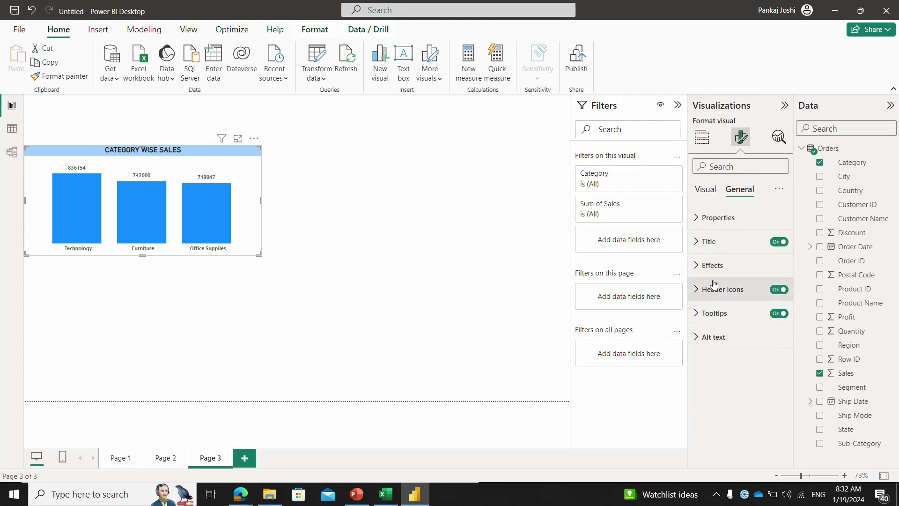
pyautogui.click(702, 265)
pyautogui.click(708, 271)
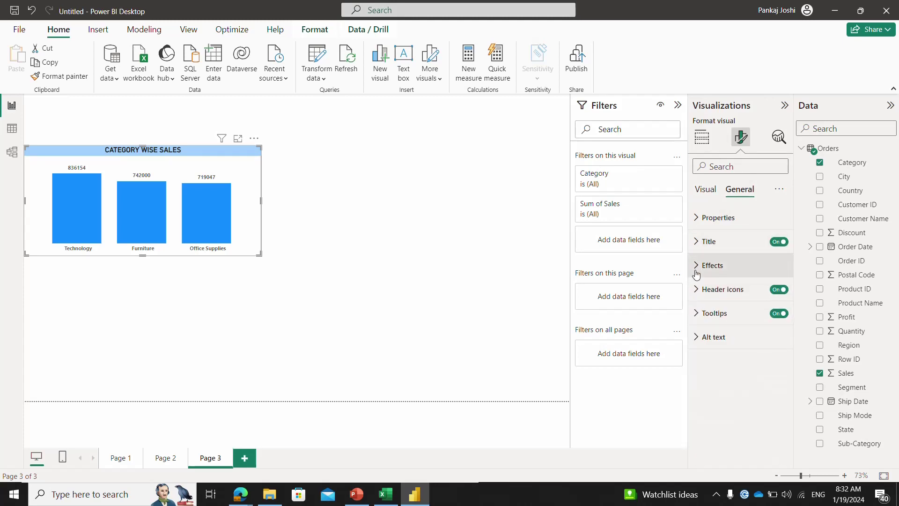
pyautogui.click(697, 275)
pyautogui.click(717, 325)
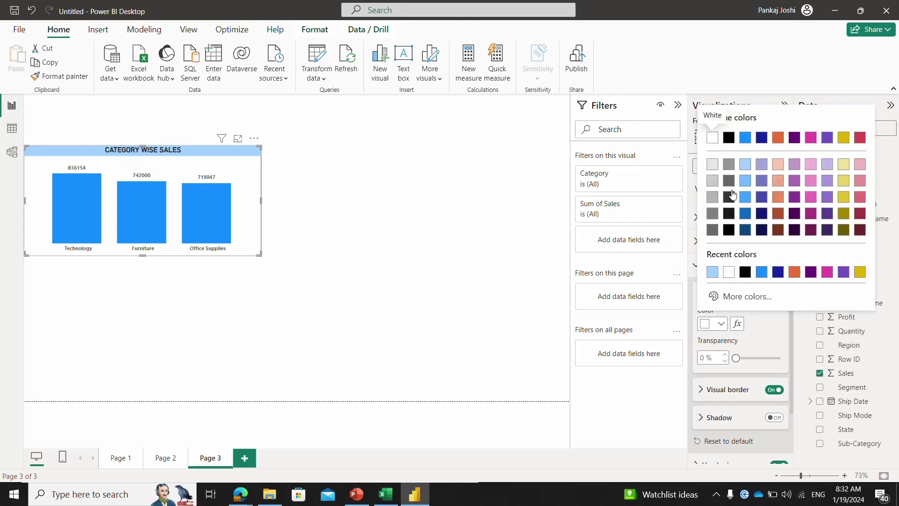
pyautogui.click(713, 165)
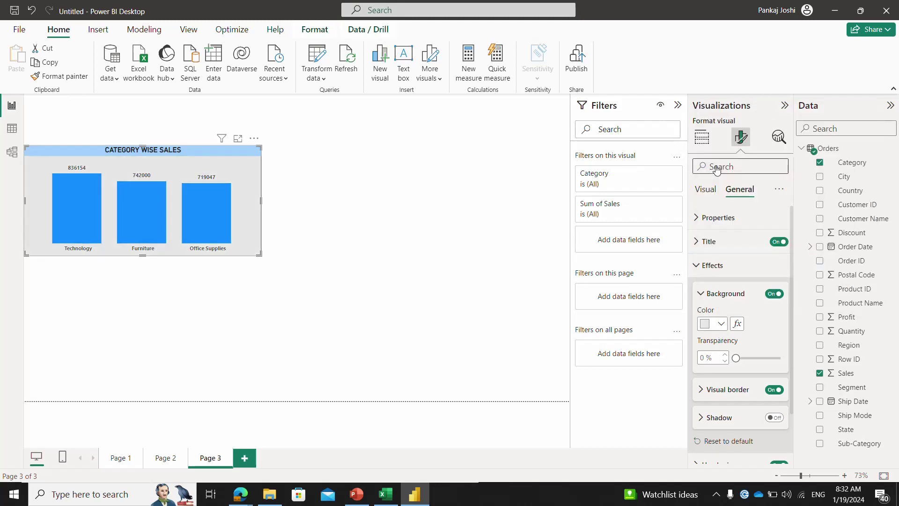
pyautogui.click(359, 300)
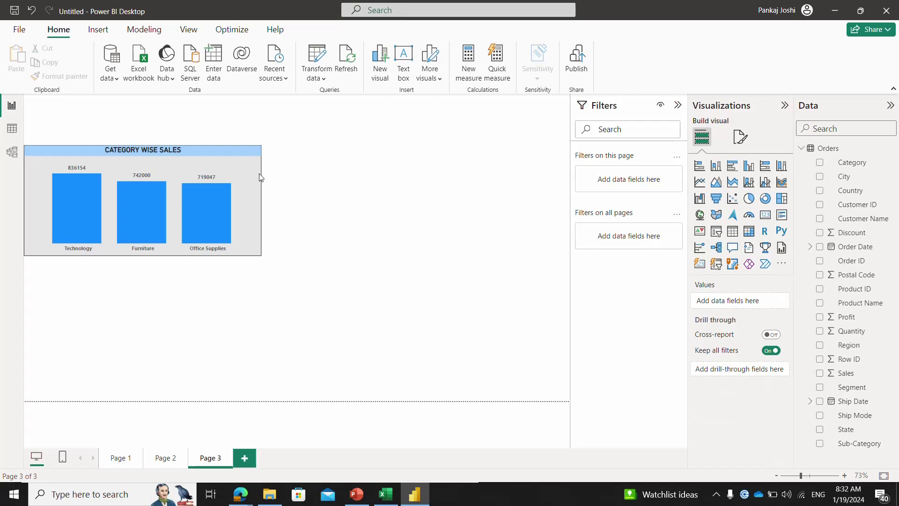
# Duplicate the category sales chart and place the copy directly to the right of the original, aligned with its top edge.
pyautogui.click(241, 156)
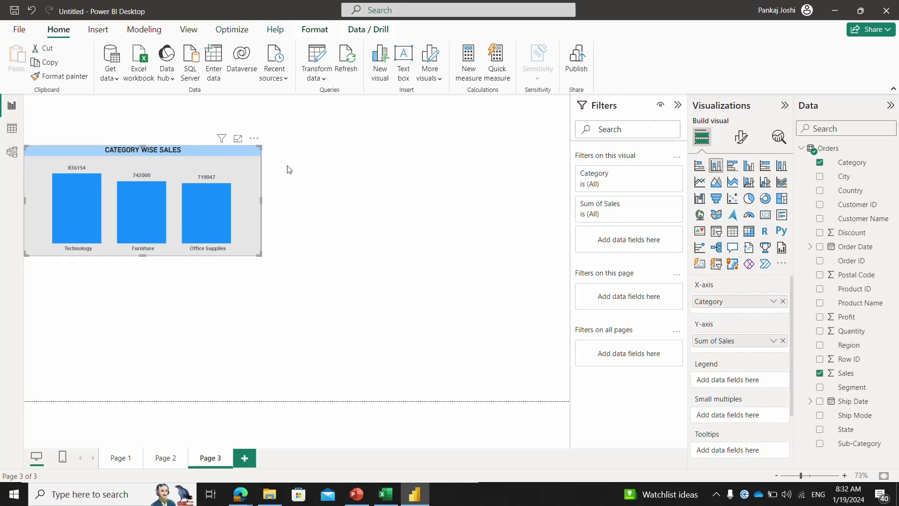
pyautogui.hotkey('ctrl', 'c')
pyautogui.hotkey('ctrl', 'v')
pyautogui.moveTo(309, 164); pyautogui.dragTo(496, 153)
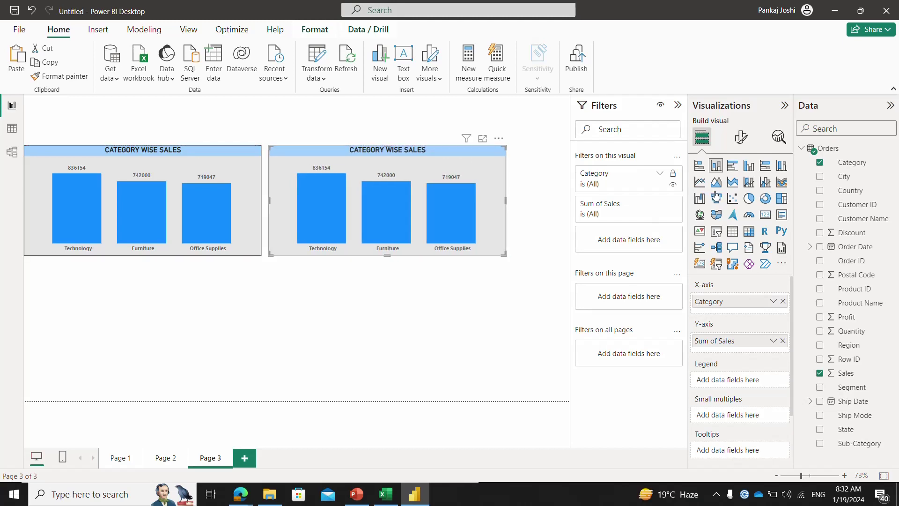
# Replace Category with Region on the X-axis of the copied chart.
pyautogui.click(820, 162)
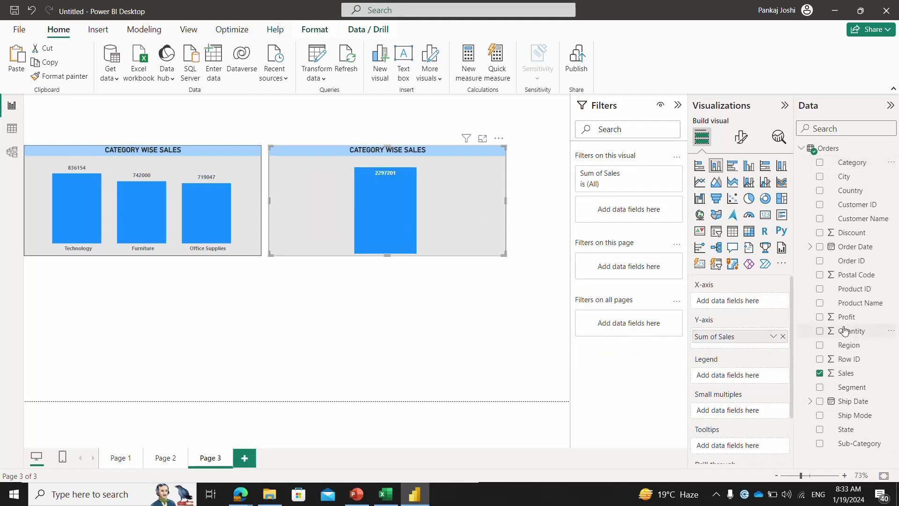
pyautogui.moveTo(860, 353); pyautogui.dragTo(777, 301)
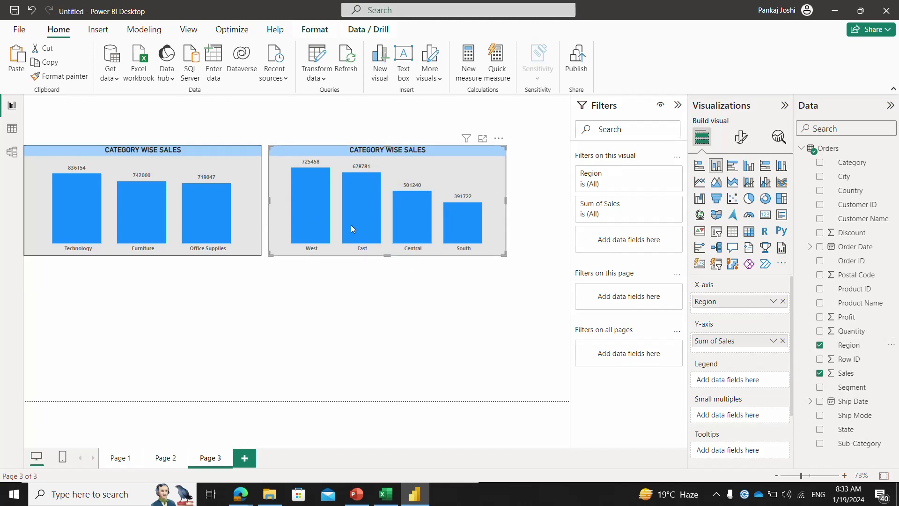
# Open the background color choices in the region sales chart's general effects formatting.
pyautogui.click(757, 137)
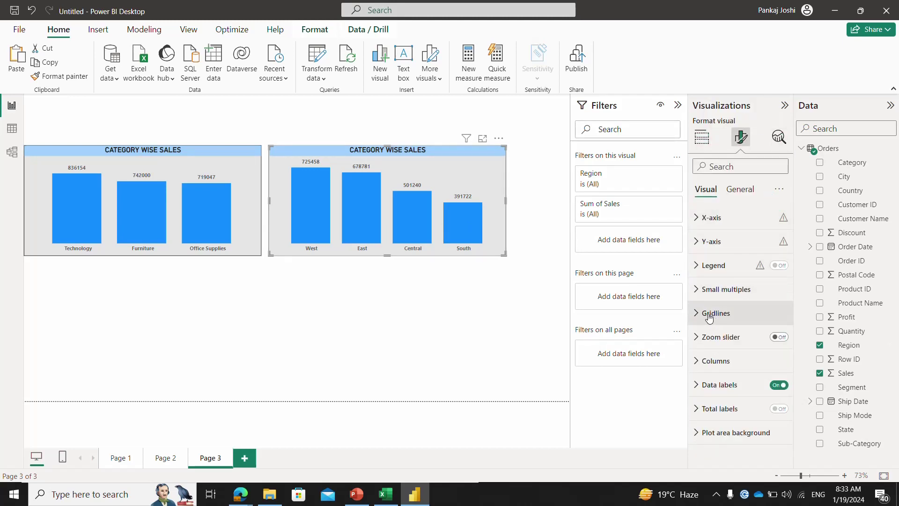
pyautogui.click(741, 192)
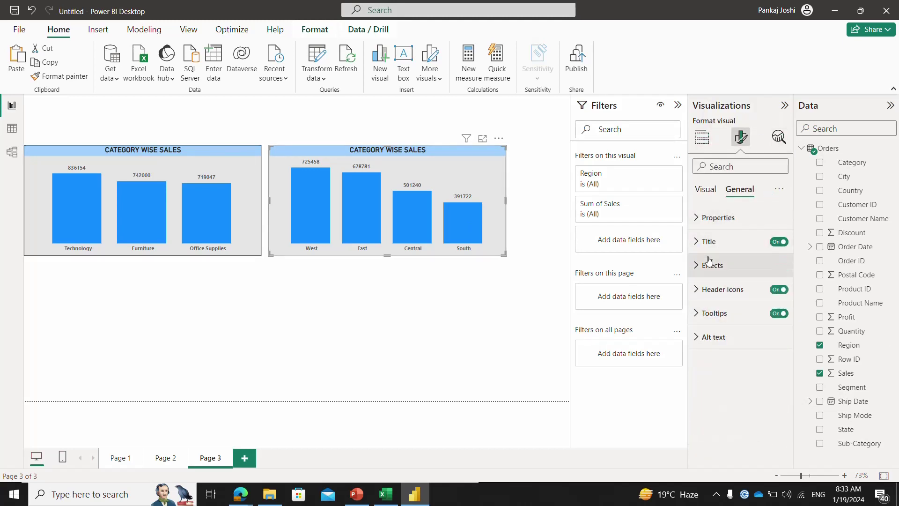
pyautogui.click(709, 265)
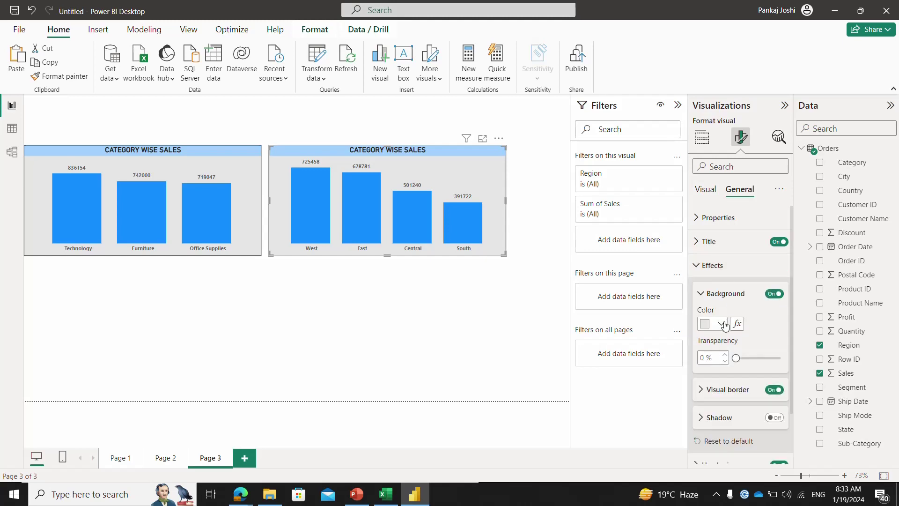
pyautogui.click(721, 324)
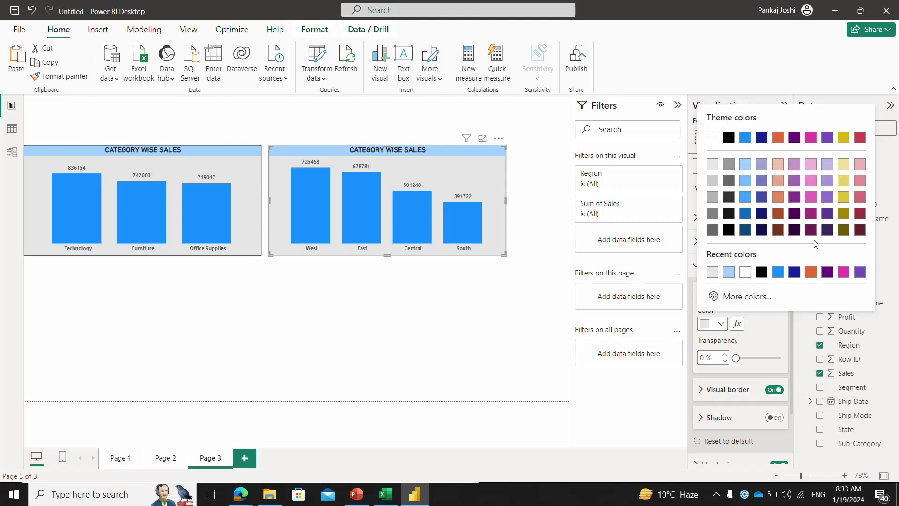
pyautogui.hotkey('alt', 'Tab')
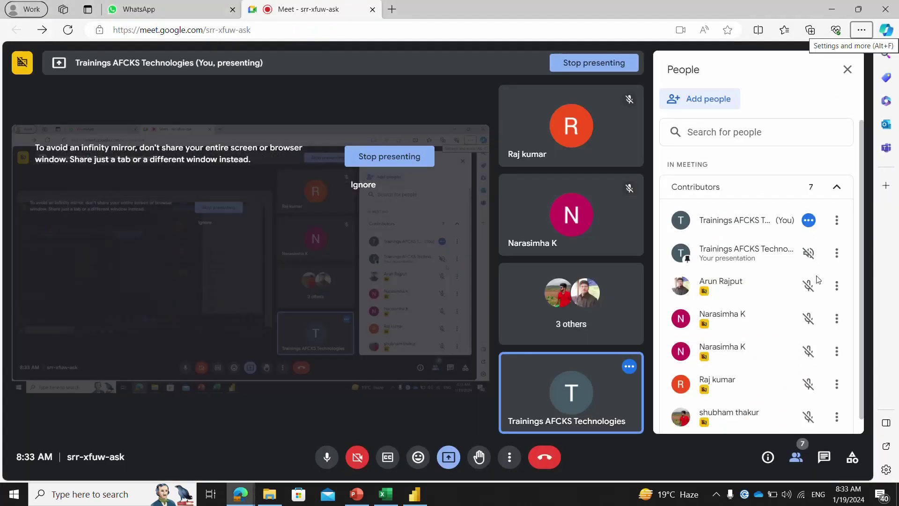
pyautogui.hotkey('alt', 'Tab')
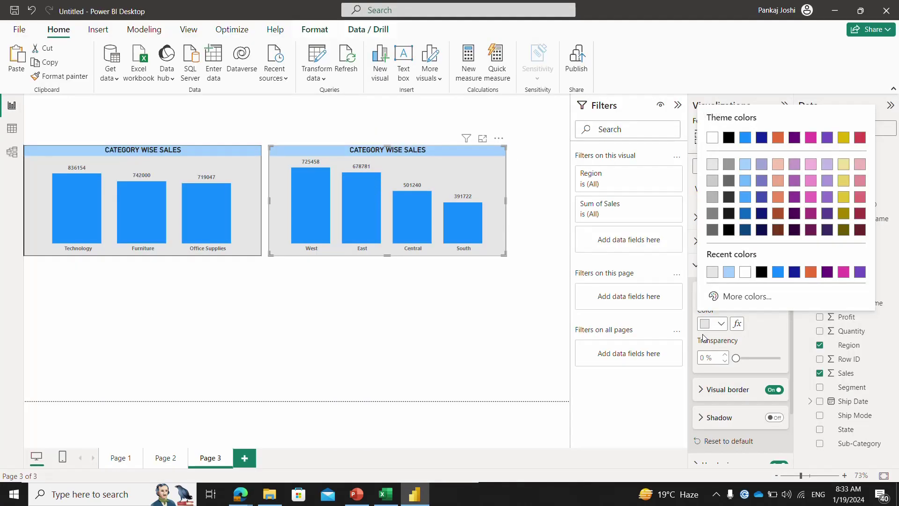
pyautogui.hotkey('alt', 'Tab')
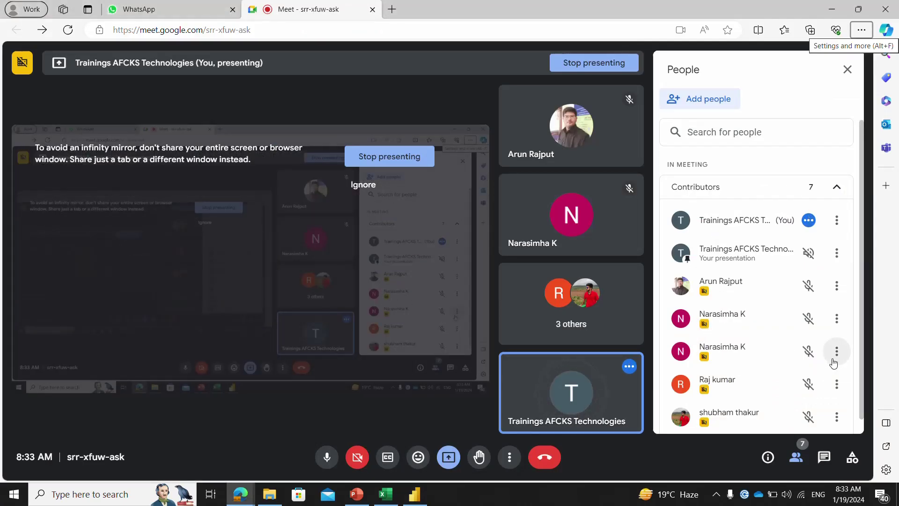
pyautogui.hotkey('alt', 'Tab')
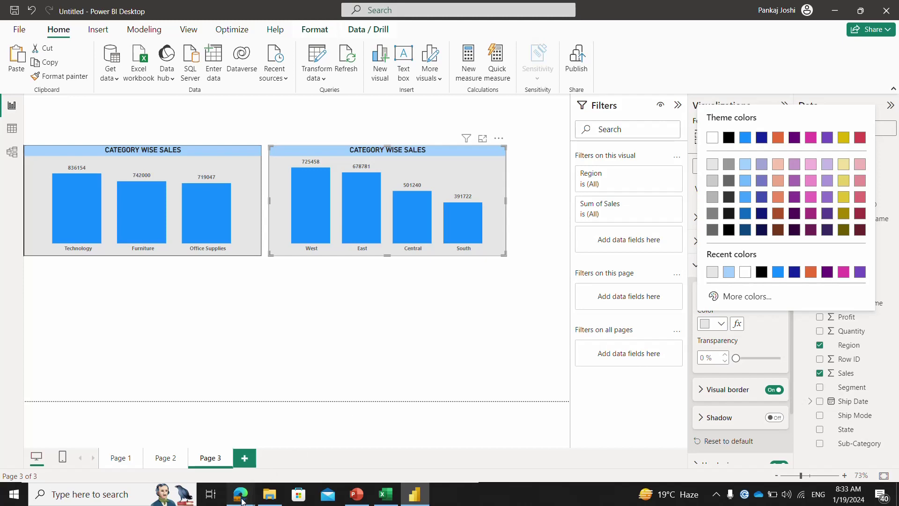
# Switch to the Edge browser and search the web for "GREEN COLOR SHADE" in a new tab.
pyautogui.moveTo(240, 494)
pyautogui.click(200, 418)
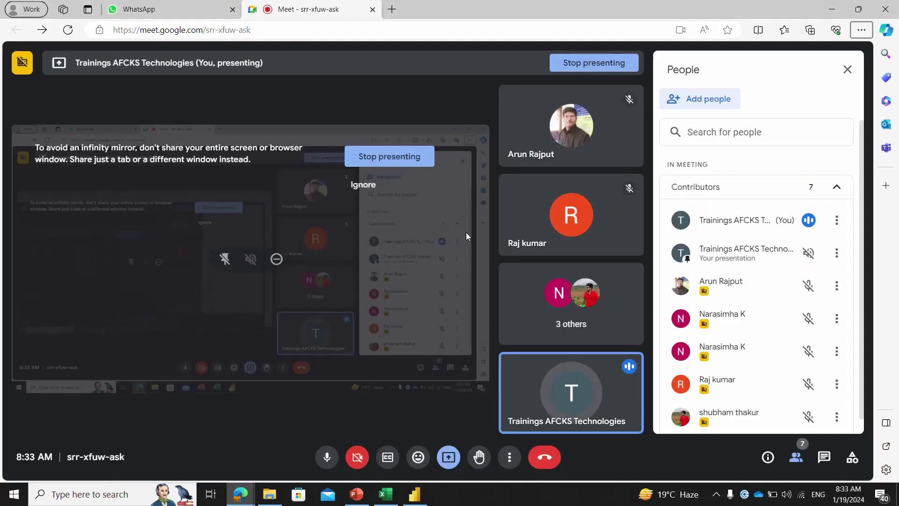
pyautogui.click(392, 10)
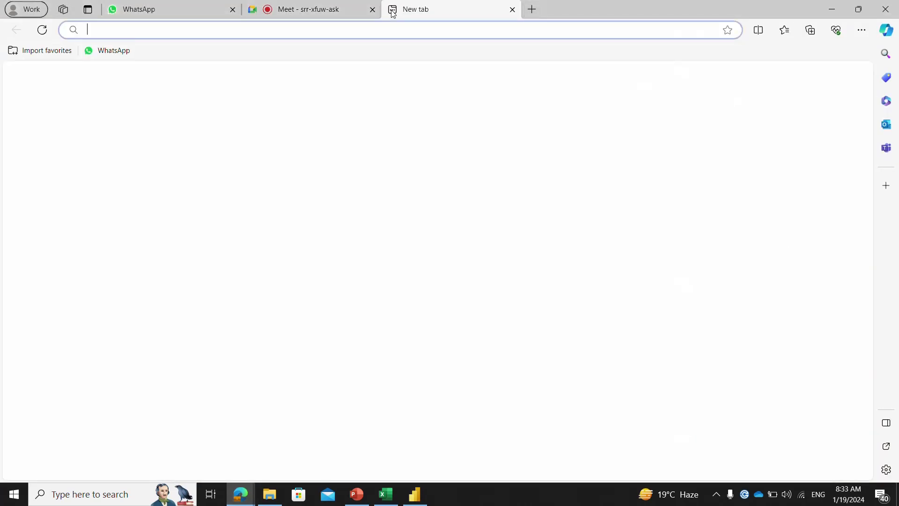
pyautogui.write('RED')
pyautogui.press('BackSpace')
pyautogui.press('BackSpace')
pyautogui.press('BackSpace')
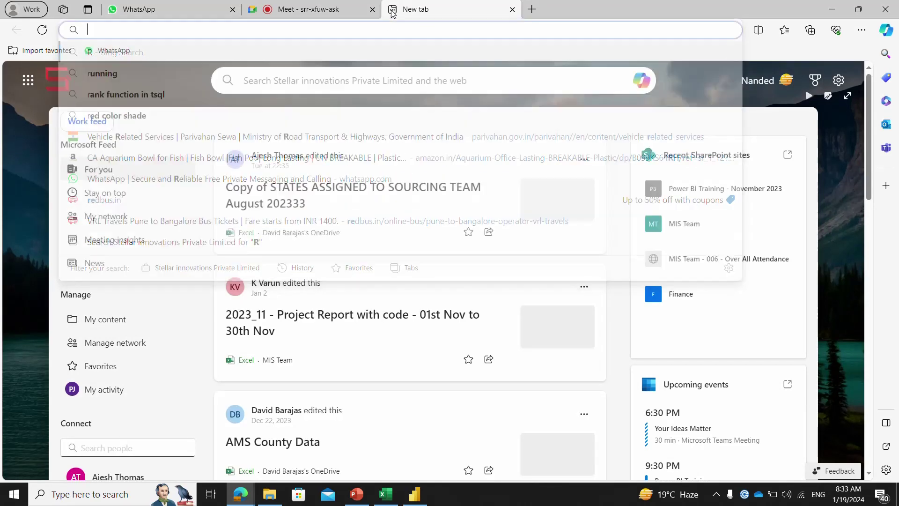
pyautogui.write('GREEN COLOR SHADE')
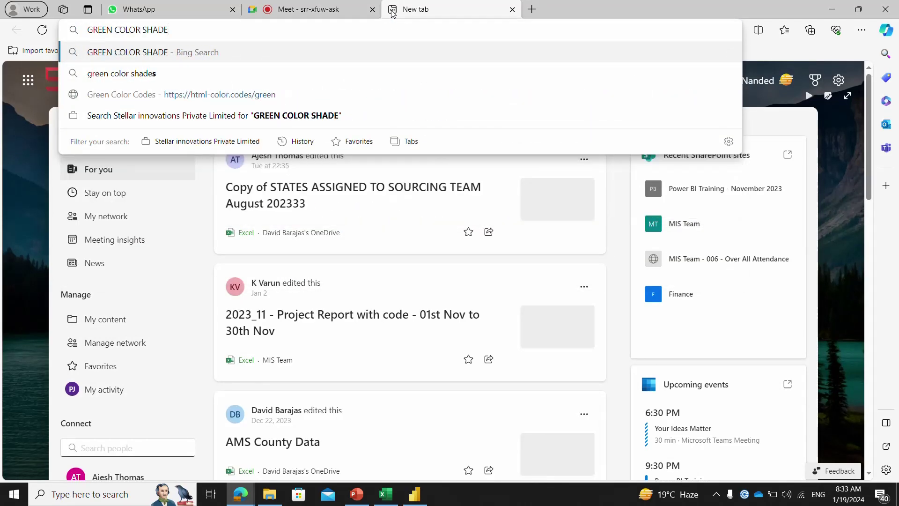
pyautogui.press('Return')
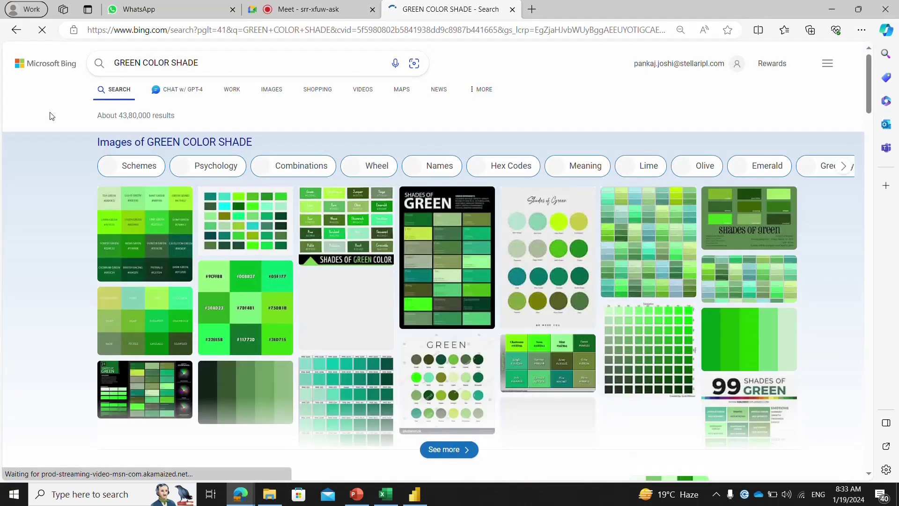
# Look through the search results for a color code reference and open the html-color.codes "Green Color Codes" page.
pyautogui.scroll(-5, 50, 113)
pyautogui.scroll(-7, 50, 116)
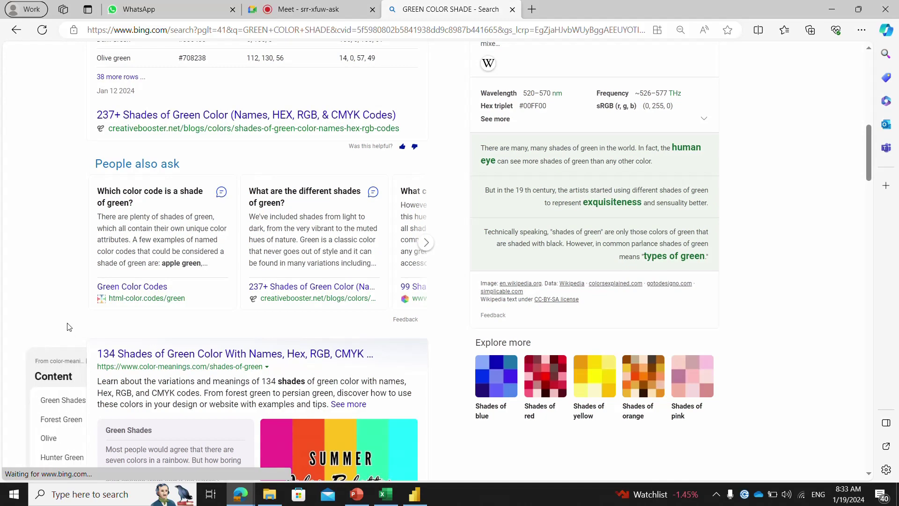
pyautogui.scroll(-11, 66, 325)
pyautogui.scroll(-8, 67, 326)
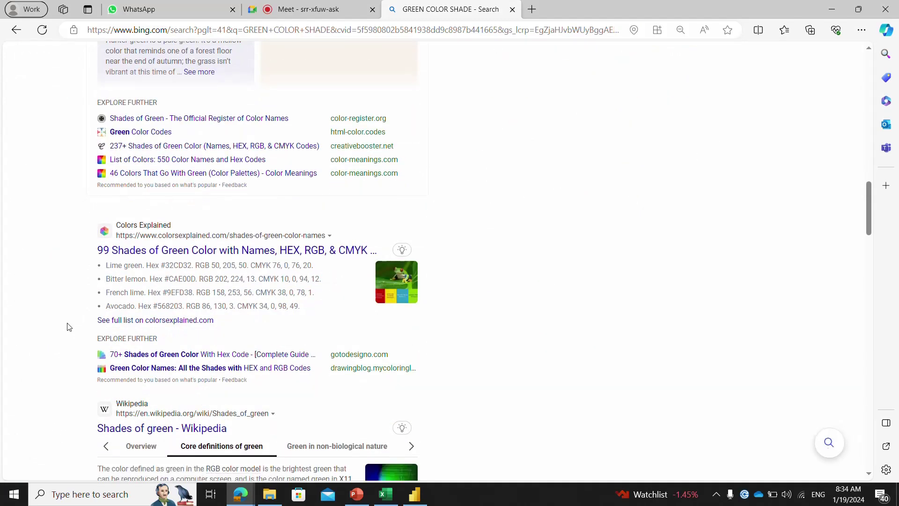
pyautogui.scroll(-3, 69, 327)
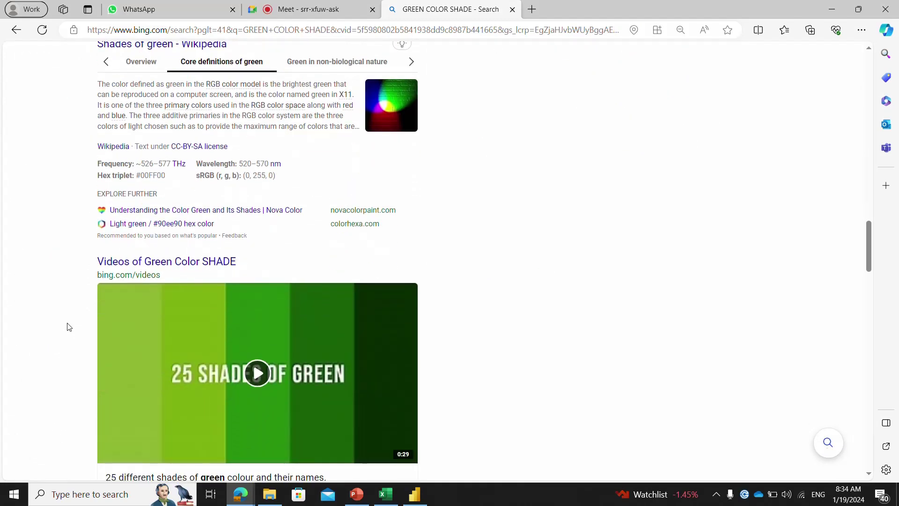
pyautogui.scroll(-6, 69, 327)
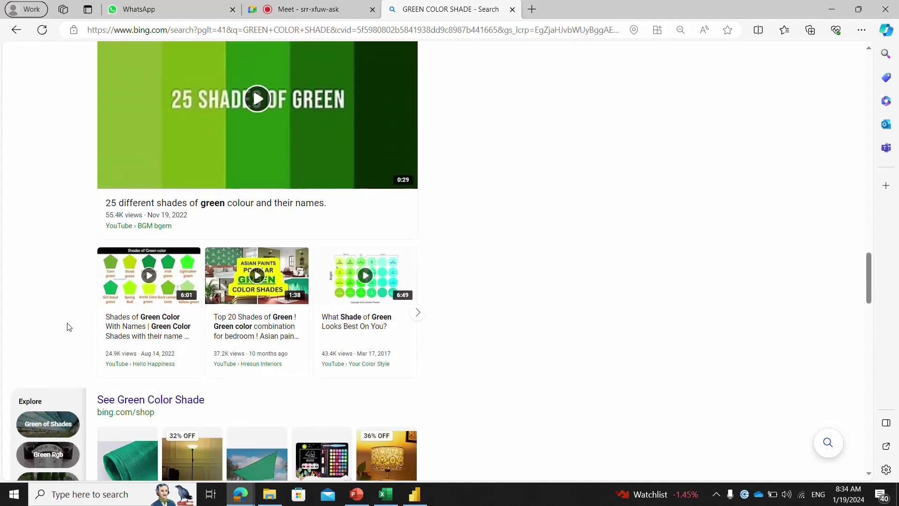
pyautogui.scroll(-12, 69, 327)
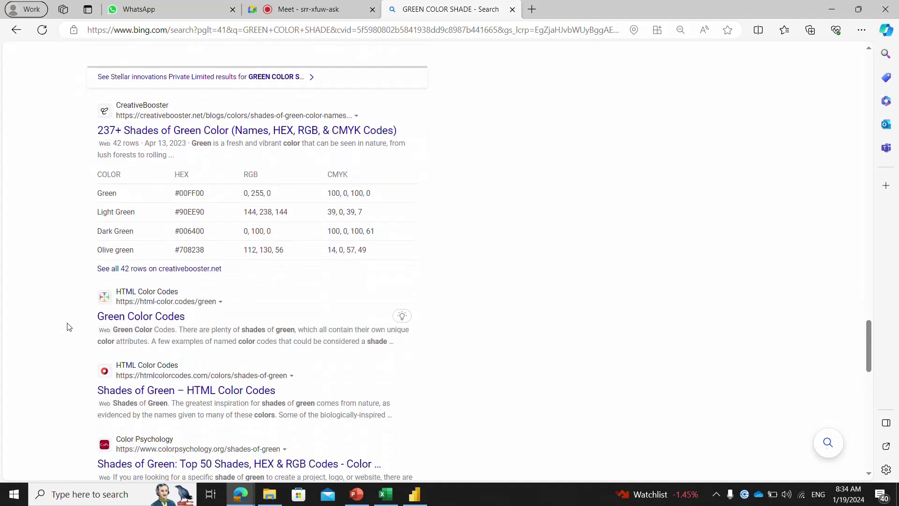
pyautogui.scroll(-1, 69, 327)
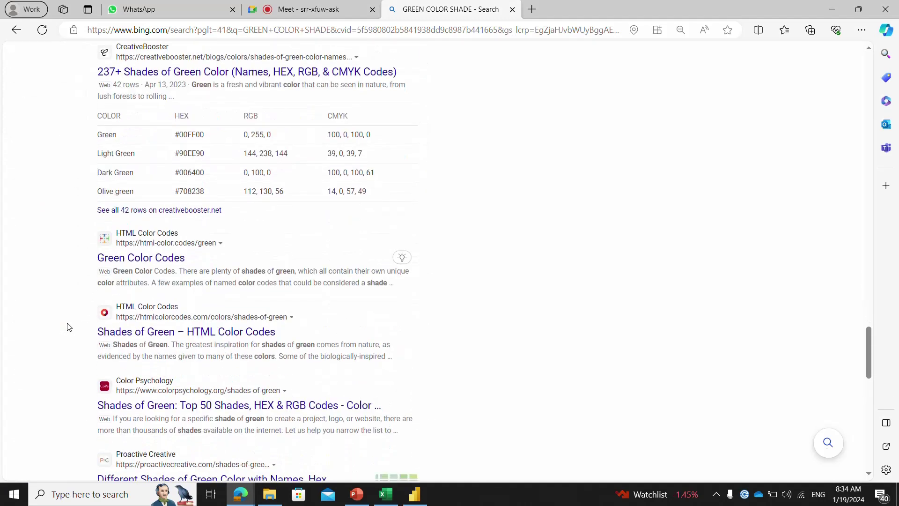
pyautogui.click(141, 262)
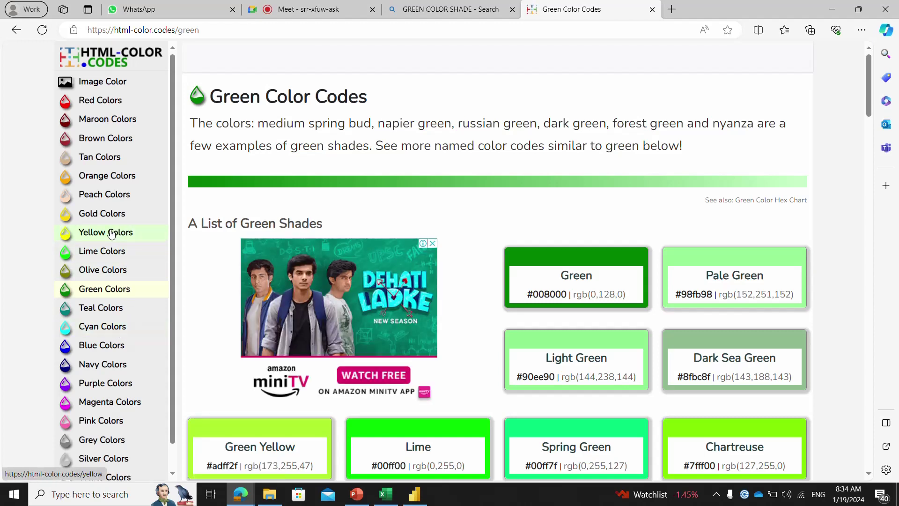
# Show the site's yellow color codes and copy the Corn Silk hex code #fff8dc.
pyautogui.click(102, 146)
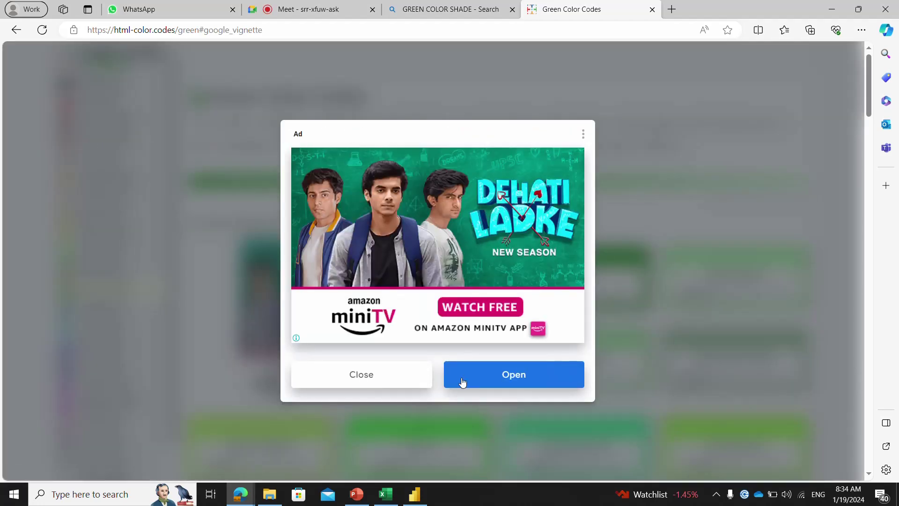
pyautogui.click(400, 369)
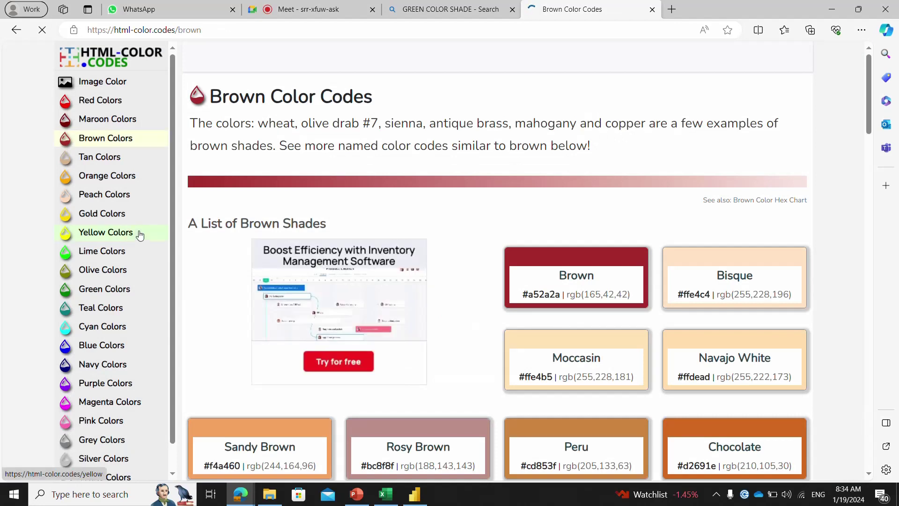
pyautogui.click(120, 233)
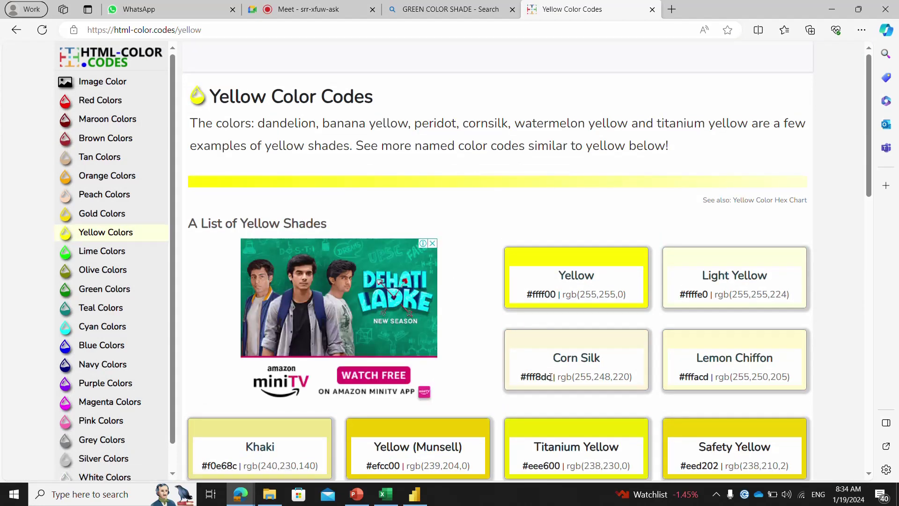
pyautogui.moveTo(552, 377); pyautogui.dragTo(519, 375)
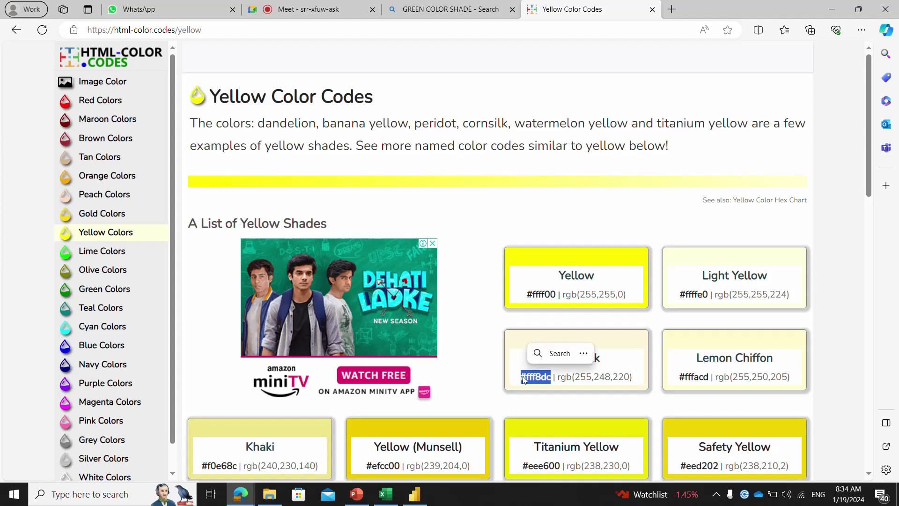
pyautogui.hotkey('ctrl', 'c')
# Switch back to Power BI Desktop and set the region chart's background to the custom color #FFF8DC using the copied code.
pyautogui.hotkey('alt', 'Tab')
pyautogui.hotkey('alt', 'Tab')
pyautogui.hotkey('alt', 'Tab')
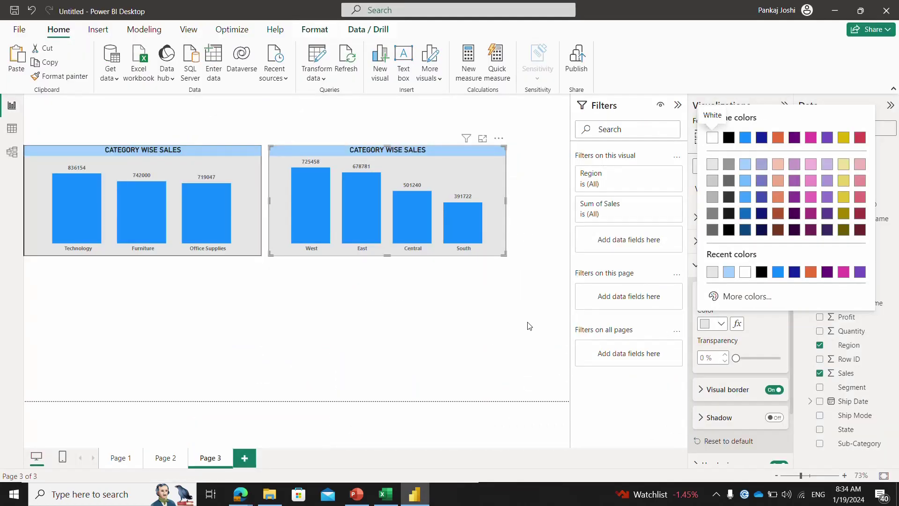
pyautogui.click(445, 169)
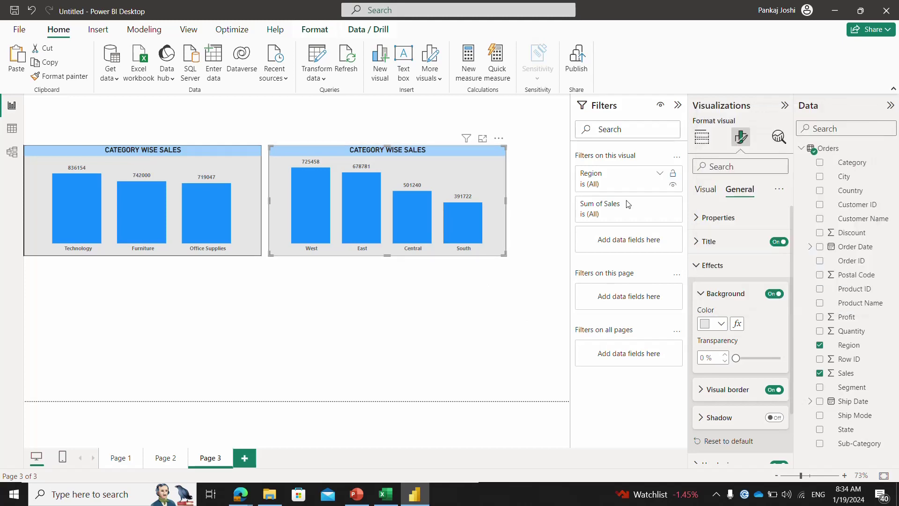
pyautogui.click(722, 324)
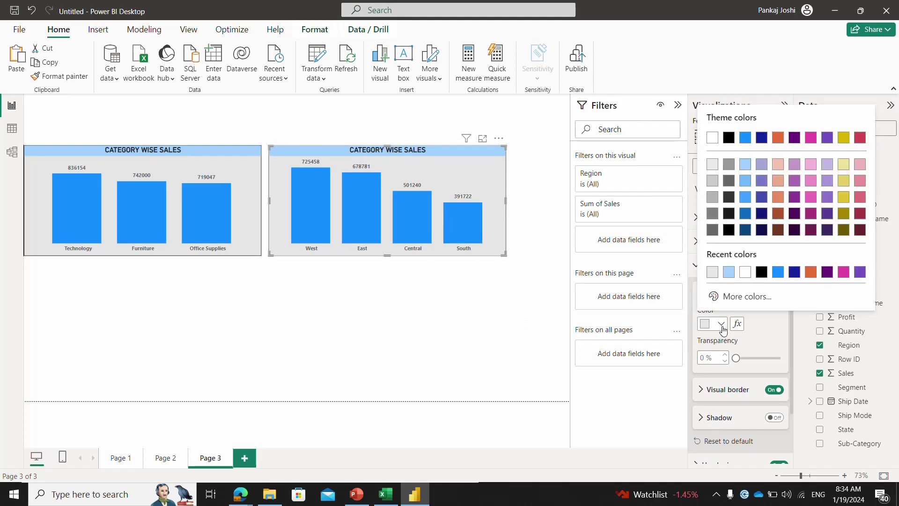
pyautogui.click(747, 297)
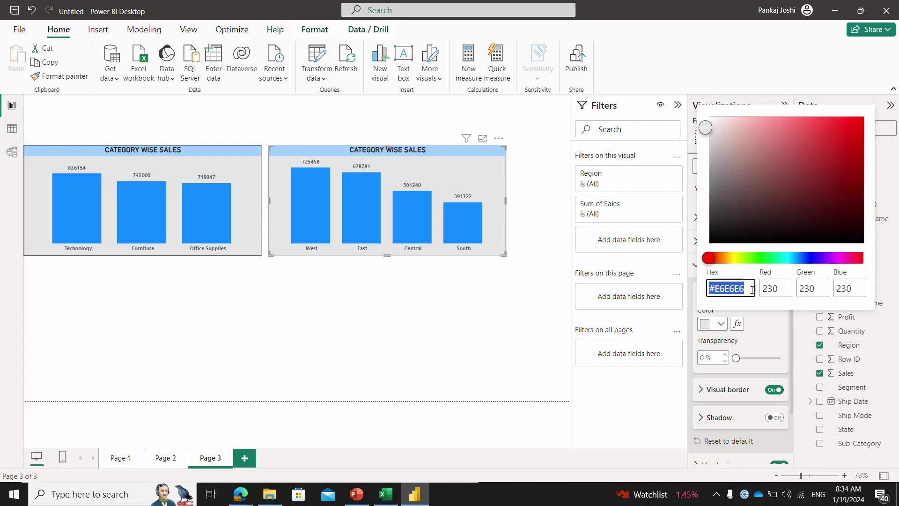
pyautogui.hotkey('ctrl', 'v')
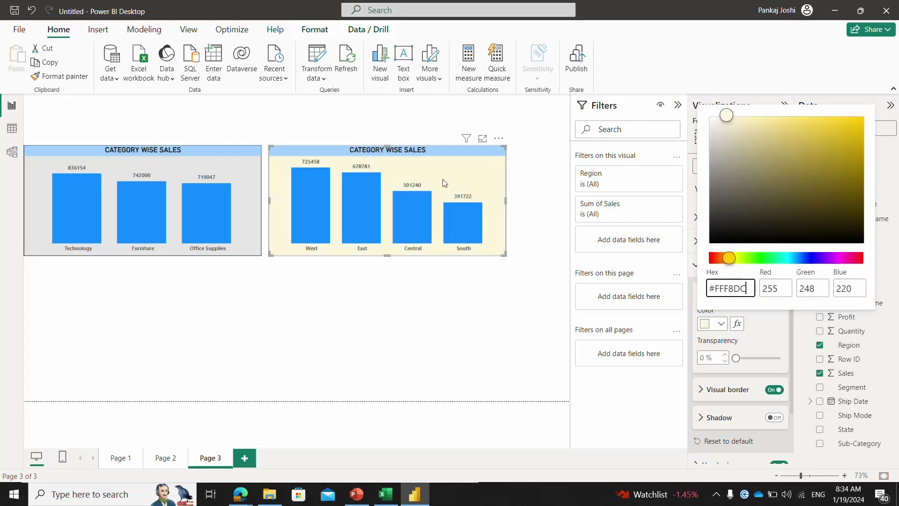
pyautogui.click(546, 226)
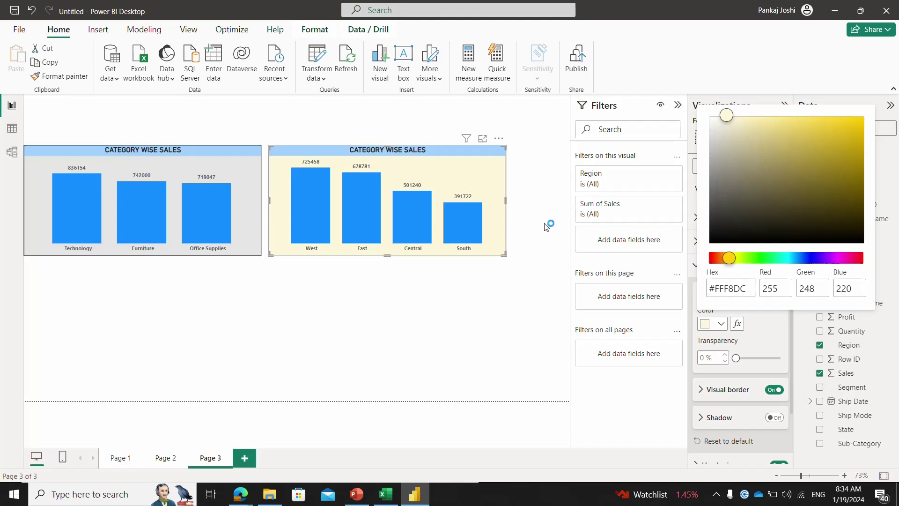
pyautogui.click(720, 327)
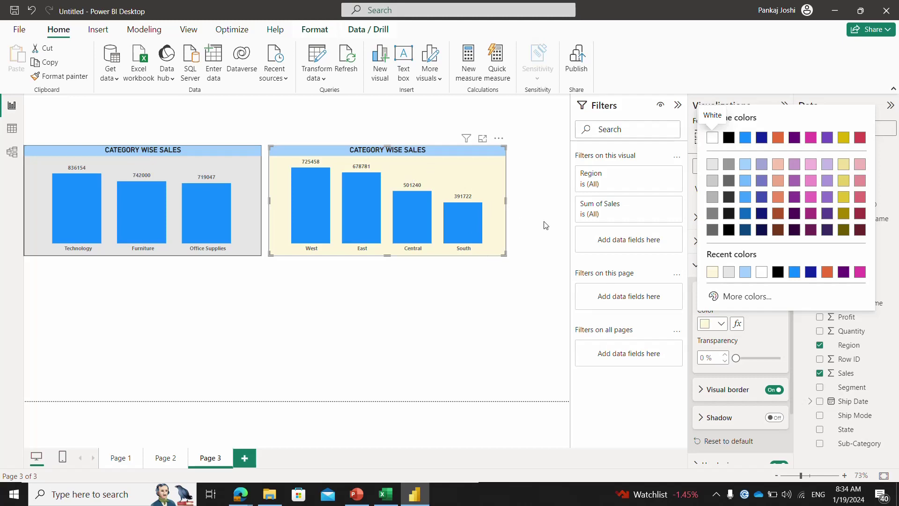
pyautogui.click(366, 192)
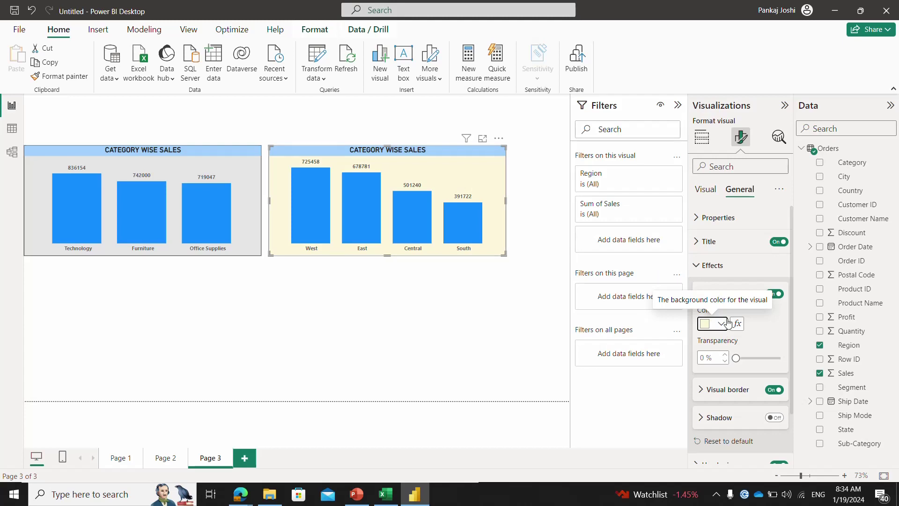
# Collapse the region chart's Effects settings and open the color settings for its columns.
pyautogui.click(703, 266)
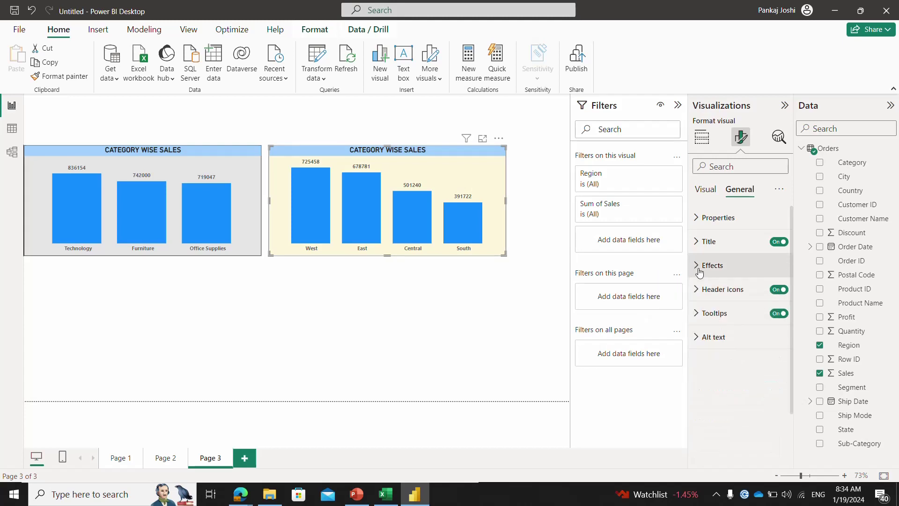
pyautogui.click(705, 190)
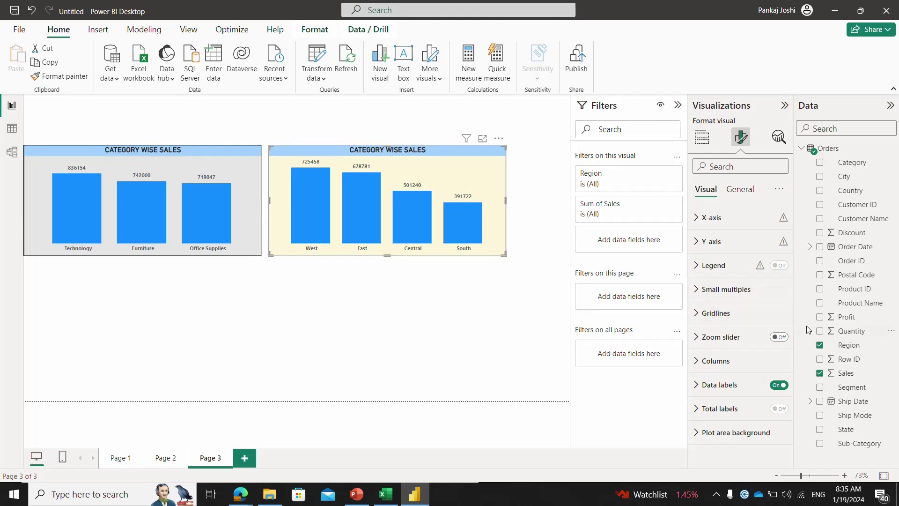
pyautogui.click(697, 367)
pyautogui.scroll(-5, 791, 381)
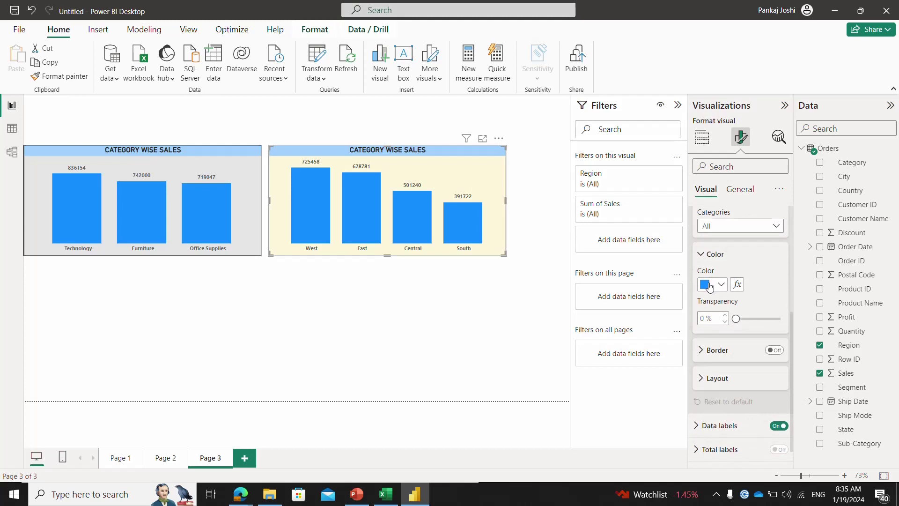
# Switch to the Edge browser, show the site's brown color codes and copy the Chocolate hex code #d2691e.
pyautogui.hotkey('alt', 'Tab')
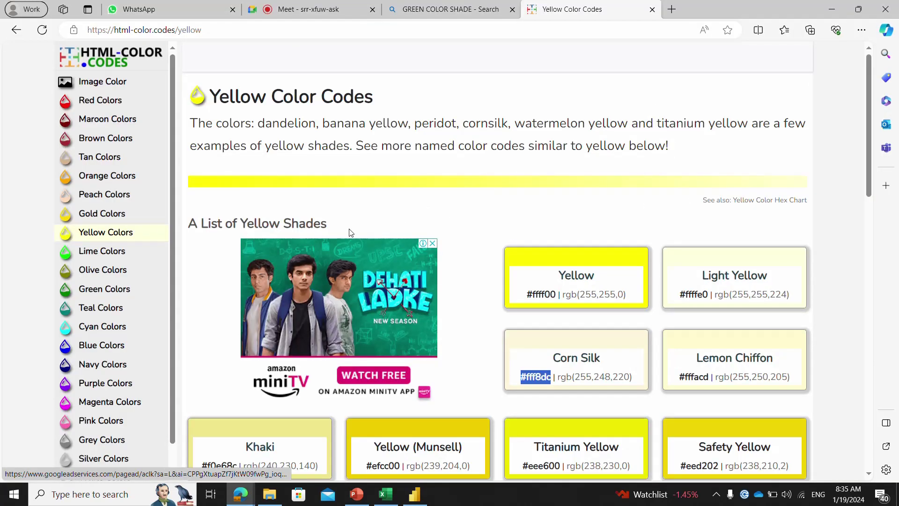
pyautogui.click(131, 140)
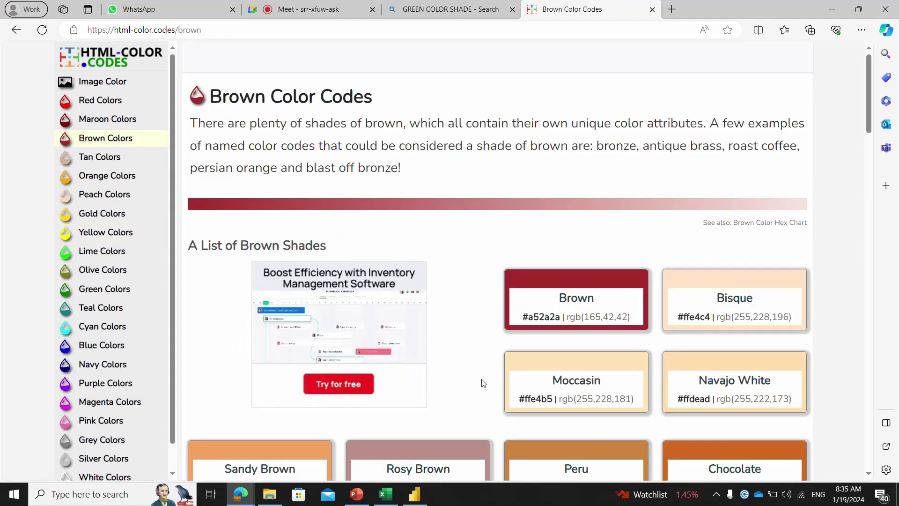
pyautogui.scroll(-7, 484, 383)
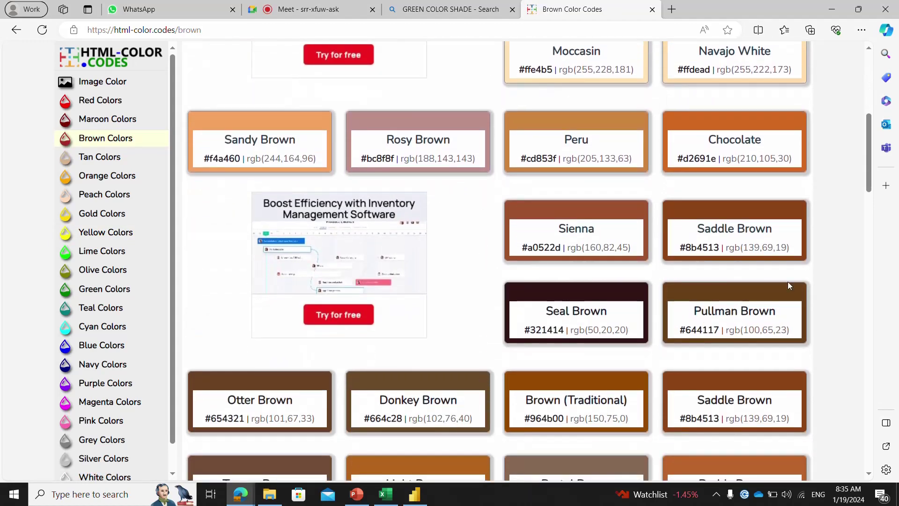
pyautogui.moveTo(718, 156); pyautogui.dragTo(679, 161)
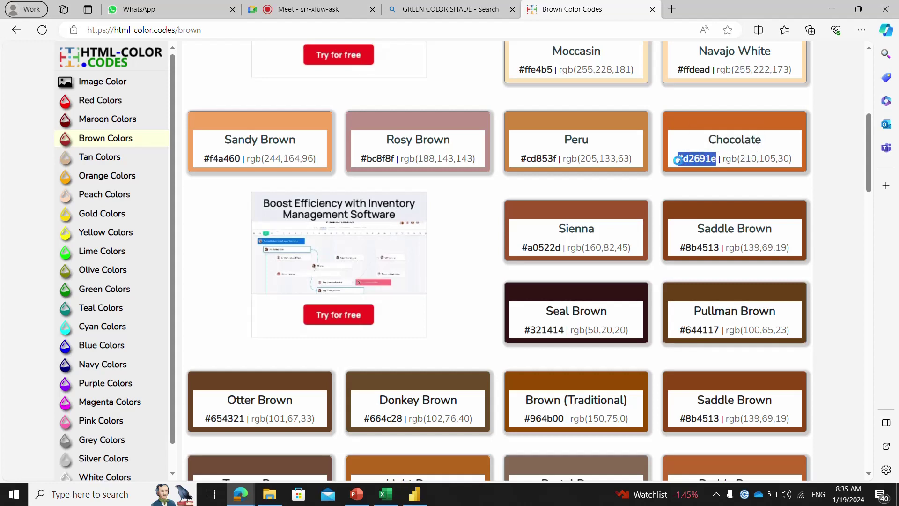
# Switch back to Power BI Desktop and set the region chart's columns to the custom color #D2691E using the copied code.
pyautogui.hotkey('alt', 'Tab')
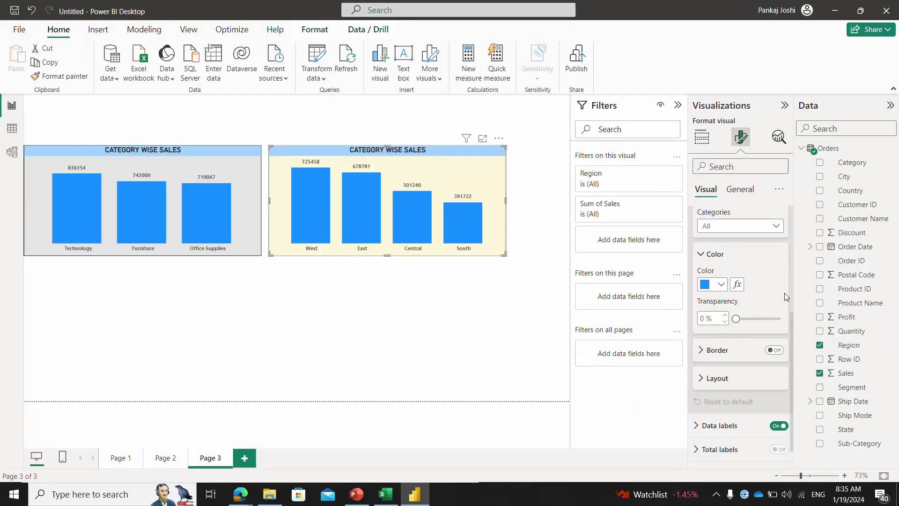
pyautogui.click(723, 289)
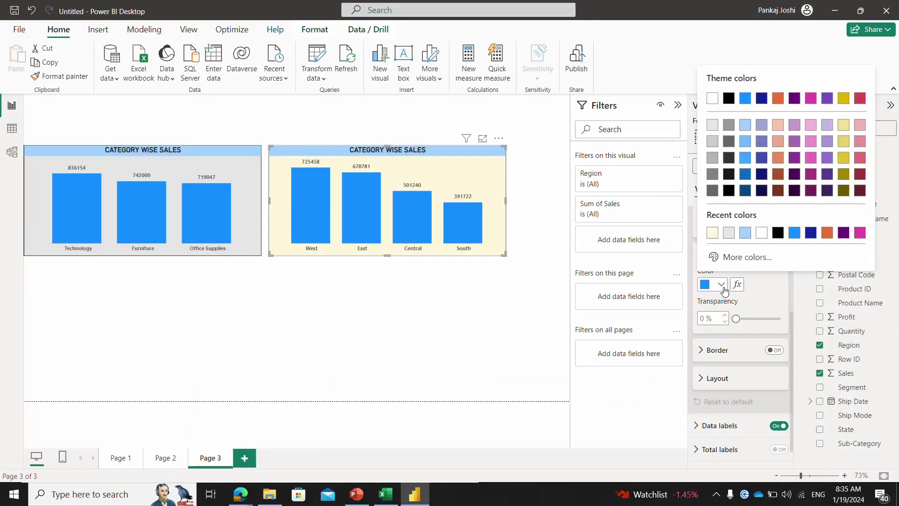
pyautogui.click(742, 257)
pyautogui.hotkey('ctrl', 'v')
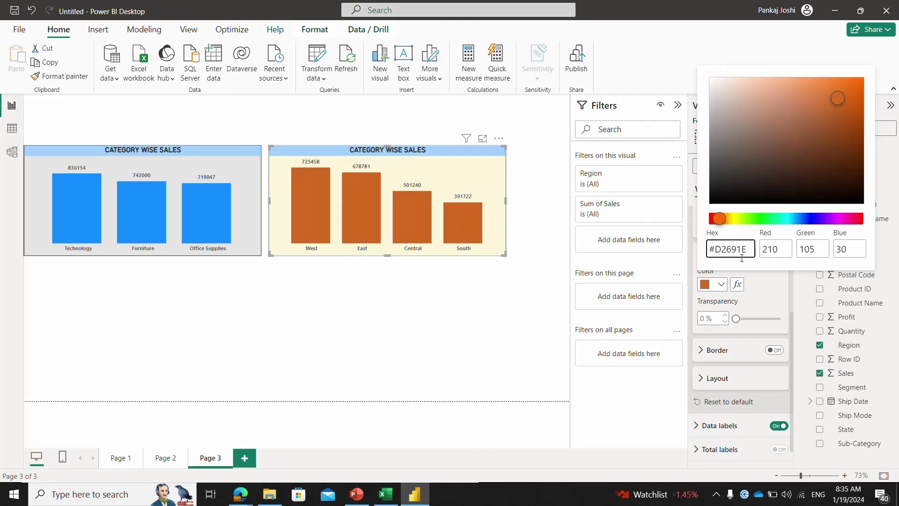
pyautogui.click(515, 358)
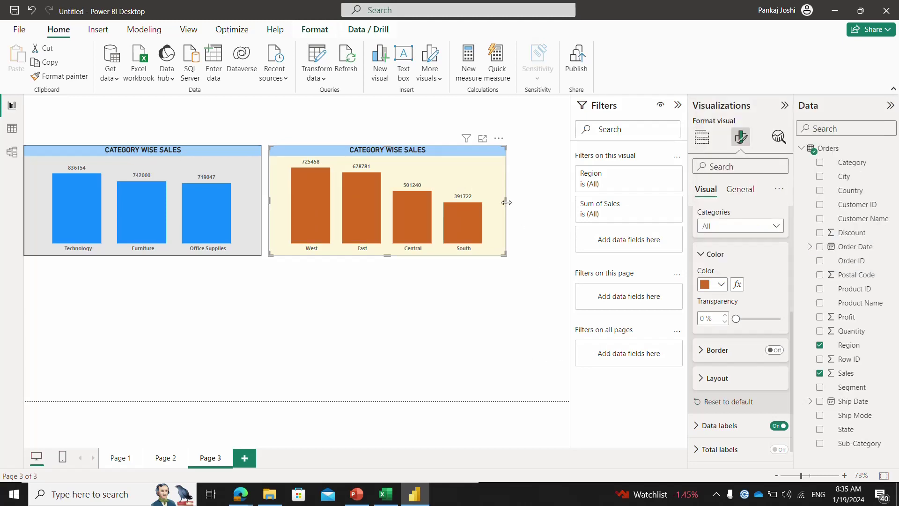
# Resize the region and category charts horizontally so they share the page width equally with a narrow gap between them.
pyautogui.moveTo(506, 201); pyautogui.dragTo(567, 219)
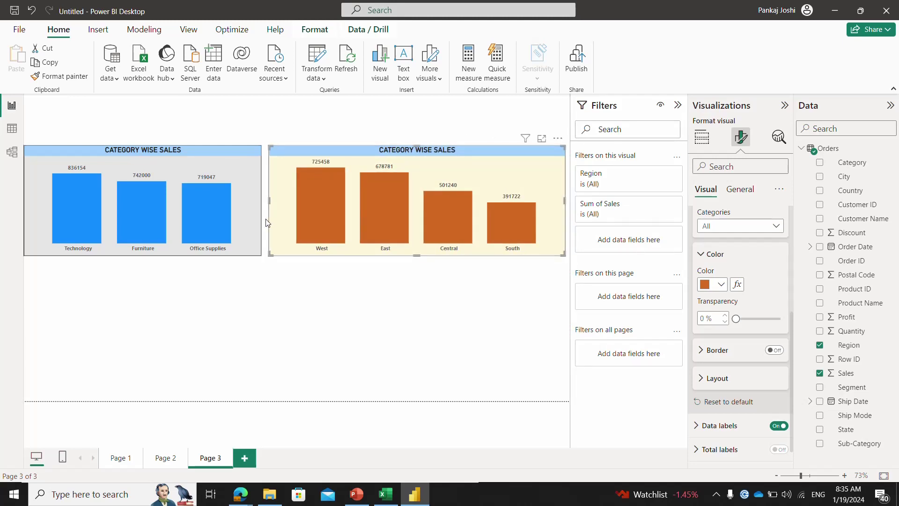
pyautogui.moveTo(270, 204); pyautogui.dragTo(292, 200)
pyautogui.click(257, 253)
pyautogui.click(314, 302)
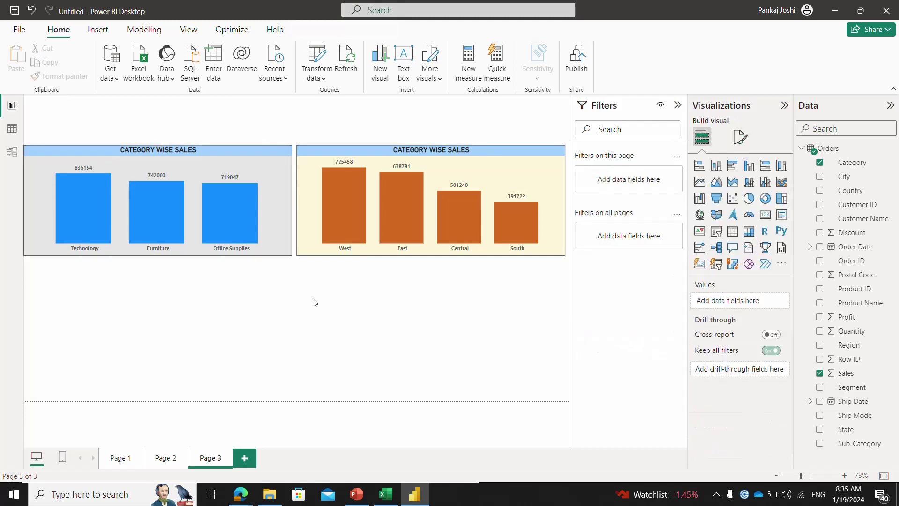
# Change the region chart's title to "REGION WISE SALES".
pyautogui.click(404, 150)
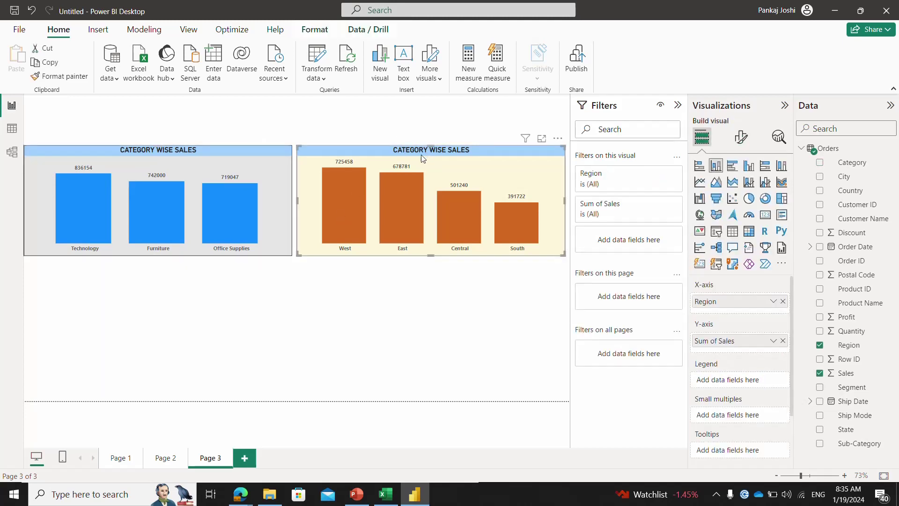
pyautogui.click(742, 139)
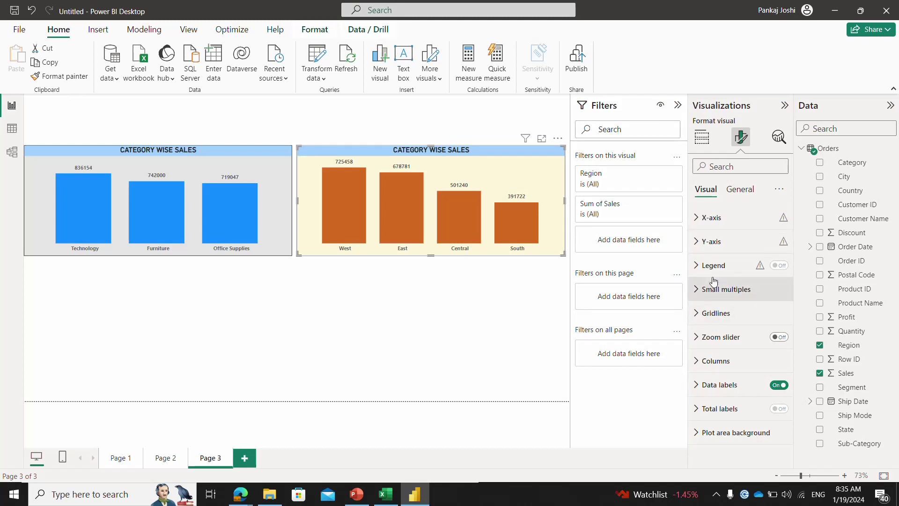
pyautogui.click(739, 188)
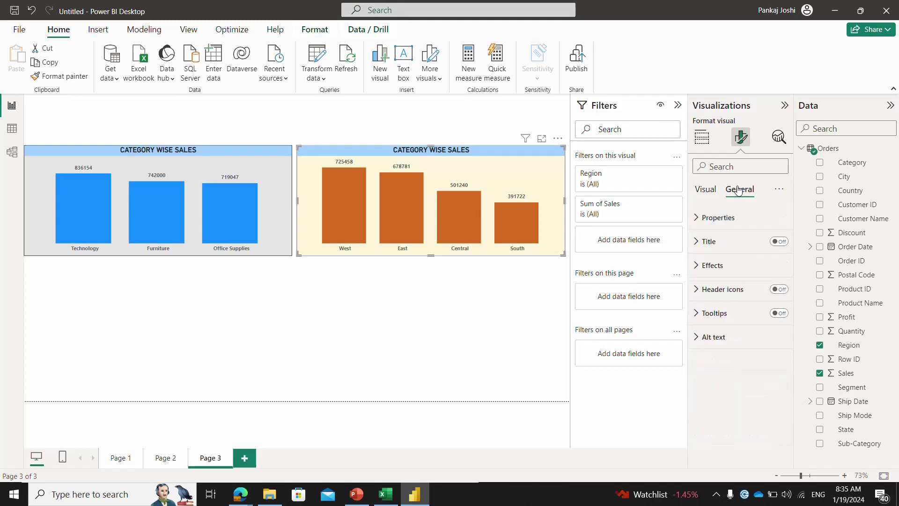
pyautogui.click(702, 244)
pyautogui.doubleClick(722, 299)
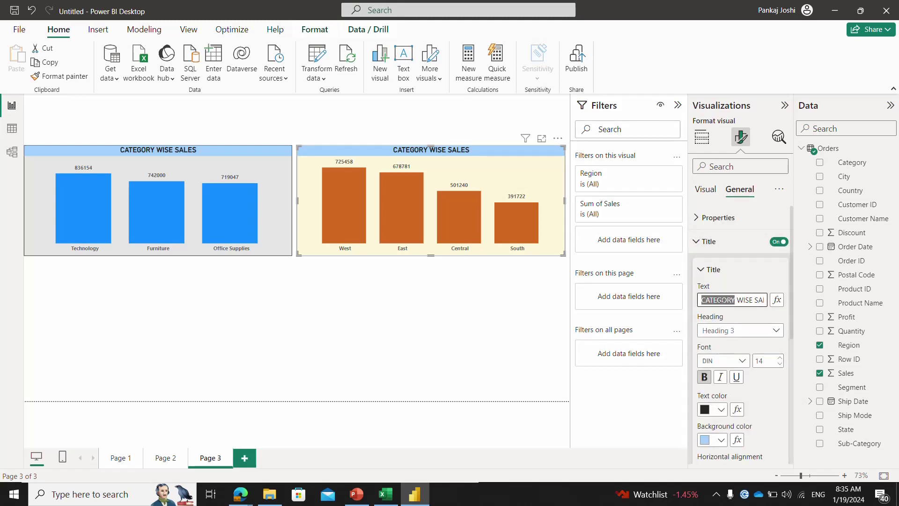
pyautogui.write('REGION')
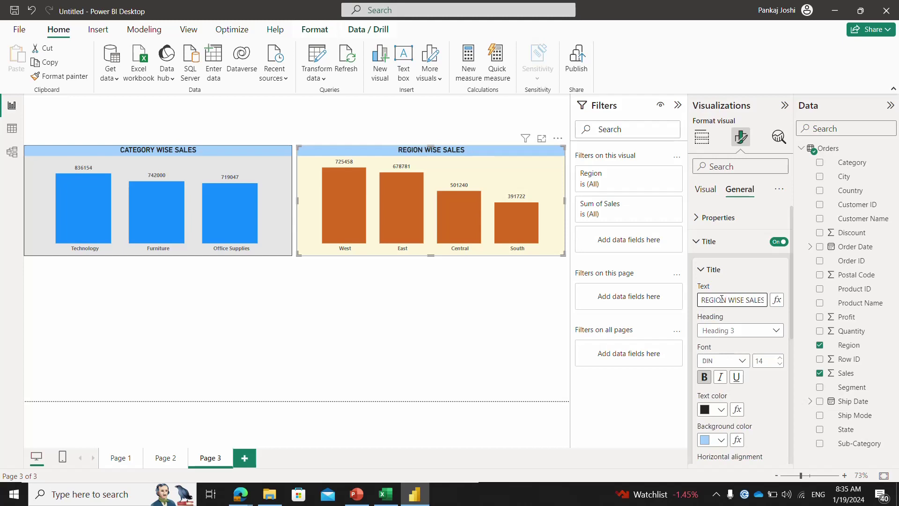
pyautogui.click(498, 344)
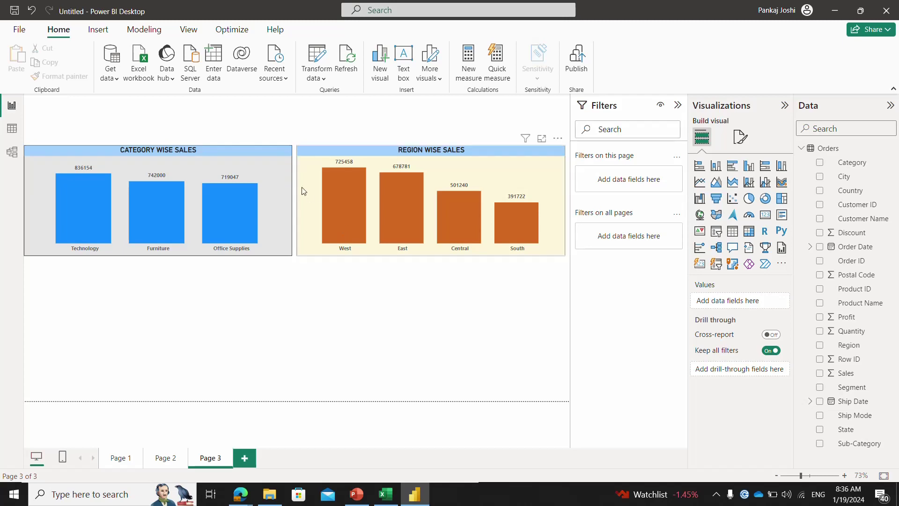
# Duplicate the category chart, place the copy directly beneath the original and stretch it down to the page's lower edge.
pyautogui.click(272, 153)
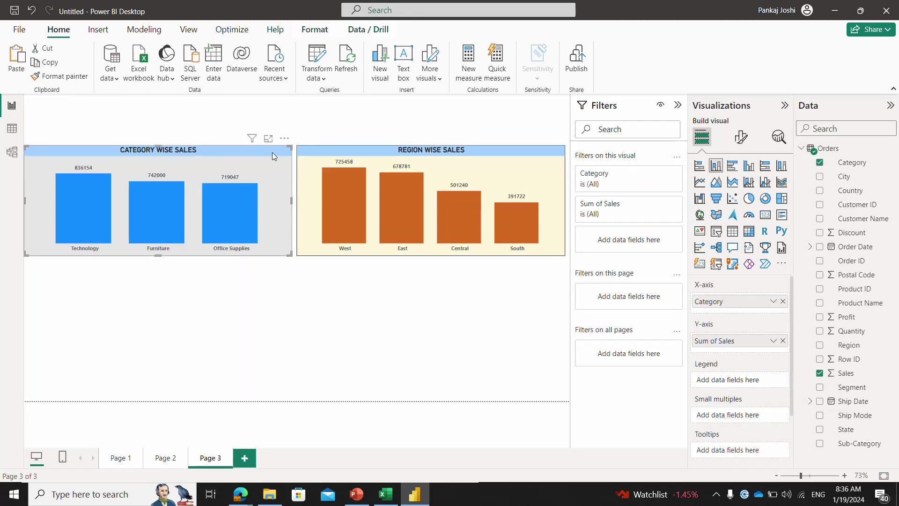
pyautogui.moveTo(272, 153); pyautogui.dragTo(262, 287)
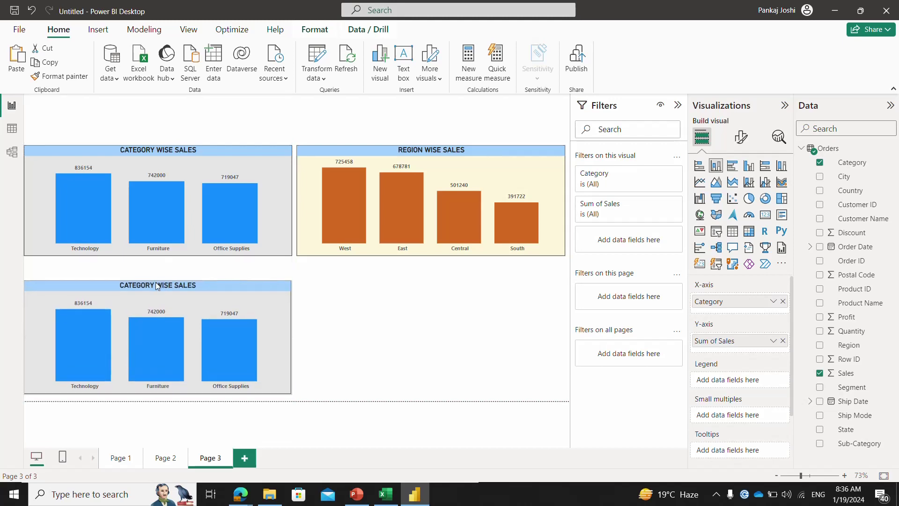
pyautogui.moveTo(161, 290); pyautogui.dragTo(140, 286)
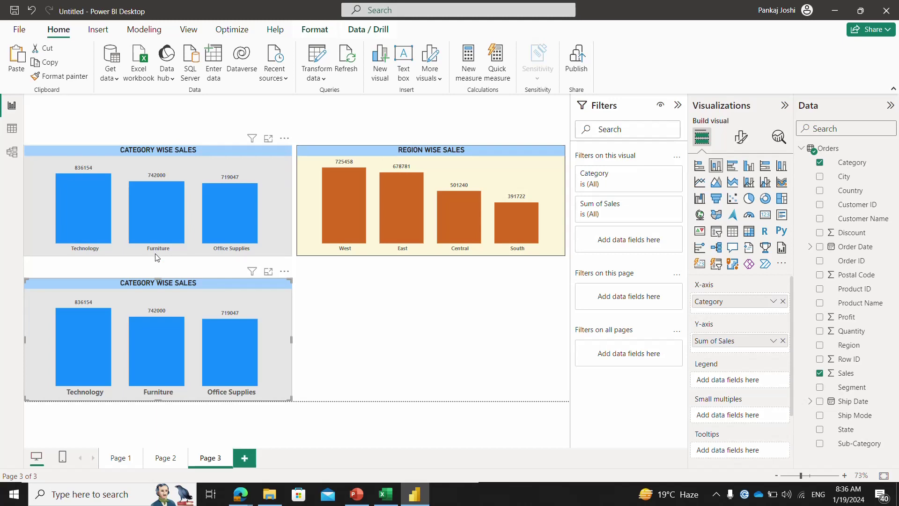
# Extend the original category chart and the region chart downward to the same height, leaving a narrow gap above the duplicate.
pyautogui.click(157, 257)
pyautogui.moveTo(157, 256); pyautogui.dragTo(159, 274)
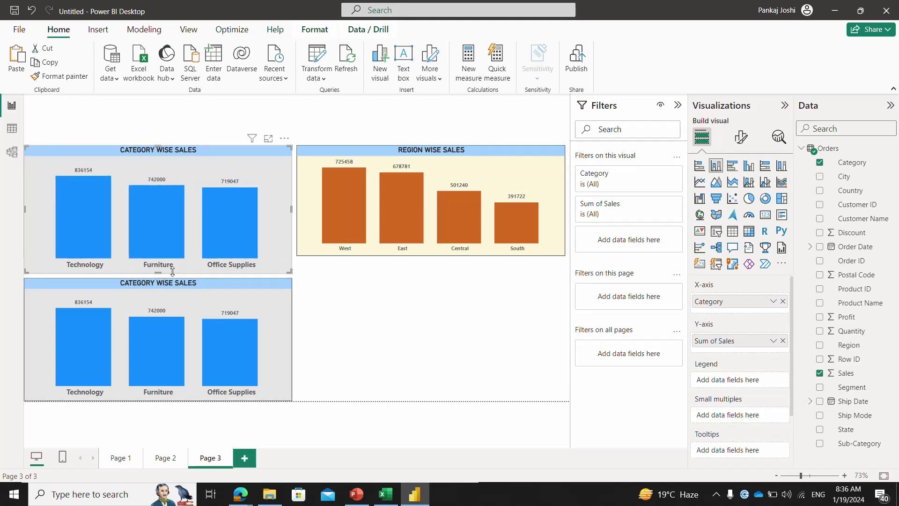
pyautogui.click(345, 253)
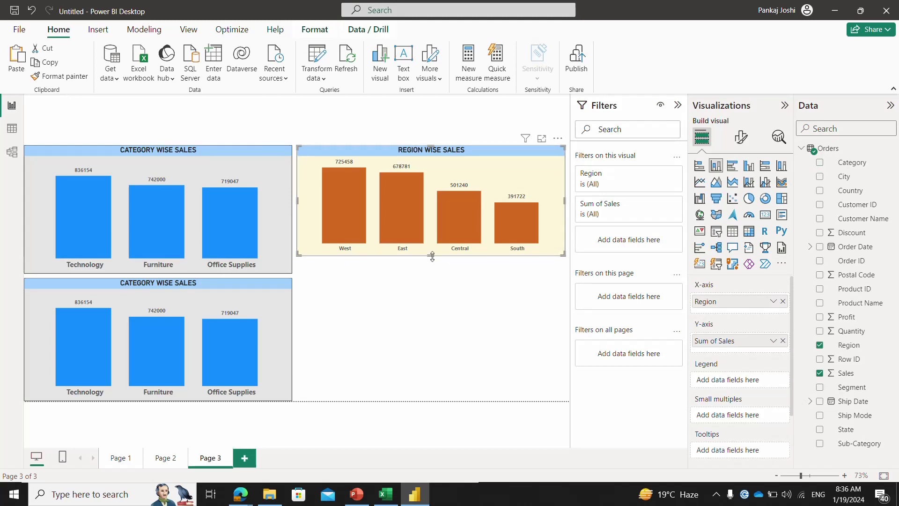
pyautogui.moveTo(433, 256); pyautogui.dragTo(432, 273)
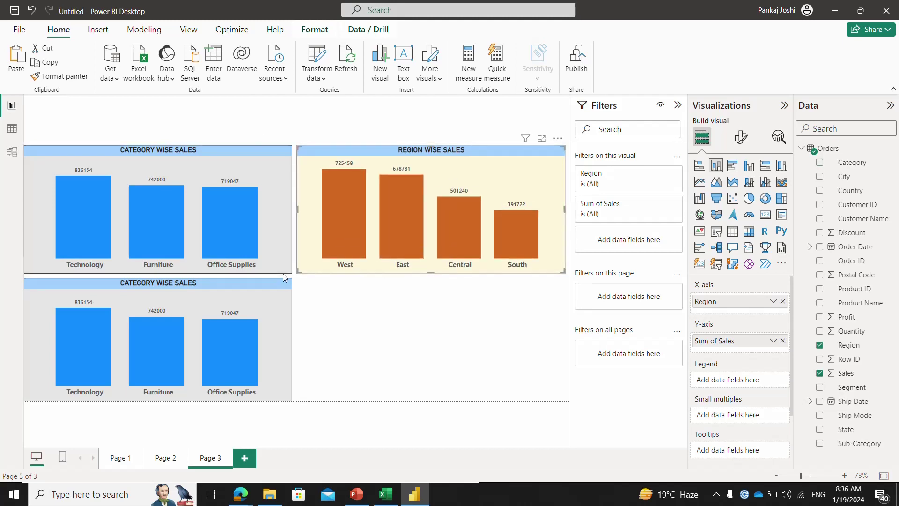
pyautogui.click(315, 285)
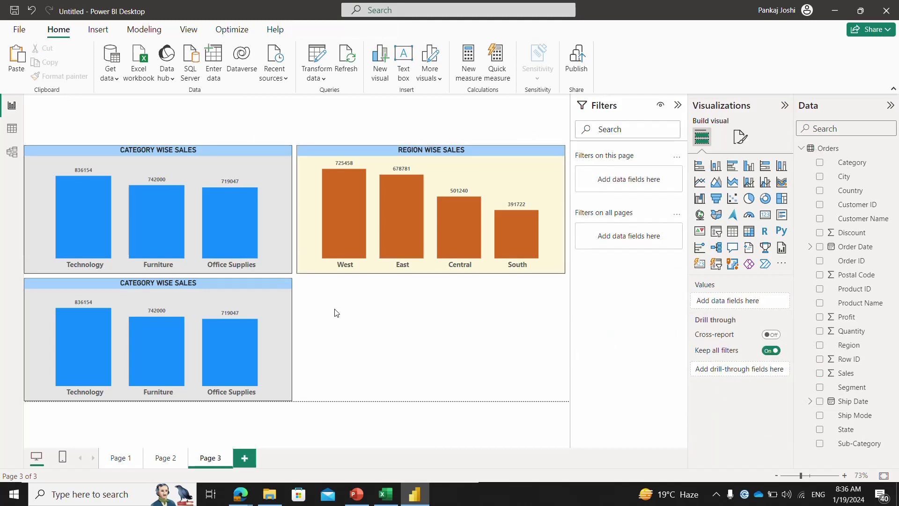
# Convert the duplicated category chart to a line chart and remove Category from its X-axis.
pyautogui.click(263, 283)
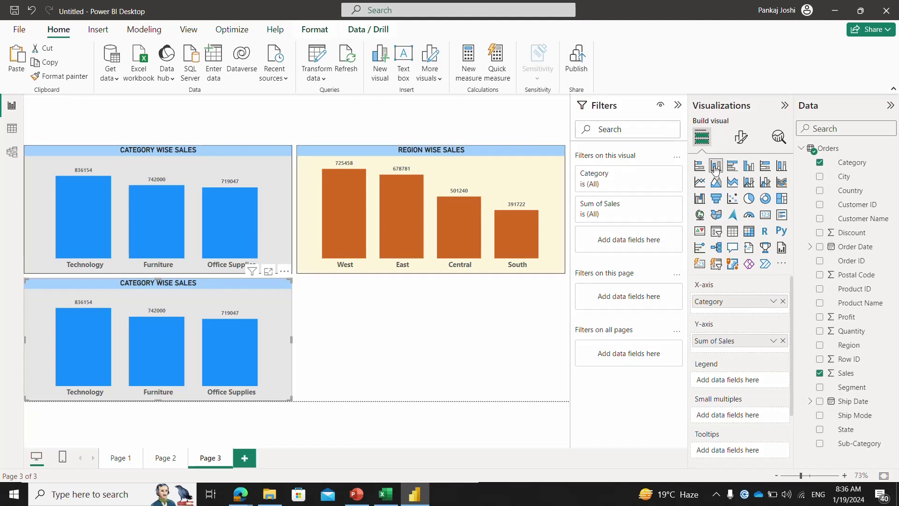
pyautogui.click(703, 182)
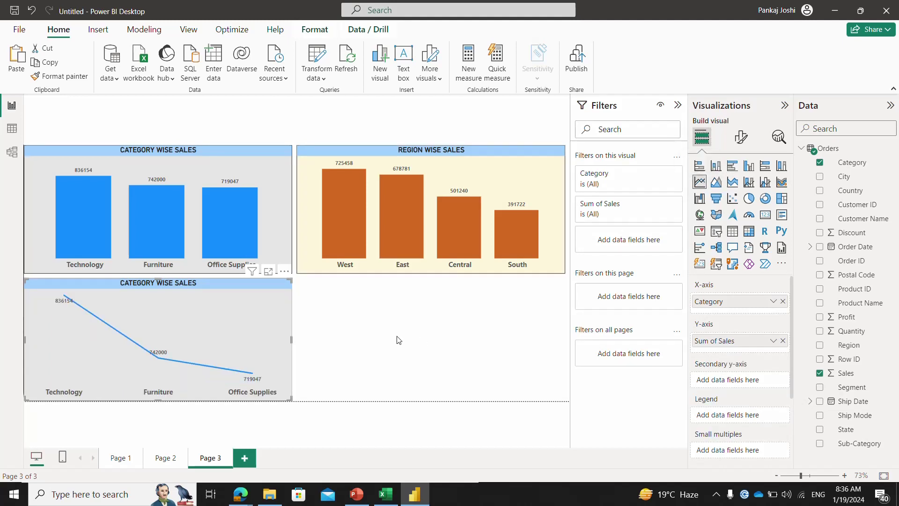
pyautogui.click(783, 301)
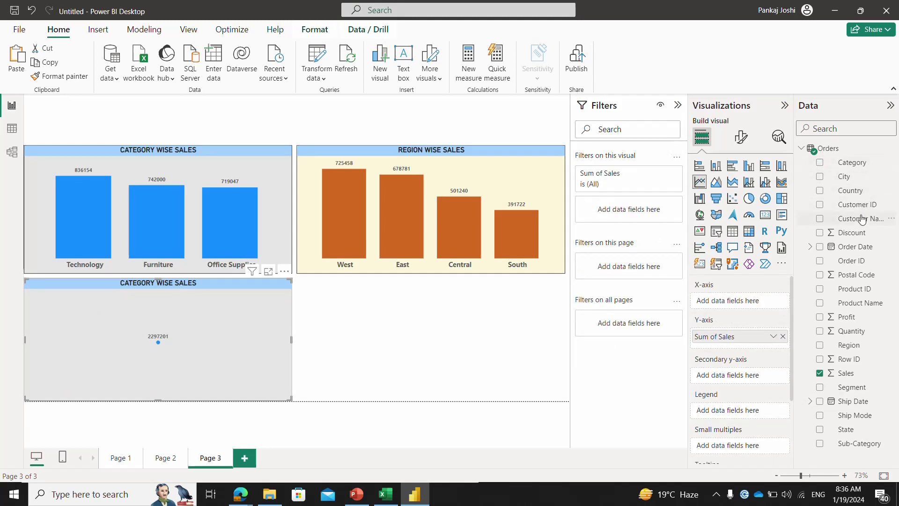
# Add Customer Name to the X-axis of the lower line chart and expand that chart's Customer Name filter.
pyautogui.moveTo(863, 219); pyautogui.dragTo(785, 303)
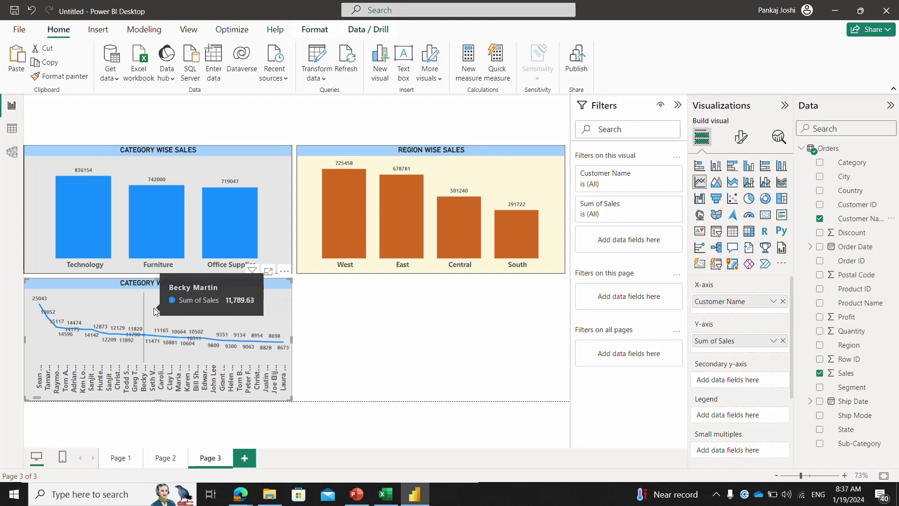
pyautogui.moveTo(104, 313)
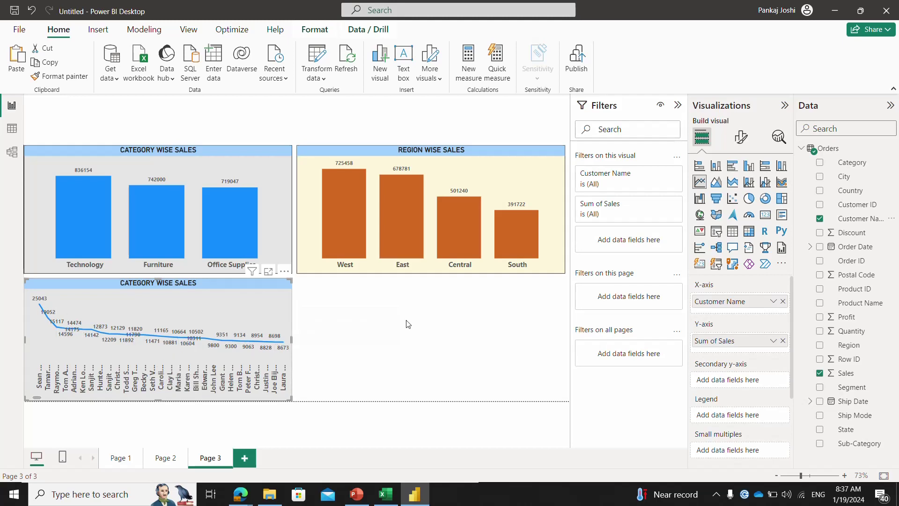
pyautogui.click(392, 331)
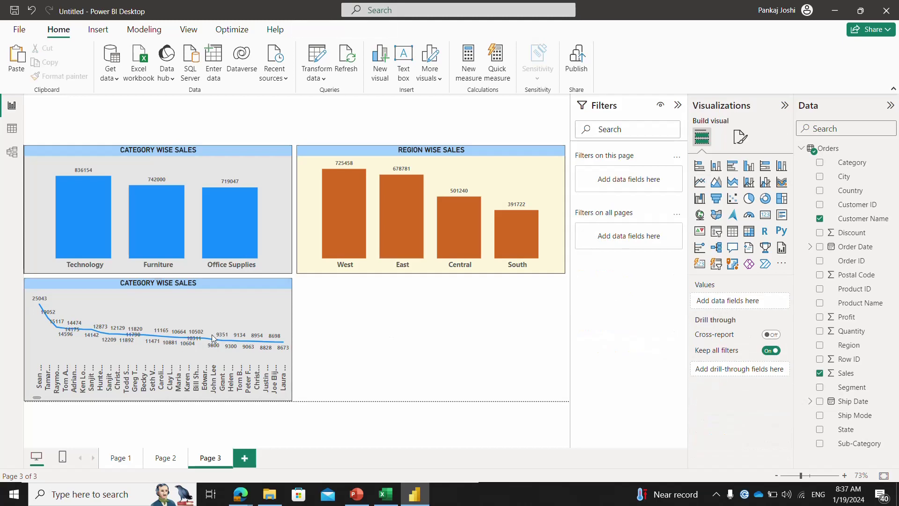
pyautogui.click(196, 282)
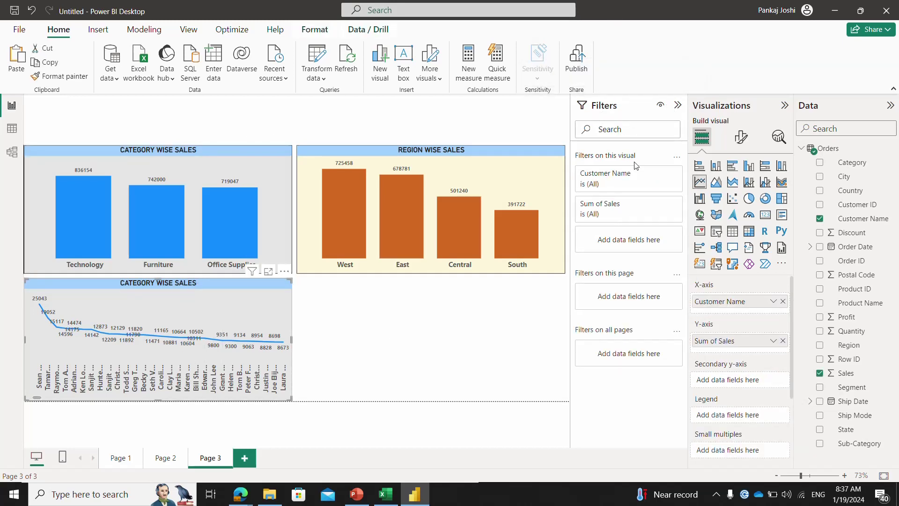
pyautogui.click(618, 186)
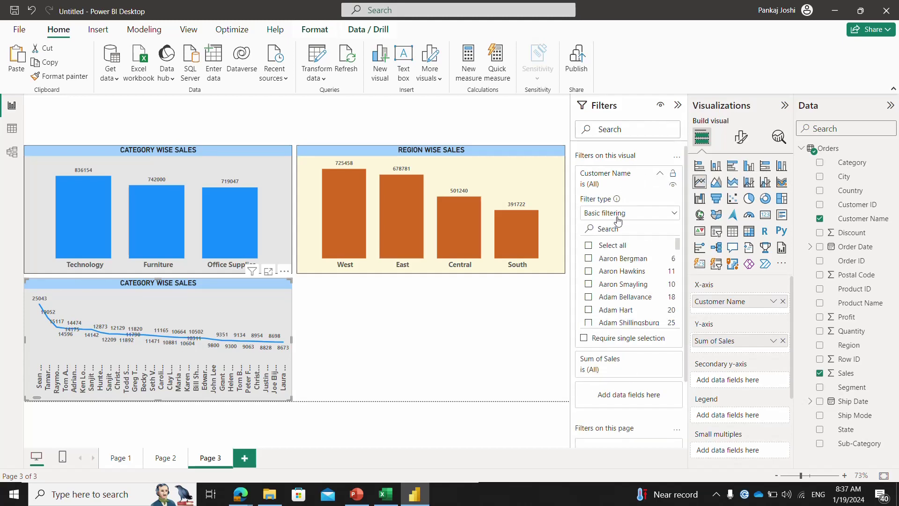
pyautogui.click(589, 259)
pyautogui.click(590, 272)
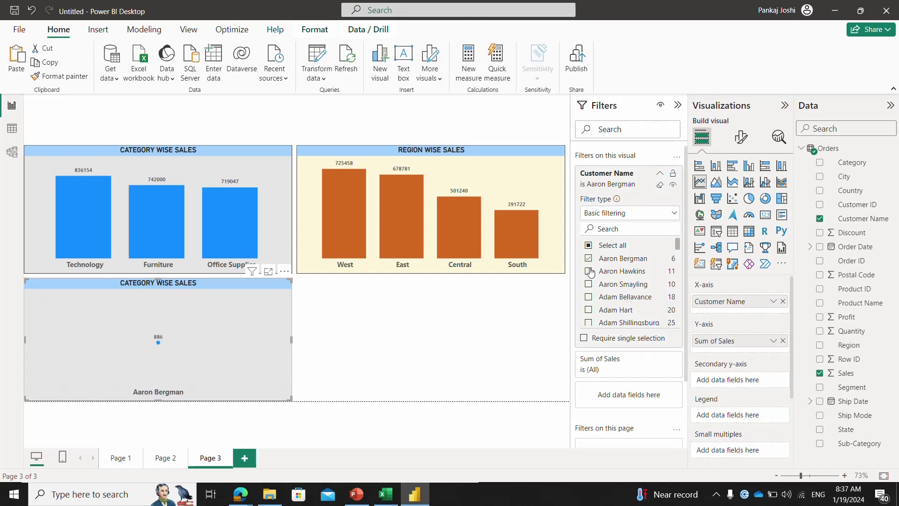
pyautogui.click(590, 272)
pyautogui.click(590, 259)
# Filter the line chart's Customer Name field with Top N to the top 5 by Sum of Sales.
pyautogui.click(614, 214)
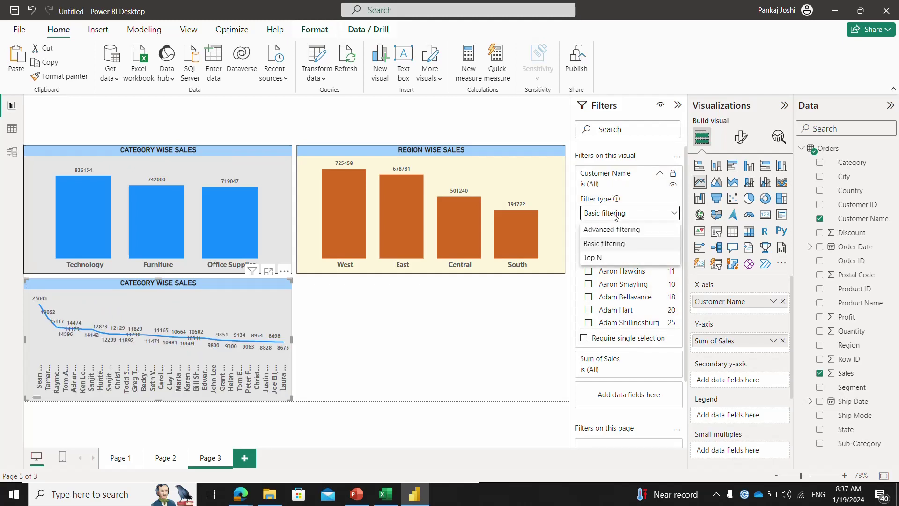
pyautogui.click(607, 258)
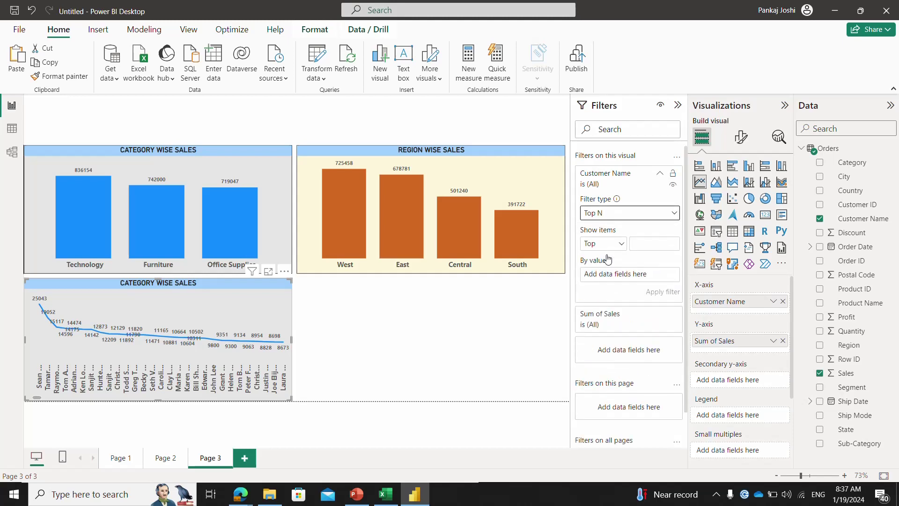
pyautogui.click(651, 240)
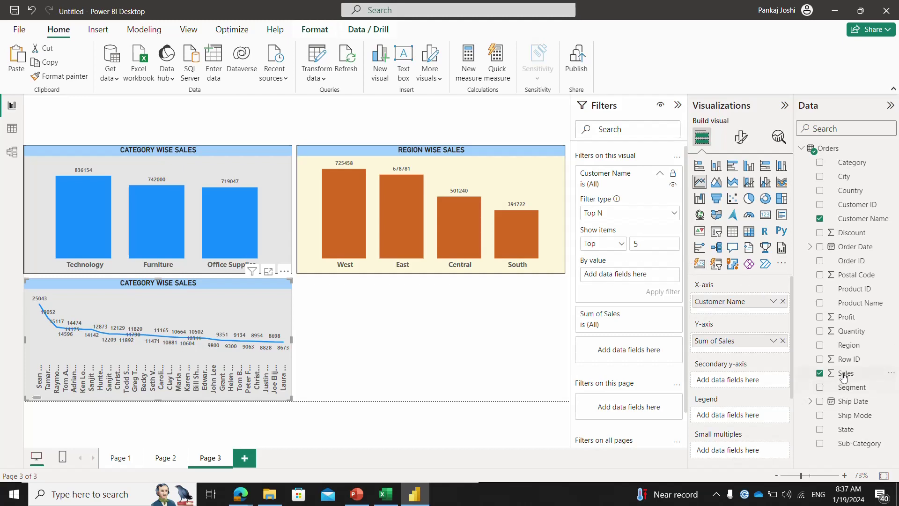
pyautogui.moveTo(848, 377); pyautogui.dragTo(646, 280)
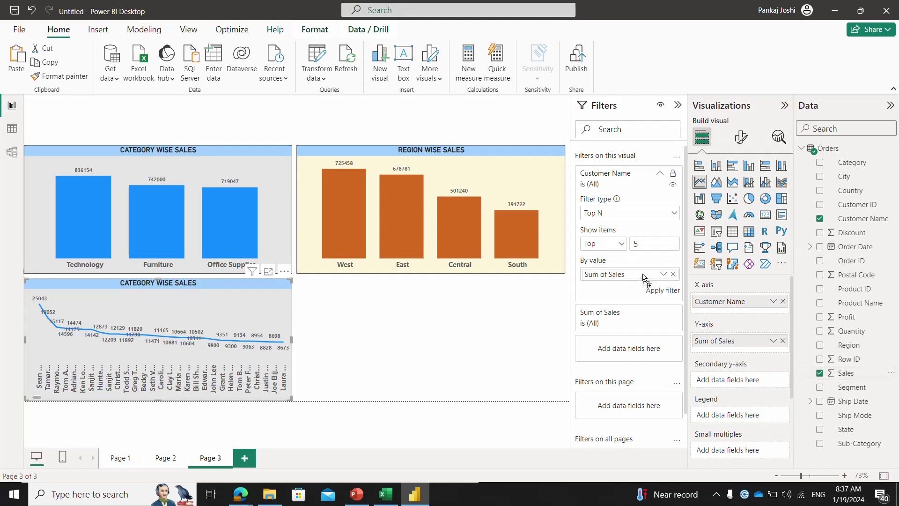
pyautogui.click(669, 292)
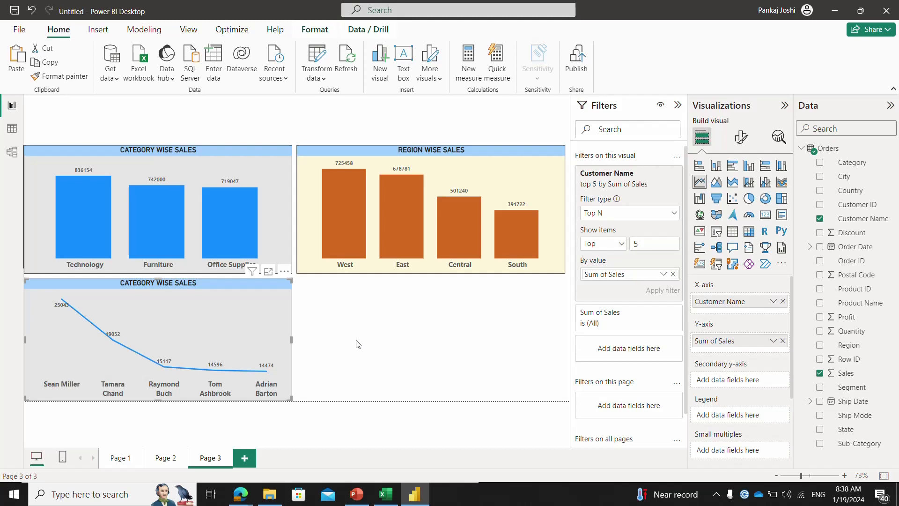
pyautogui.click(387, 339)
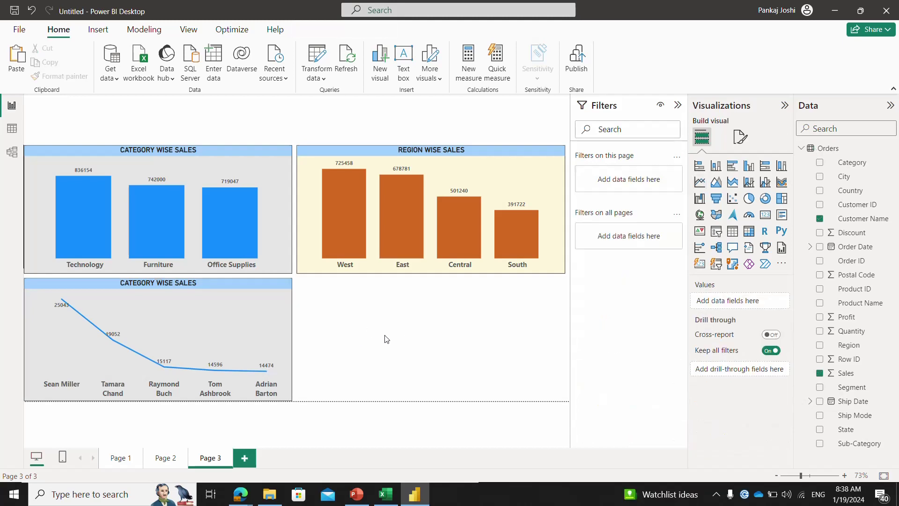
# Cross-filter the charts by Office Supplies, Technology, Furniture and the West region one at a time, and clear the selection.
pyautogui.click(240, 242)
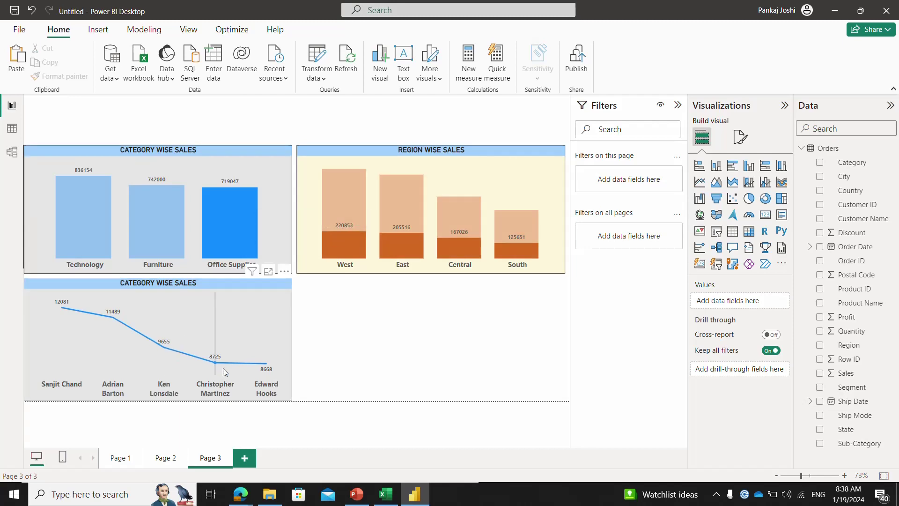
pyautogui.click(83, 247)
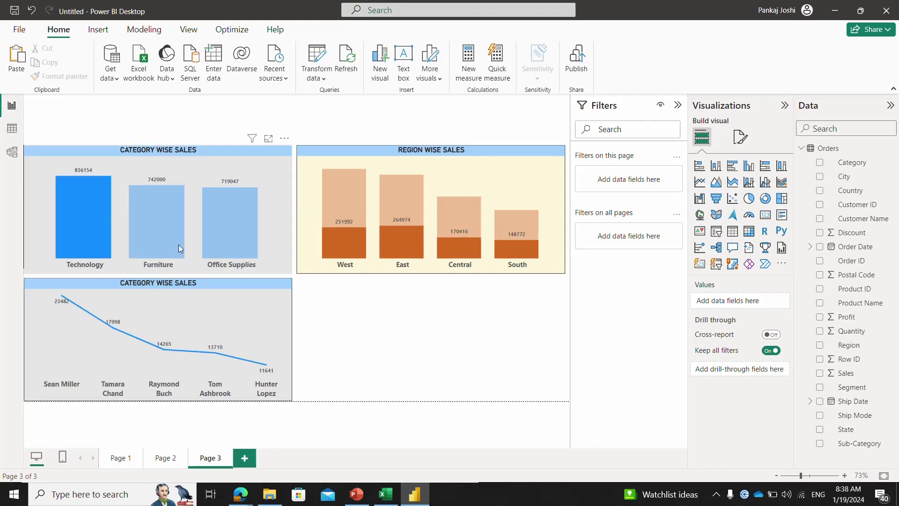
pyautogui.click(172, 240)
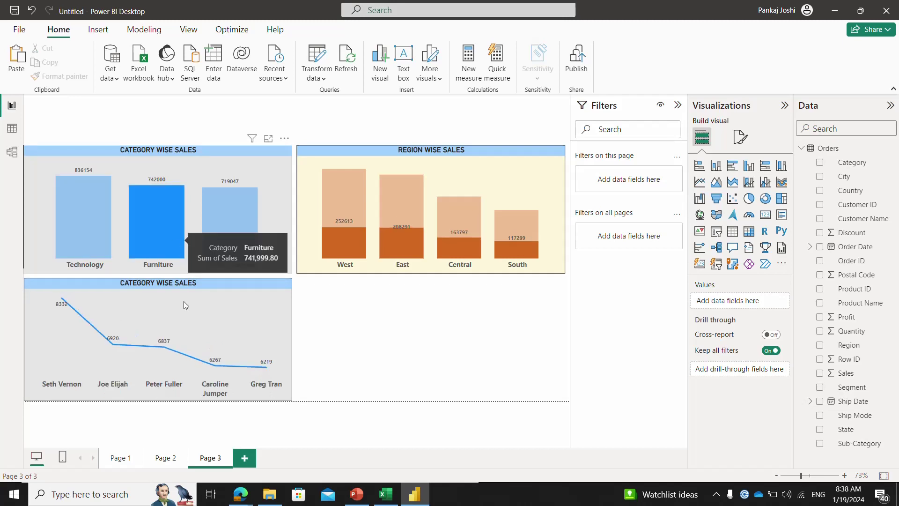
pyautogui.click(162, 251)
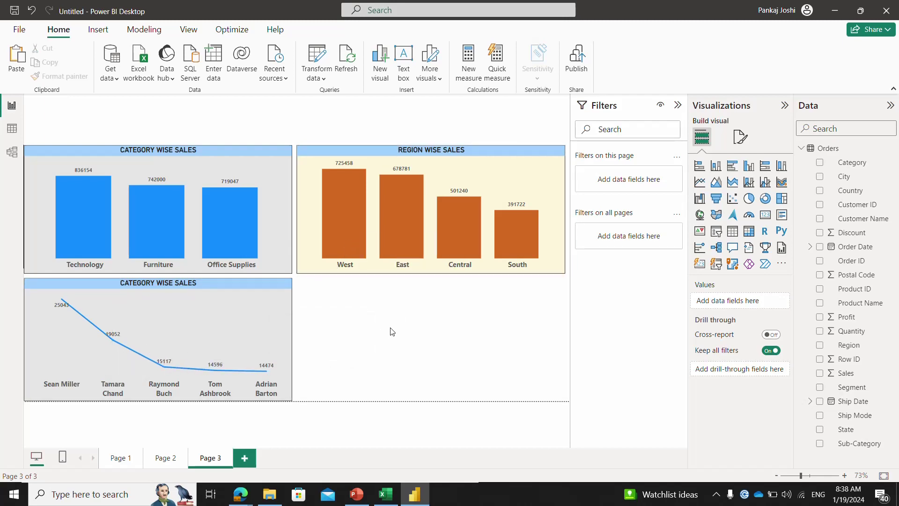
pyautogui.click(337, 228)
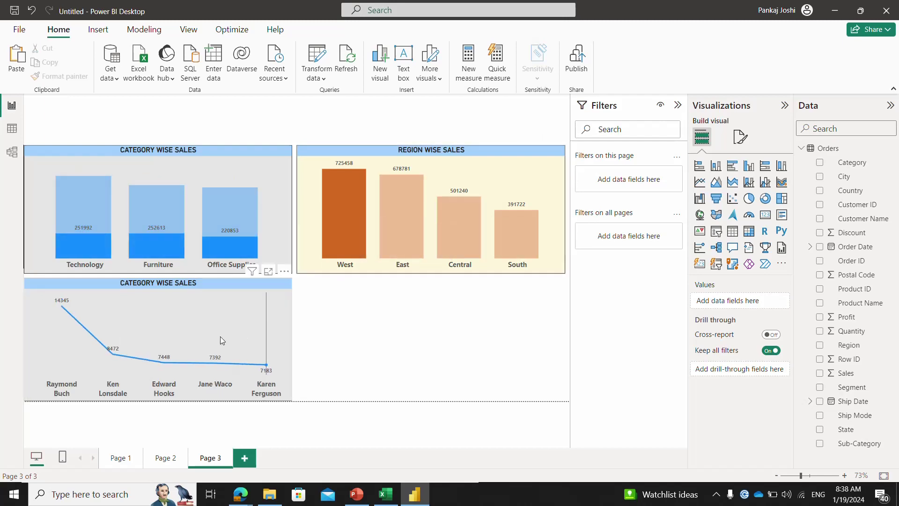
pyautogui.click(337, 221)
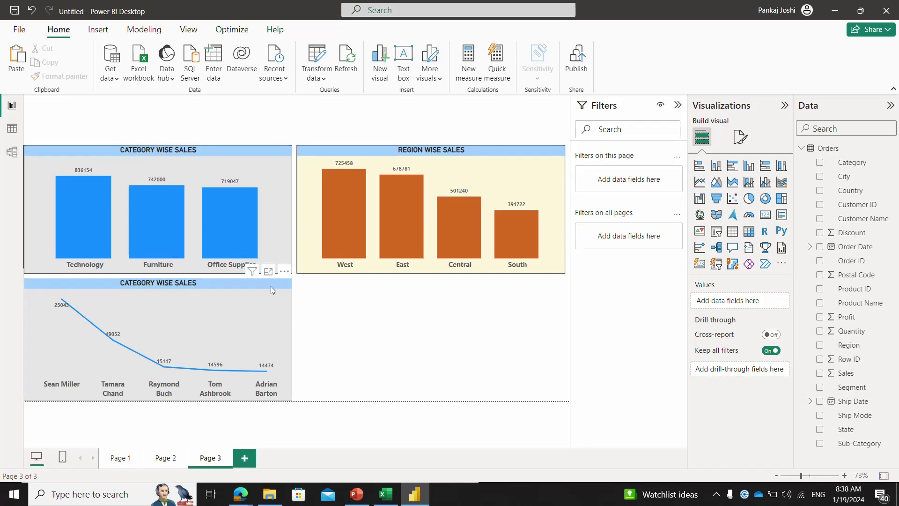
# Change the line chart's title text to "TOP 5 CUSTOMERS".
pyautogui.click(246, 291)
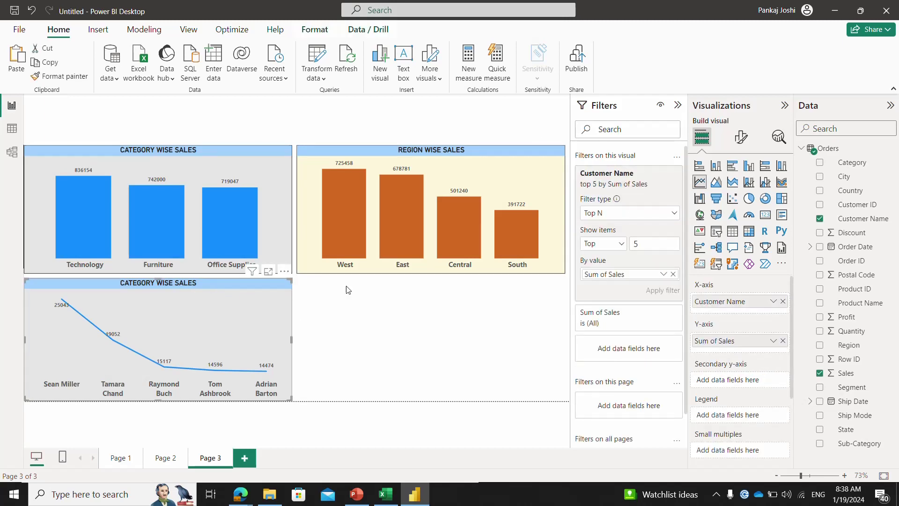
pyautogui.click(741, 137)
pyautogui.click(745, 189)
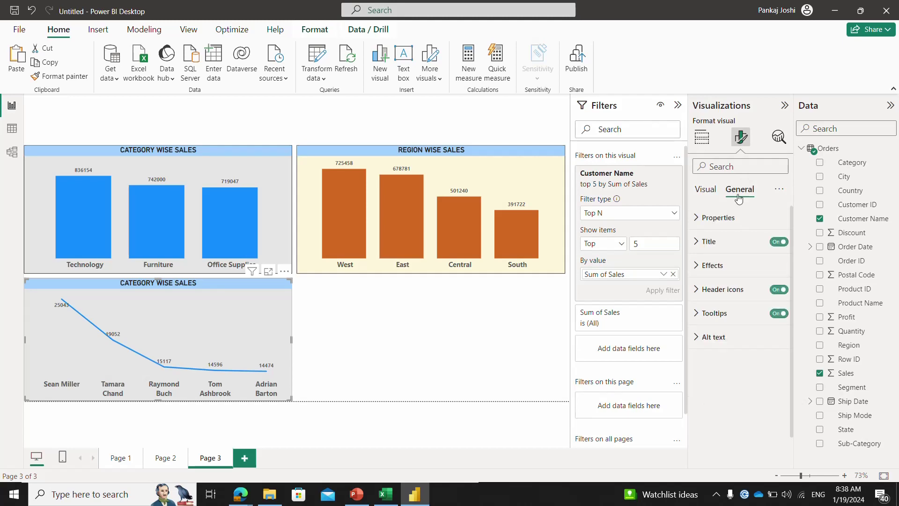
pyautogui.click(709, 242)
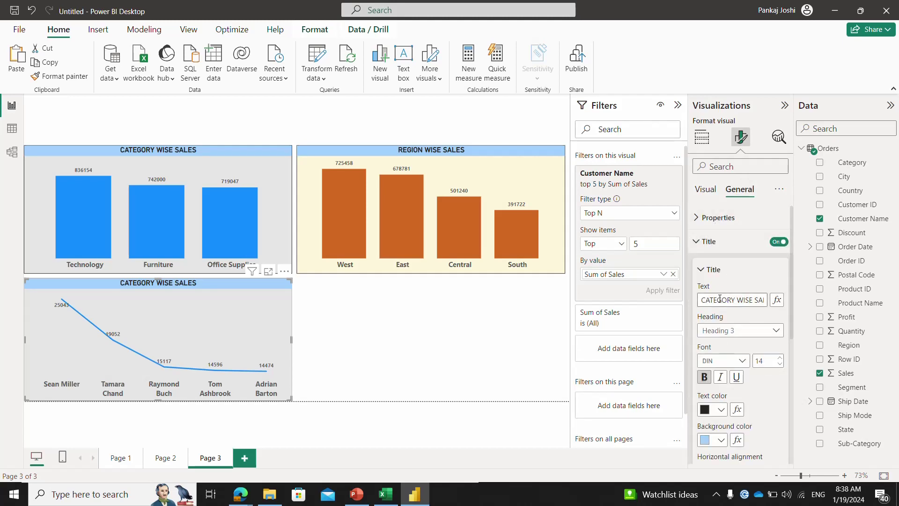
pyautogui.click(719, 300)
pyautogui.hotkey('ctrl', 'a')
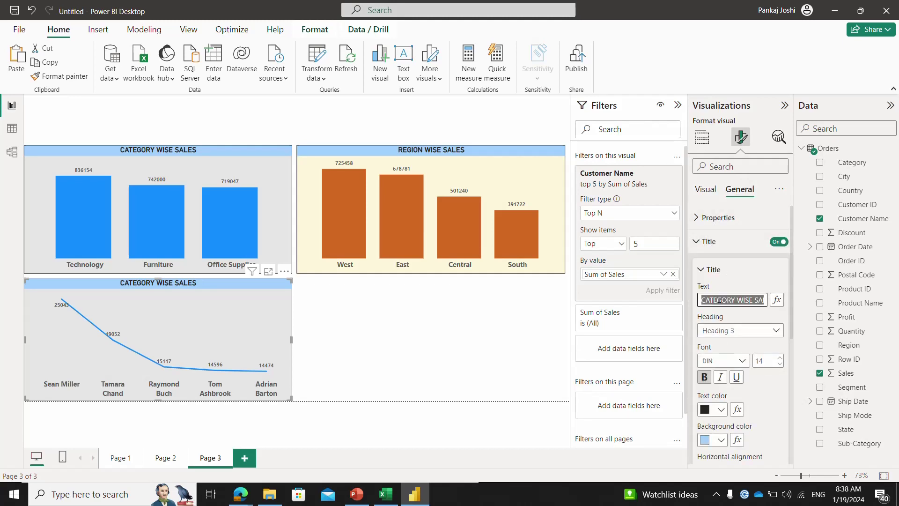
pyautogui.write('TOP 5 CUSTOMERS')
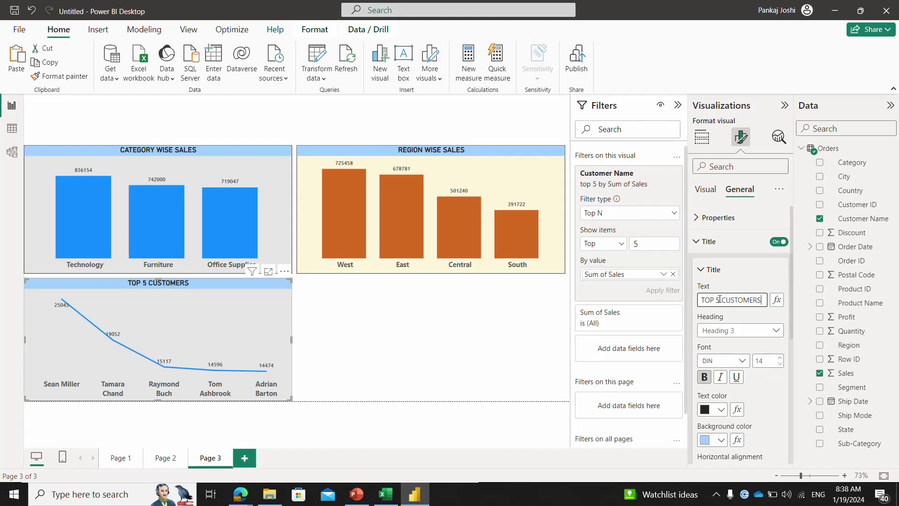
pyautogui.click(459, 347)
# Duplicate the REGION WISE SALES chart directly below the original and replace Region with State on the copy's X-axis.
pyautogui.click(403, 151)
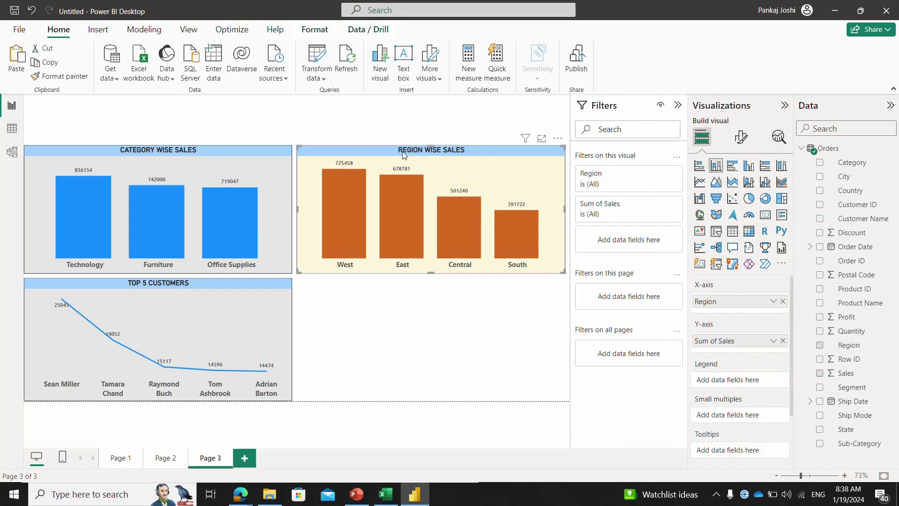
pyautogui.moveTo(405, 155); pyautogui.dragTo(429, 282)
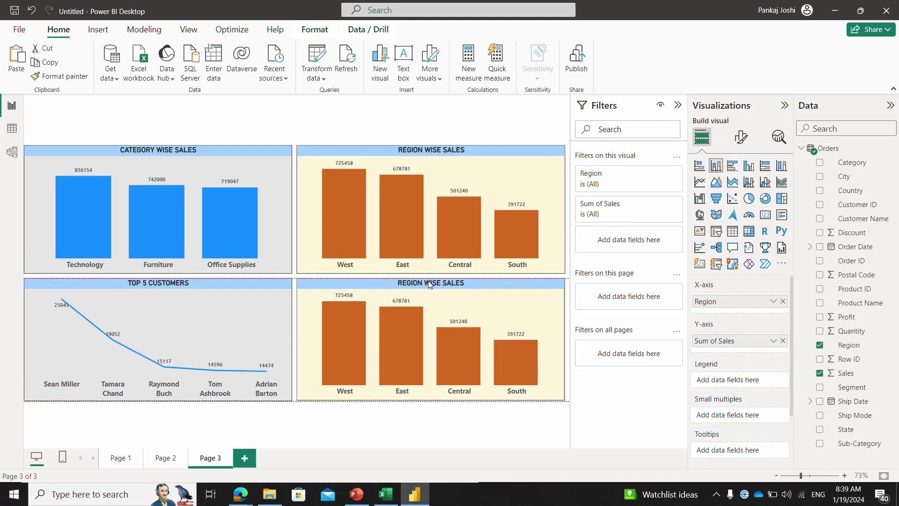
pyautogui.moveTo(429, 284); pyautogui.dragTo(429, 280)
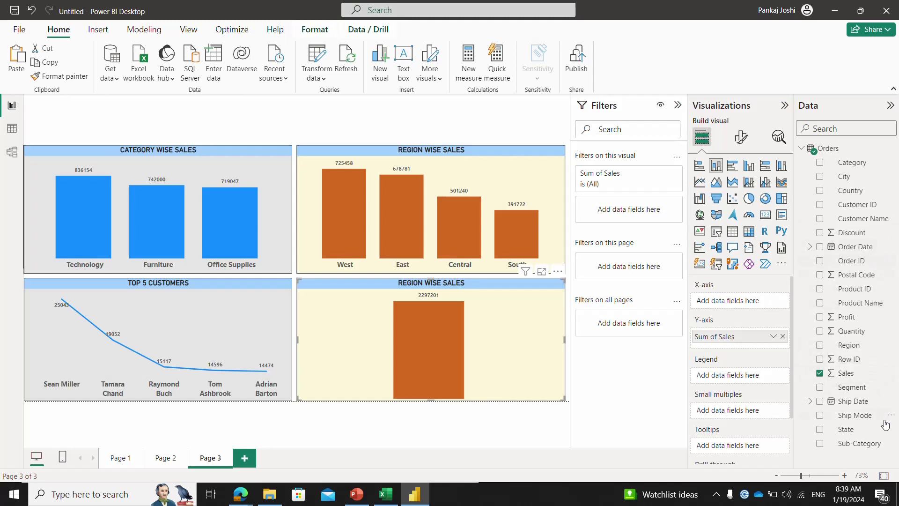
pyautogui.moveTo(864, 431); pyautogui.dragTo(721, 301)
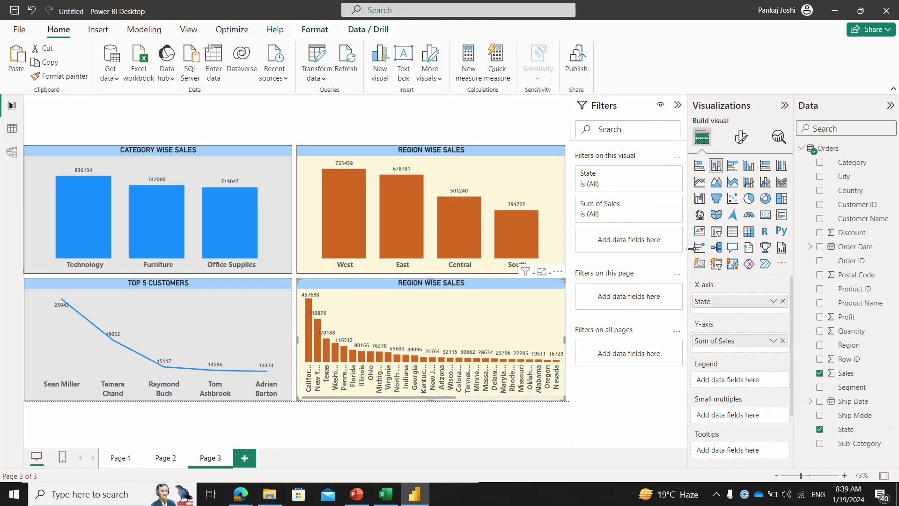
# Filter the copied chart's State field with Top N to the bottom 5 by Sum of Sales.
pyautogui.click(602, 185)
pyautogui.click(612, 216)
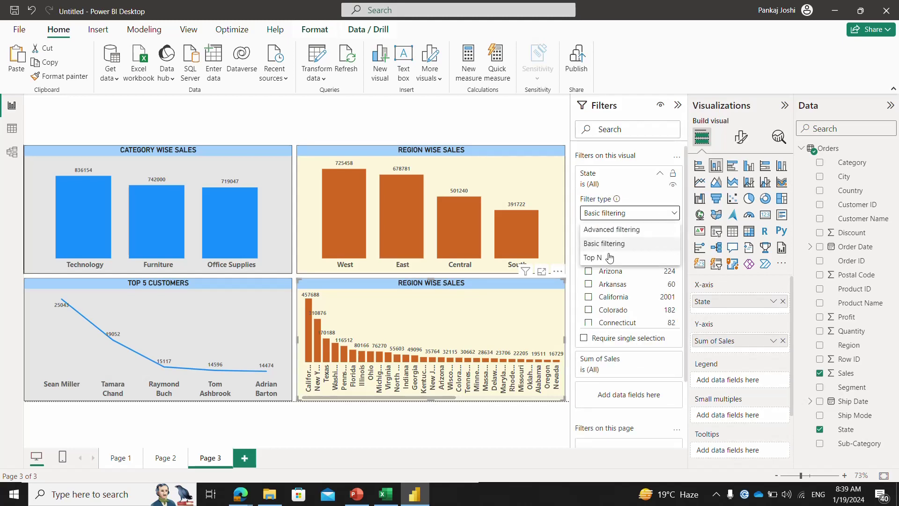
pyautogui.click(609, 259)
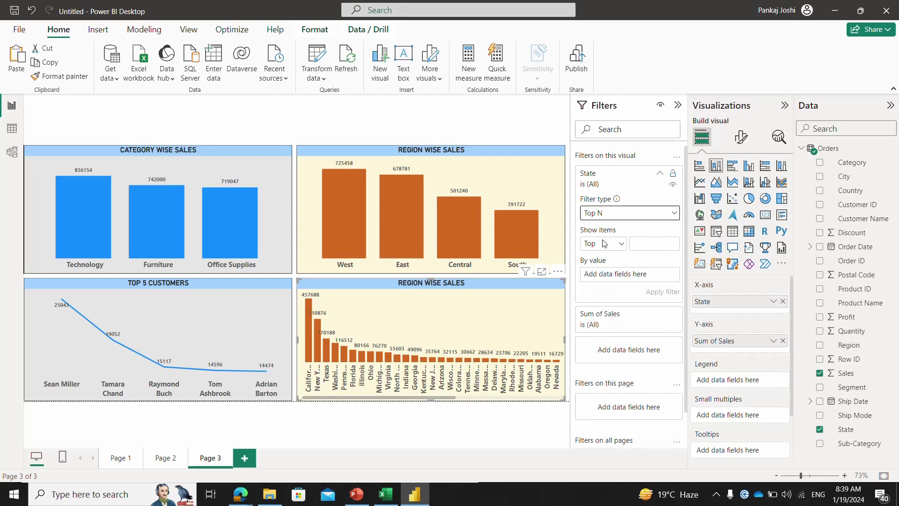
pyautogui.click(603, 244)
pyautogui.click(603, 275)
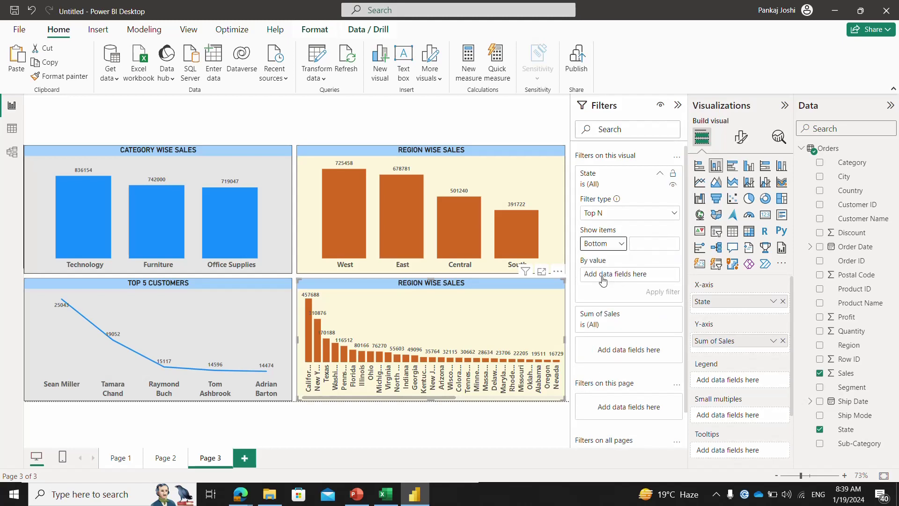
pyautogui.click(650, 244)
pyautogui.moveTo(845, 374); pyautogui.dragTo(646, 274)
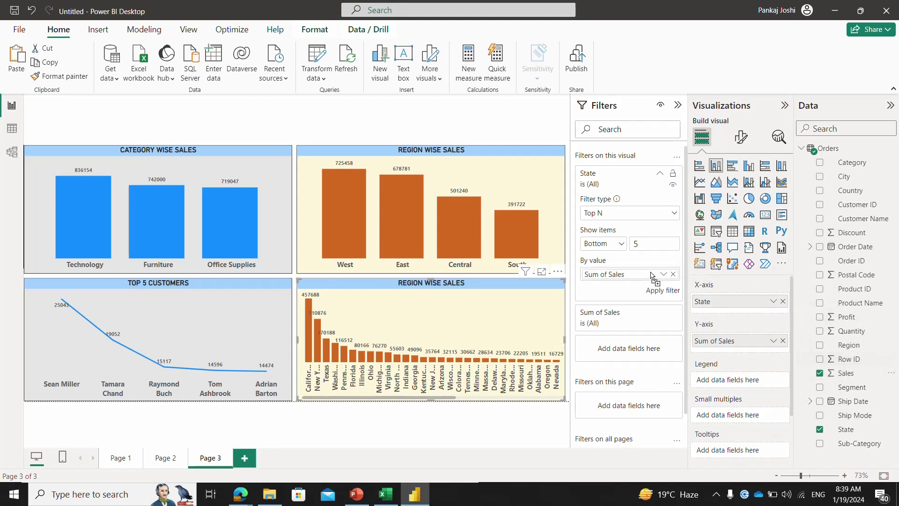
pyautogui.click(671, 290)
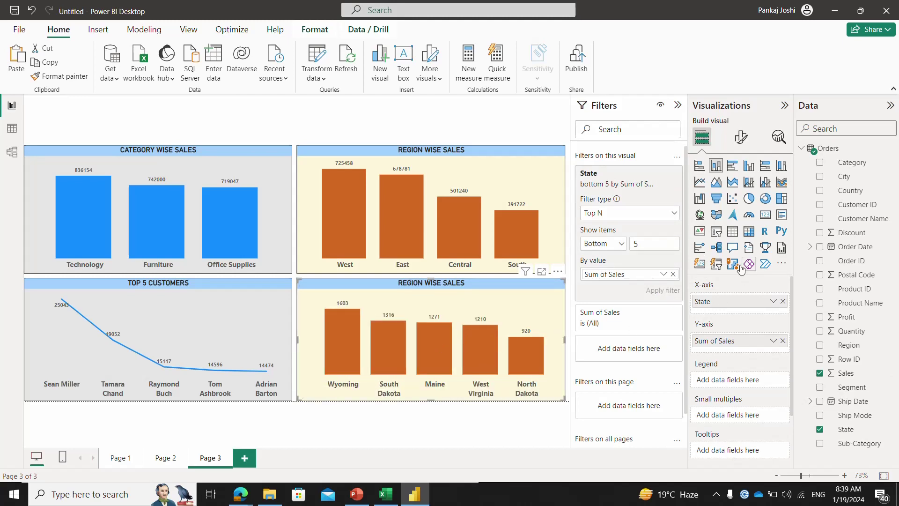
# Open the title settings of the State chart and select the word REGION in its title text.
pyautogui.click(742, 138)
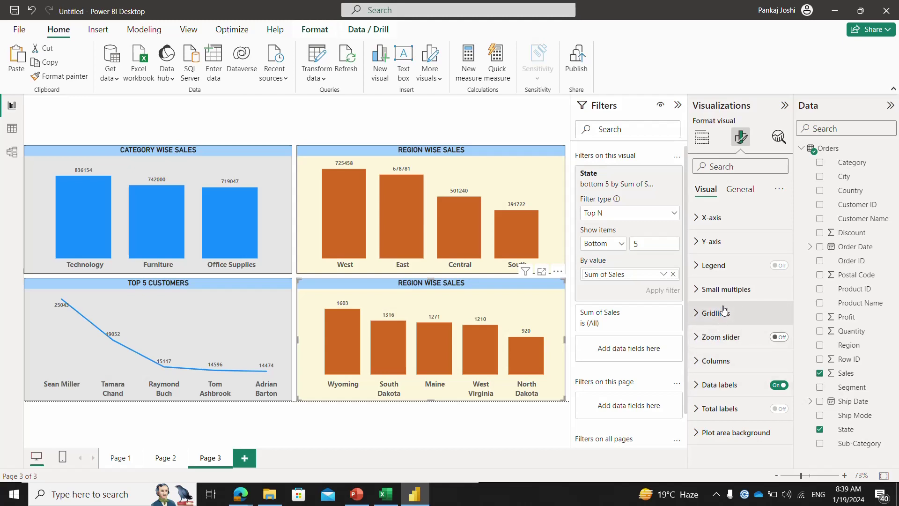
pyautogui.click(740, 190)
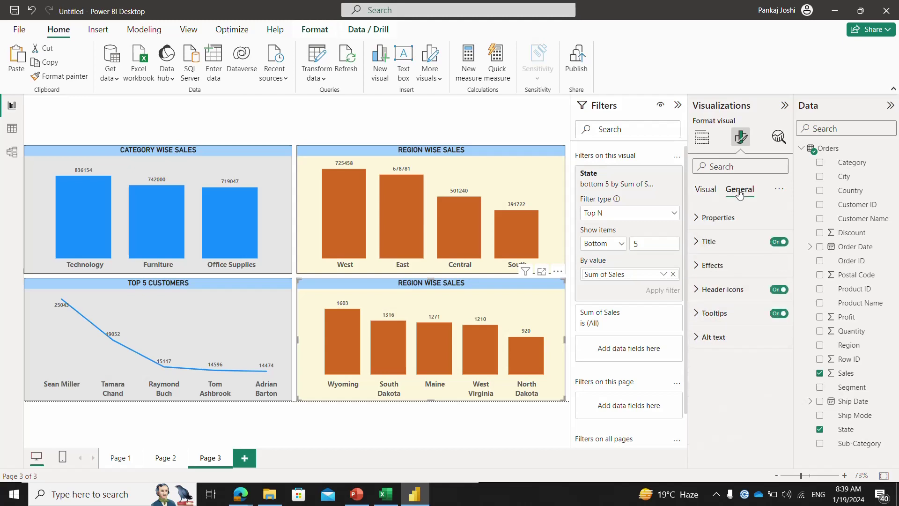
pyautogui.click(695, 243)
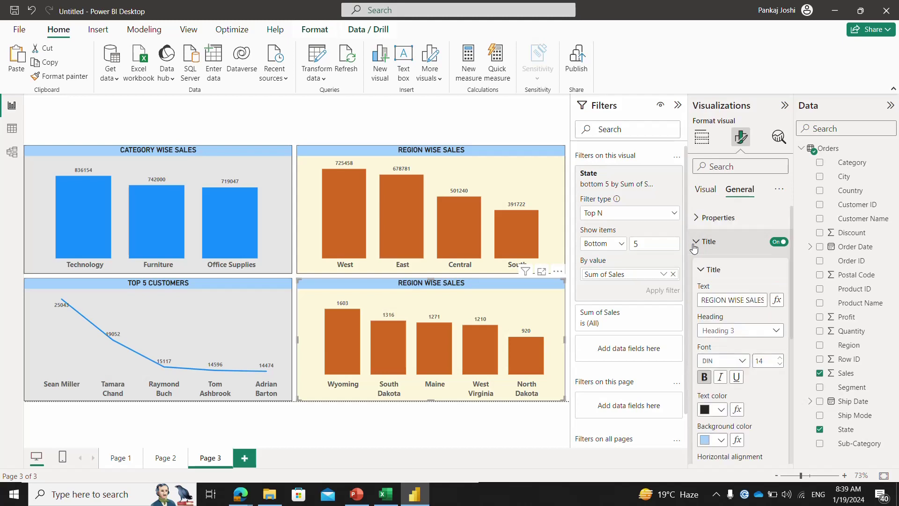
pyautogui.doubleClick(703, 303)
pyautogui.hotkey('alt', 'Tab')
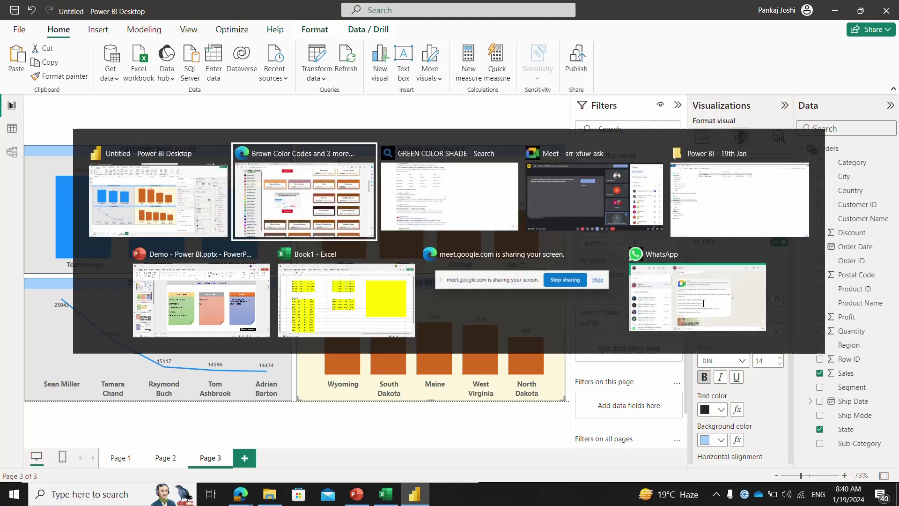
pyautogui.hotkey('alt', 'Tab')
pyautogui.hotkey('alt', 'Tab')
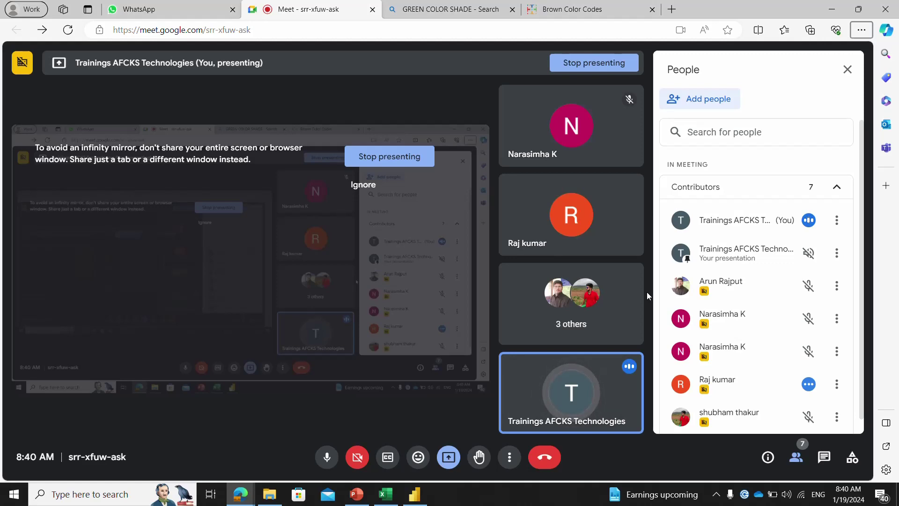
pyautogui.hotkey('alt', 'Tab')
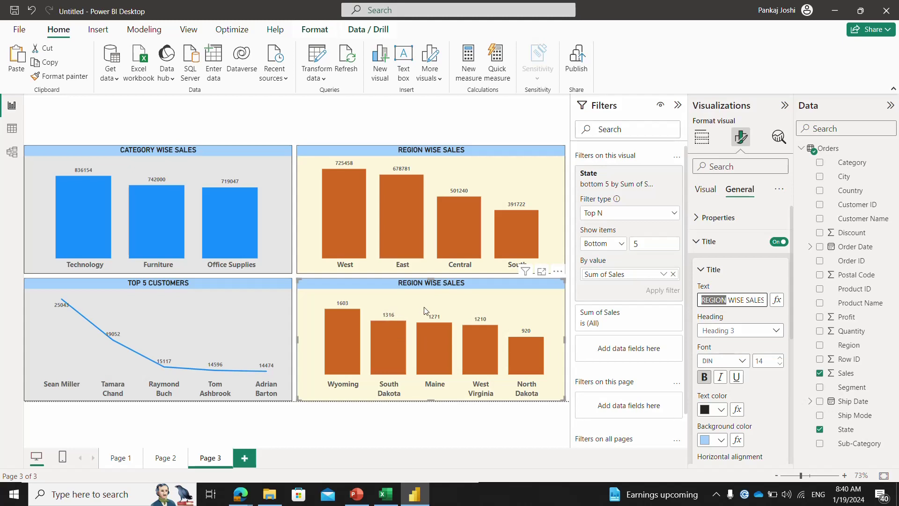
# Change the State chart's title text to "BOTTOM 5 STATE".
pyautogui.write('stat')
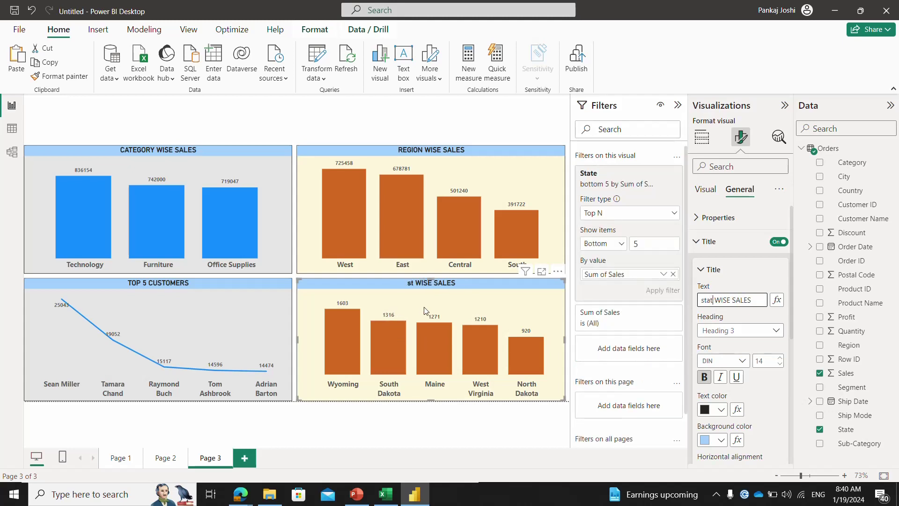
pyautogui.press('BackSpace')
pyautogui.press('BackSpace')
pyautogui.press('BackSpace')
pyautogui.press('BackSpace')
pyautogui.write('STATE')
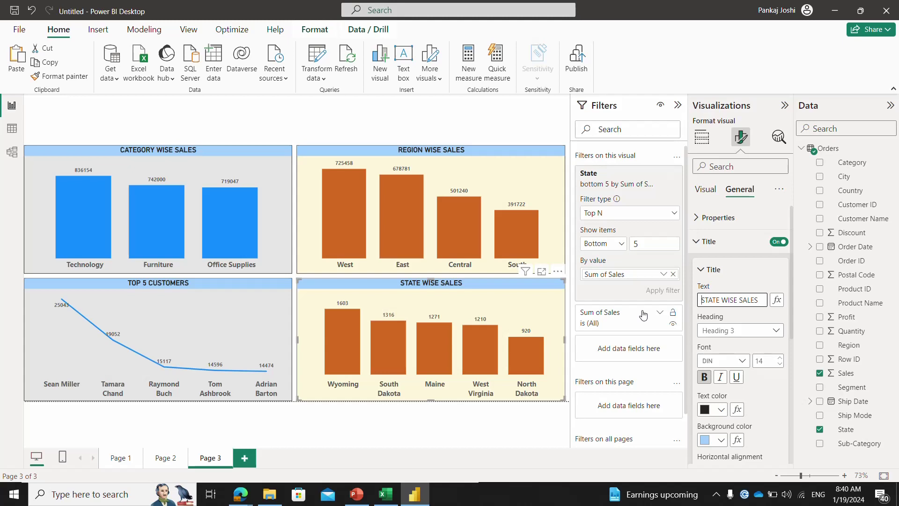
pyautogui.write('BOTTOM ')
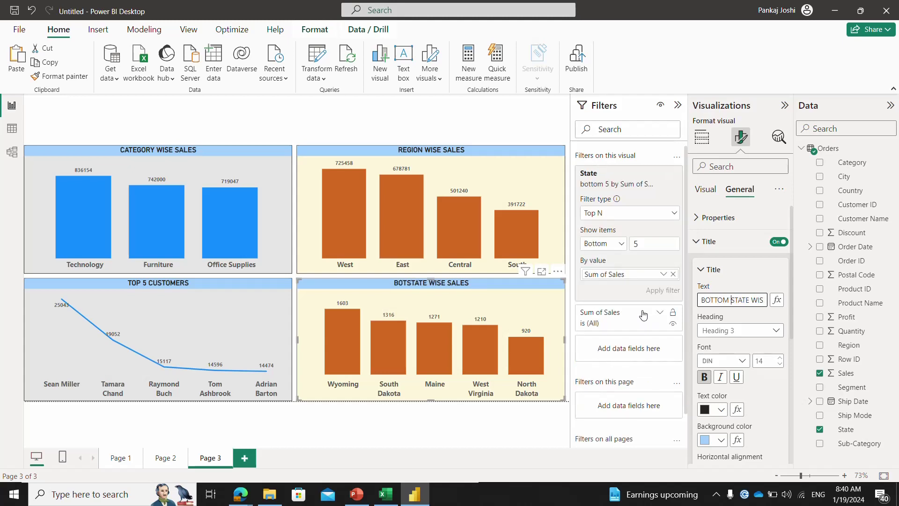
pyautogui.write('5')
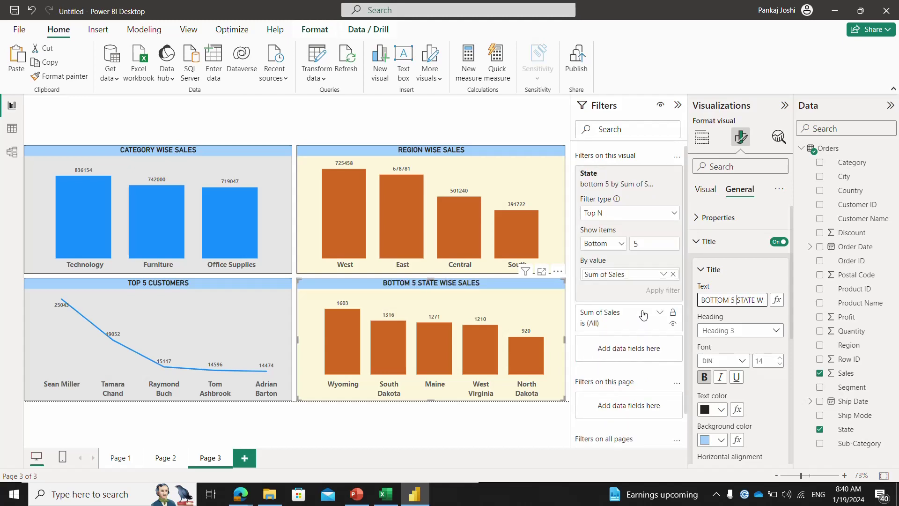
pyautogui.hotkey('shift', 'End')
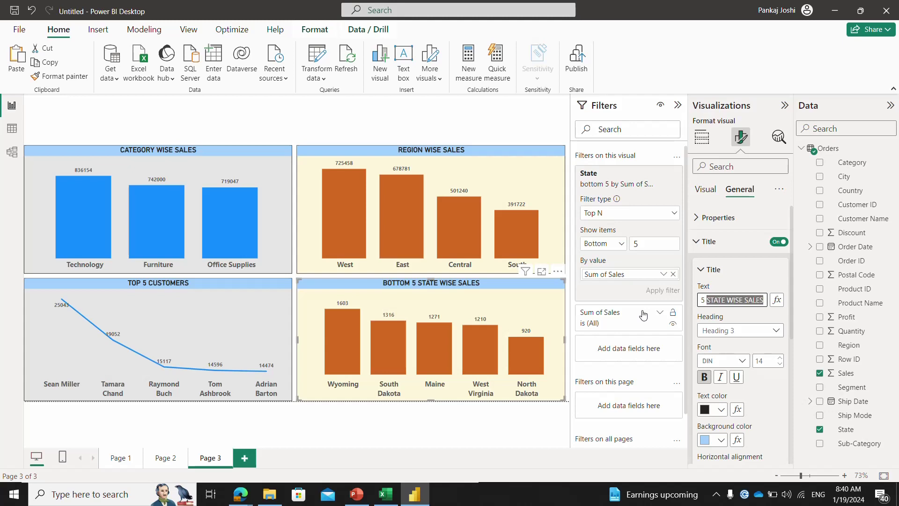
pyautogui.write('SA')
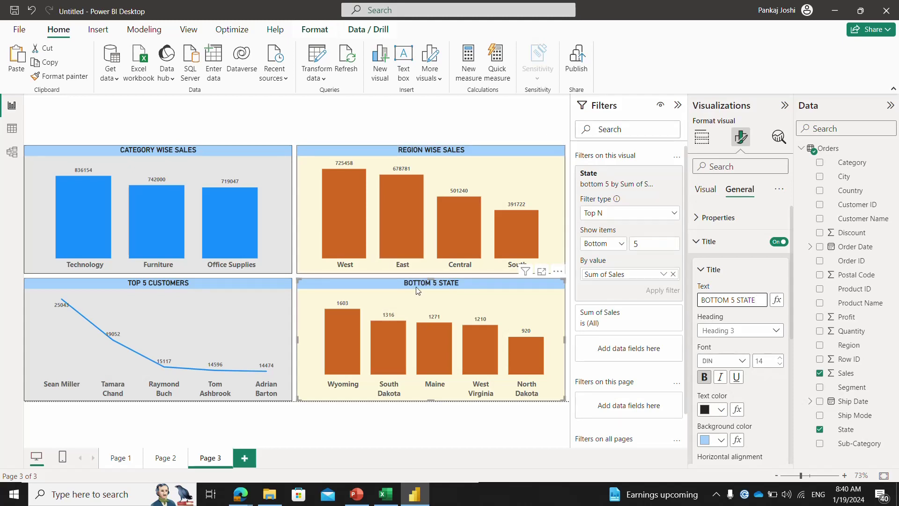
# Convert the BOTTOM 5 STATE column chart to an area chart.
pyautogui.click(702, 136)
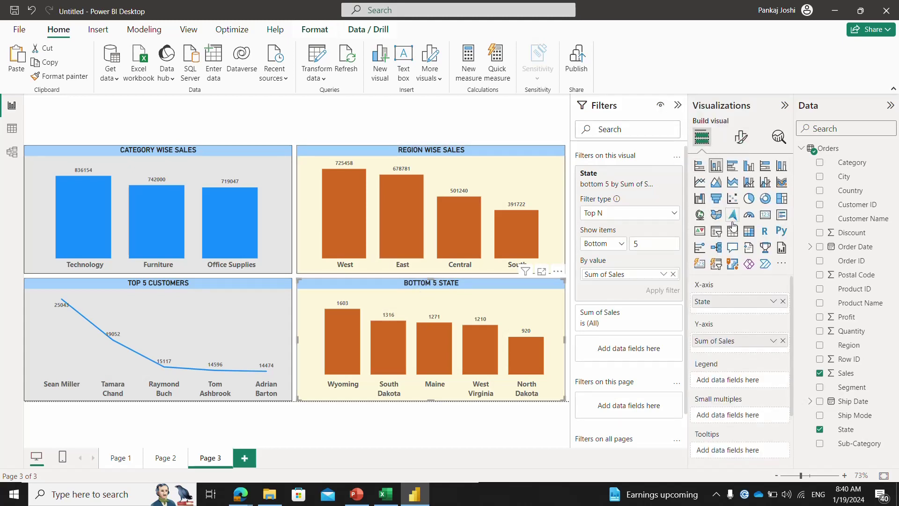
pyautogui.click(719, 185)
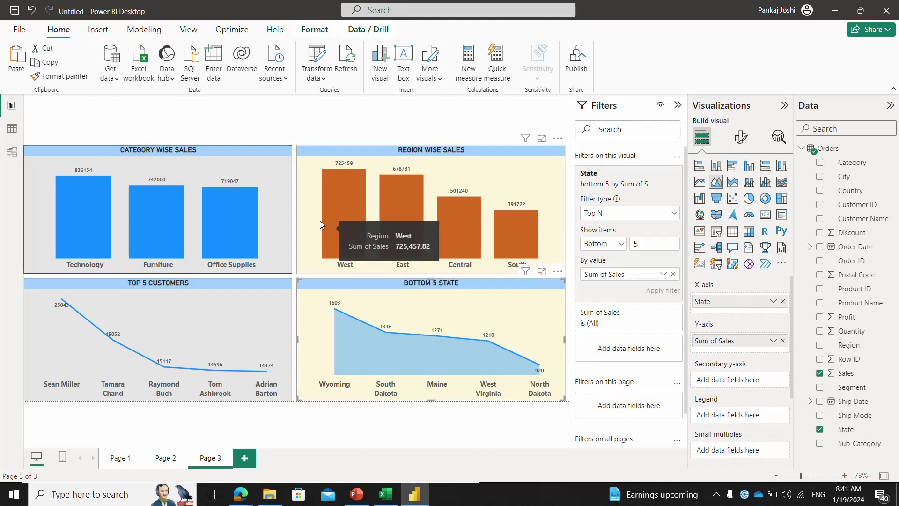
# Copy the REGION WISE SALES chart's formatting to the CATEGORY WISE SALES and TOP 5 CUSTOMERS charts with Format painter.
pyautogui.click(482, 151)
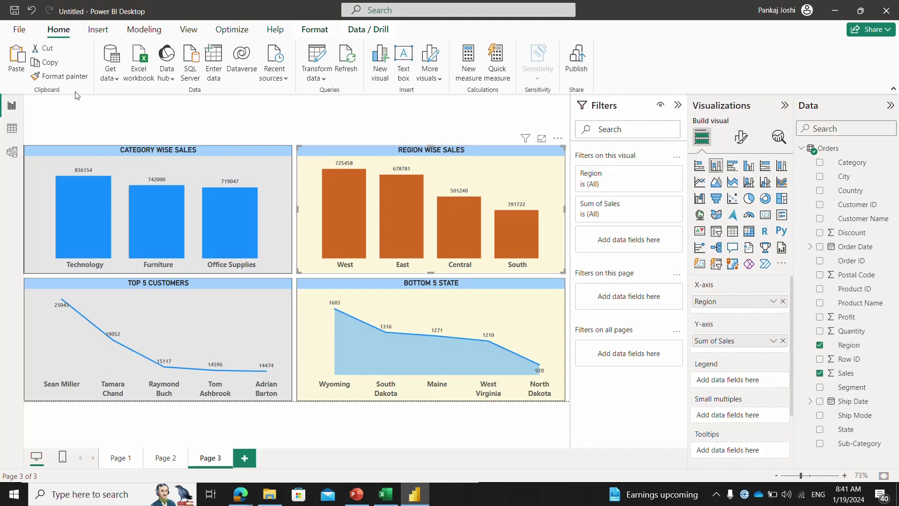
pyautogui.click(66, 77)
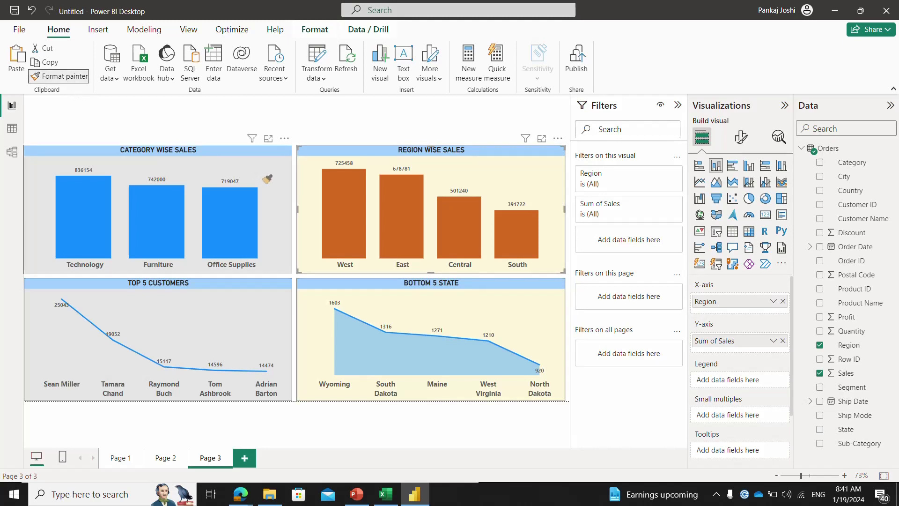
pyautogui.click(266, 180)
pyautogui.click(70, 76)
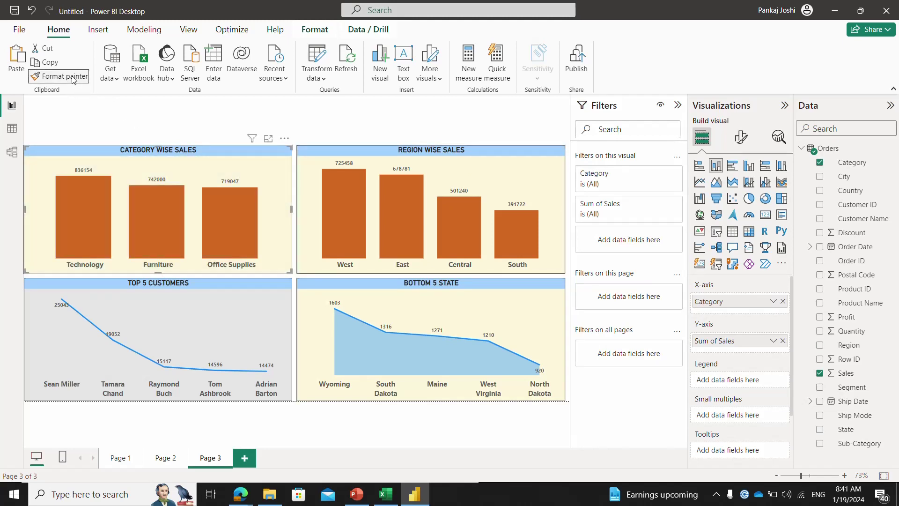
pyautogui.click(249, 328)
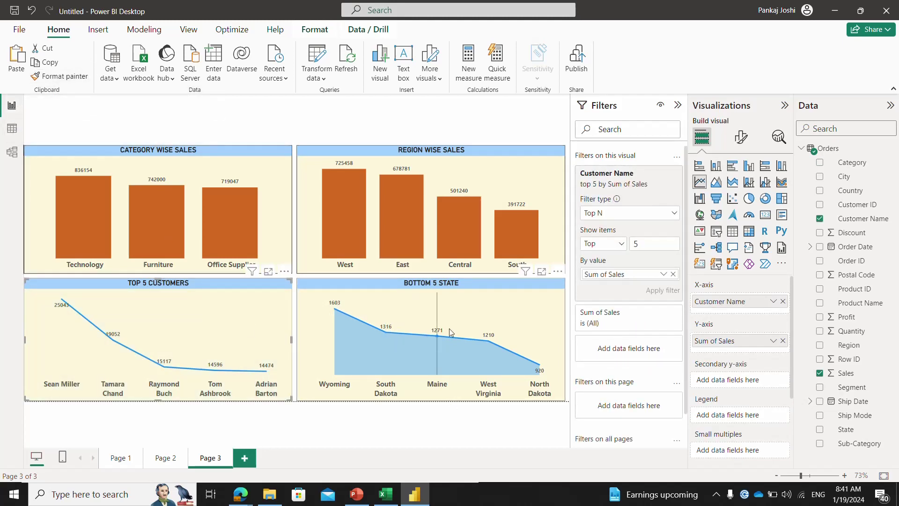
pyautogui.click(329, 133)
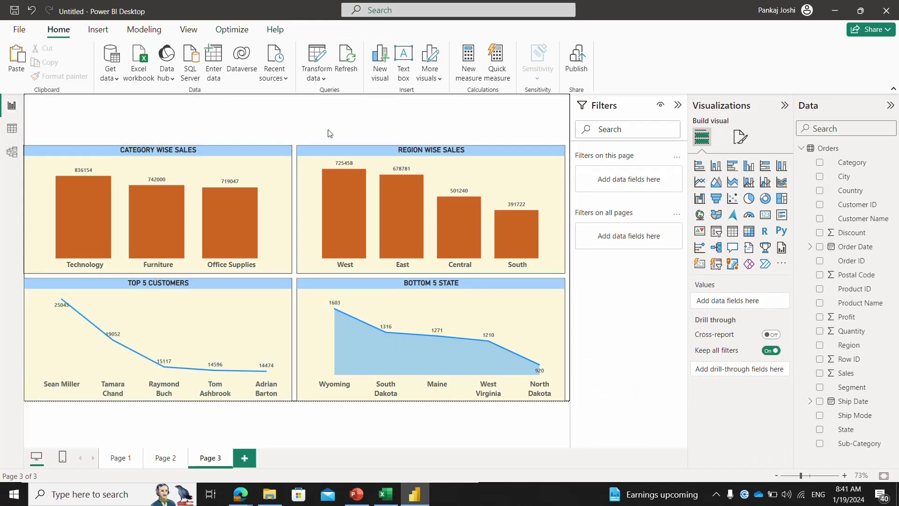
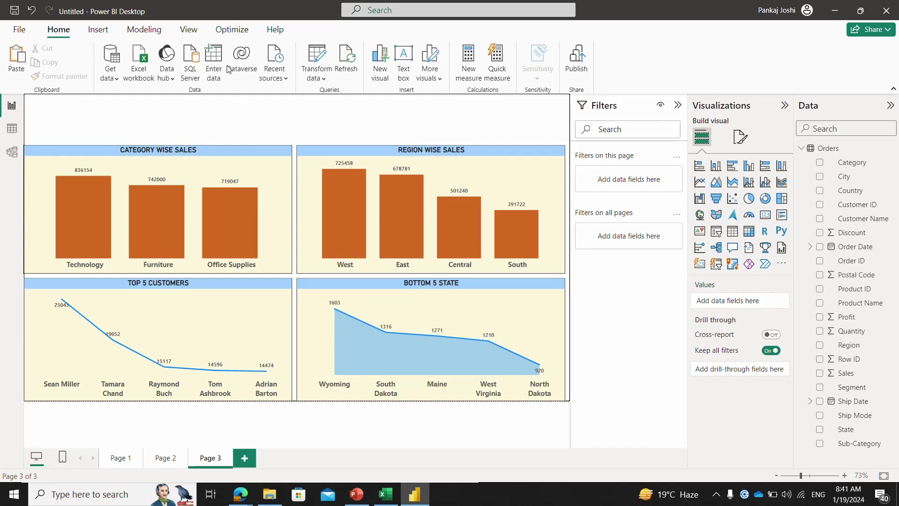
# Insert a rectangle shape at the page's upper-left corner and resize it into a wide, thin banner above the charts.
pyautogui.click(99, 29)
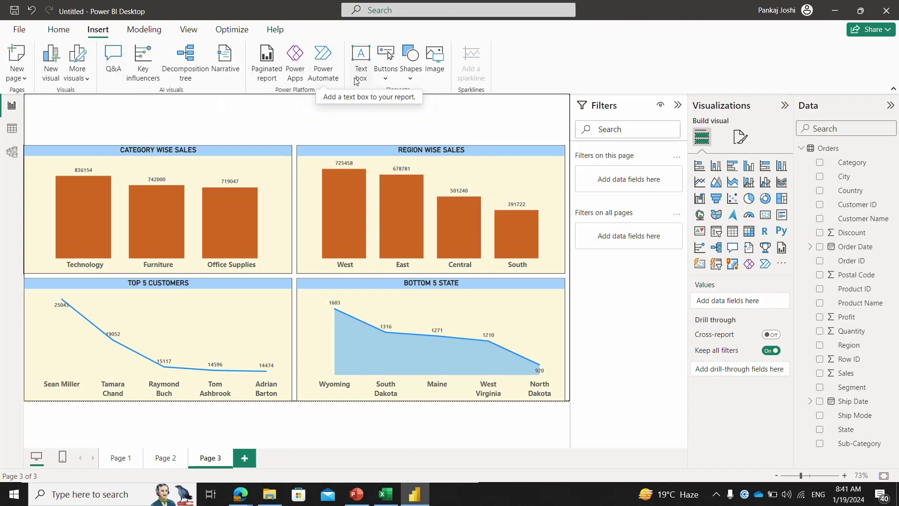
pyautogui.click(411, 78)
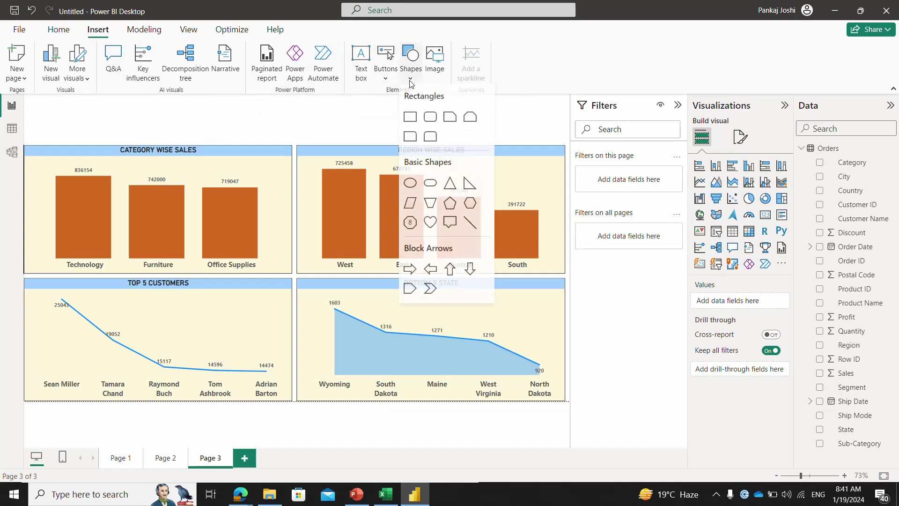
pyautogui.click(416, 117)
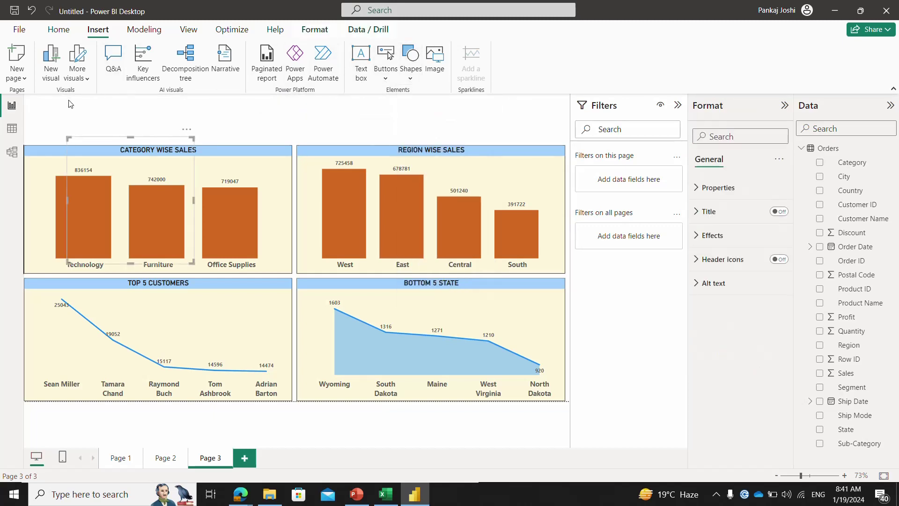
pyautogui.moveTo(132, 151); pyautogui.dragTo(79, 108)
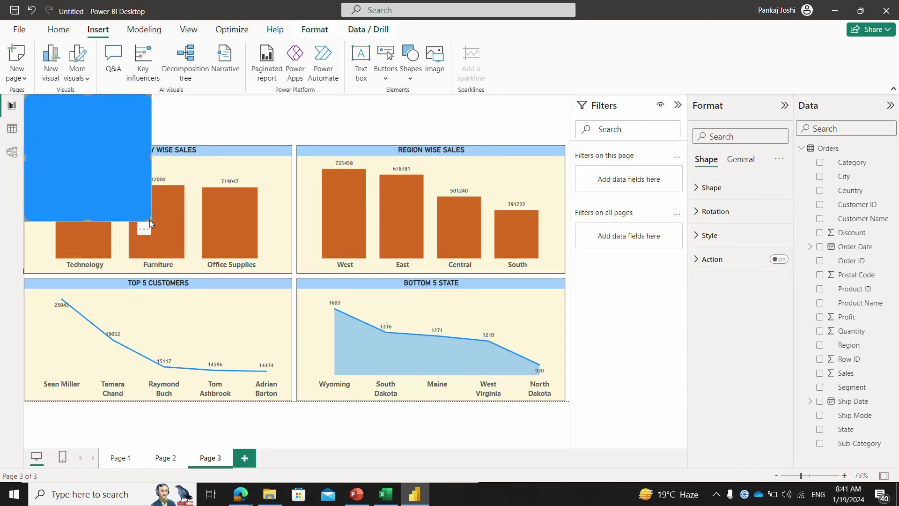
pyautogui.moveTo(150, 221); pyautogui.dragTo(445, 118)
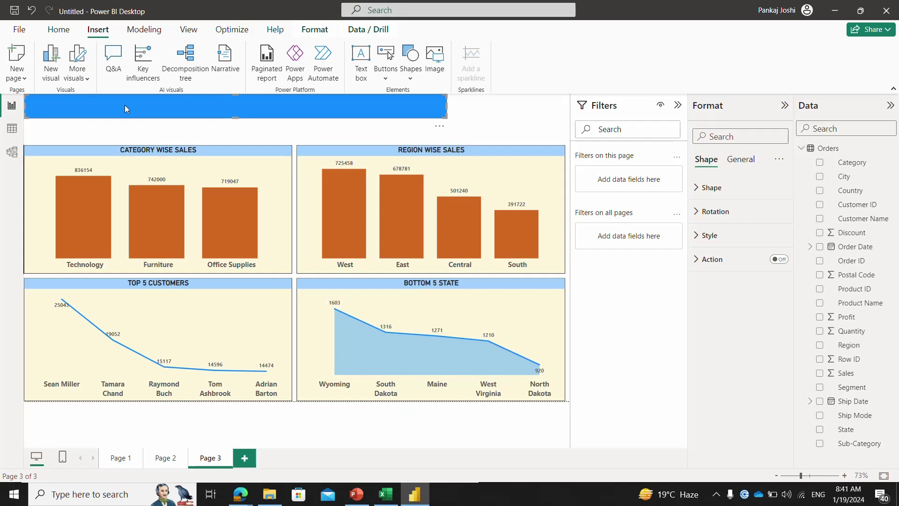
# Enable text on the banner rectangle and set it to "DASHBOARD IN DEMO".
pyautogui.click(700, 238)
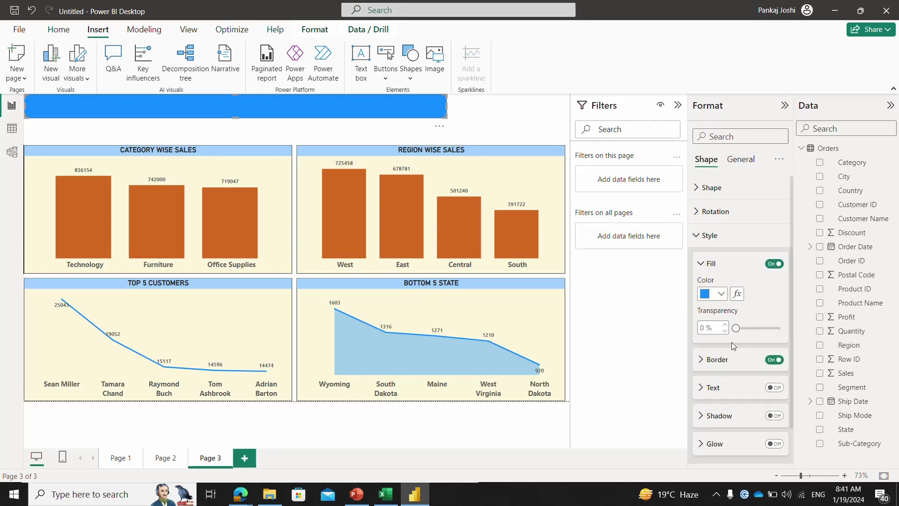
pyautogui.click(776, 389)
pyautogui.click(701, 390)
pyautogui.click(718, 418)
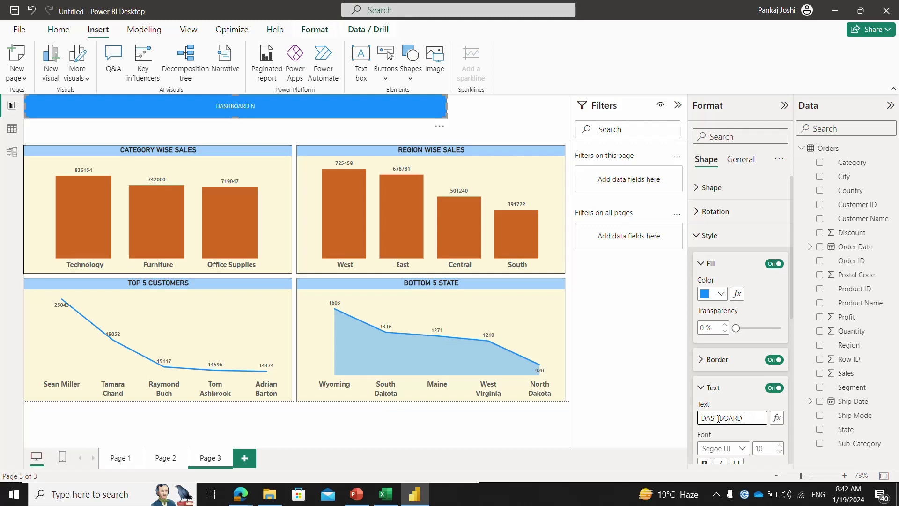
pyautogui.write('EMO')
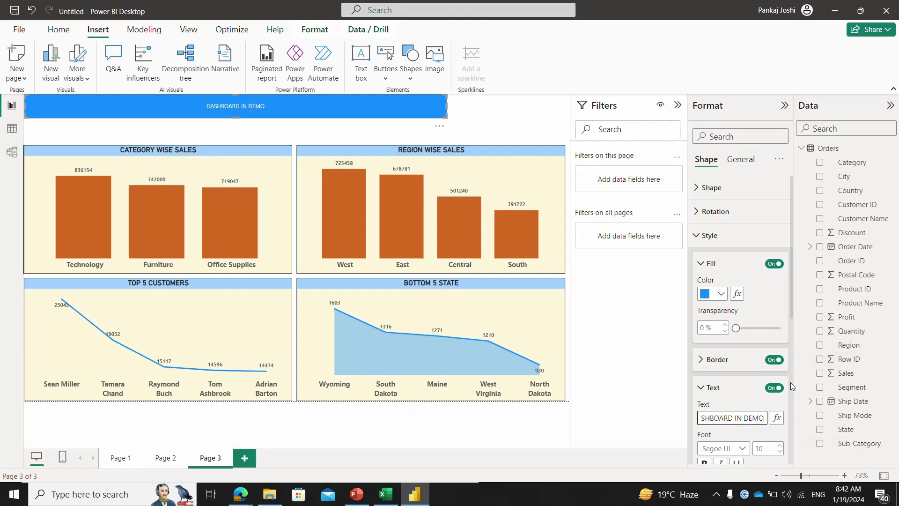
pyautogui.click(774, 387)
pyautogui.scroll(-5, 791, 388)
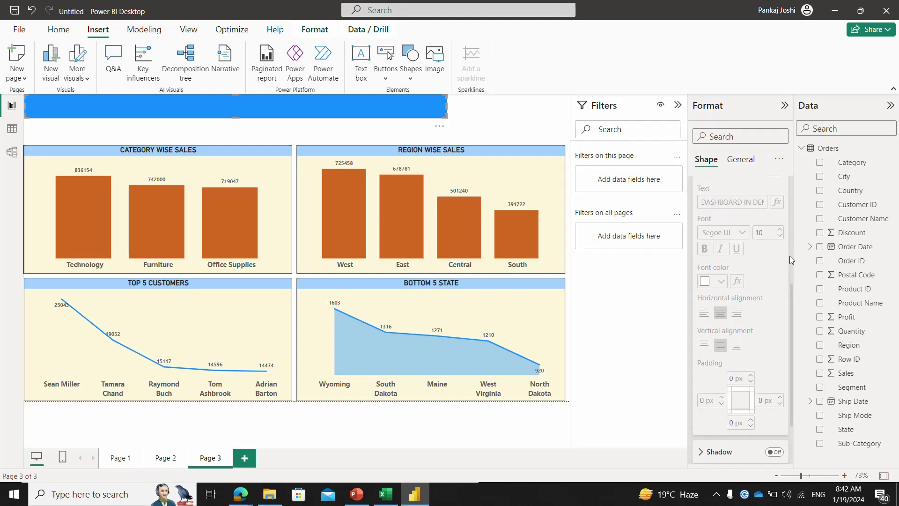
pyautogui.scroll(5, 789, 256)
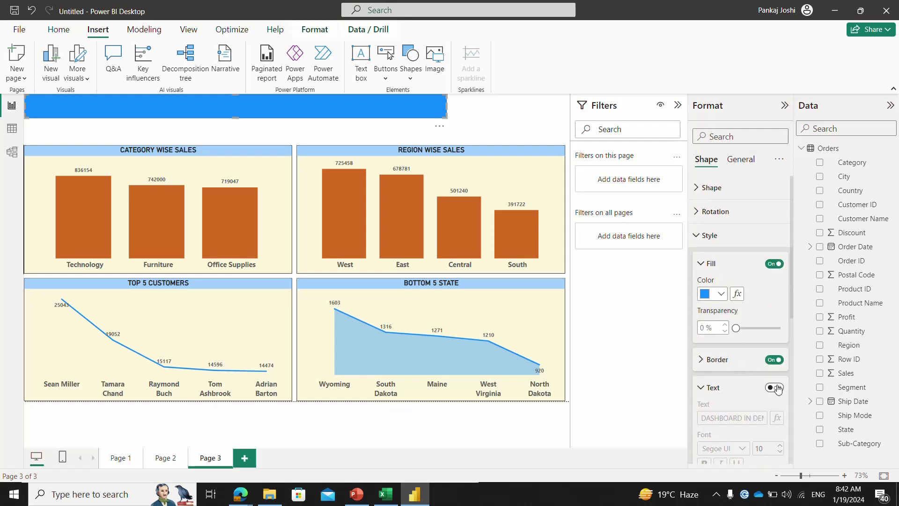
pyautogui.click(775, 388)
# Make the banner's text bold and set its font size to 20.
pyautogui.moveTo(791, 309); pyautogui.dragTo(800, 378)
pyautogui.click(704, 327)
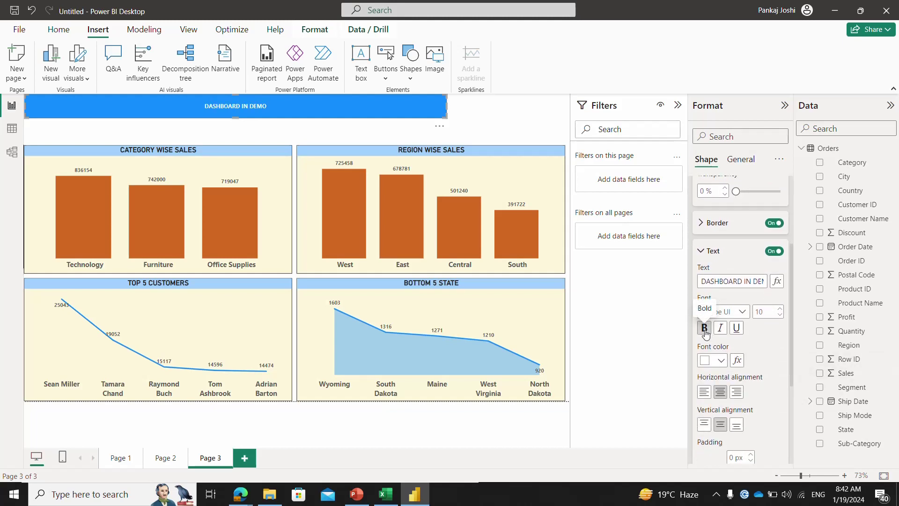
pyautogui.click(781, 309)
pyautogui.click(781, 308)
pyautogui.click(780, 309)
pyautogui.click(781, 309)
pyautogui.click(781, 309)
pyautogui.click(781, 309)
pyautogui.click(781, 309)
pyautogui.click(780, 309)
pyautogui.click(781, 309)
pyautogui.click(780, 309)
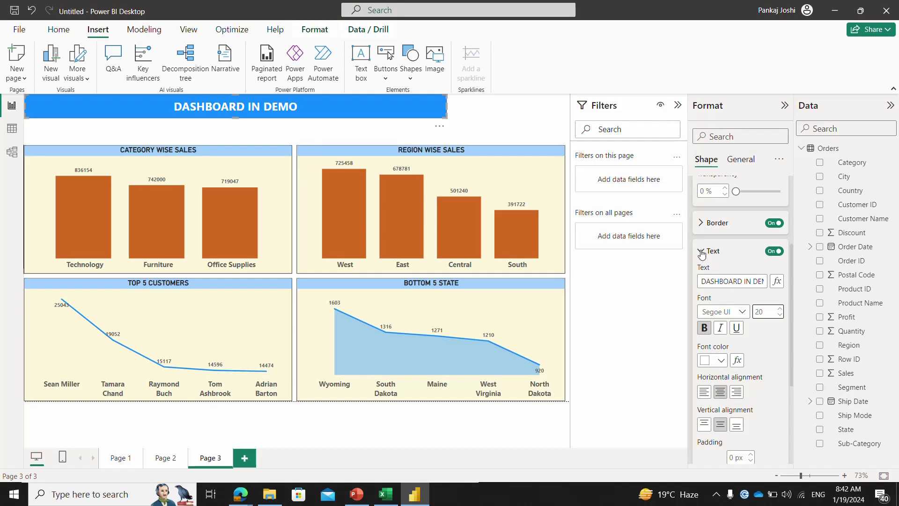
# Switch to the browser and select the Pale Turquoise hex code #afeeee on the color-code site's Cyan Colors page.
pyautogui.moveTo(792, 294); pyautogui.dragTo(796, 275)
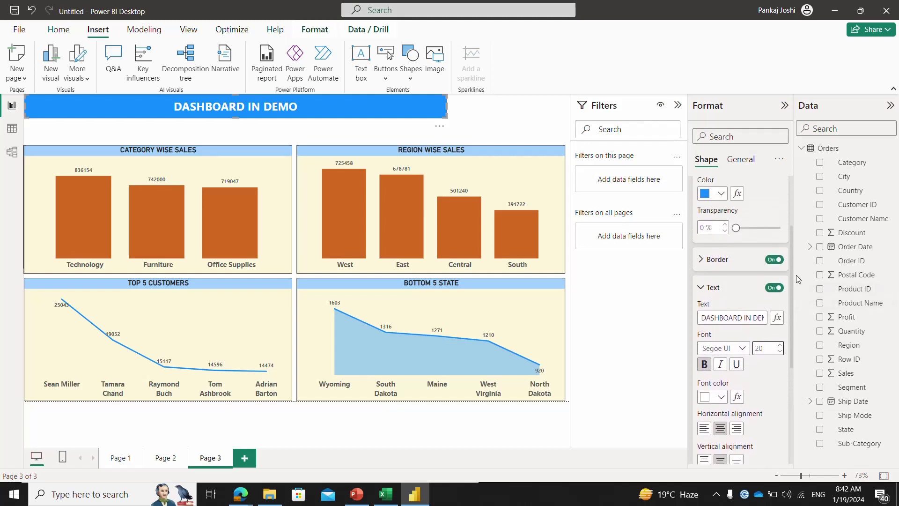
pyautogui.click(702, 293)
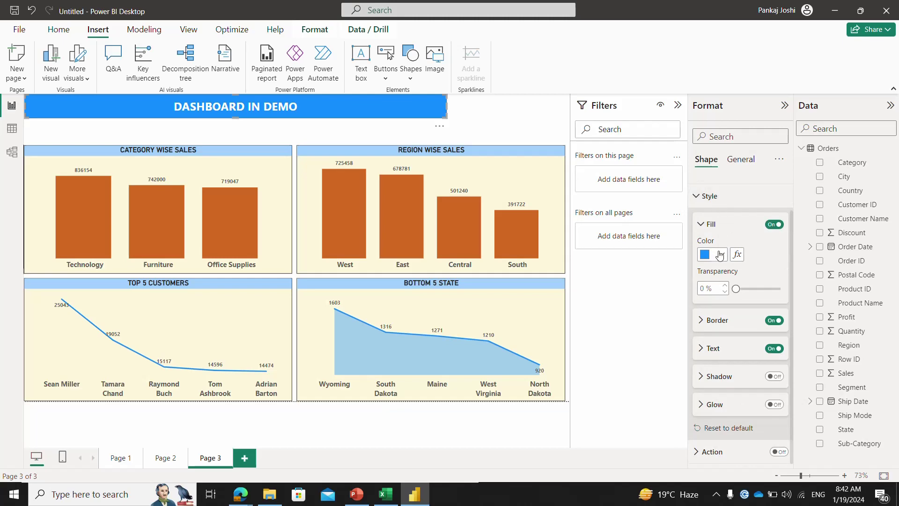
pyautogui.hotkey('alt', 'Tab')
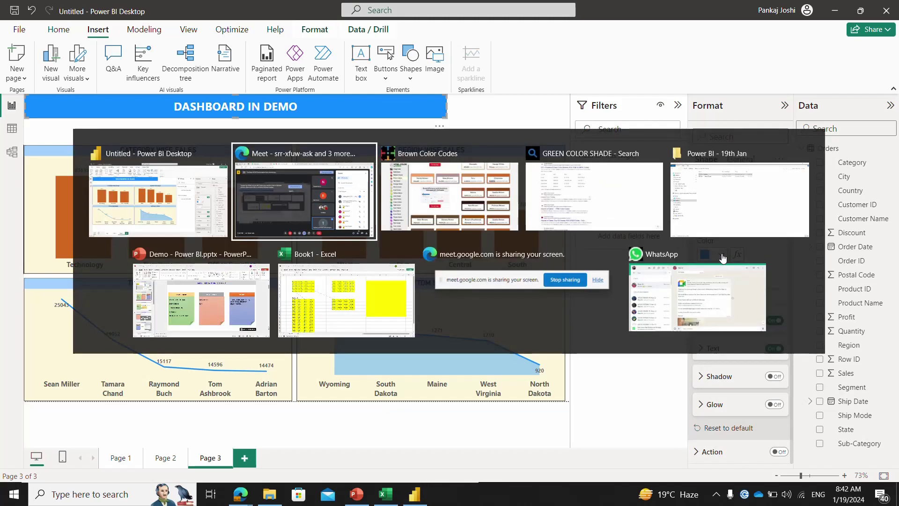
pyautogui.hotkey('alt', 'Tab')
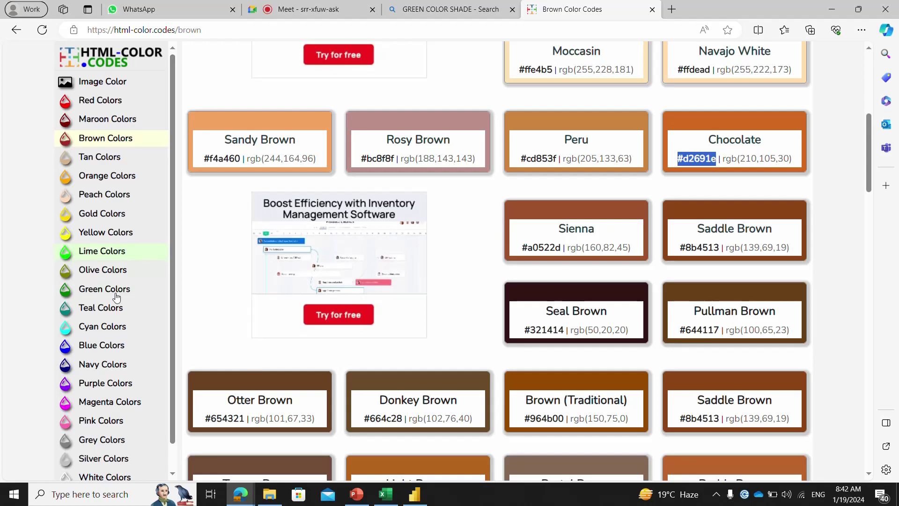
pyautogui.click(111, 330)
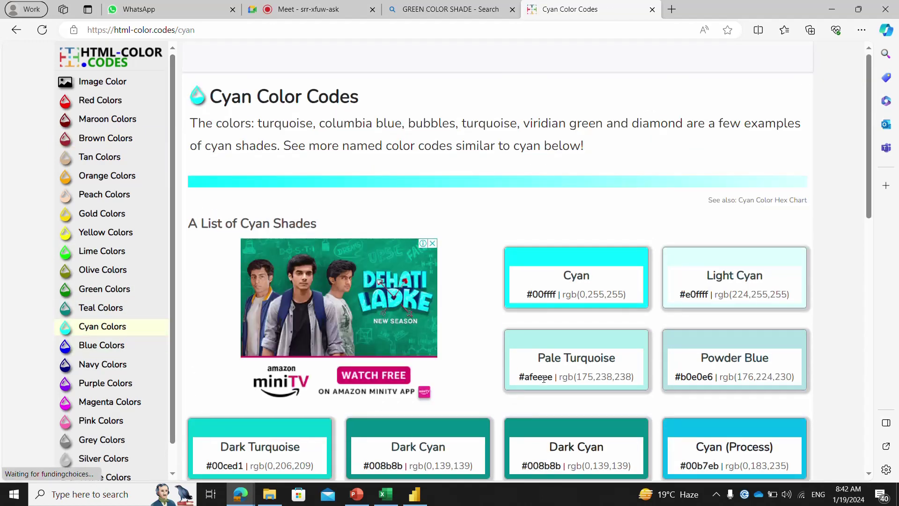
pyautogui.moveTo(552, 377); pyautogui.dragTo(506, 375)
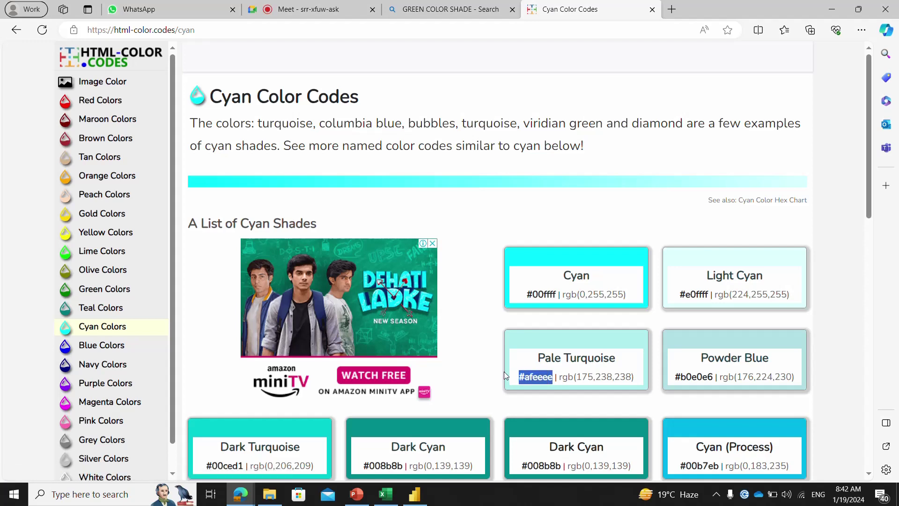
# Switch back to Power BI Desktop and set the banner's fill to the custom color #AFEEEE.
pyautogui.click(414, 494)
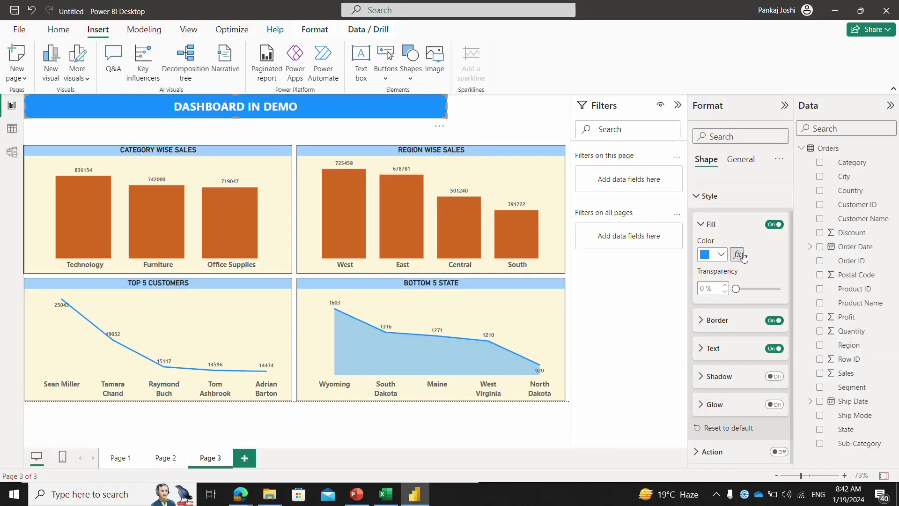
pyautogui.click(721, 255)
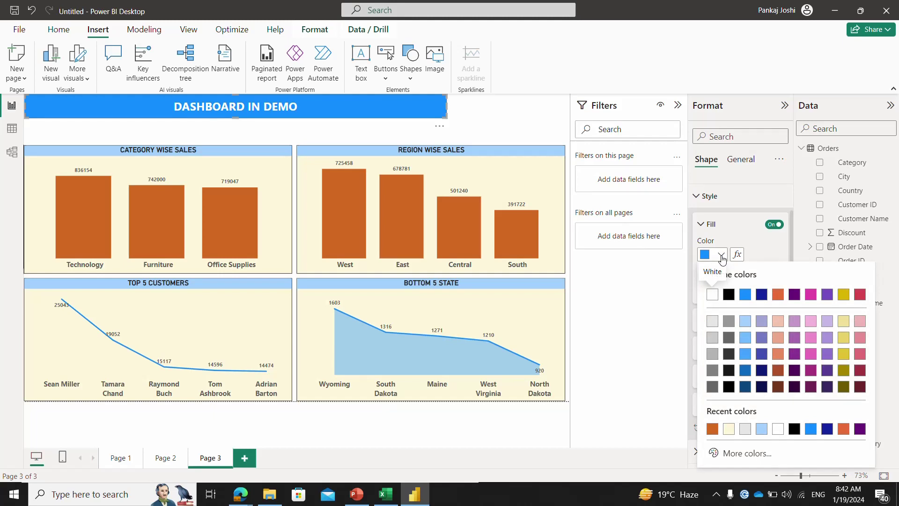
pyautogui.click(747, 454)
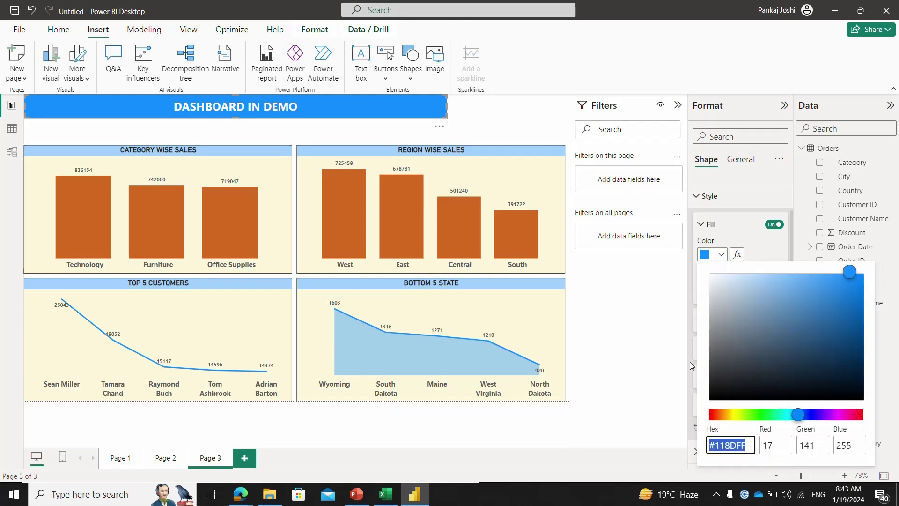
pyautogui.write('#AFEEEE')
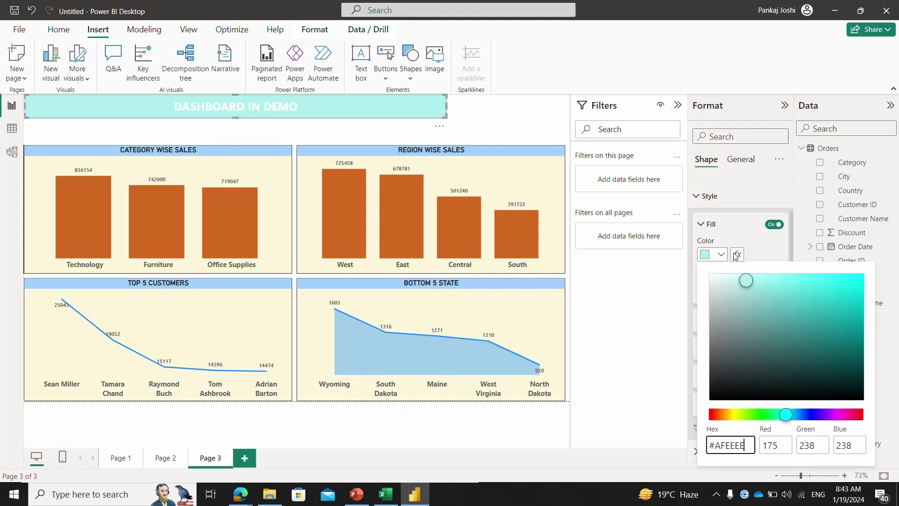
pyautogui.click(680, 286)
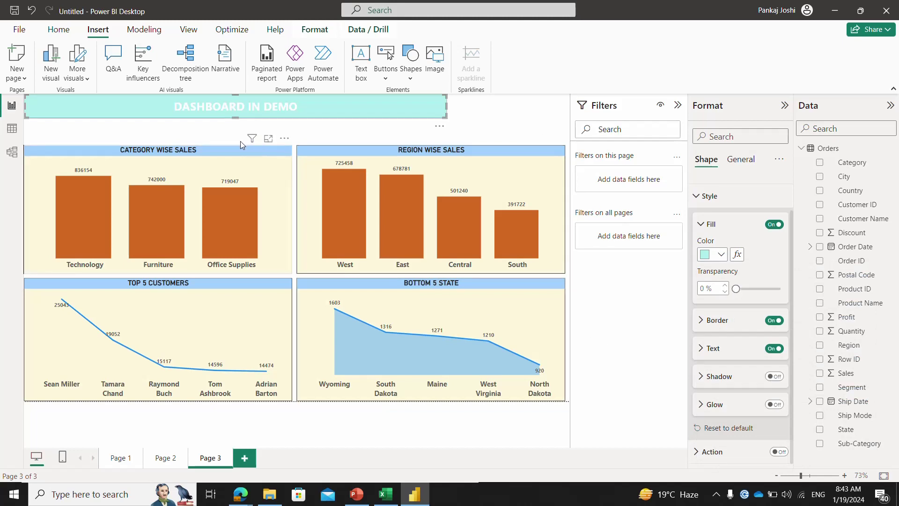
# Change the banner's text color to black and resize the banner to about 70% of the page width.
pyautogui.click(699, 349)
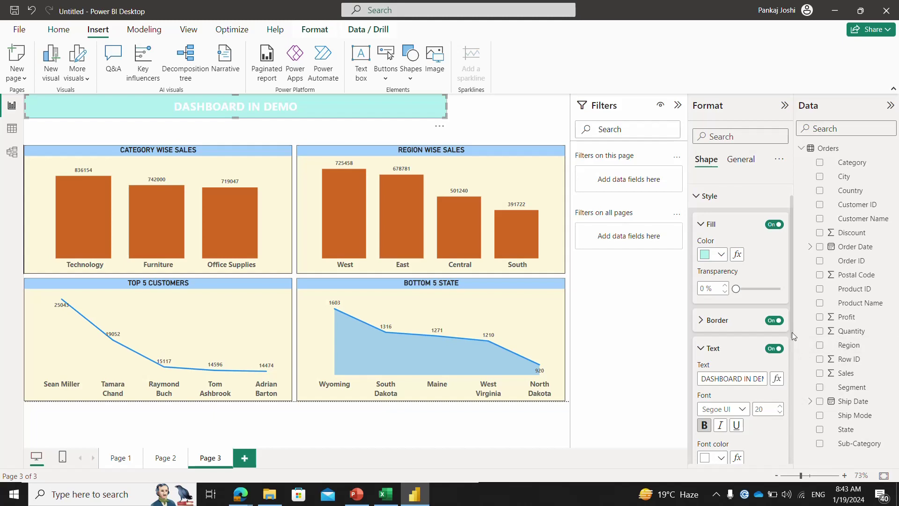
pyautogui.scroll(-3, 791, 333)
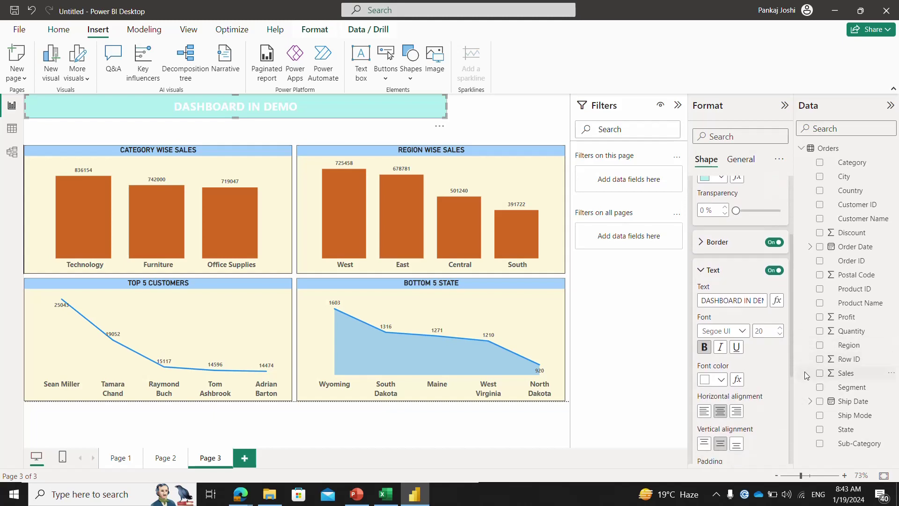
pyautogui.click(721, 379)
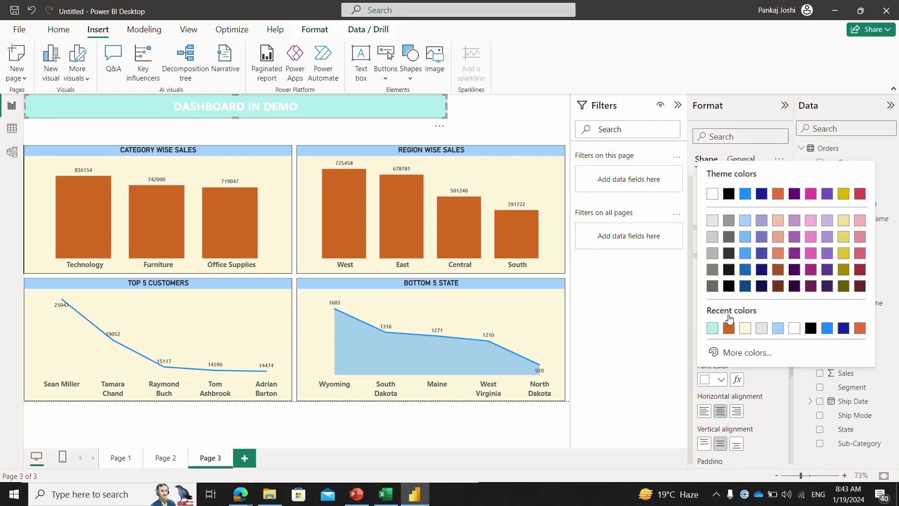
pyautogui.click(729, 194)
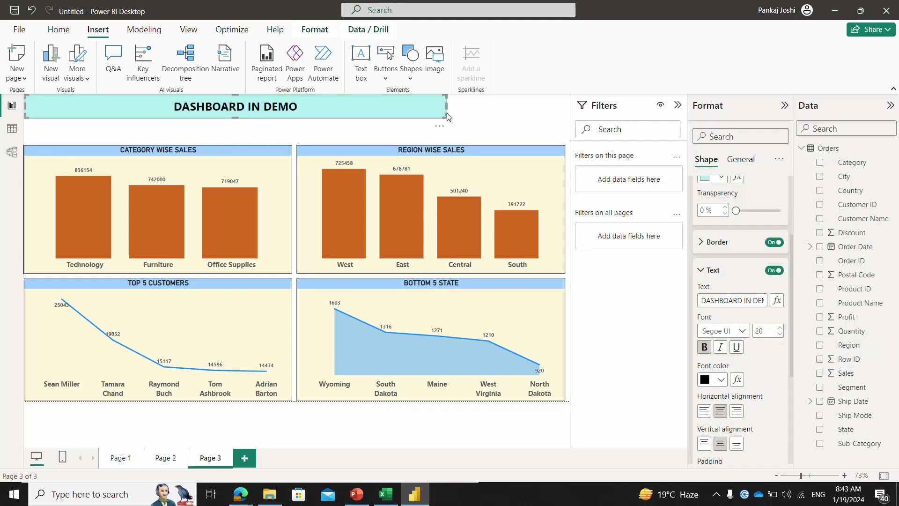
pyautogui.moveTo(447, 113); pyautogui.dragTo(564, 107)
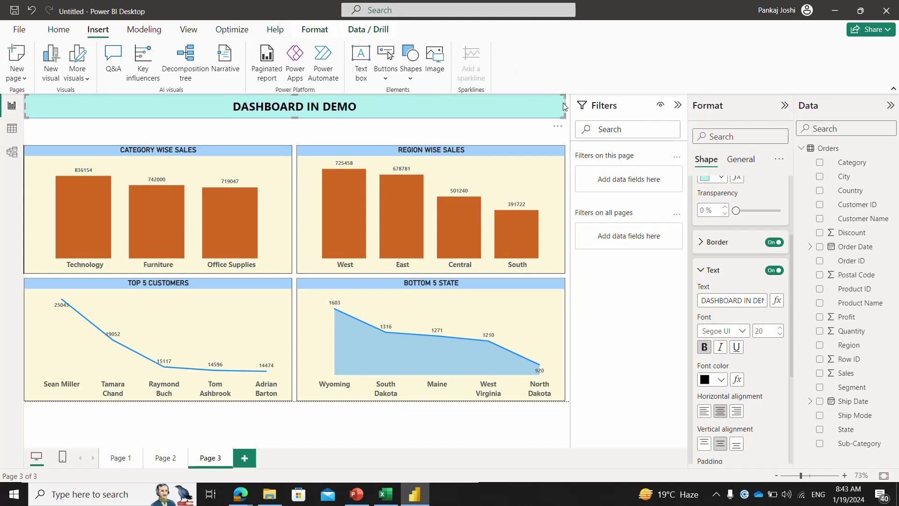
pyautogui.moveTo(564, 103); pyautogui.dragTo(407, 125)
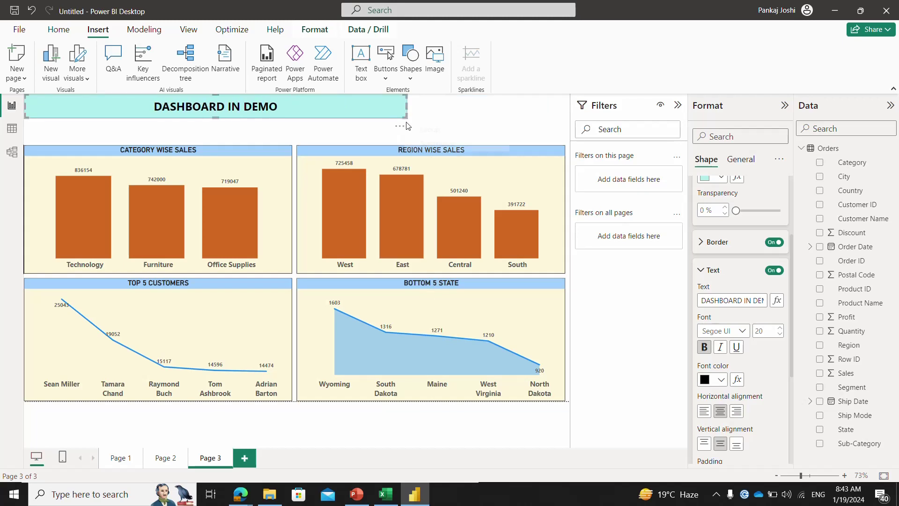
# Add a small card visual beside the banner's right end and show the sum of Sales in it.
pyautogui.click(459, 114)
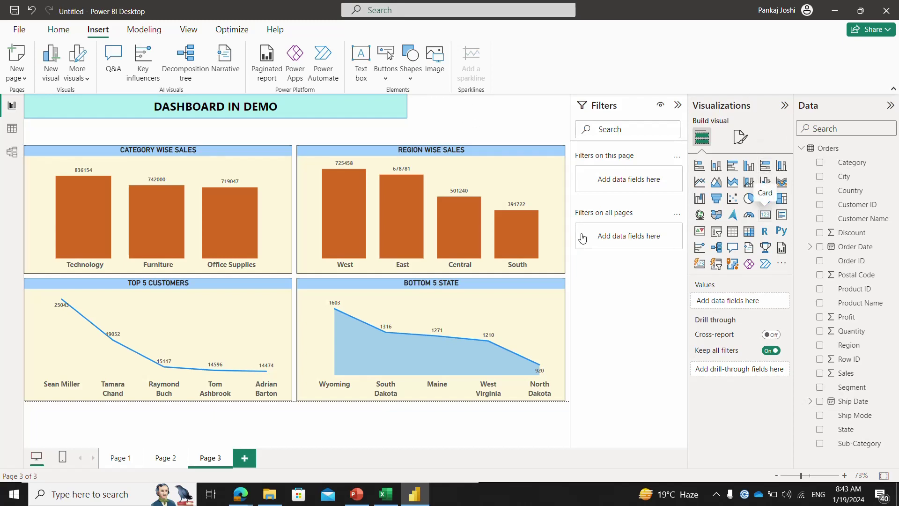
pyautogui.moveTo(193, 263); pyautogui.dragTo(470, 103)
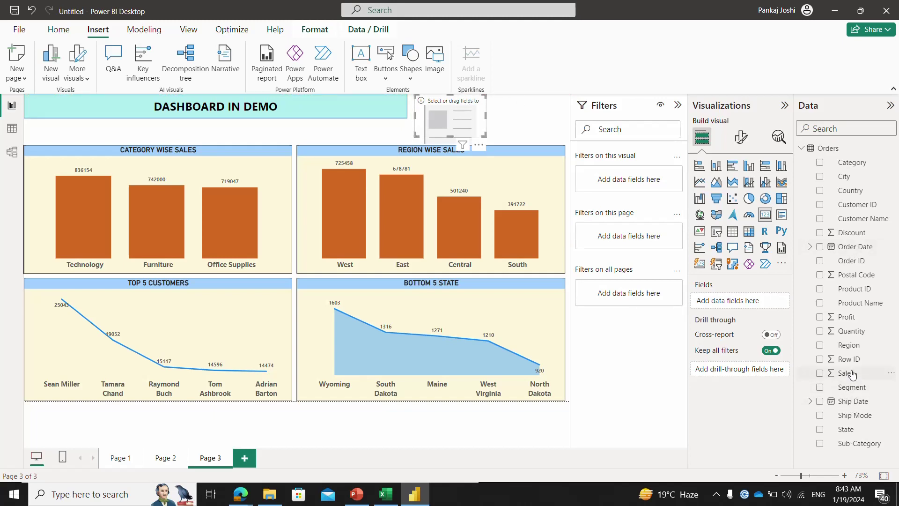
pyautogui.moveTo(846, 373); pyautogui.dragTo(760, 304)
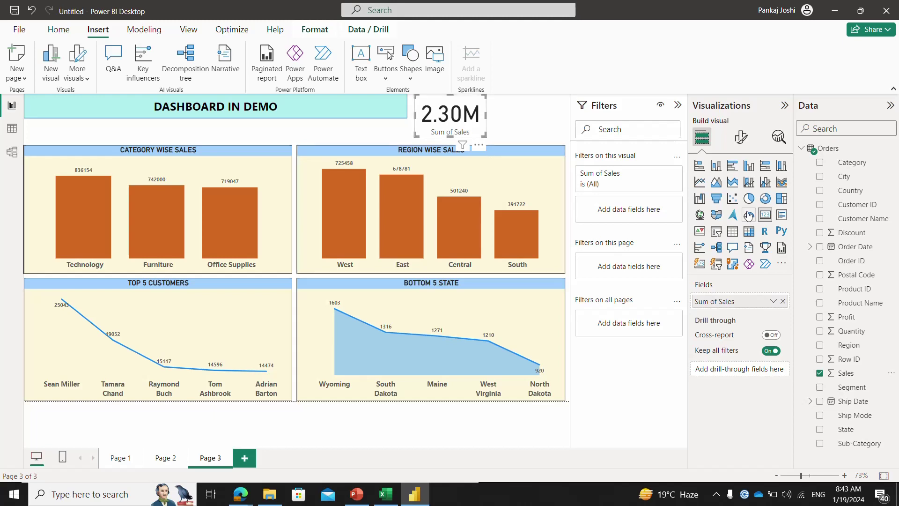
# Format the card's callout value with font size 24, display units None and 0 decimal places.
pyautogui.click(742, 138)
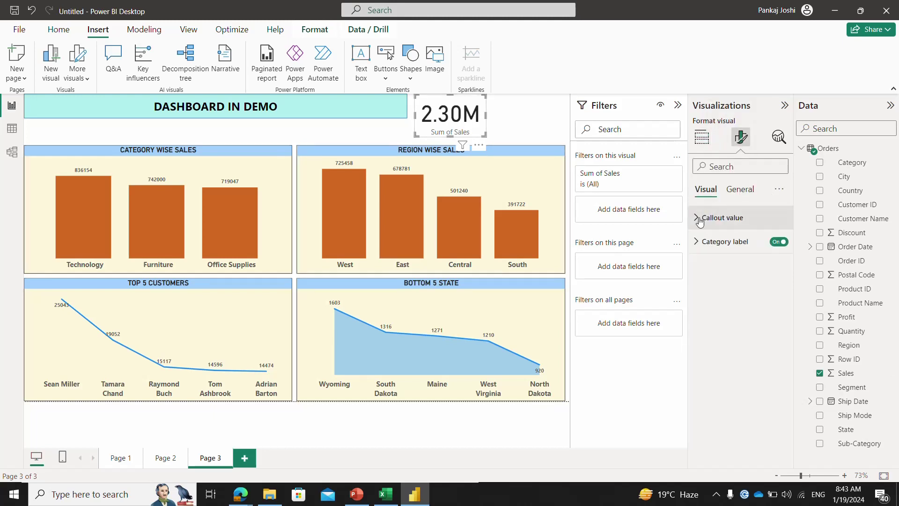
pyautogui.click(701, 217)
pyautogui.click(765, 261)
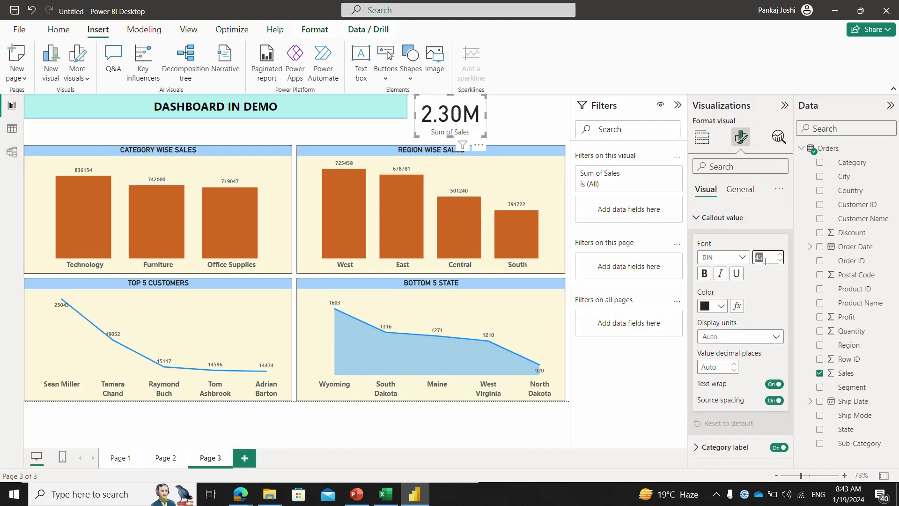
pyautogui.write('24')
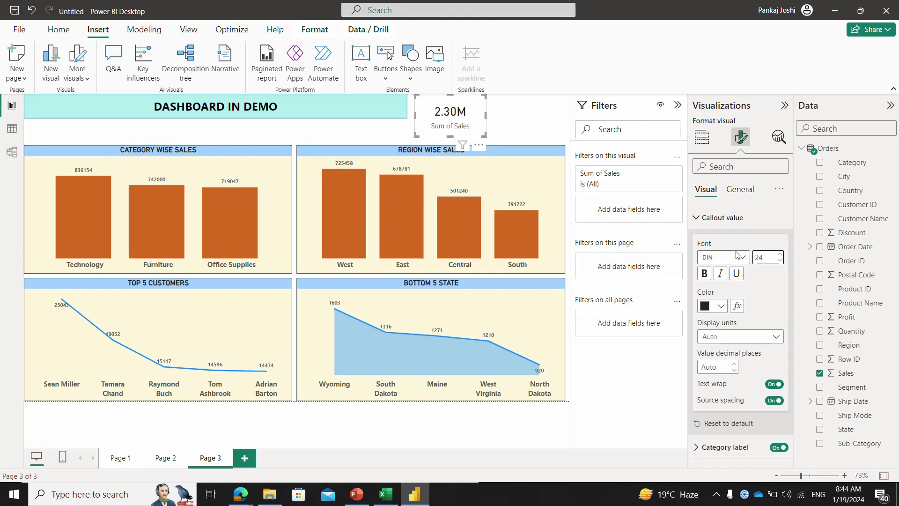
pyautogui.click(742, 337)
pyautogui.click(742, 336)
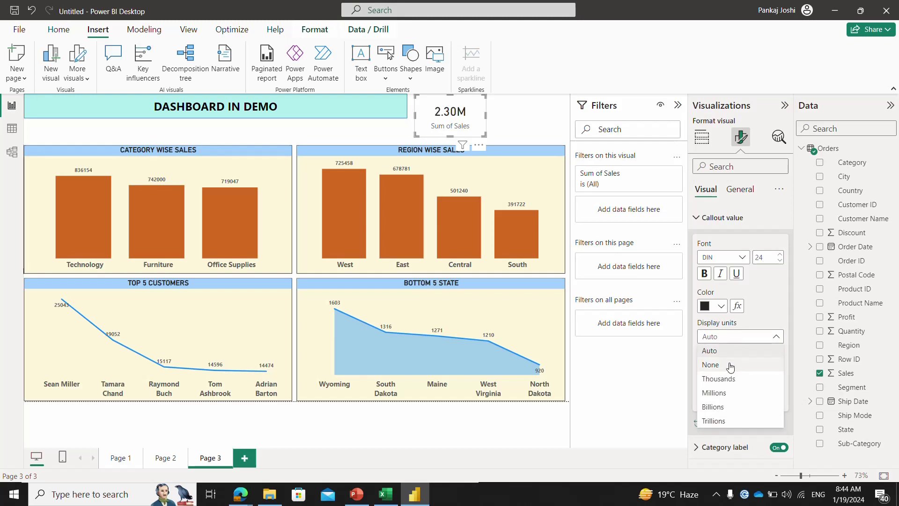
pyautogui.click(730, 366)
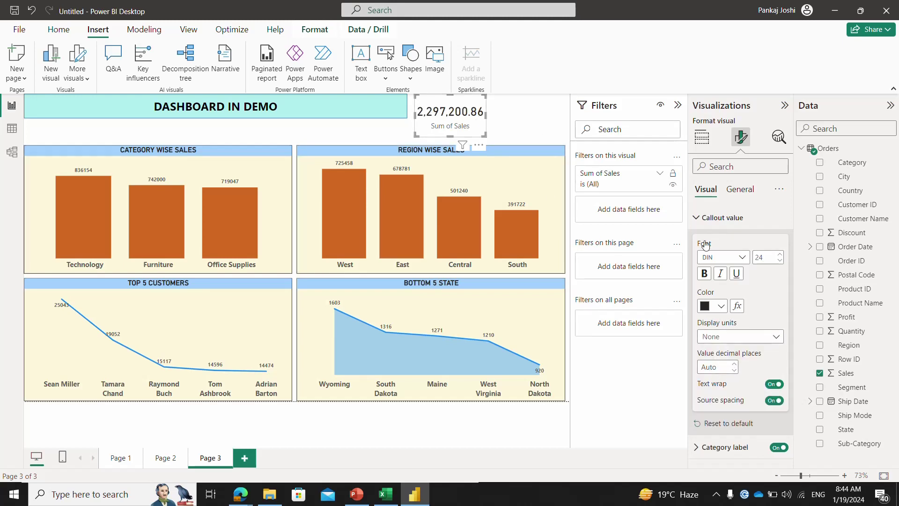
pyautogui.click(717, 366)
pyautogui.write('0')
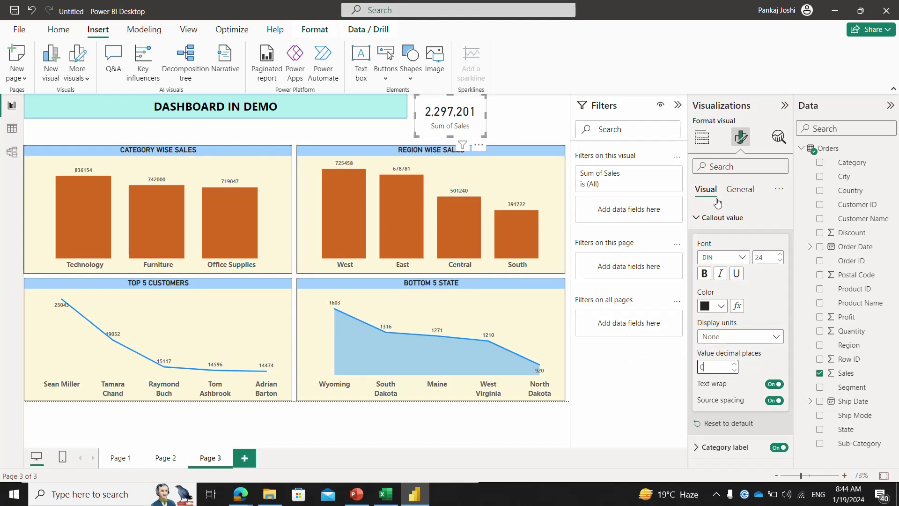
# Turn off the card's category label.
pyautogui.click(697, 219)
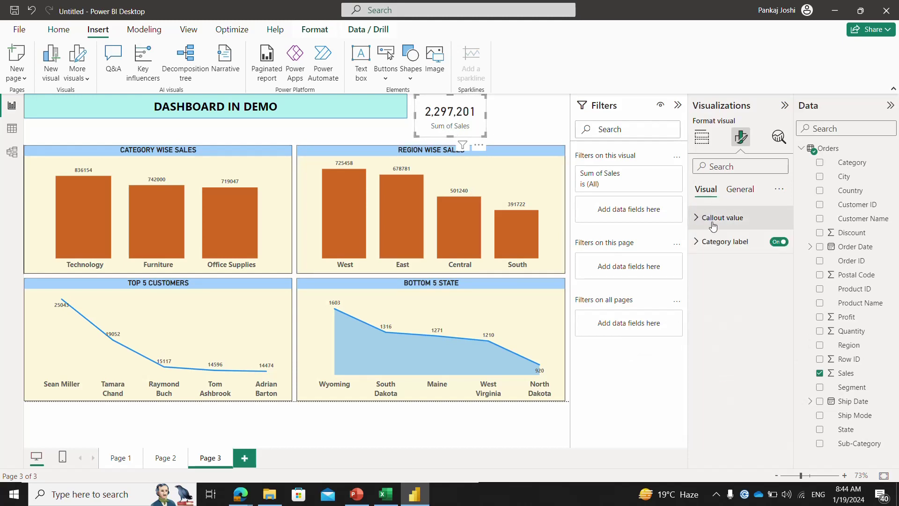
pyautogui.click(698, 248)
pyautogui.click(779, 241)
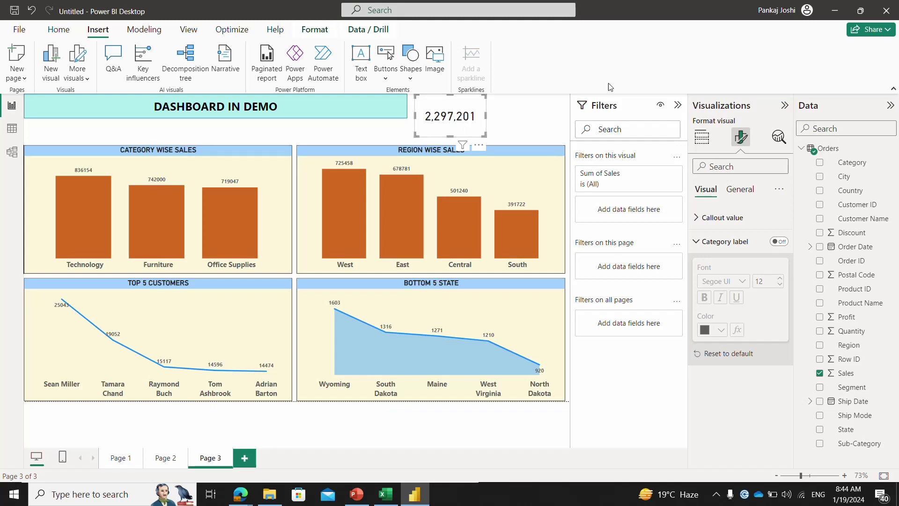
pyautogui.click(697, 242)
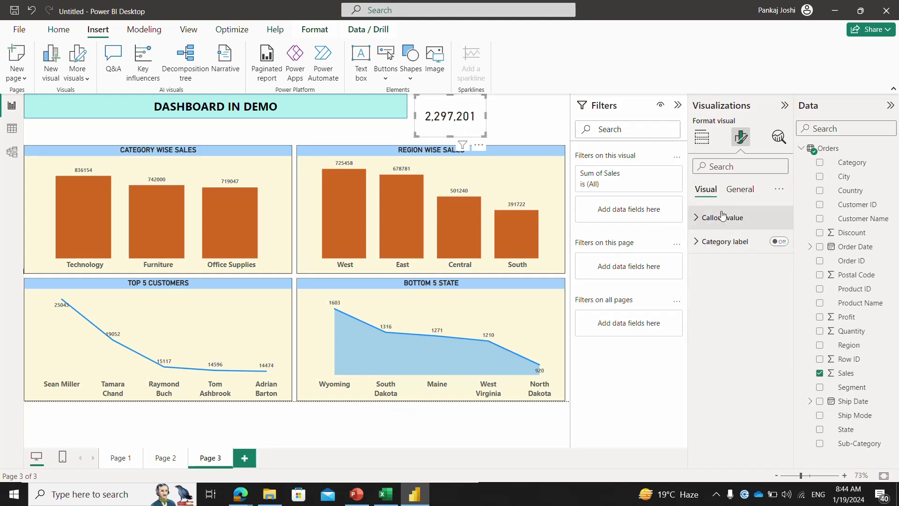
# Turn on the card's title and set its text to "SALES".
pyautogui.click(740, 191)
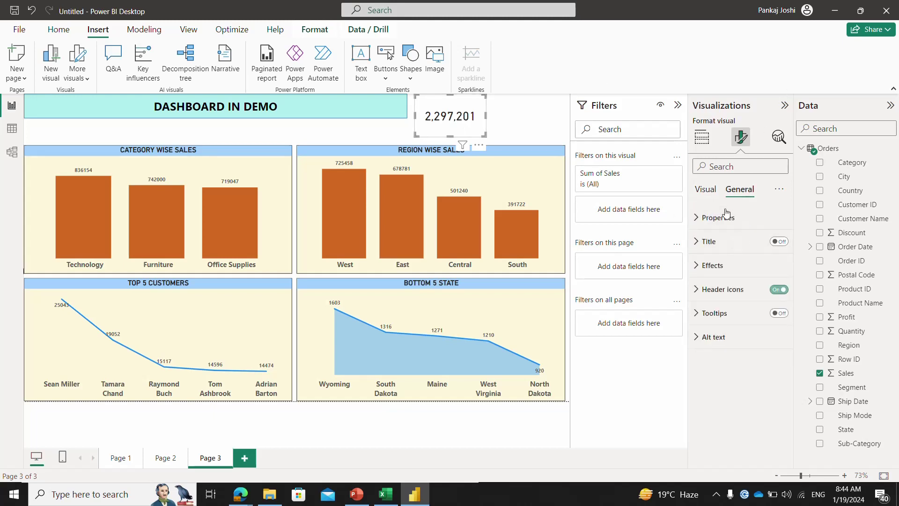
pyautogui.click(779, 241)
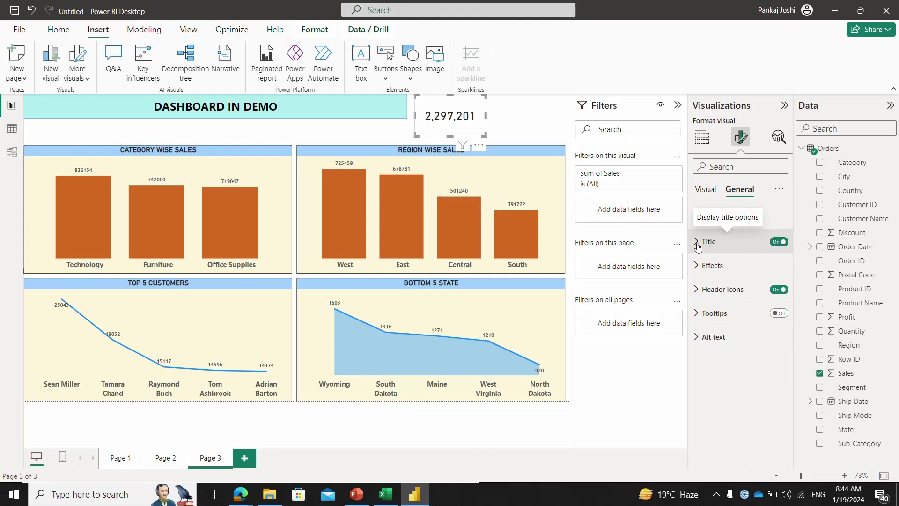
pyautogui.click(718, 241)
pyautogui.click(722, 300)
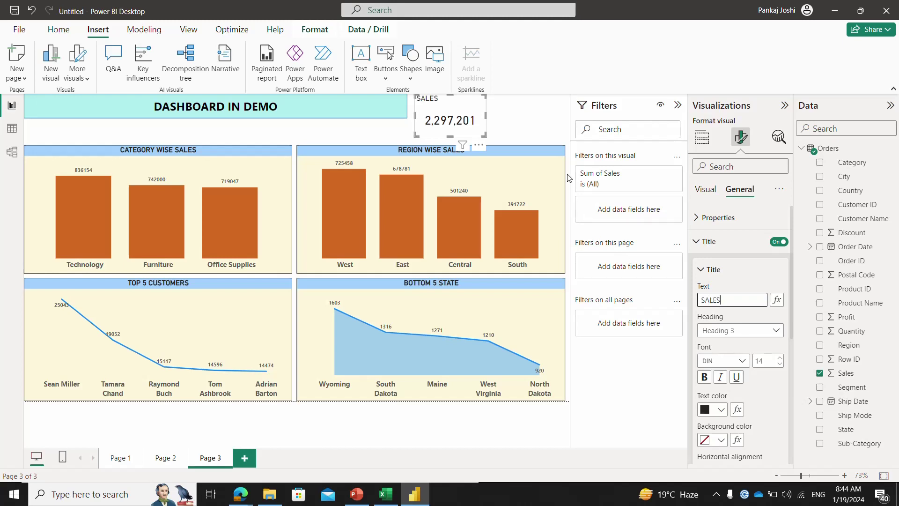
# Give the card's title the same light blue background as the chart titles, make it bold and center it.
pyautogui.click(721, 412)
pyautogui.click(721, 412)
pyautogui.click(721, 439)
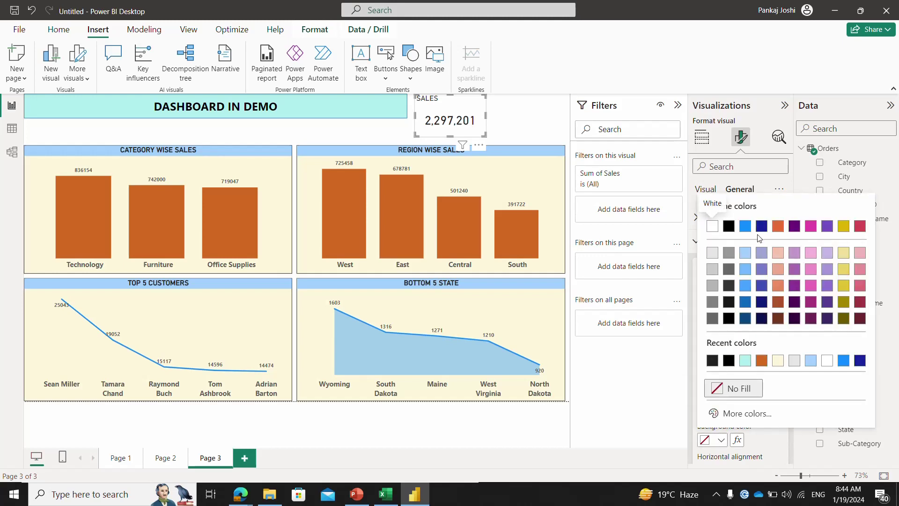
pyautogui.click(745, 257)
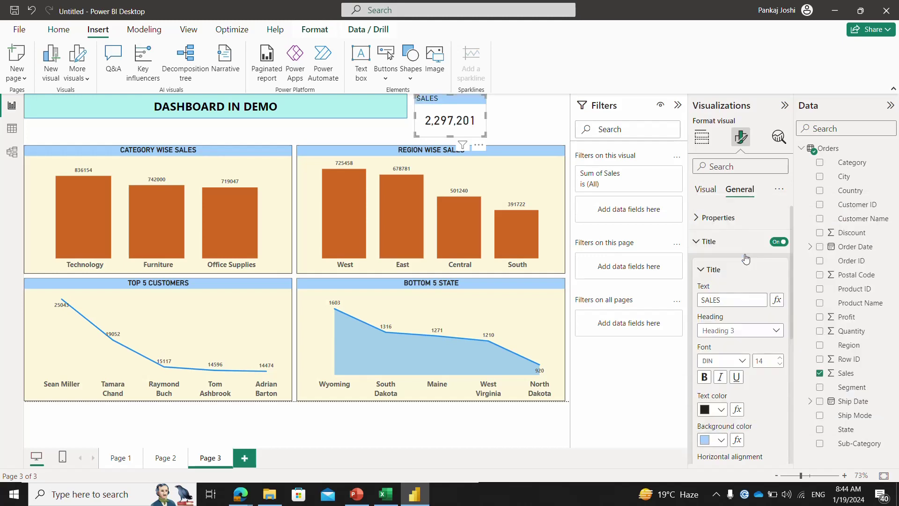
pyautogui.click(704, 377)
pyautogui.moveTo(793, 337); pyautogui.dragTo(799, 373)
pyautogui.click(721, 397)
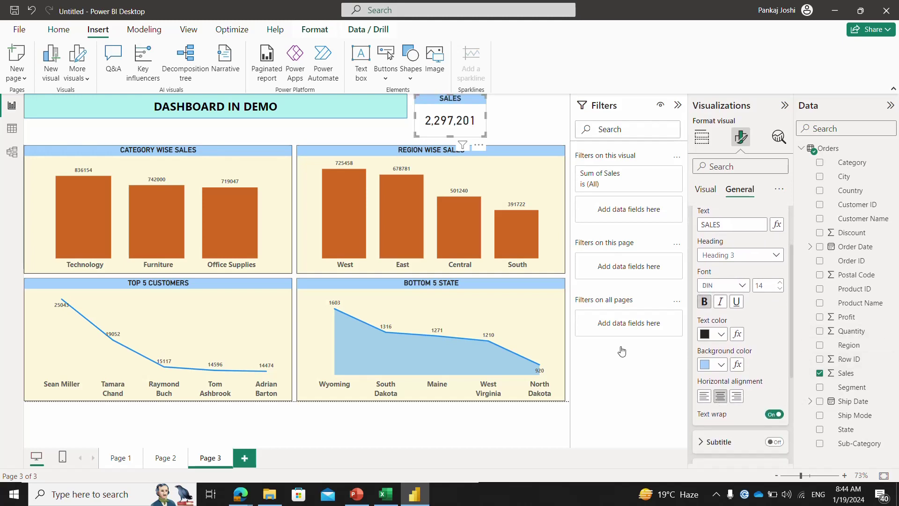
# Shrink the SALES card so that it fits closely around its title and value.
pyautogui.rightClick(485, 136)
pyautogui.click(485, 137)
pyautogui.moveTo(482, 134); pyautogui.dragTo(474, 123)
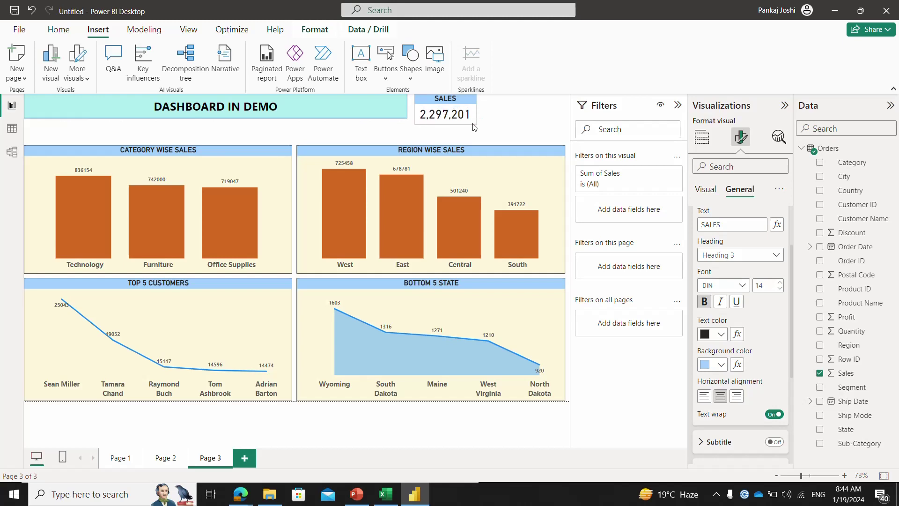
# Make the "DASHBOARD IN DEMO" banner as tall as the SALES card and move the card closer to the banner's right end.
pyautogui.click(405, 118)
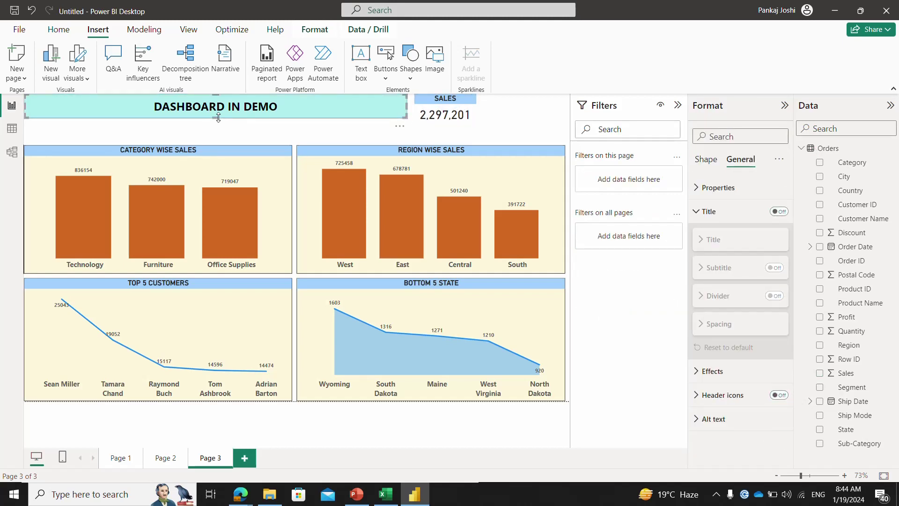
pyautogui.moveTo(218, 118); pyautogui.dragTo(218, 125)
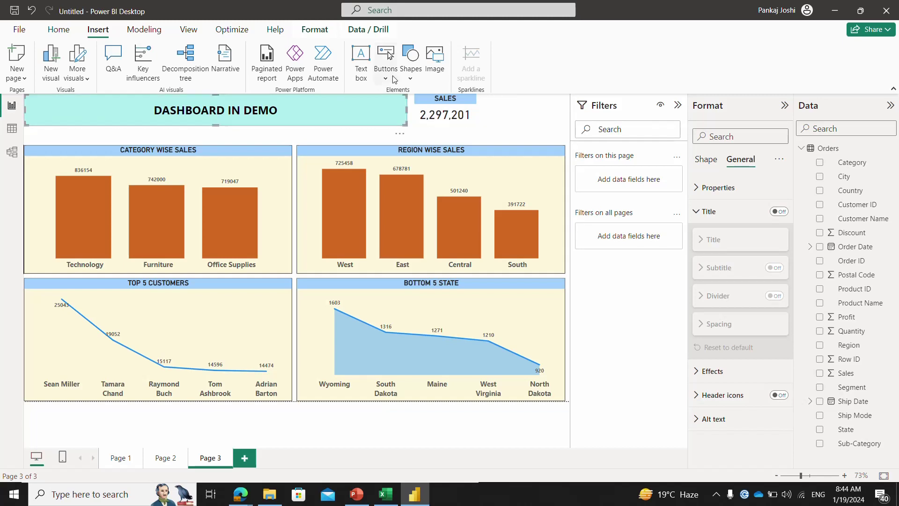
pyautogui.click(449, 102)
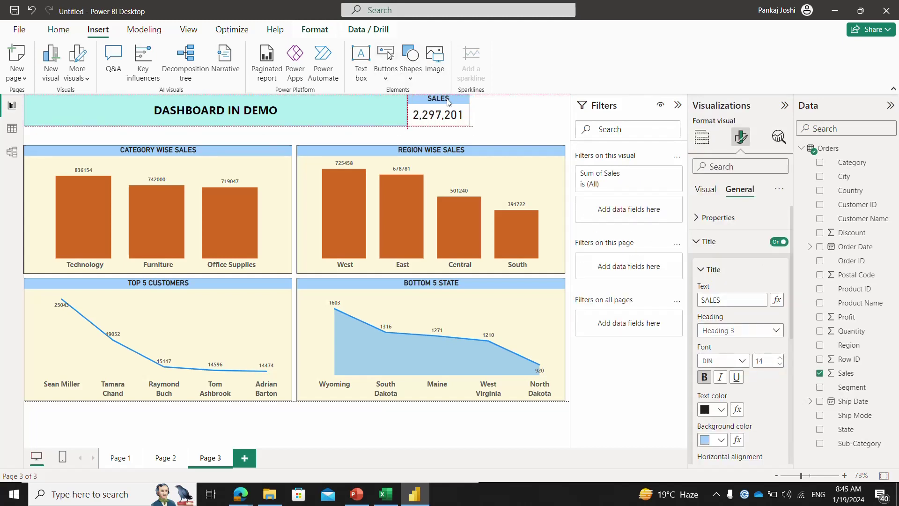
pyautogui.moveTo(446, 102); pyautogui.dragTo(444, 102)
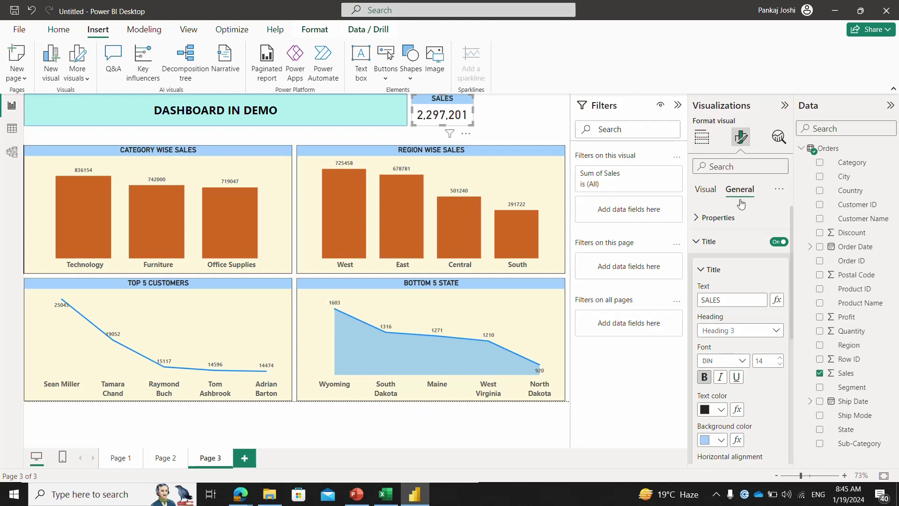
# Turn on the visual border of the SALES card.
pyautogui.click(697, 242)
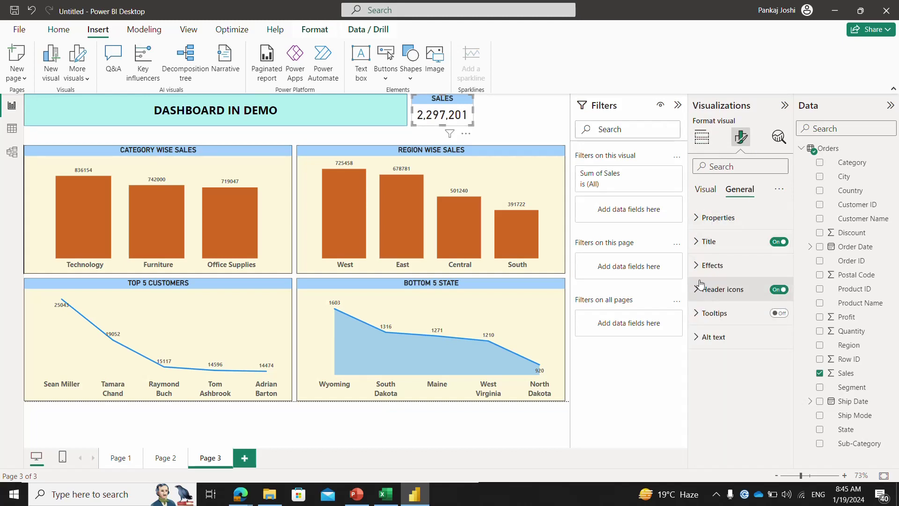
pyautogui.click(696, 264)
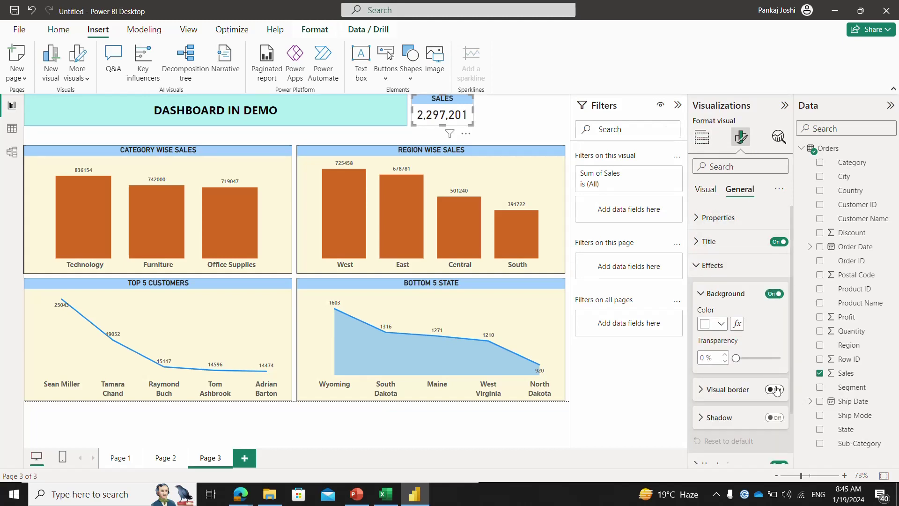
pyautogui.click(776, 390)
pyautogui.click(510, 129)
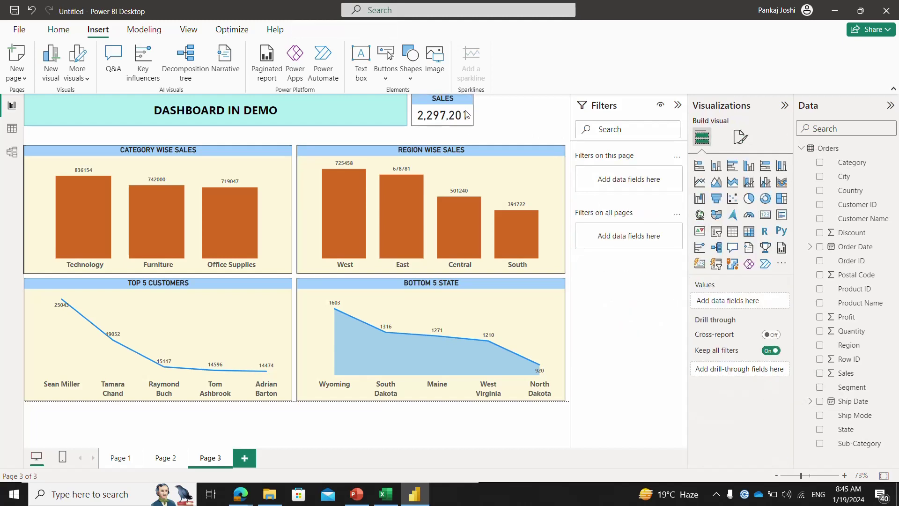
# Duplicate the SALES card and place the copy directly to its right, level with the original.
pyautogui.click(461, 109)
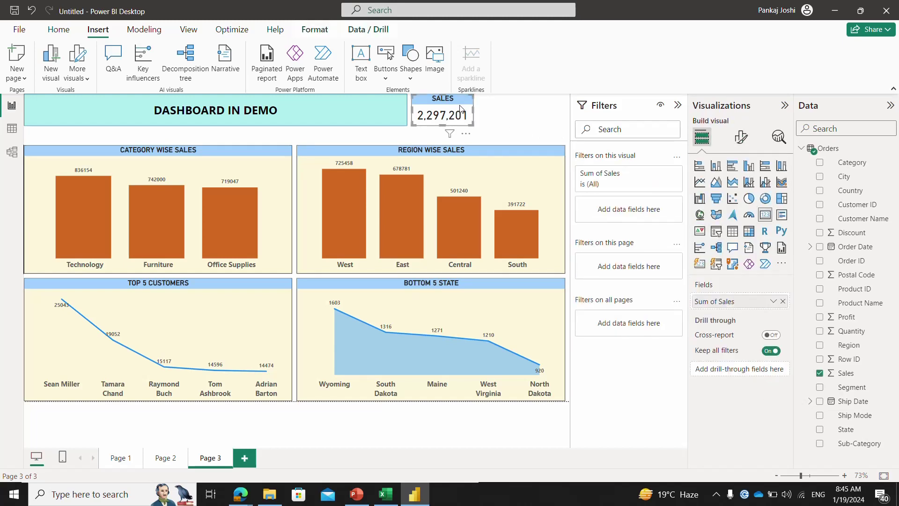
pyautogui.hotkey('ctrl', 'v')
pyautogui.moveTo(461, 109); pyautogui.dragTo(525, 95)
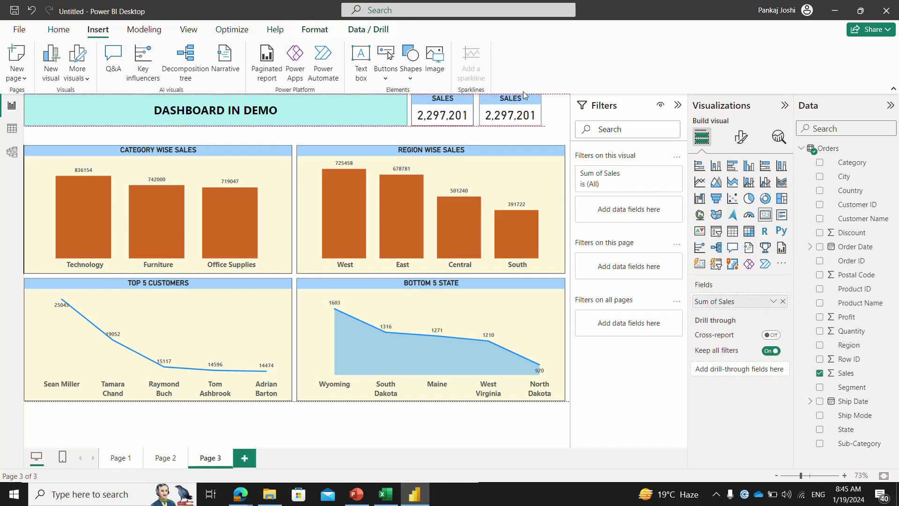
# Replace the Sales field in the copied card with the Profit field.
pyautogui.click(741, 137)
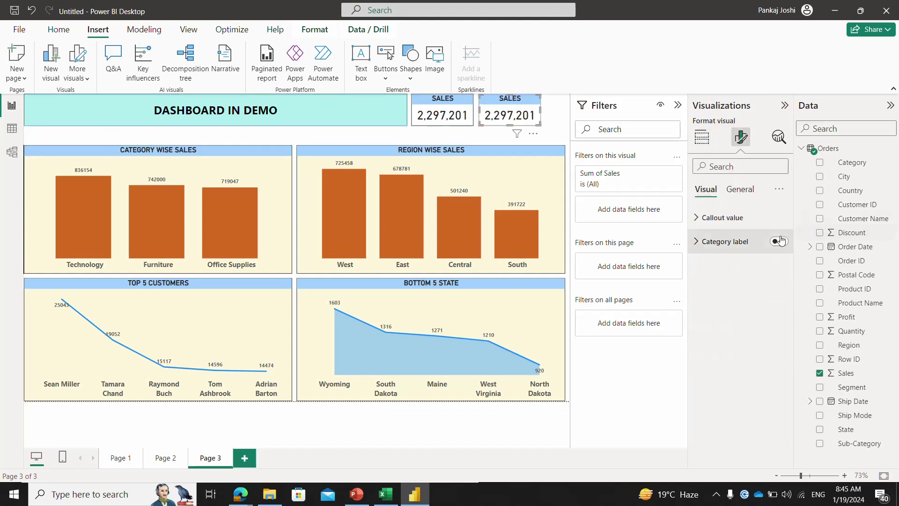
pyautogui.click(702, 136)
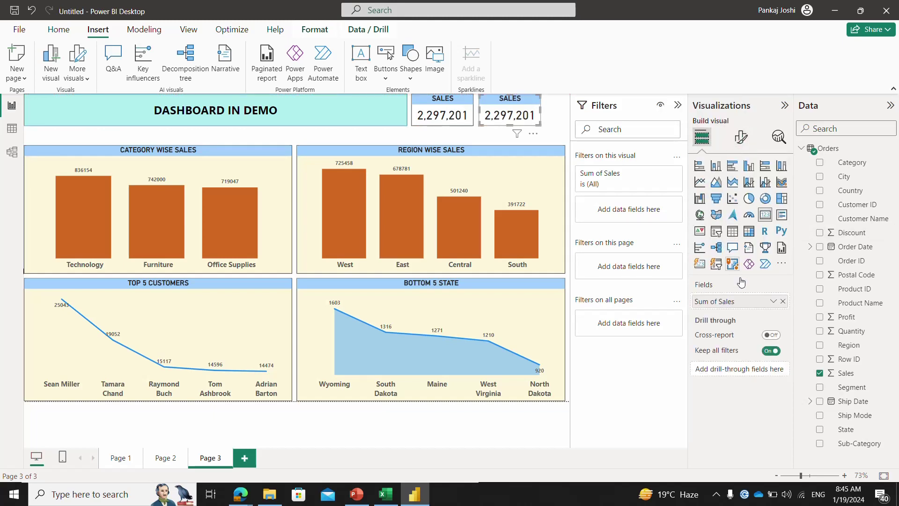
pyautogui.click(781, 301)
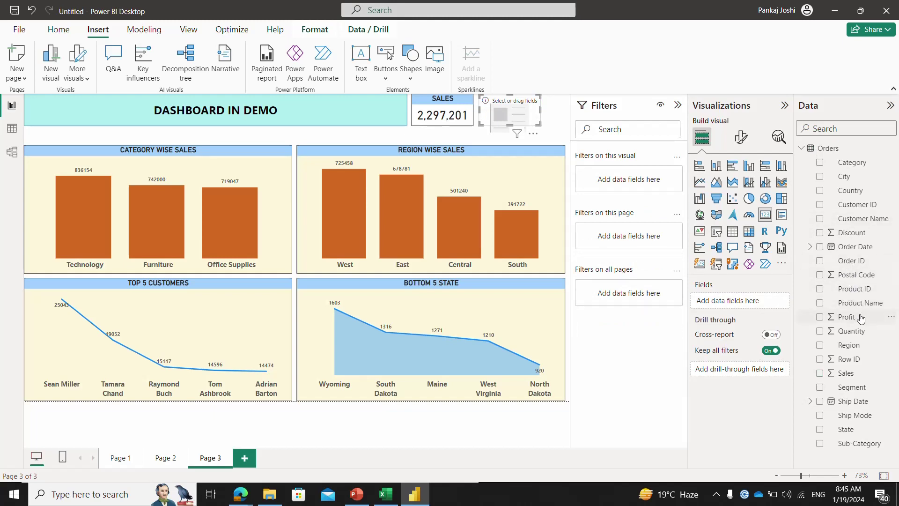
pyautogui.moveTo(861, 318); pyautogui.dragTo(738, 301)
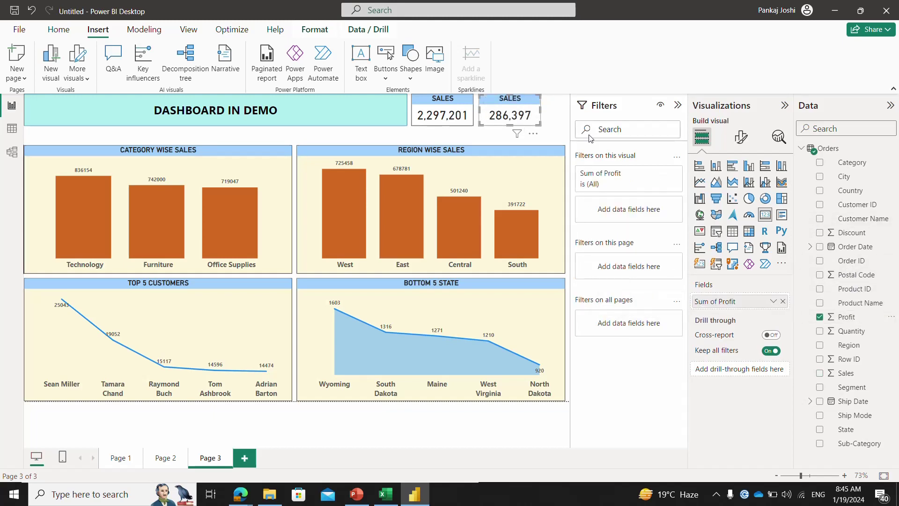
# Change the copied card's title text to "PROFIT".
pyautogui.click(740, 136)
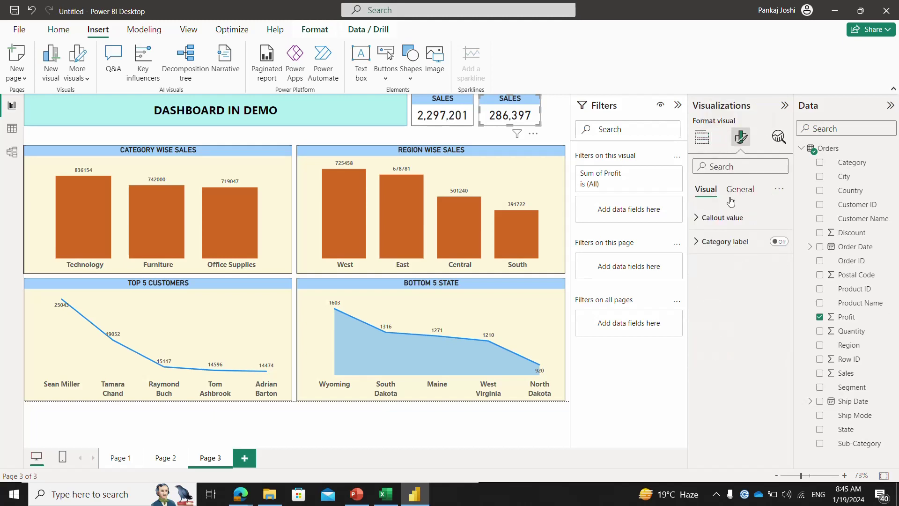
pyautogui.click(742, 191)
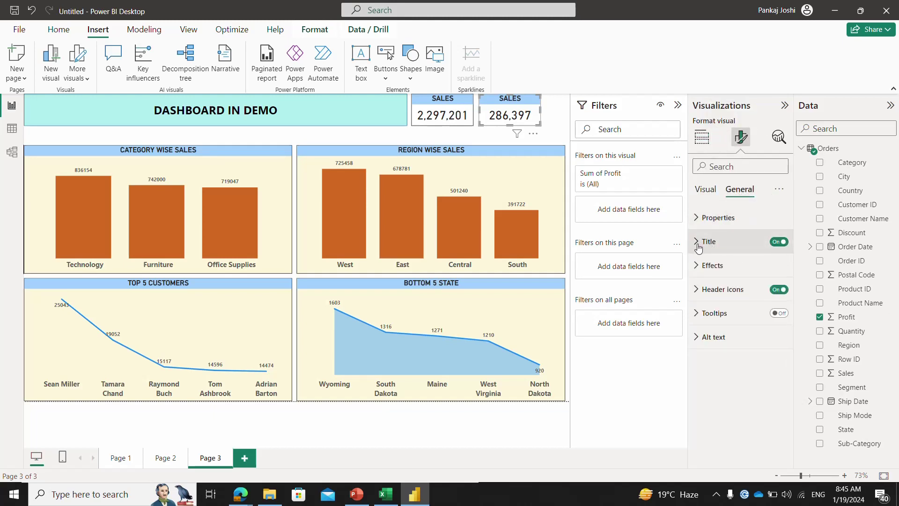
pyautogui.click(699, 242)
pyautogui.doubleClick(714, 300)
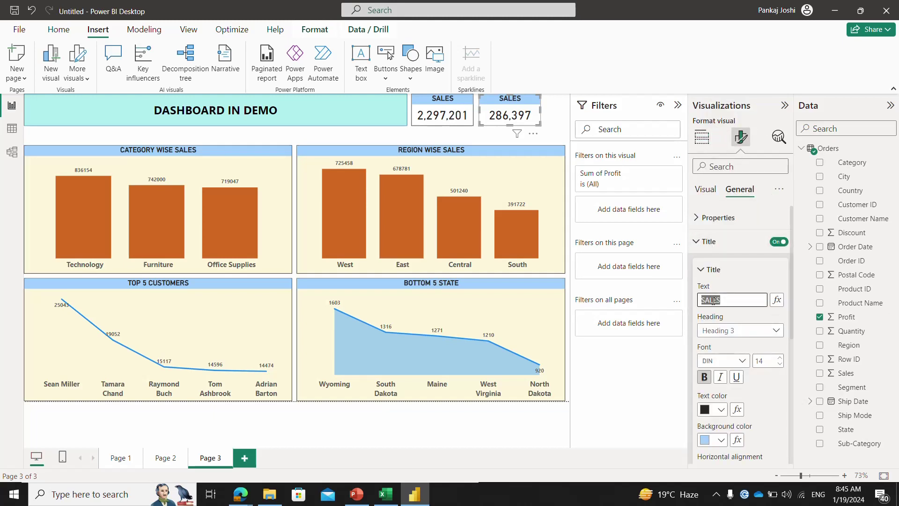
pyautogui.write('p')
pyautogui.press('BackSpace')
# Move the PROFIT card to the page's right edge and the SALES card right beside it.
pyautogui.moveTo(525, 102); pyautogui.dragTo(555, 102)
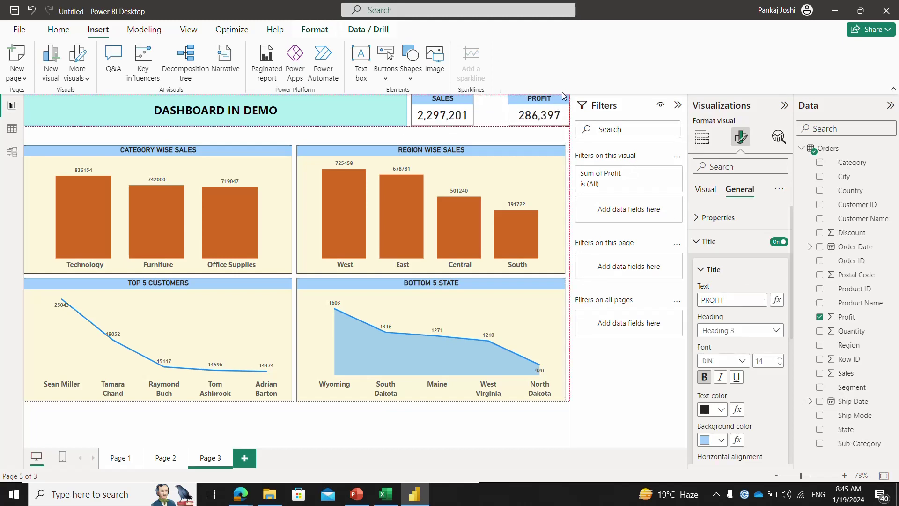
pyautogui.moveTo(439, 103); pyautogui.dragTo(468, 93)
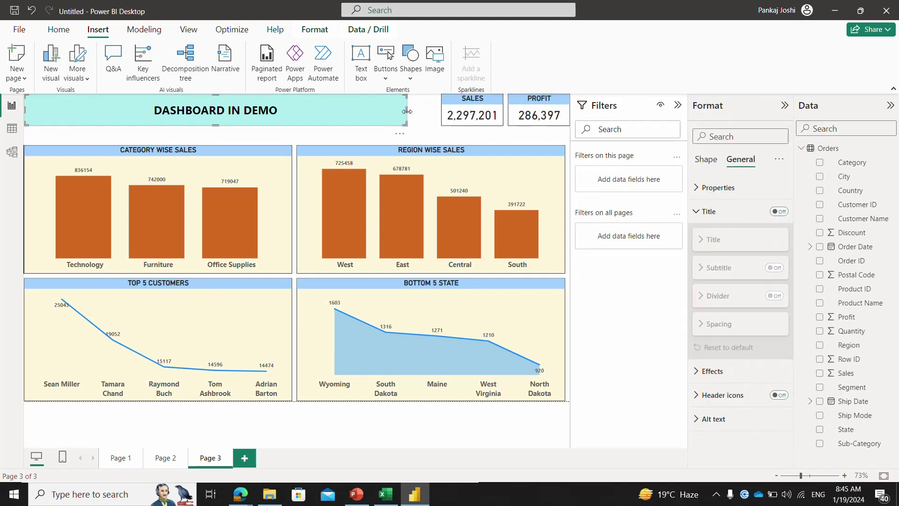
# Widen the header banner so that it spans from the page's left edge to the SALES card.
pyautogui.moveTo(406, 110); pyautogui.dragTo(437, 107)
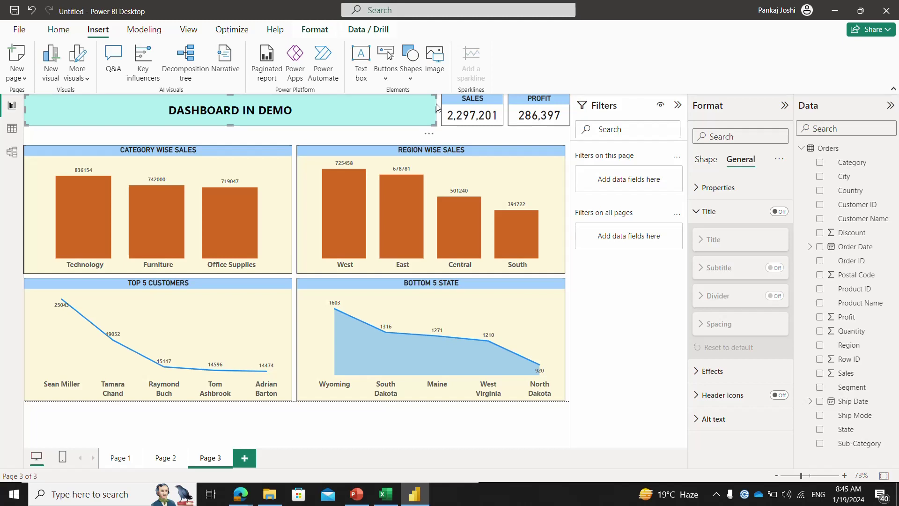
pyautogui.press('Right')
pyautogui.press('Right')
pyautogui.press('Right')
pyautogui.press('Right')
pyautogui.press('Right')
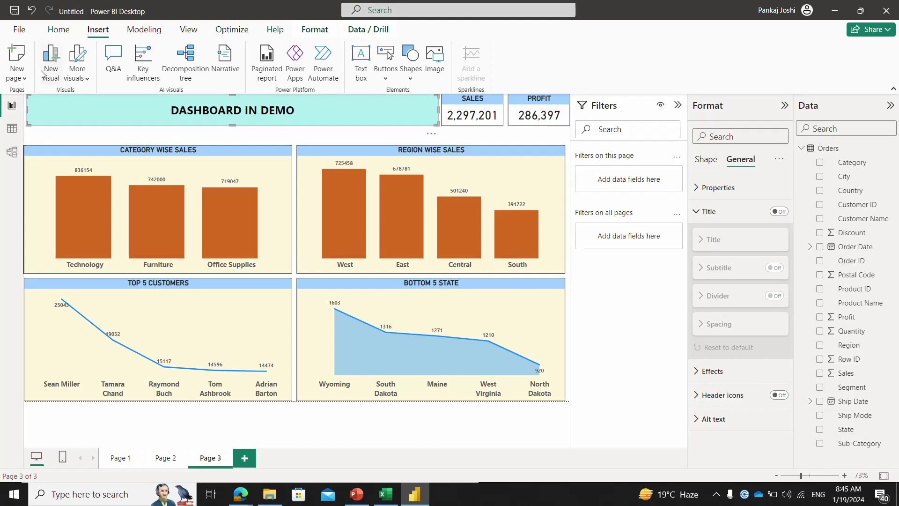
pyautogui.moveTo(24, 114); pyautogui.dragTo(21, 114)
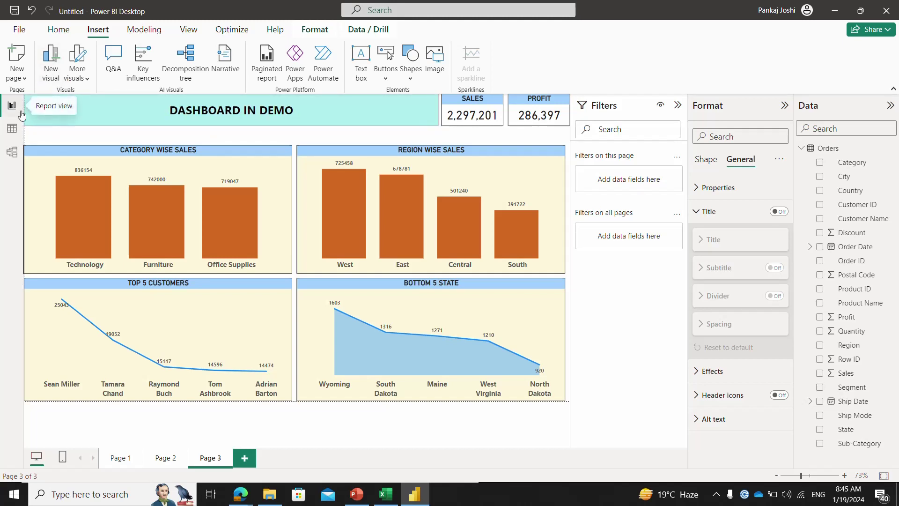
pyautogui.click(252, 142)
# Move the CATEGORY WISE SALES and REGION WISE SALES charts up to just below the header banner.
pyautogui.click(252, 156)
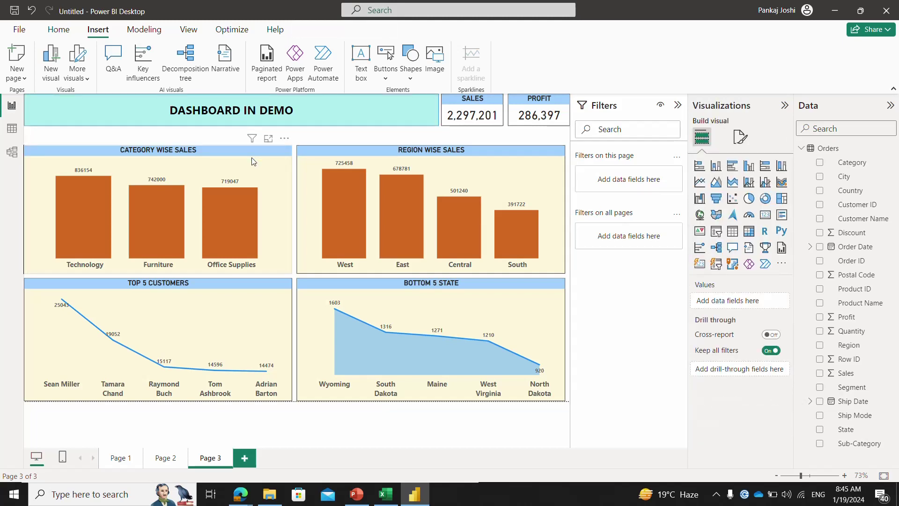
pyautogui.moveTo(252, 157); pyautogui.dragTo(248, 142)
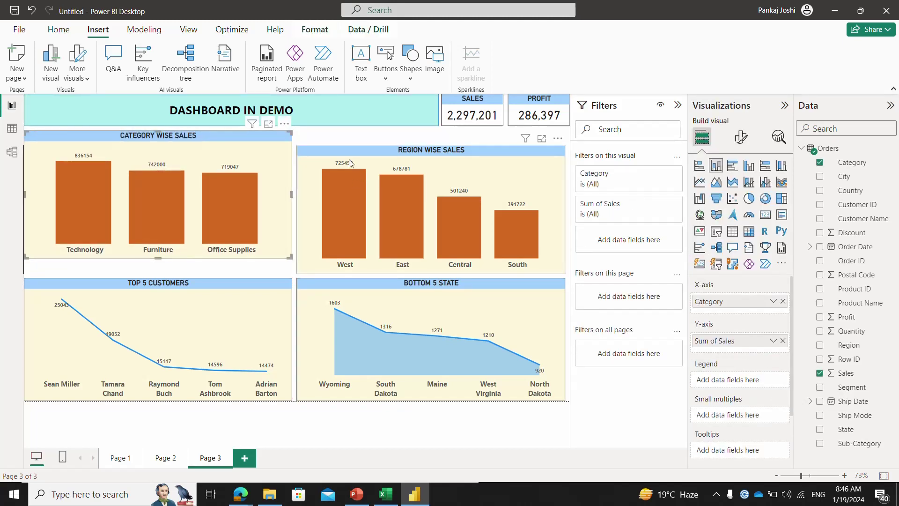
pyautogui.moveTo(342, 157); pyautogui.dragTo(341, 138)
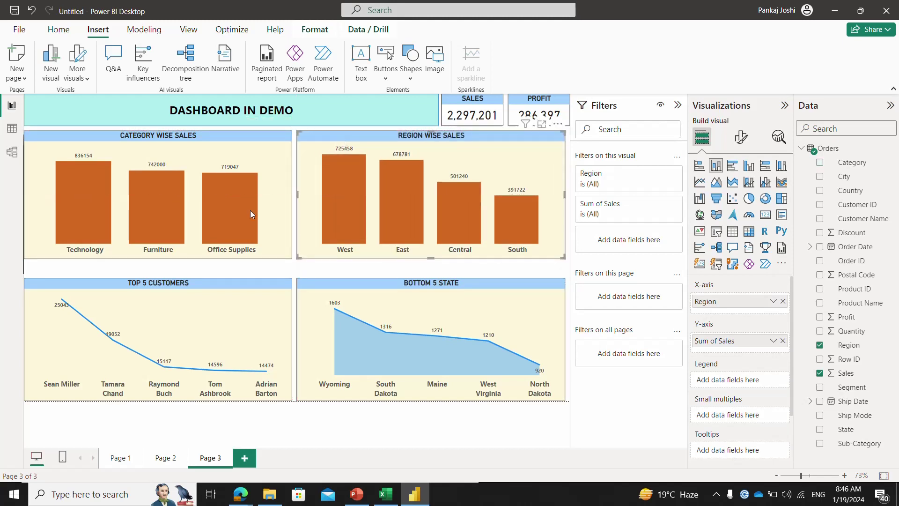
# Stretch the CATEGORY WISE SALES chart downward and the TOP 5 CUSTOMERS chart upward to narrow the gap between them.
pyautogui.click(151, 257)
pyautogui.moveTo(159, 259); pyautogui.dragTo(160, 271)
pyautogui.click(159, 276)
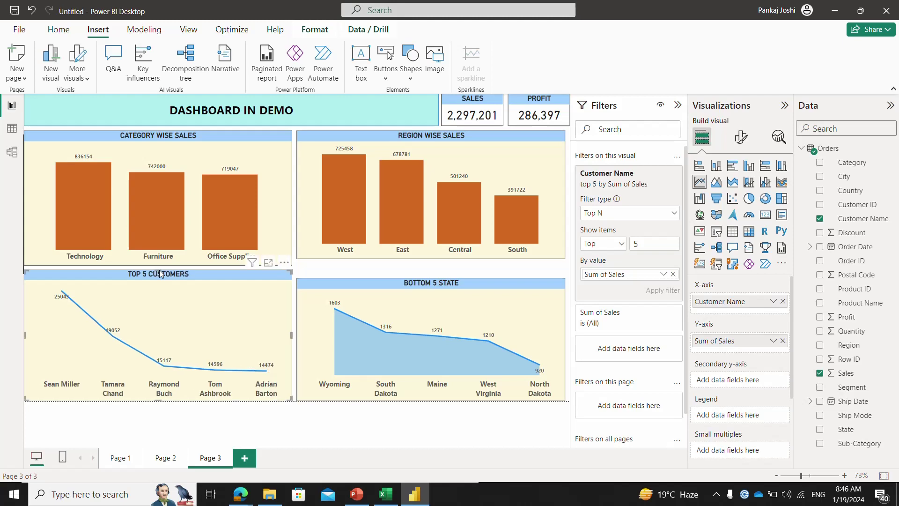
# Stretch the BOTTOM 5 STATE chart upward and the REGION WISE SALES chart downward to line up with the neighbouring charts.
pyautogui.click(317, 285)
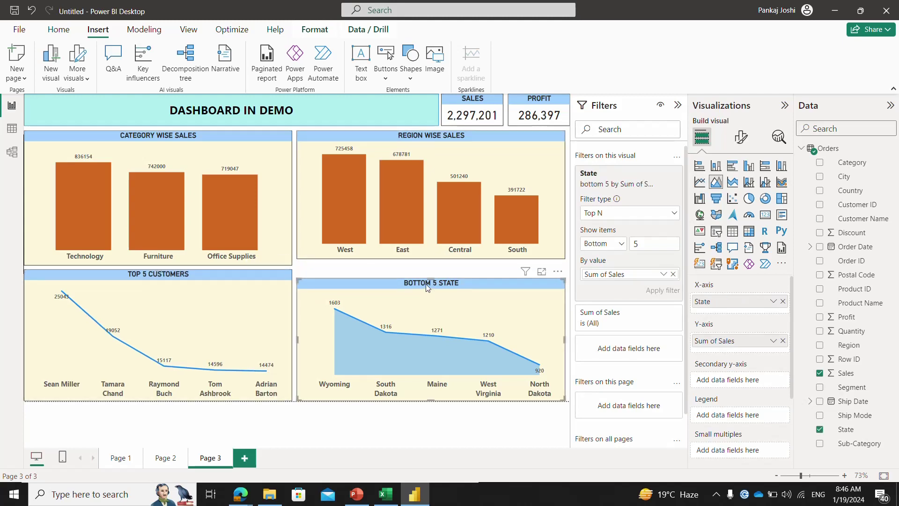
pyautogui.moveTo(432, 276); pyautogui.dragTo(432, 268)
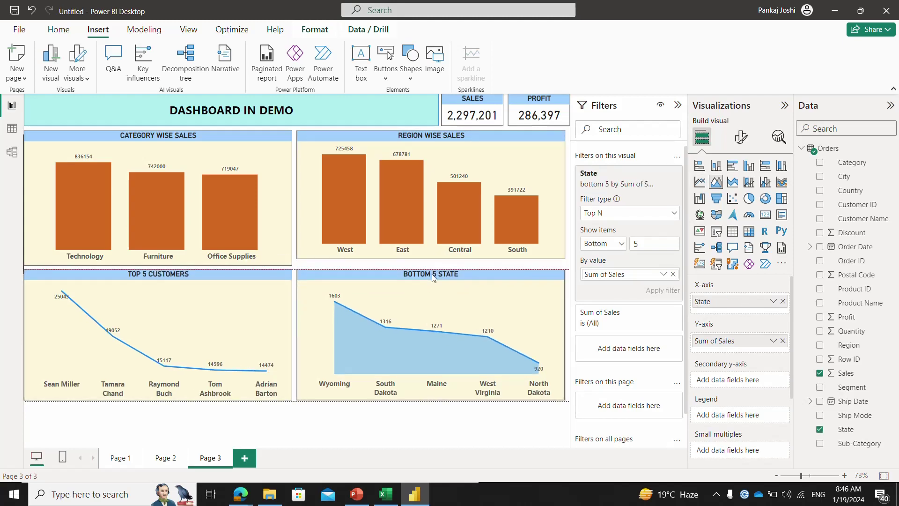
pyautogui.click(430, 256)
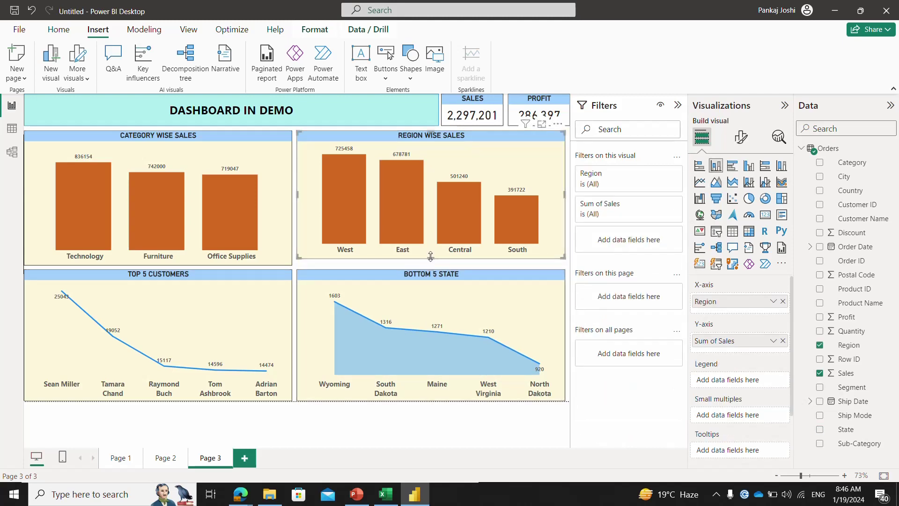
pyautogui.moveTo(431, 257); pyautogui.dragTo(431, 262)
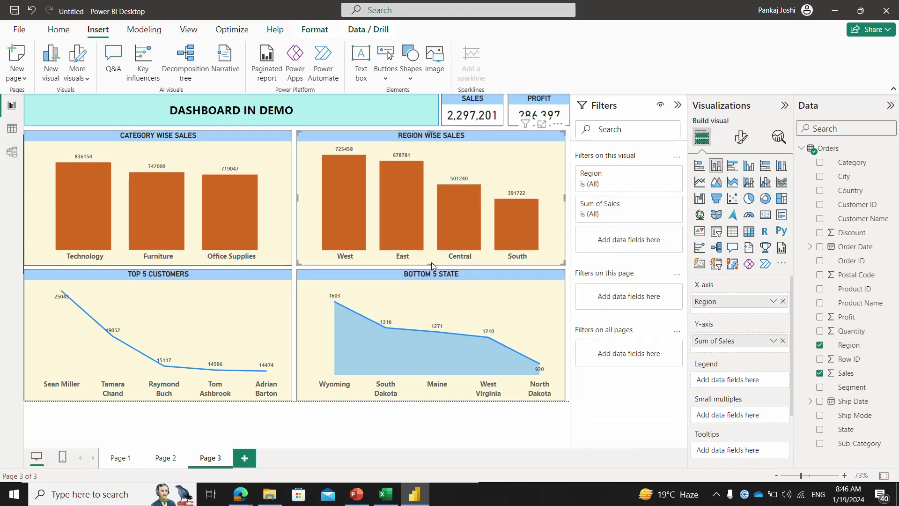
pyautogui.click(427, 422)
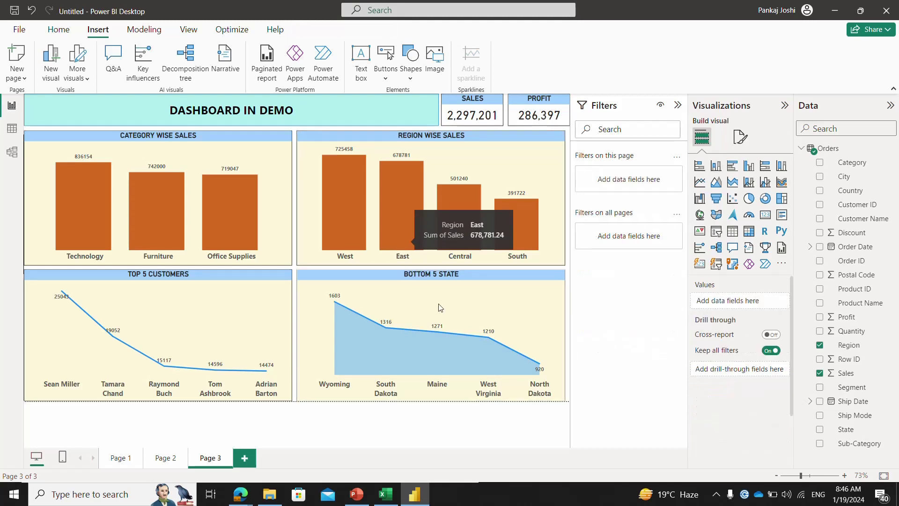
# Check the dashboard's cross-filtering with the West and South region bars, and clear the selection.
pyautogui.click(344, 227)
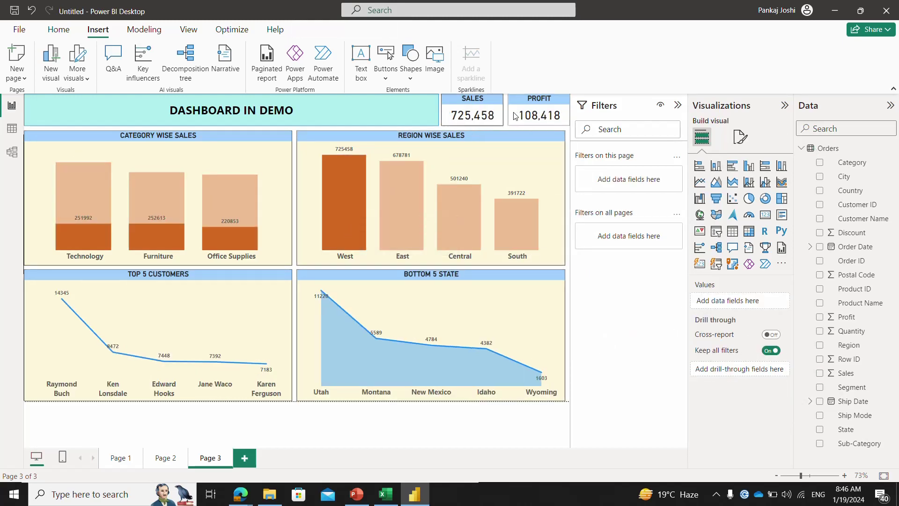
pyautogui.click(509, 231)
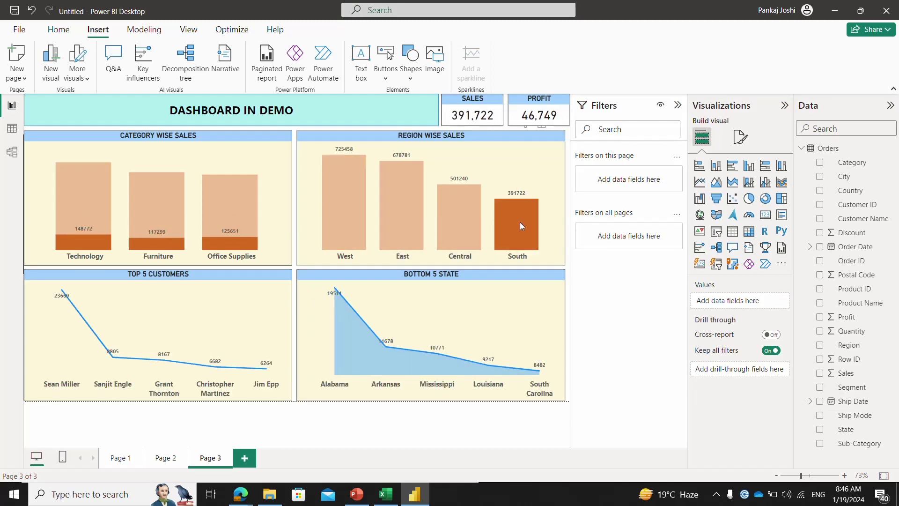
pyautogui.click(520, 226)
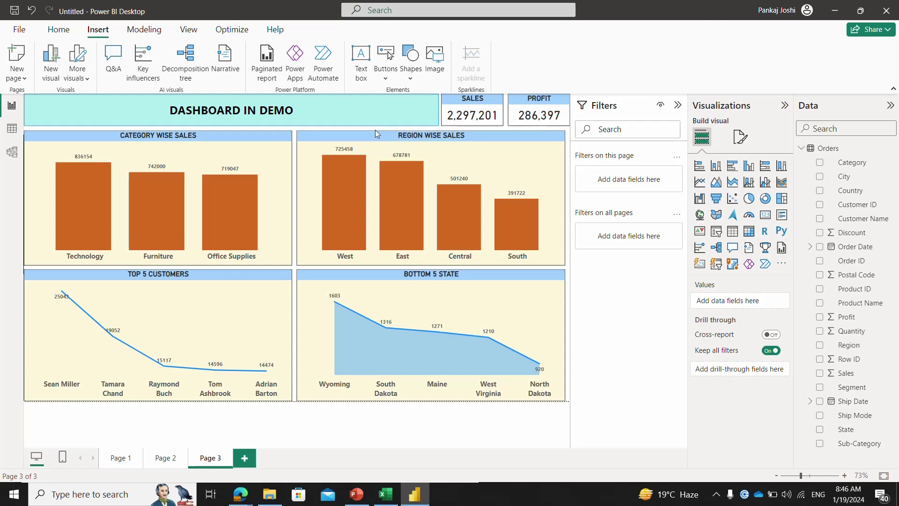
# Delete the empty Page 2 and Page 1 from the report.
pyautogui.click(178, 461)
pyautogui.click(184, 453)
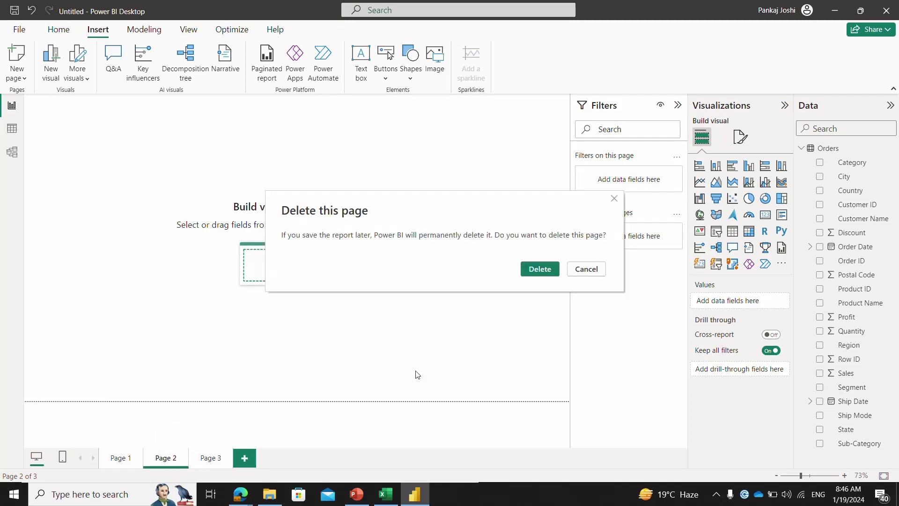
pyautogui.click(538, 269)
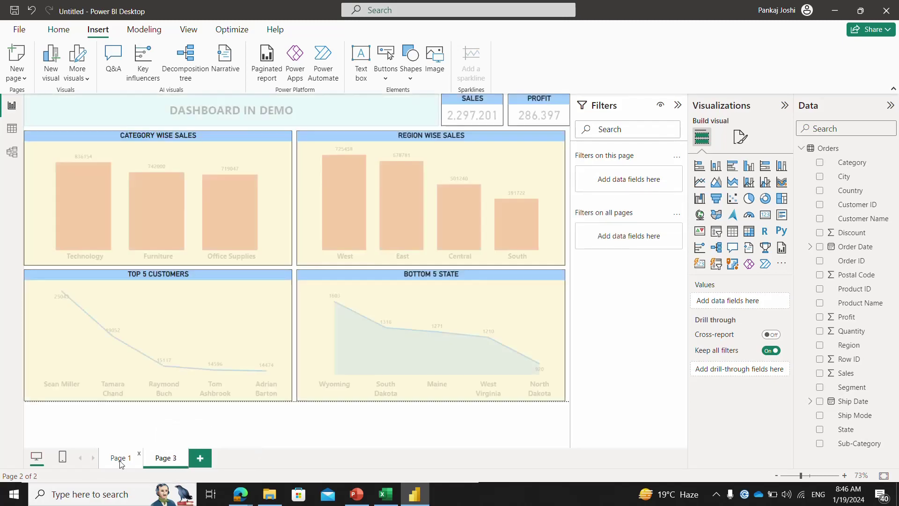
pyautogui.click(124, 463)
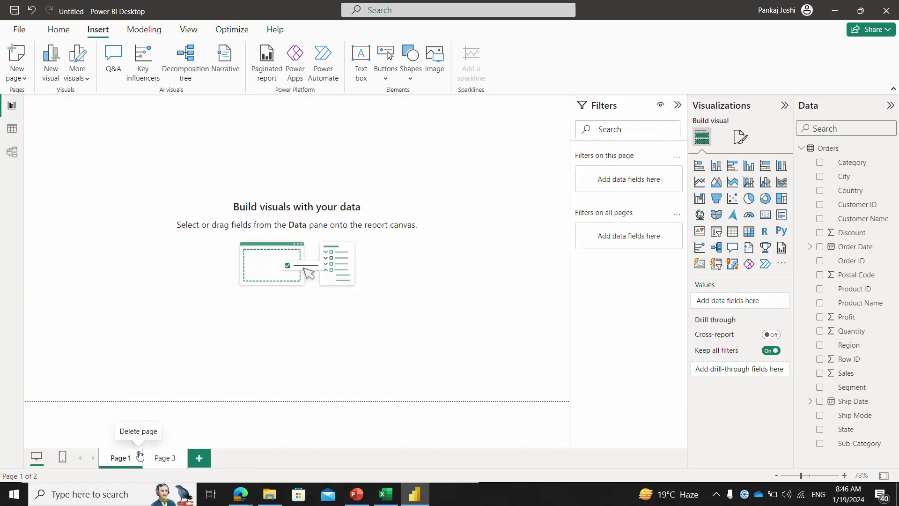
pyautogui.click(139, 453)
pyautogui.click(527, 271)
# Rename the dashboard page, Page 3, as MAIN.
pyautogui.doubleClick(134, 463)
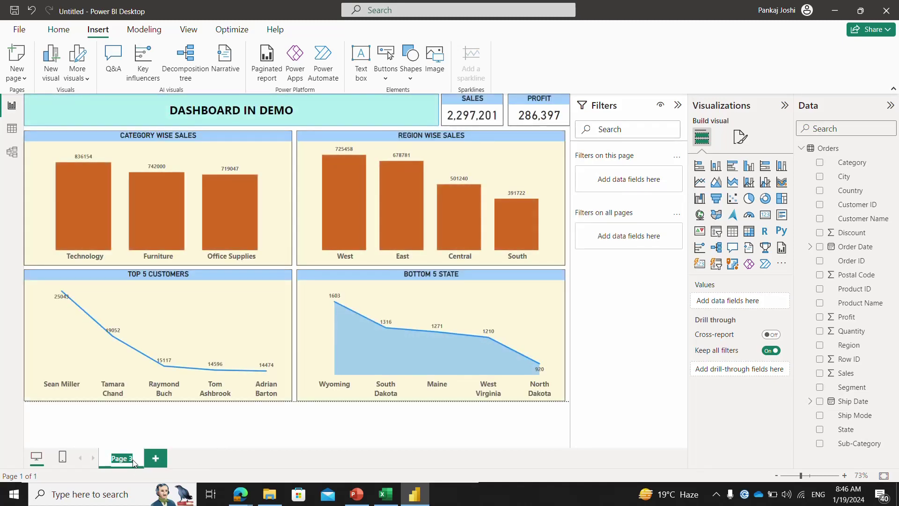
pyautogui.write('MAIN')
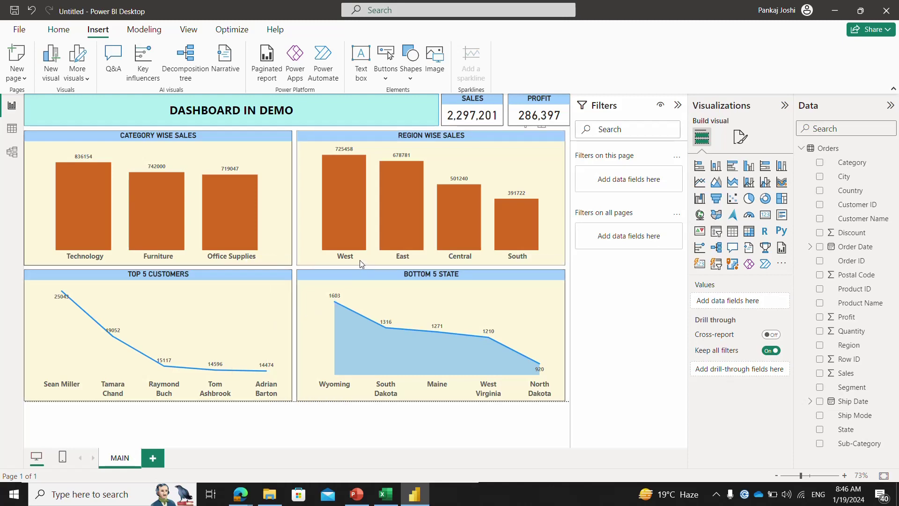
pyautogui.moveTo(356, 236)
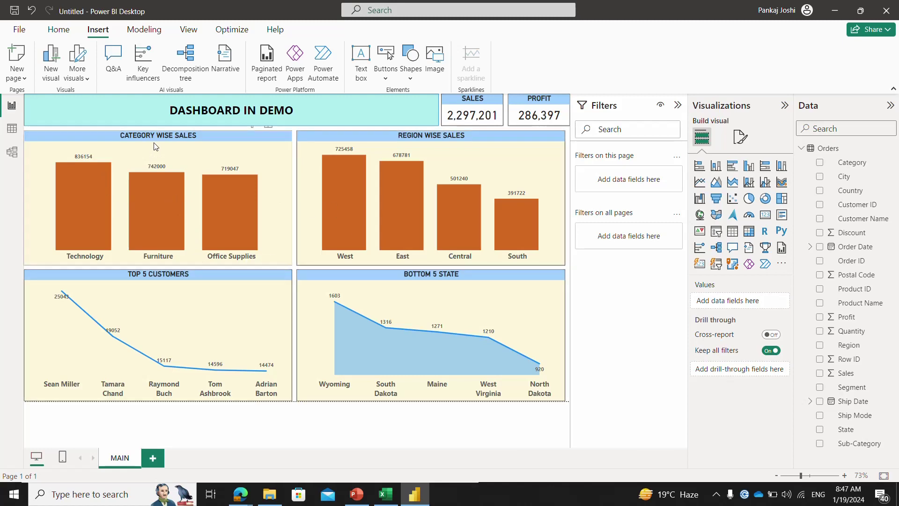
pyautogui.moveTo(336, 218)
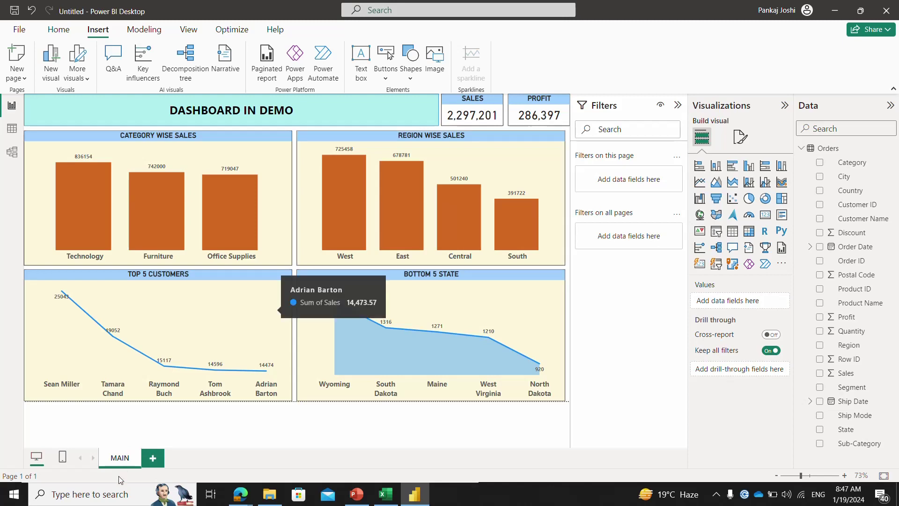
# Add a new report page and name it SUB CATEGORY.
pyautogui.click(151, 459)
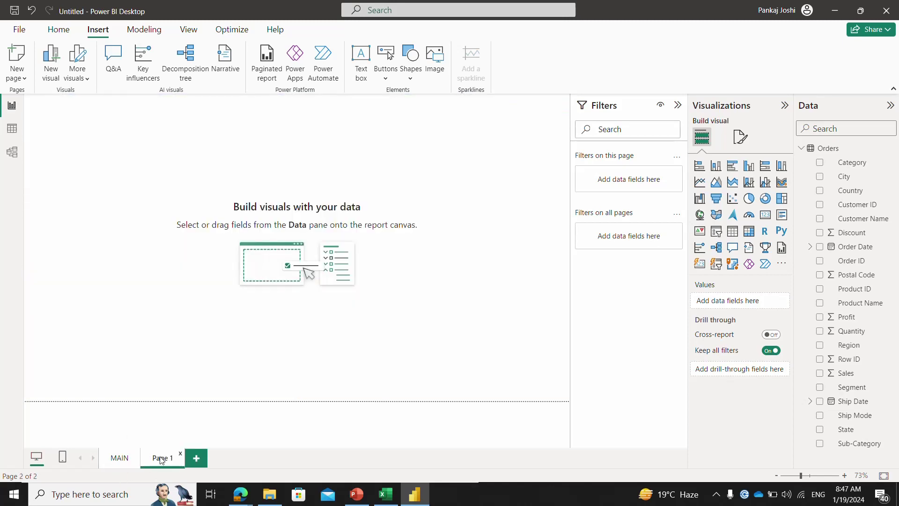
pyautogui.doubleClick(161, 459)
pyautogui.write('sCATEGORY')
pyautogui.press('Return')
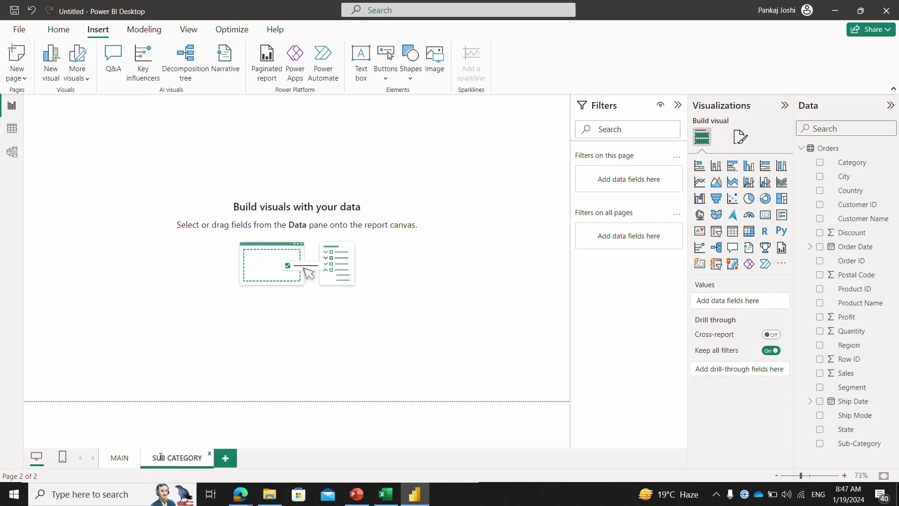
# Copy the REGION WISE SALES chart from the MAIN page onto the SUB CATEGORY page and move it toward the canvas's left side.
pyautogui.click(120, 459)
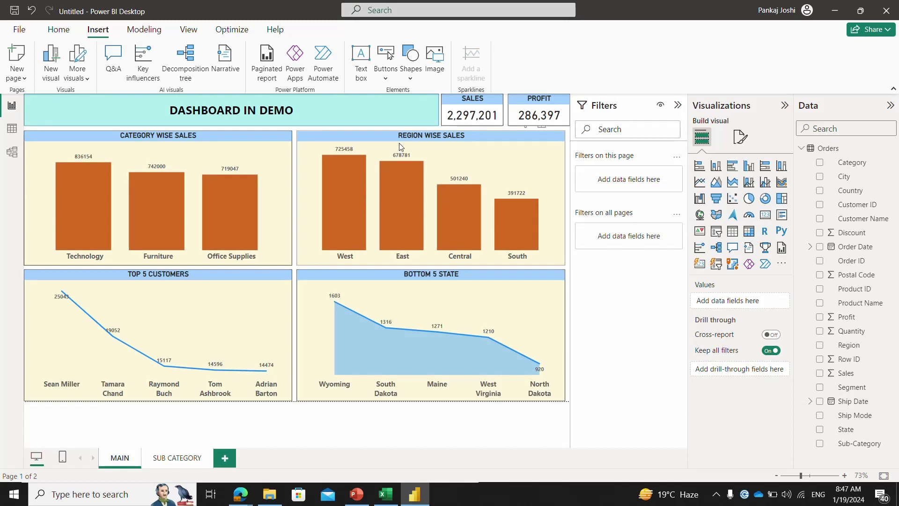
pyautogui.click(401, 146)
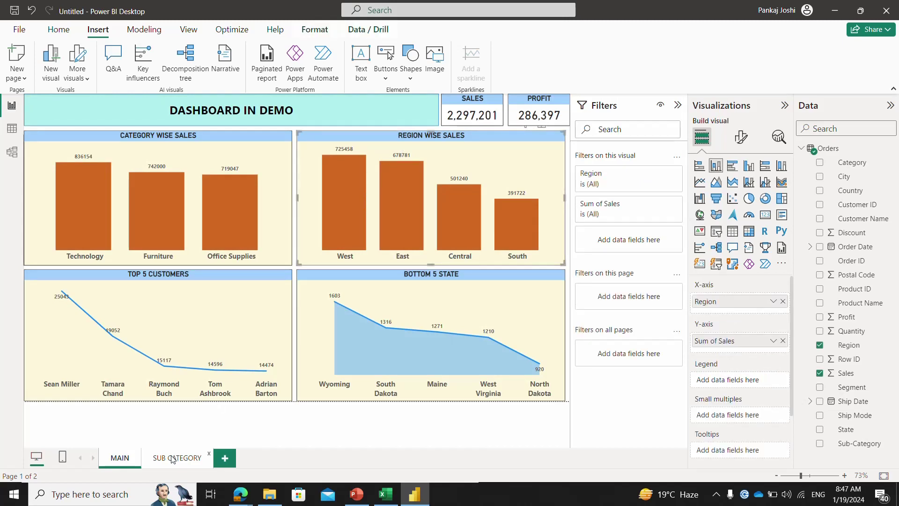
pyautogui.click(172, 459)
pyautogui.hotkey('ctrl', 'v')
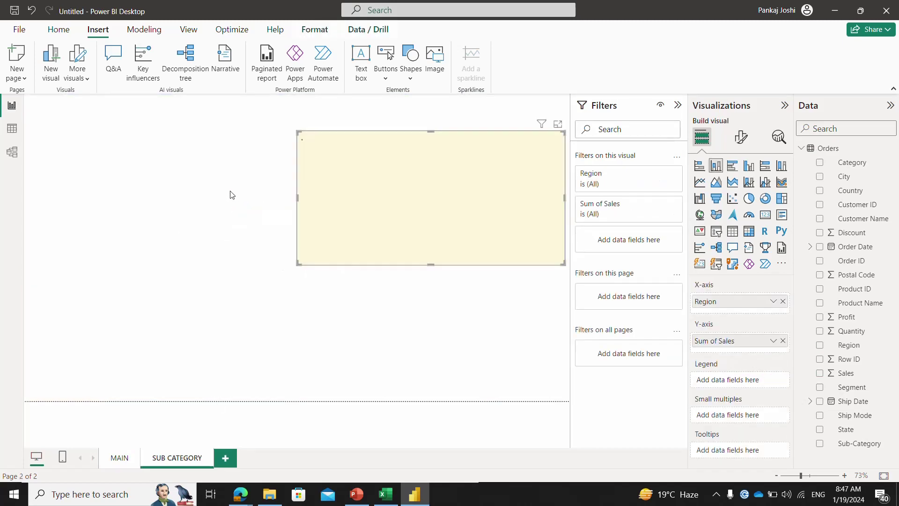
pyautogui.moveTo(342, 141); pyautogui.dragTo(154, 171)
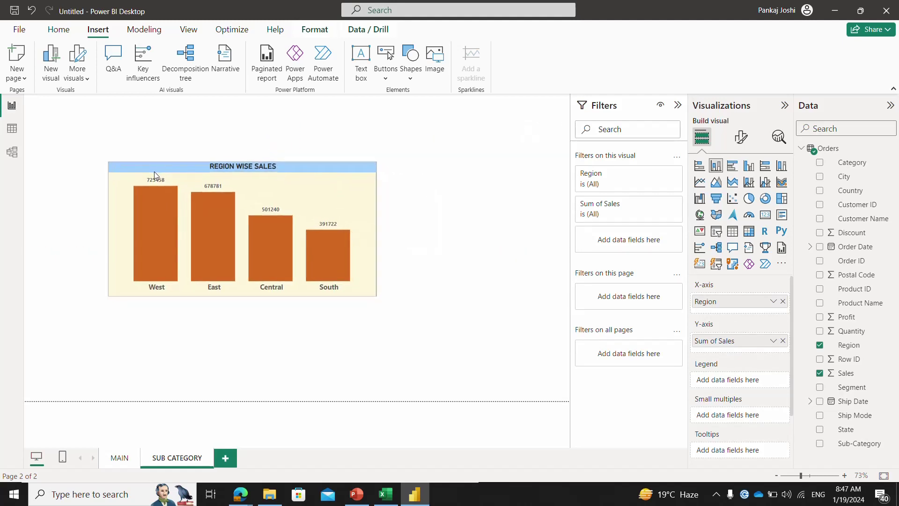
pyautogui.rightClick(154, 171)
# Replace Region with Sub-Category on the copied chart's X-axis.
pyautogui.click(733, 273)
pyautogui.click(783, 302)
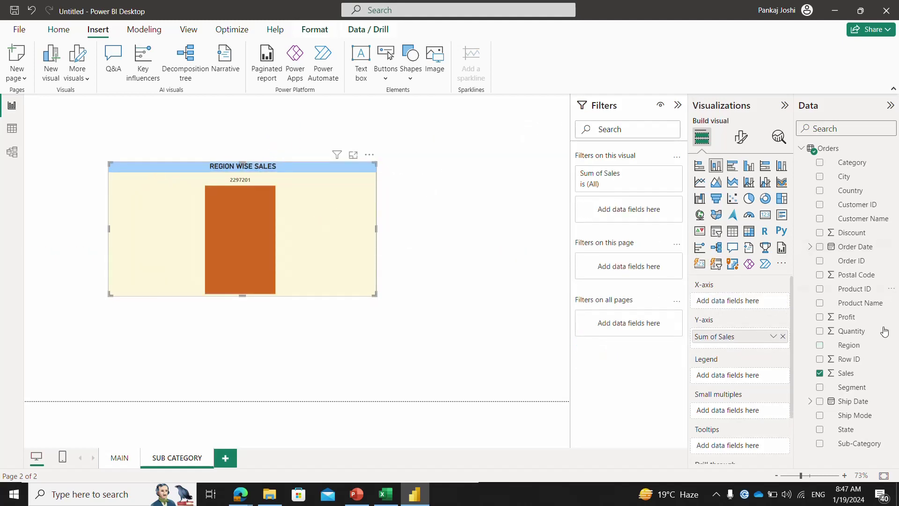
pyautogui.moveTo(862, 447); pyautogui.dragTo(753, 301)
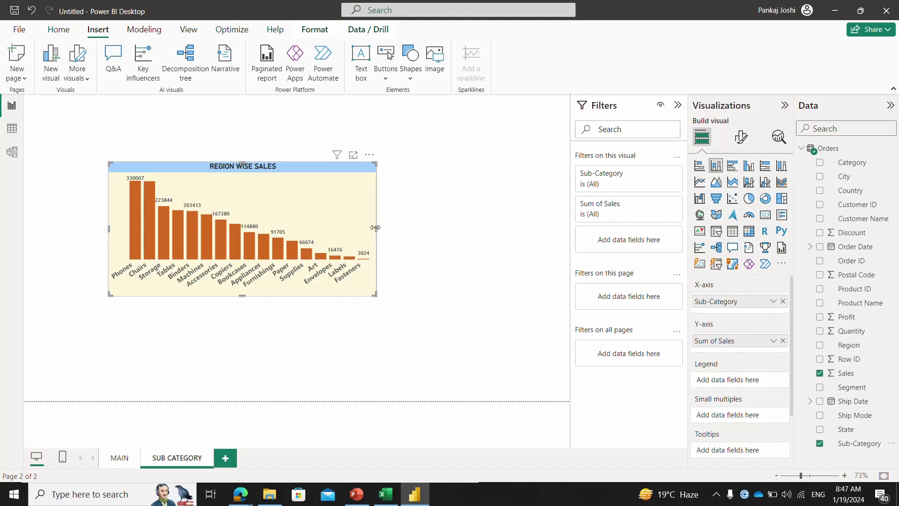
# Widen the sub-category chart on both sides to fill most of the page width, and deselect it.
pyautogui.moveTo(377, 229); pyautogui.dragTo(510, 245)
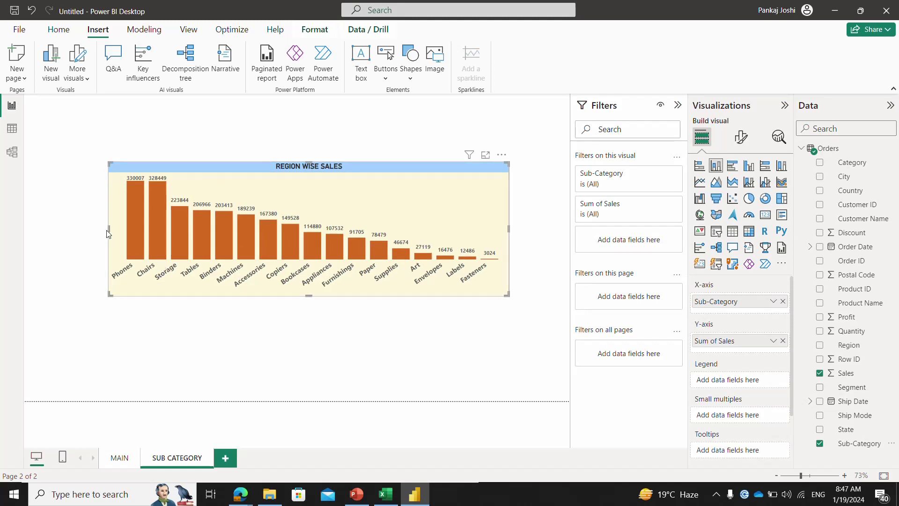
pyautogui.moveTo(107, 234); pyautogui.dragTo(61, 229)
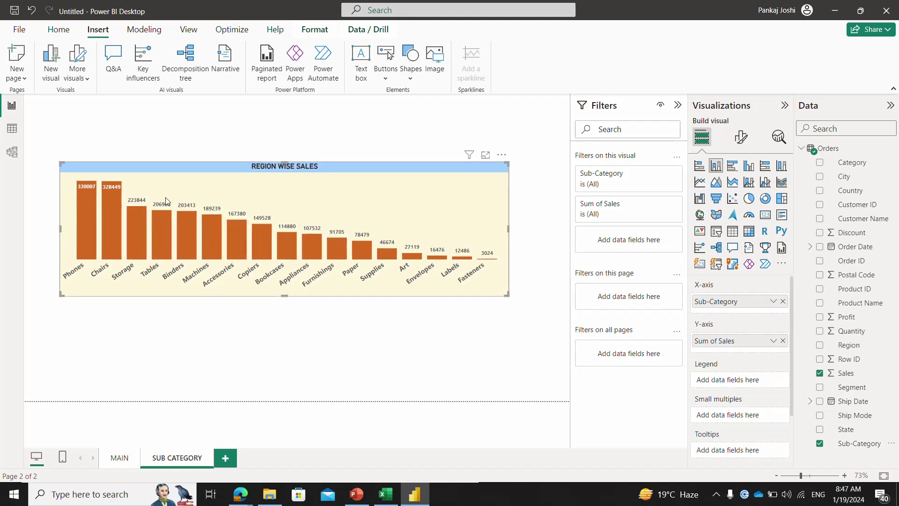
pyautogui.click(345, 334)
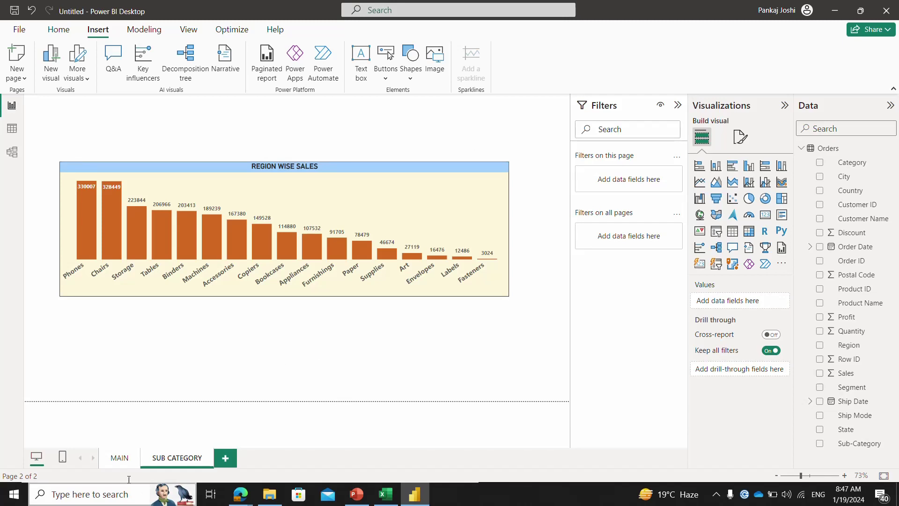
pyautogui.click(119, 459)
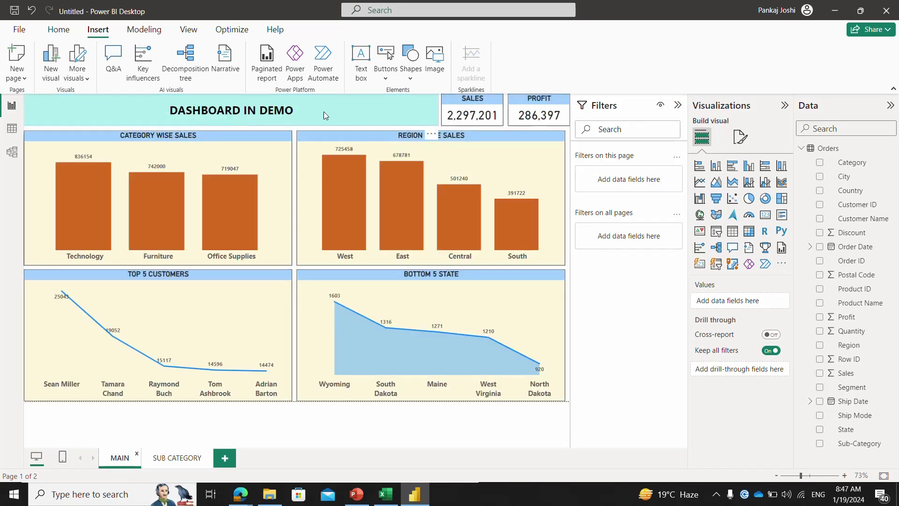
pyautogui.click(177, 458)
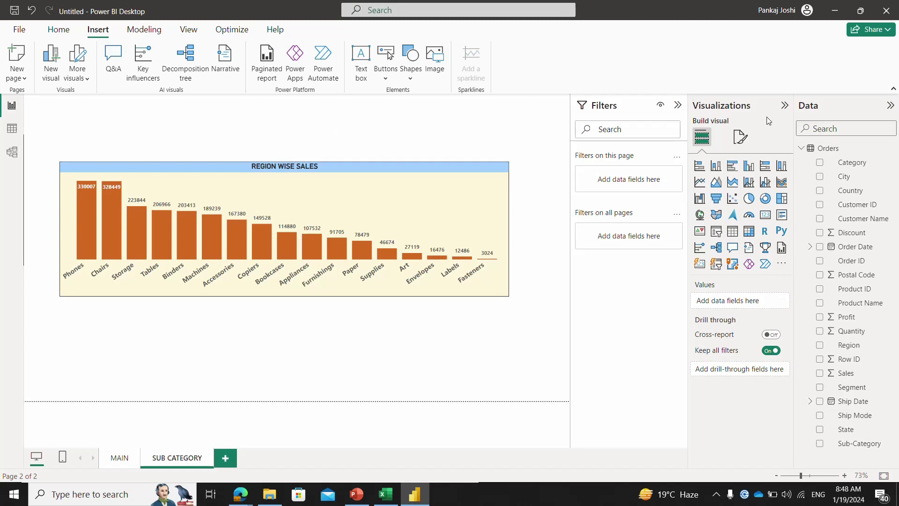
pyautogui.click(740, 137)
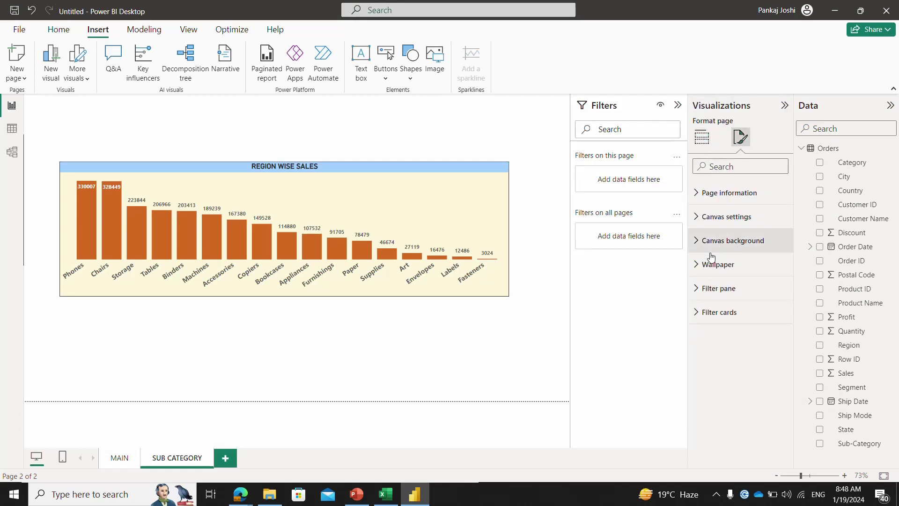
pyautogui.click(352, 136)
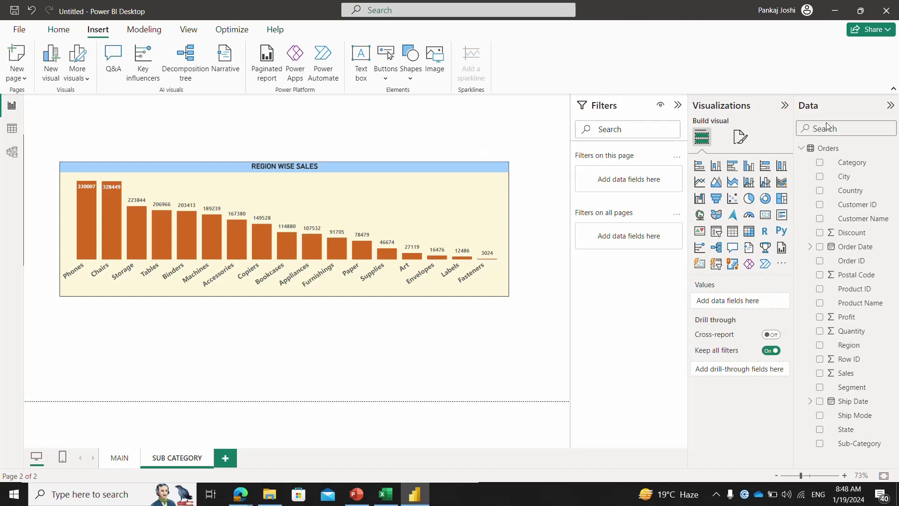
# Allow the SUB CATEGORY page to be used as a tooltip in its page information settings.
pyautogui.click(740, 136)
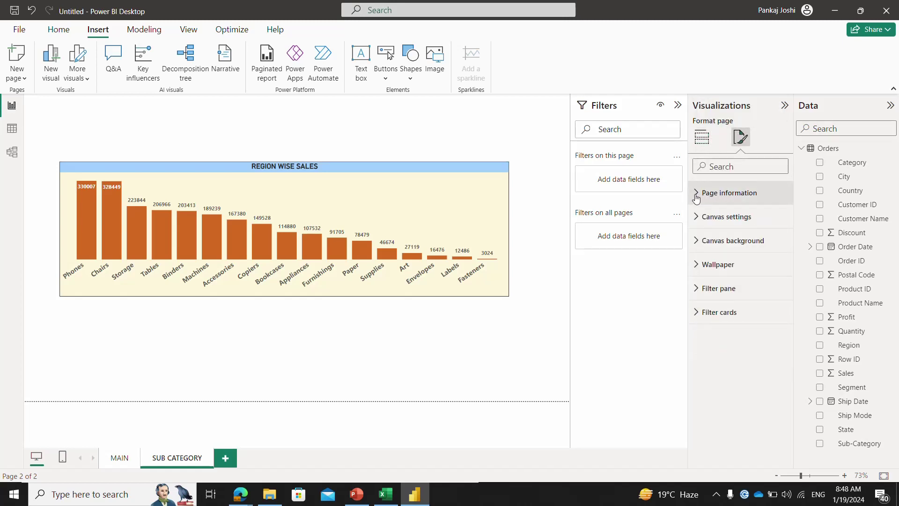
pyautogui.click(696, 196)
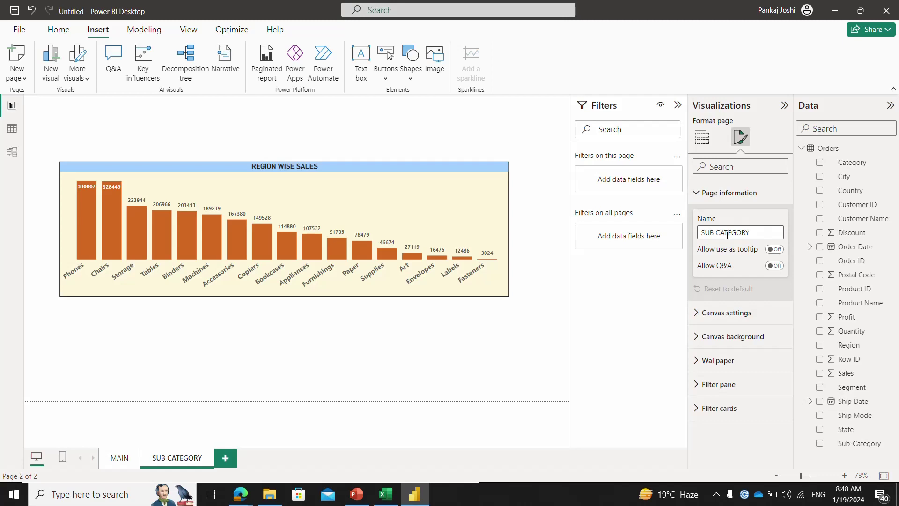
pyautogui.click(697, 321)
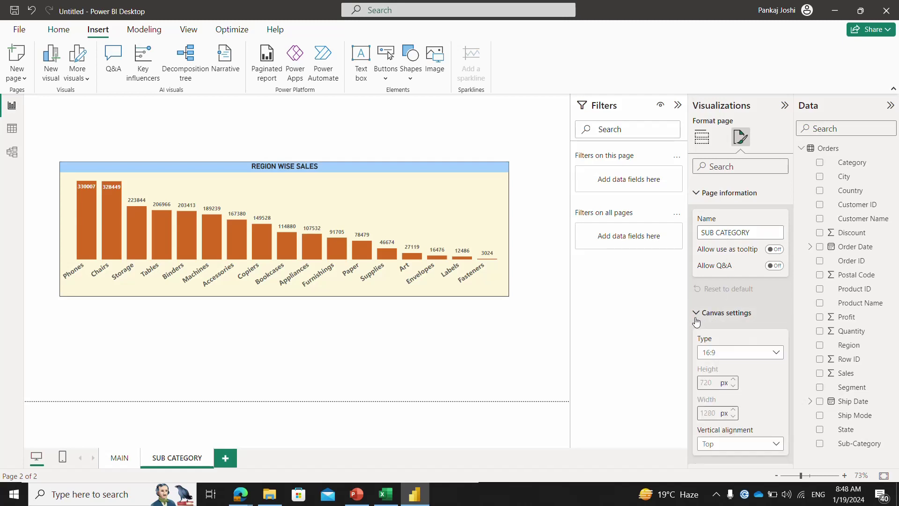
pyautogui.click(730, 356)
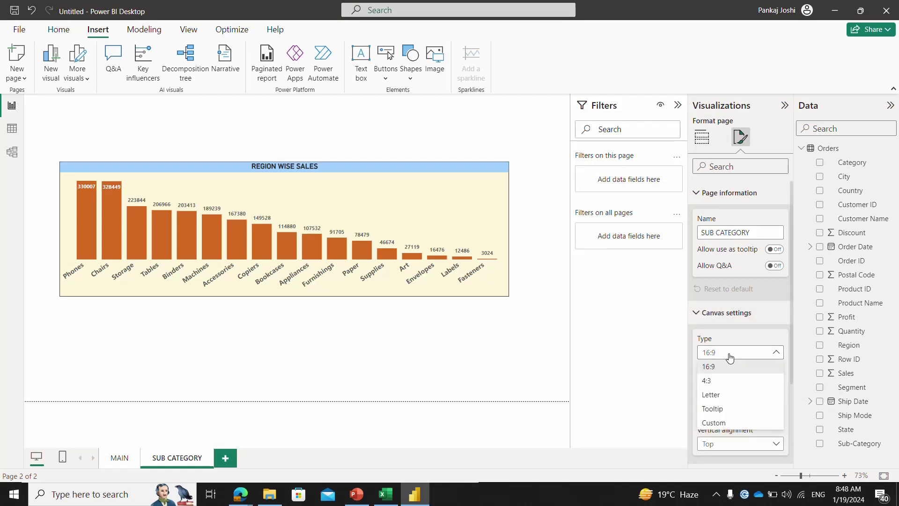
pyautogui.click(780, 252)
pyautogui.click(779, 251)
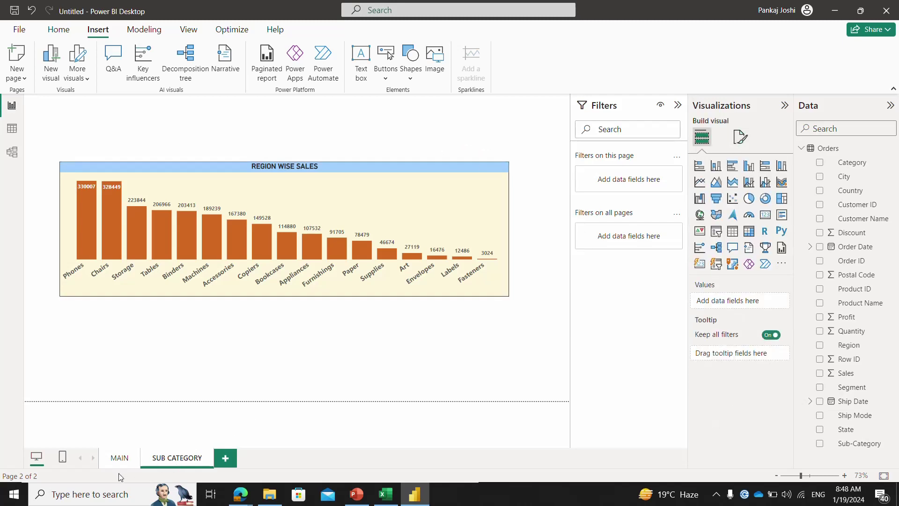
# Set the SUB CATEGORY report page as the tooltip of the REGION WISE SALES chart on the MAIN page.
pyautogui.click(118, 458)
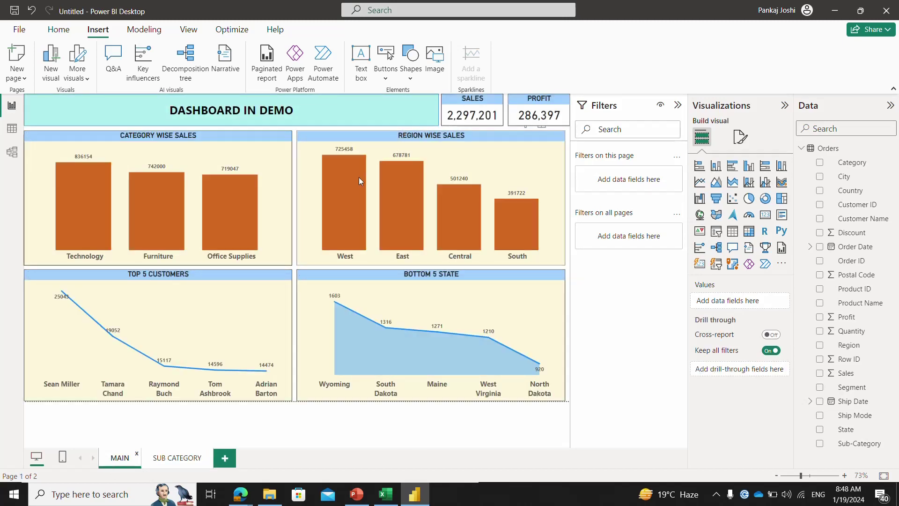
pyautogui.click(375, 136)
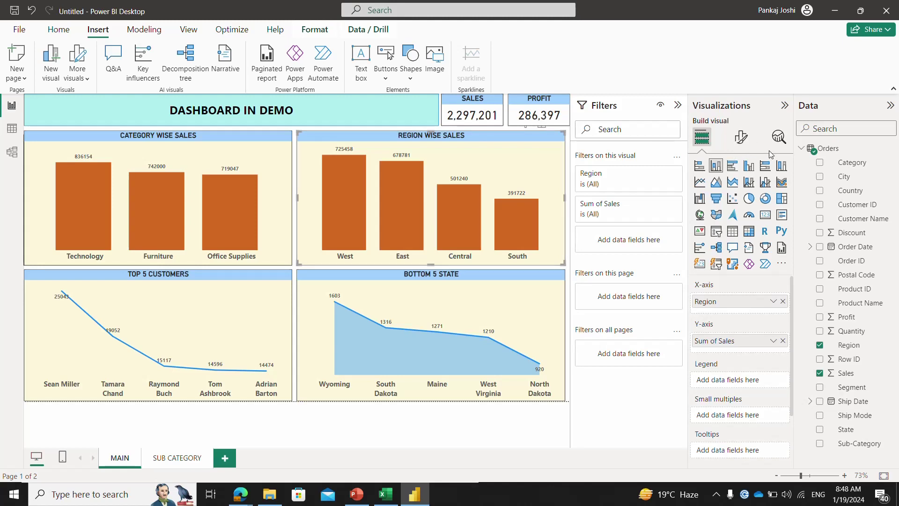
pyautogui.click(750, 143)
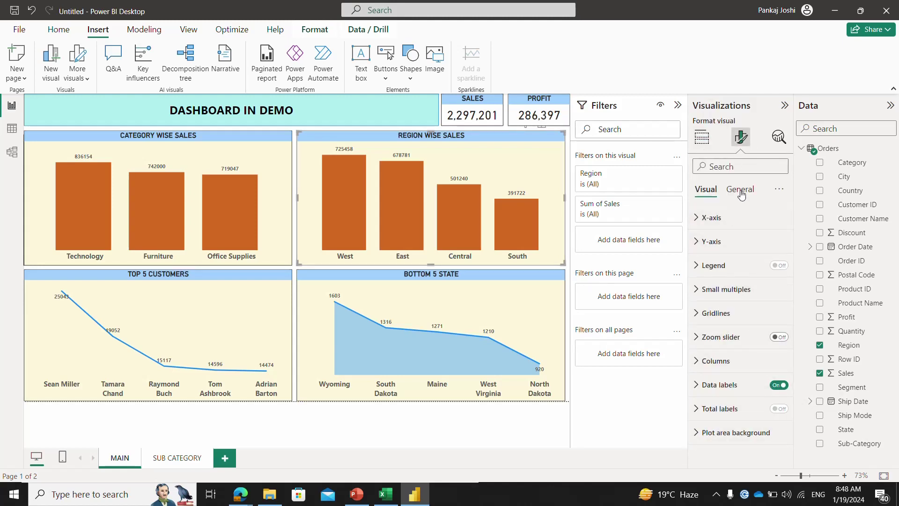
pyautogui.click(742, 191)
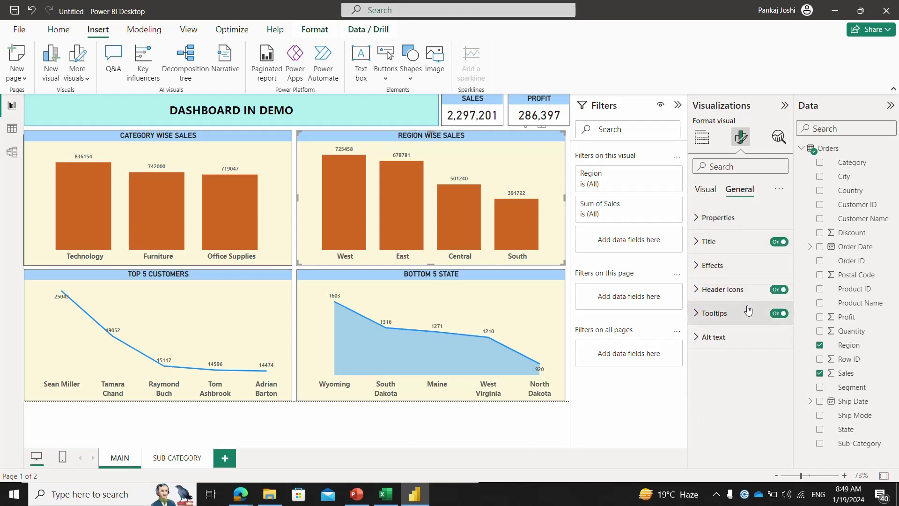
pyautogui.click(697, 319)
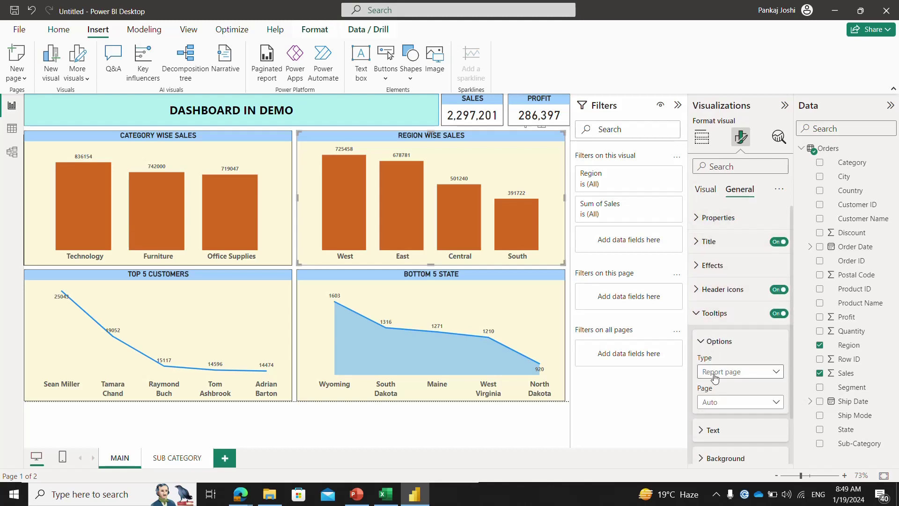
pyautogui.click(724, 404)
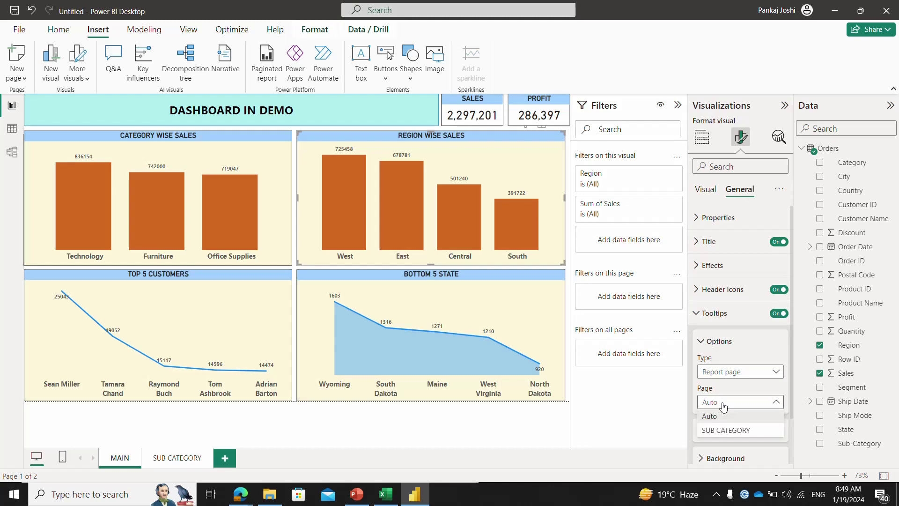
pyautogui.click(724, 430)
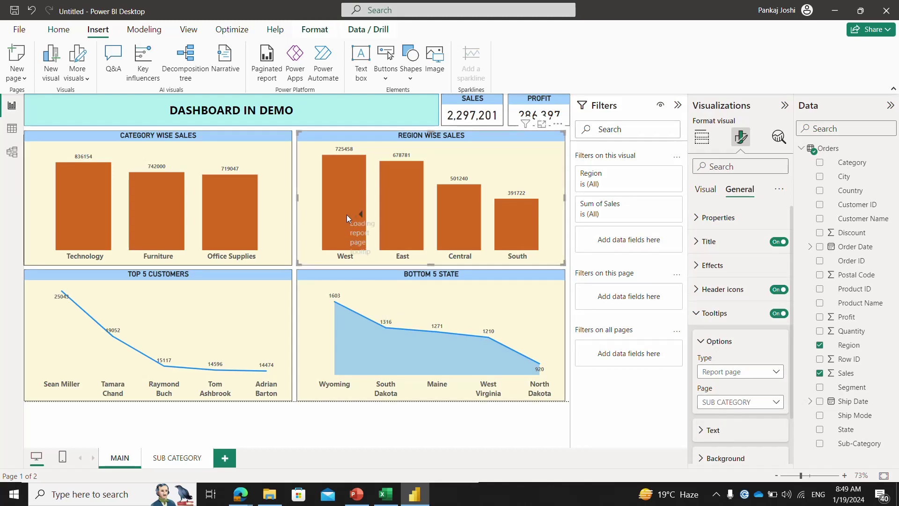
pyautogui.moveTo(347, 215)
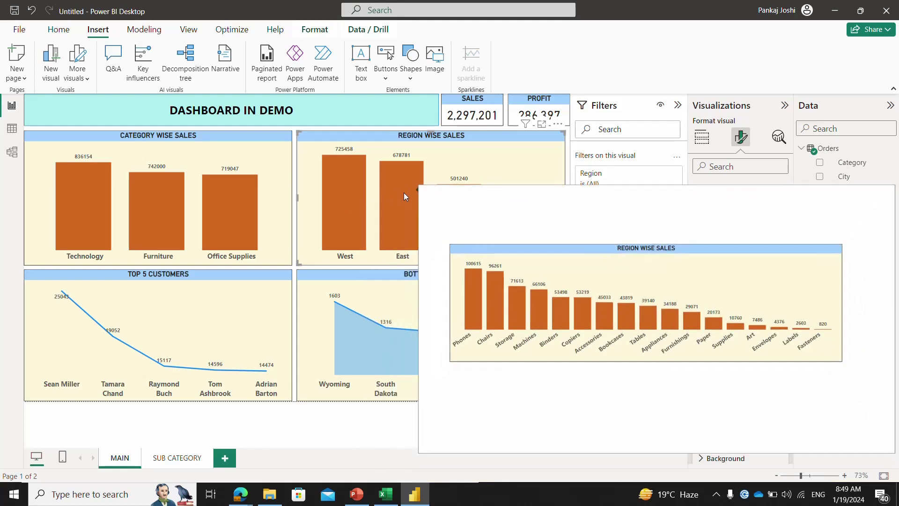
# Change the SUB CATEGORY page chart's title to SUB-CATEGORY WISE SALES and preview it as the tooltip of the MAIN page's region chart.
pyautogui.moveTo(460, 199)
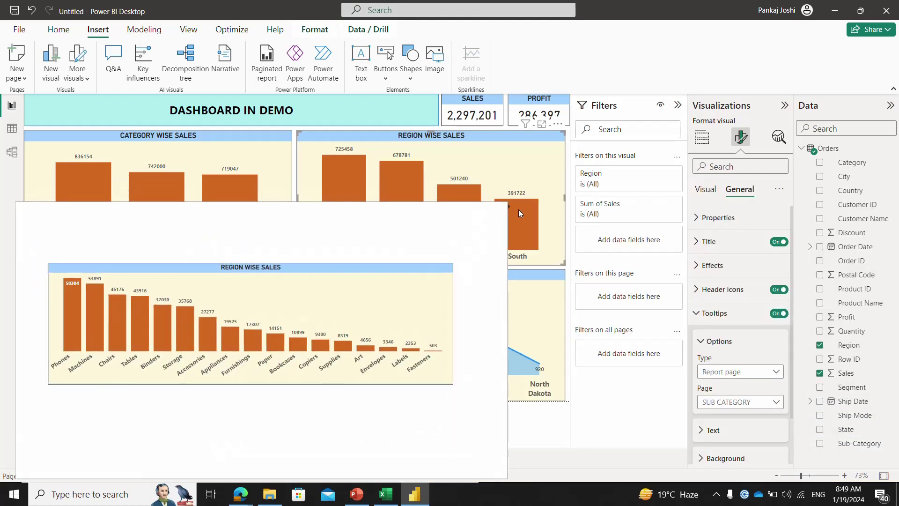
pyautogui.moveTo(414, 196)
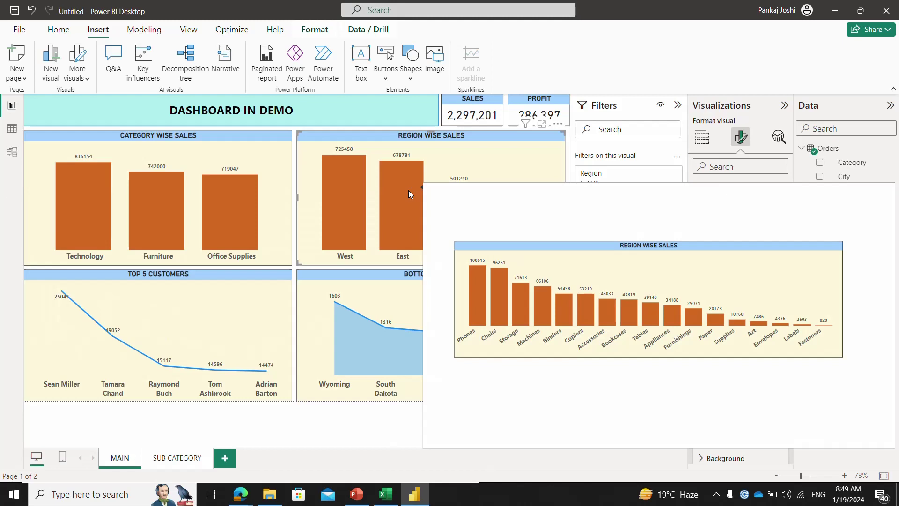
pyautogui.click(167, 453)
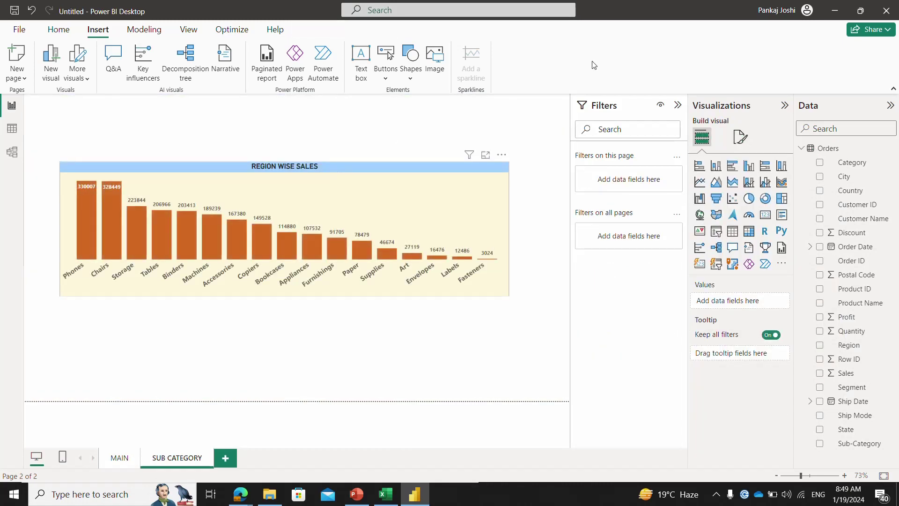
pyautogui.click(741, 136)
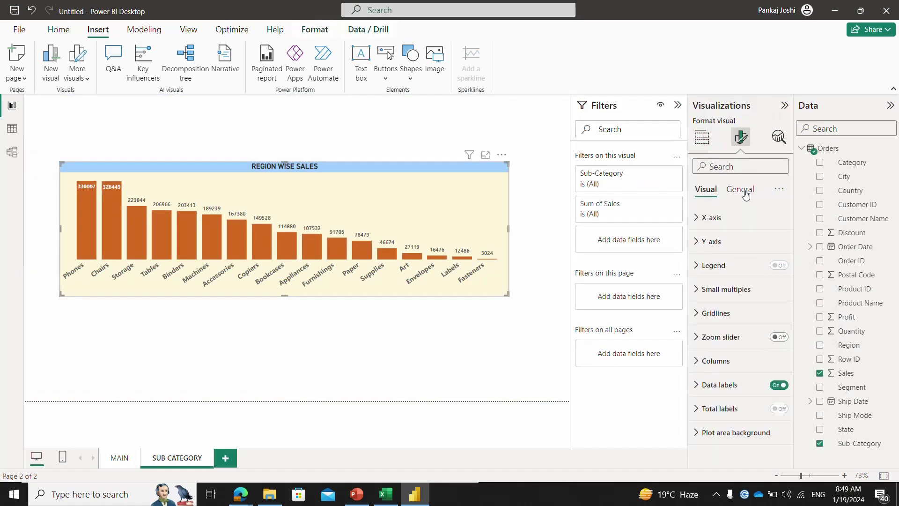
pyautogui.click(742, 189)
pyautogui.click(708, 241)
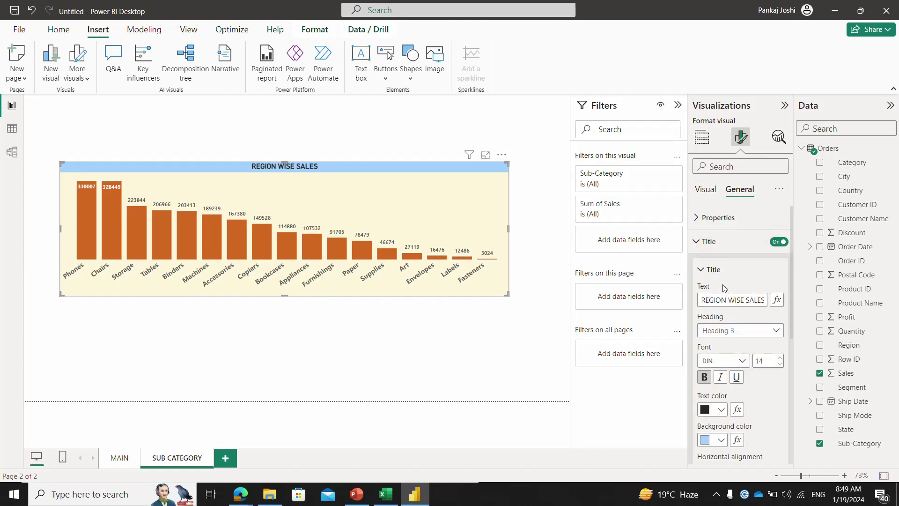
pyautogui.doubleClick(720, 299)
pyautogui.write('SUB-CA')
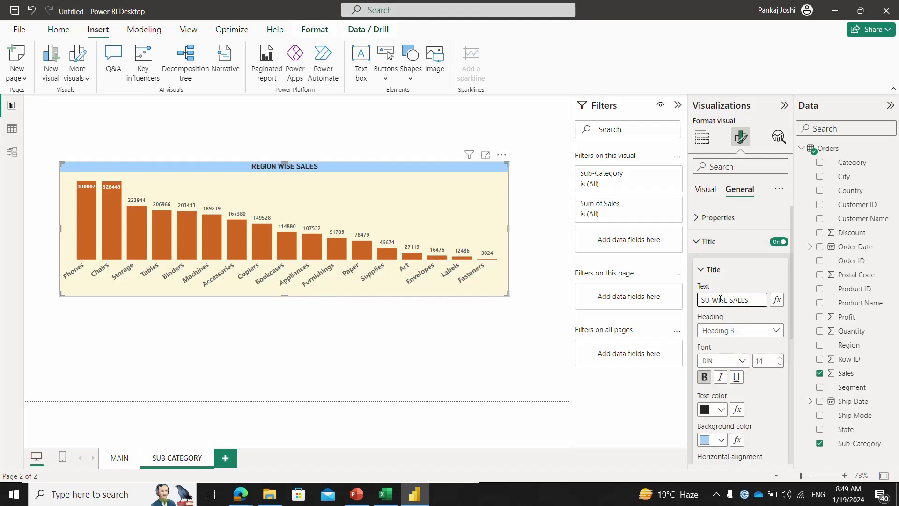
pyautogui.write('TEGO')
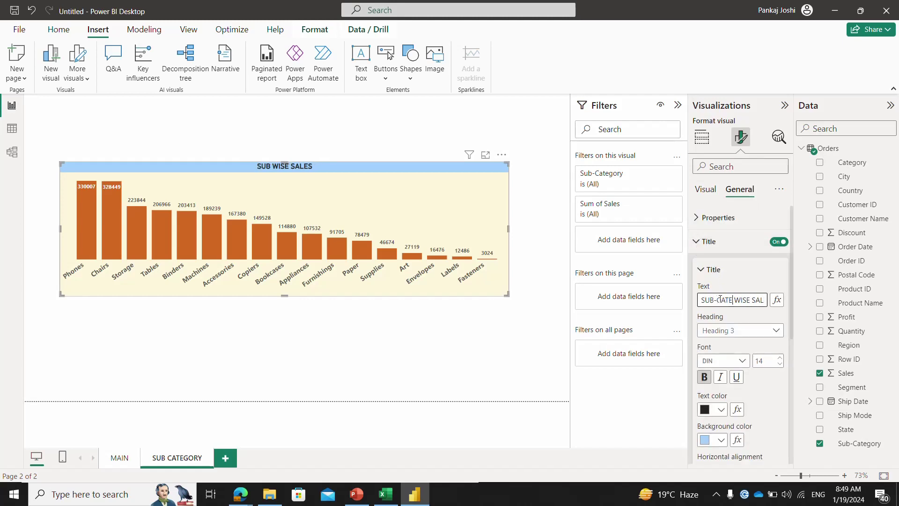
pyautogui.write('RY')
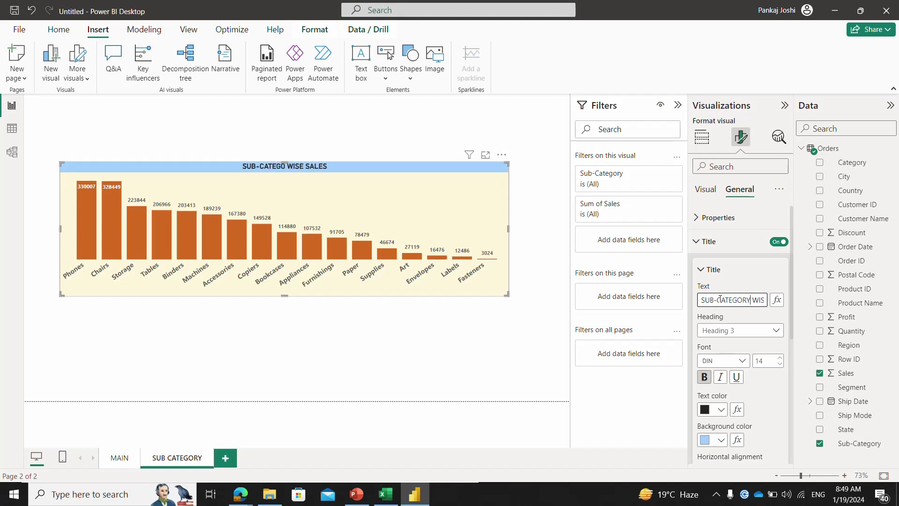
pyautogui.click(120, 457)
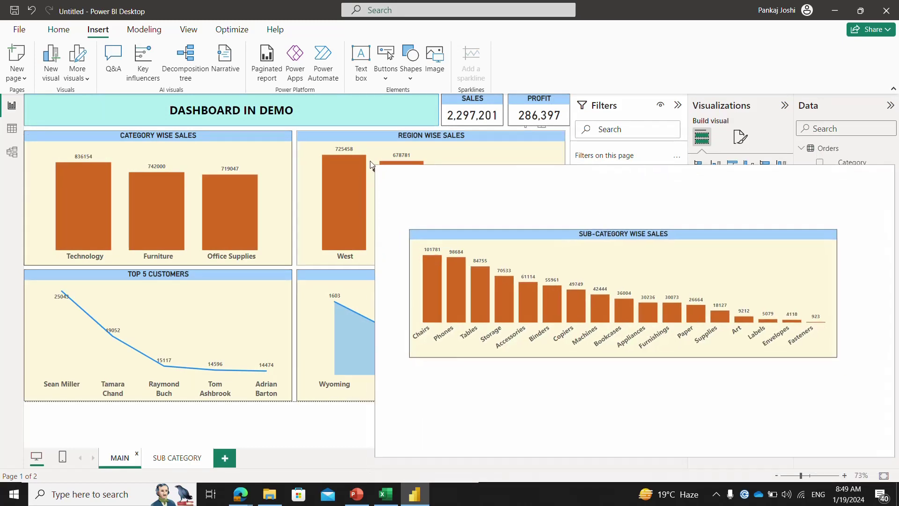
pyautogui.moveTo(408, 173)
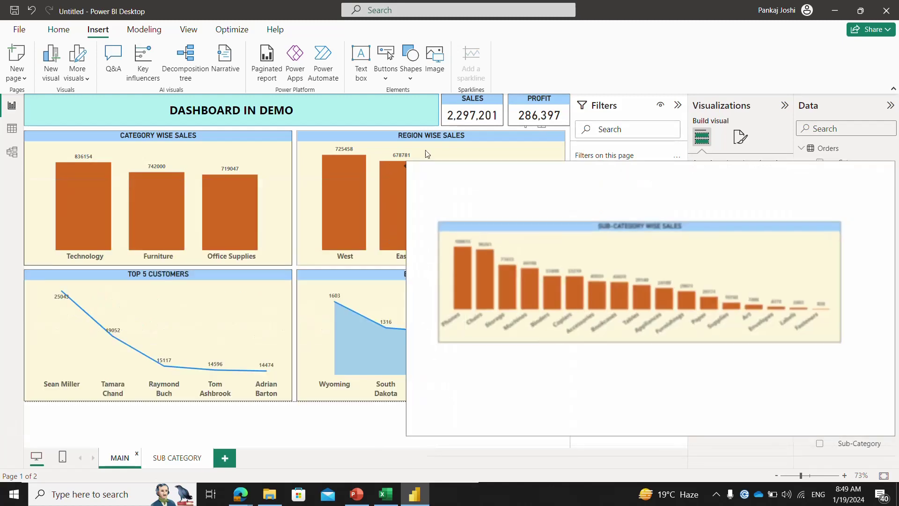
# Set the canvas type of the SUB CATEGORY page to Tooltip.
pyautogui.click(196, 464)
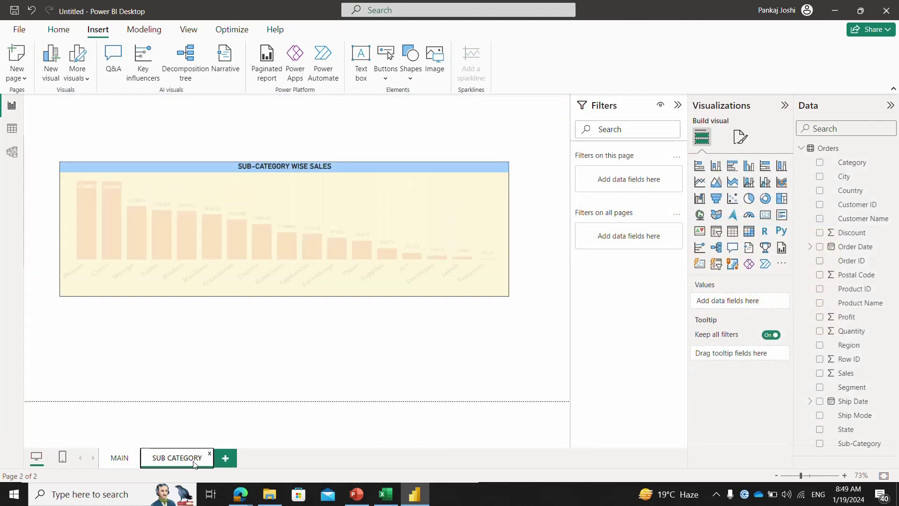
pyautogui.click(741, 137)
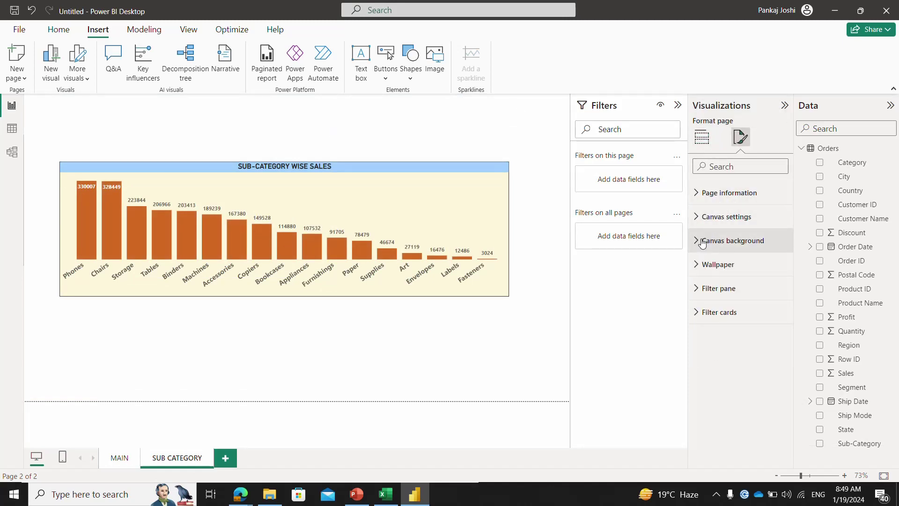
pyautogui.click(698, 197)
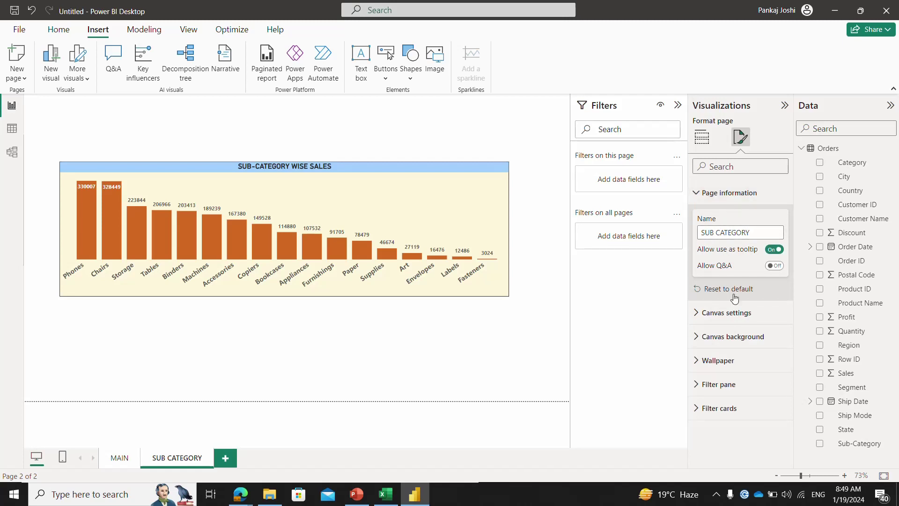
pyautogui.click(699, 312)
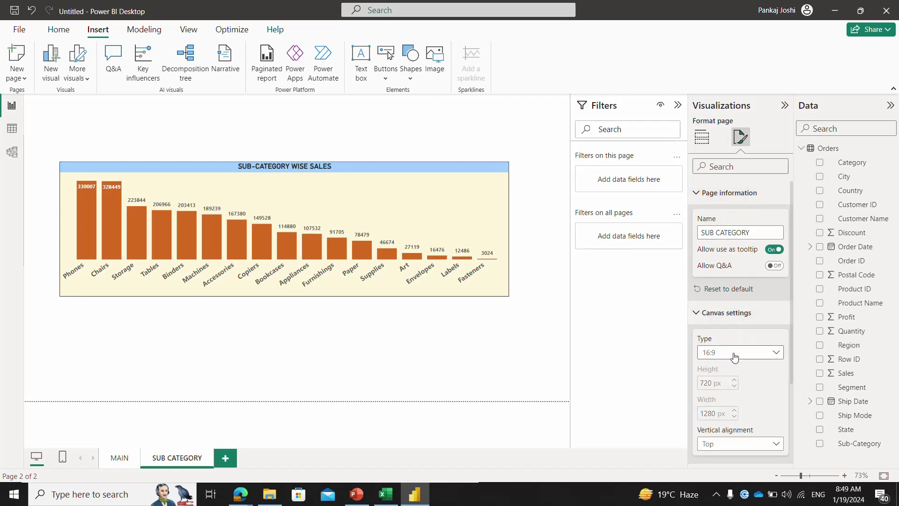
pyautogui.click(734, 355)
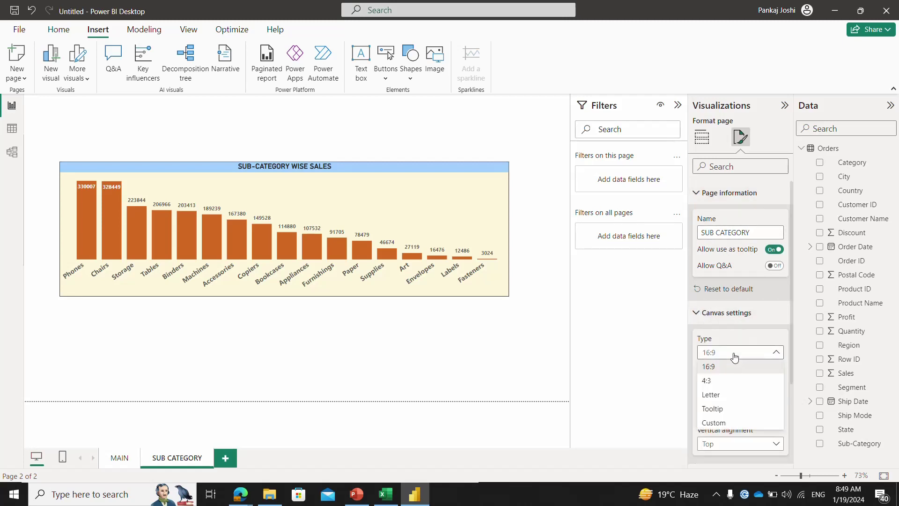
pyautogui.click(722, 410)
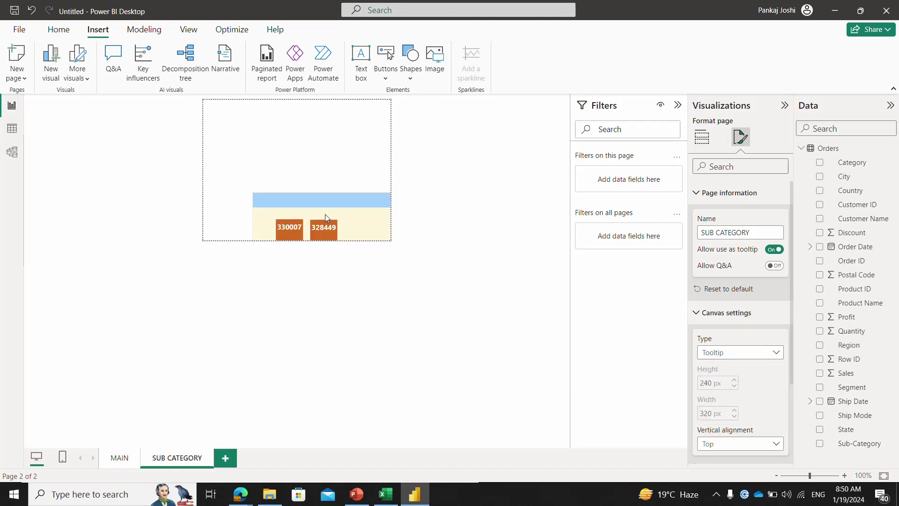
# Reposition and resize the sub-category chart to fill the tooltip canvas at width 320, and preview the tooltip on the MAIN page's region bars.
pyautogui.click(320, 195)
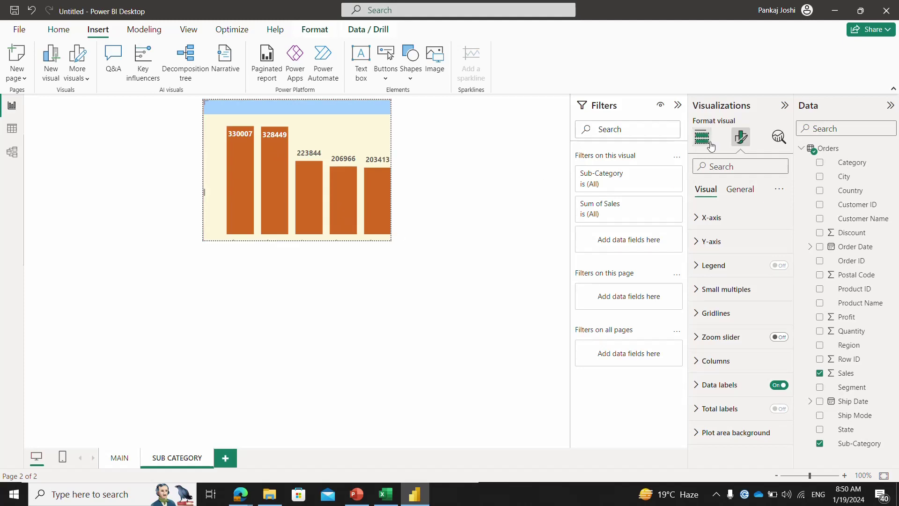
pyautogui.click(731, 191)
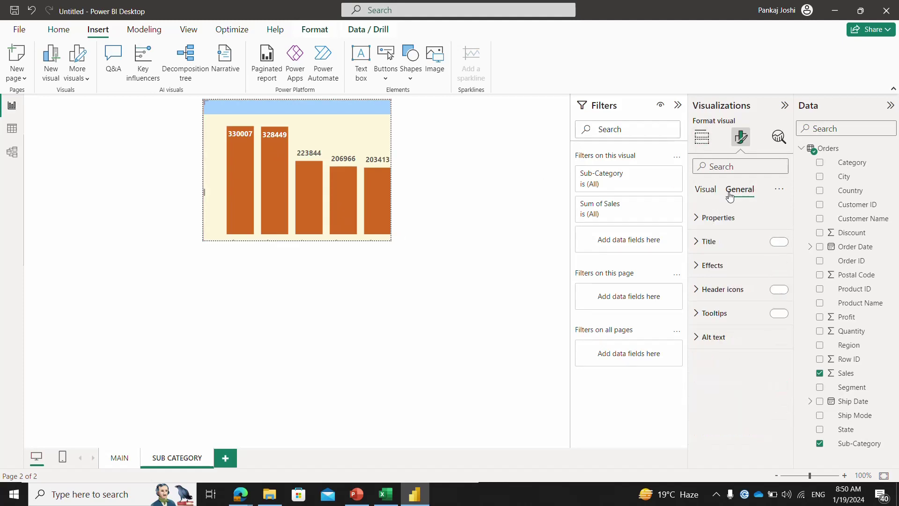
pyautogui.click(698, 219)
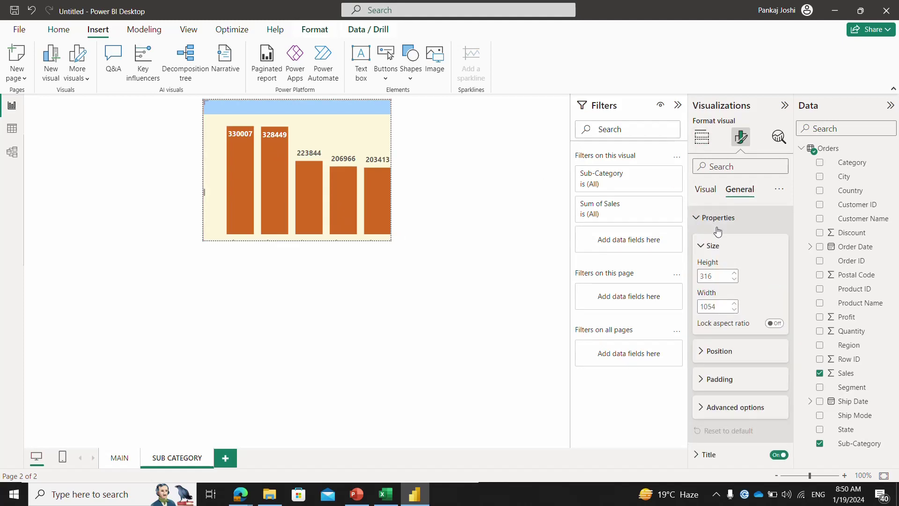
pyautogui.click(734, 279)
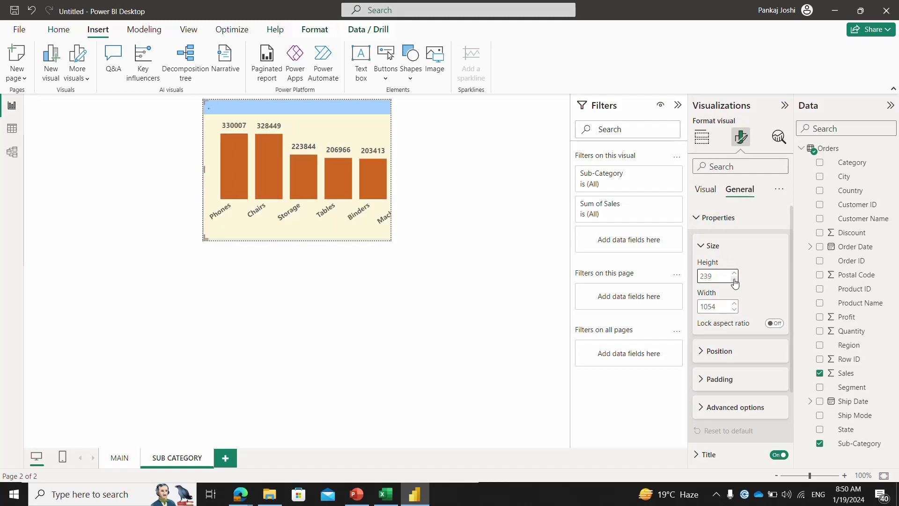
pyautogui.click(734, 310)
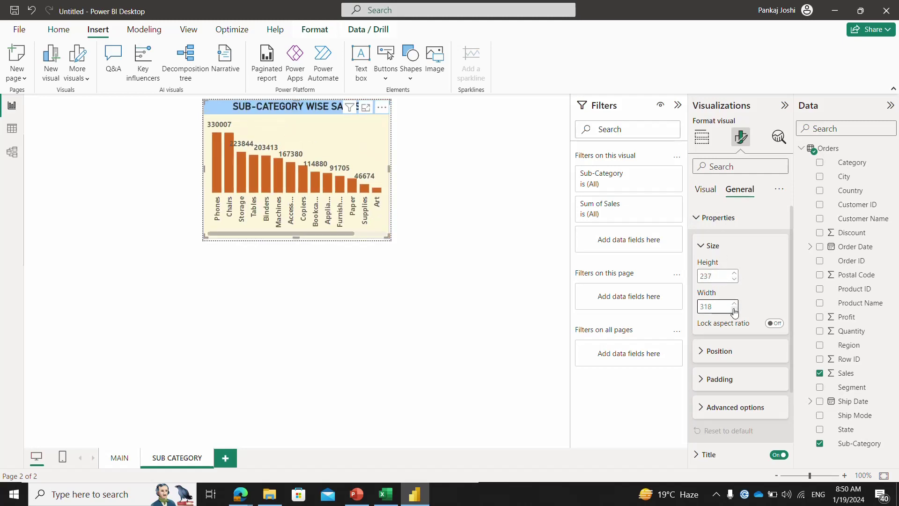
pyautogui.click(734, 310)
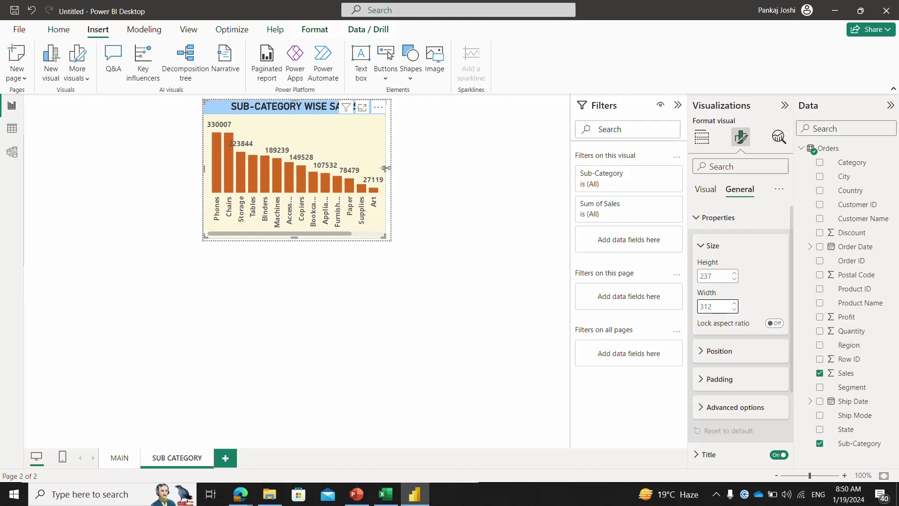
pyautogui.moveTo(388, 171); pyautogui.dragTo(391, 172)
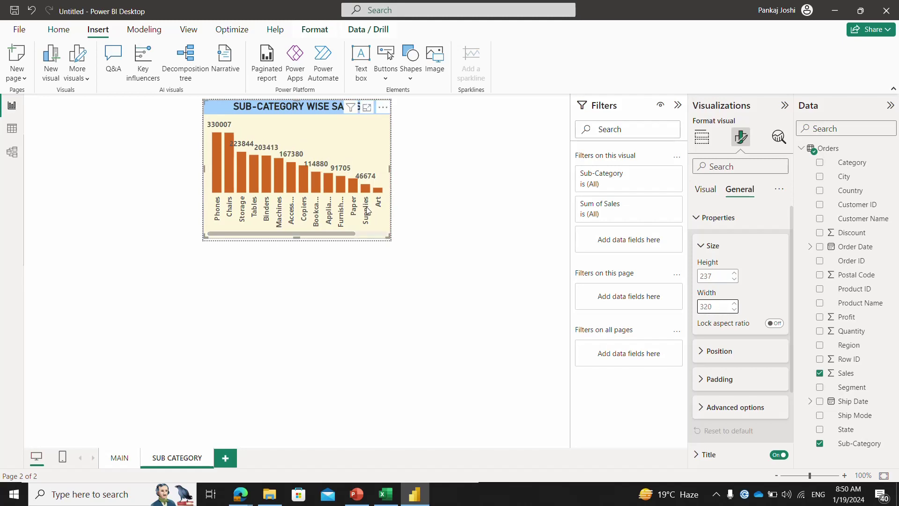
pyautogui.moveTo(297, 238)
pyautogui.mouseDown()
pyautogui.moveTo(292, 186)
pyautogui.moveTo(293, 253)
pyautogui.mouseUp()
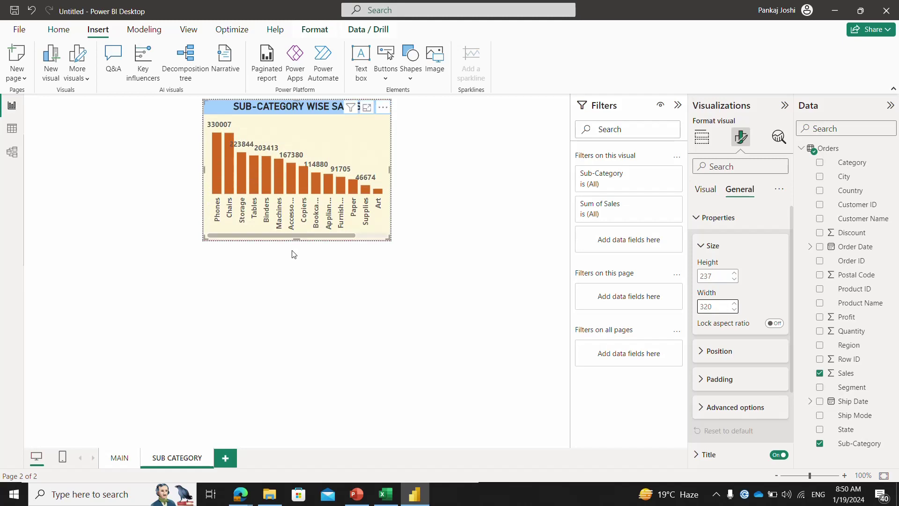
pyautogui.click(120, 459)
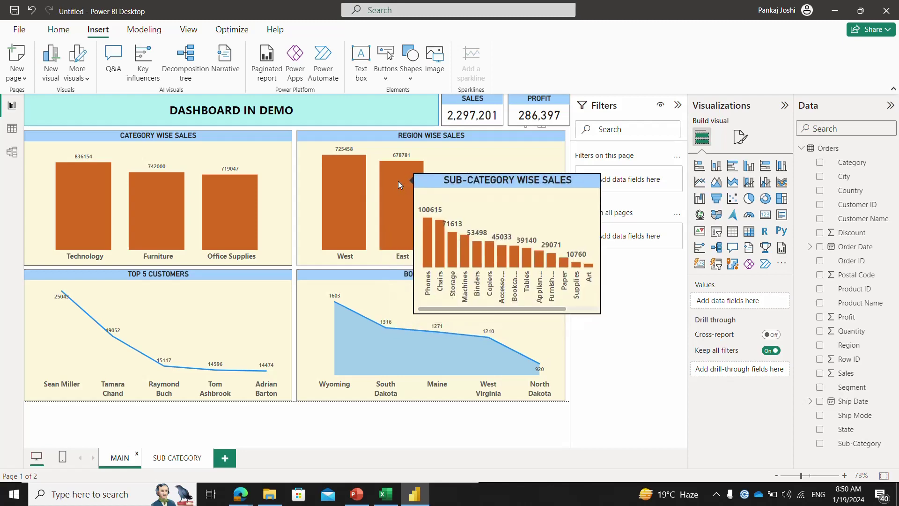
pyautogui.moveTo(452, 206)
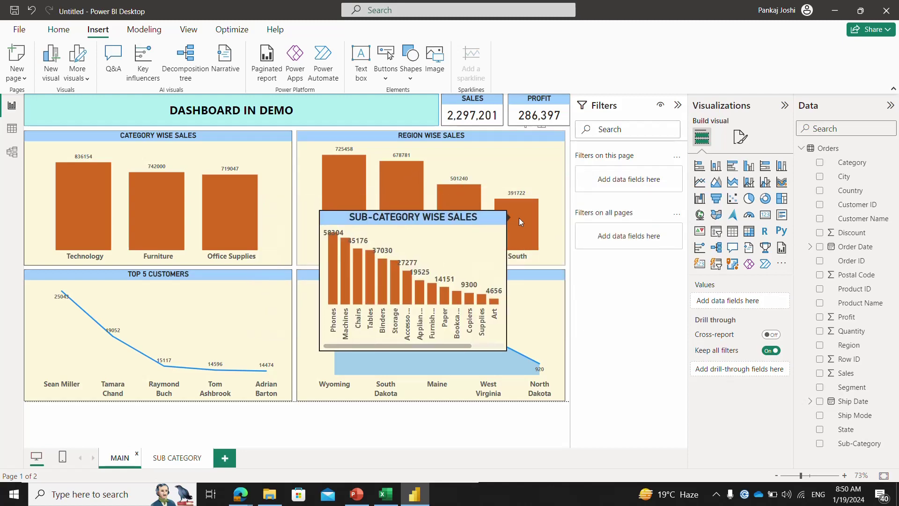
# Set the sub-category chart's background color to light gray and return to the MAIN page's region chart to check the tooltip.
pyautogui.click(173, 459)
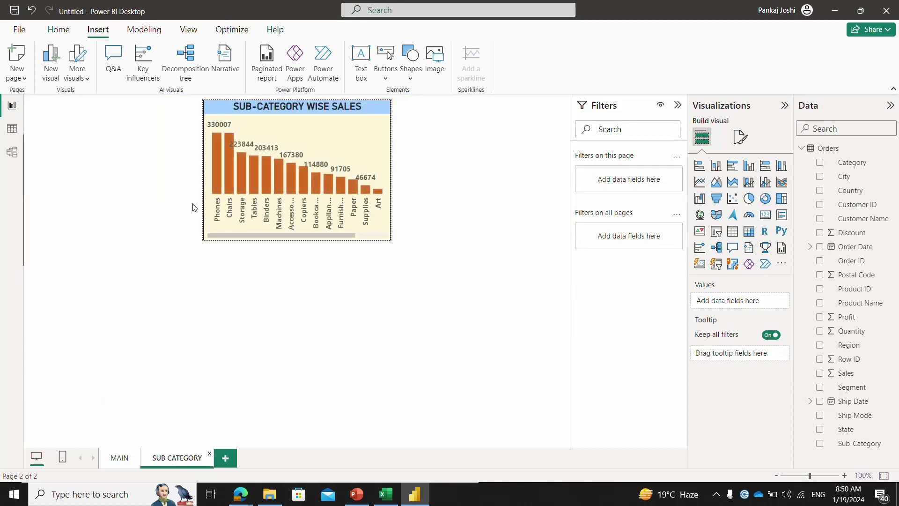
pyautogui.click(372, 130)
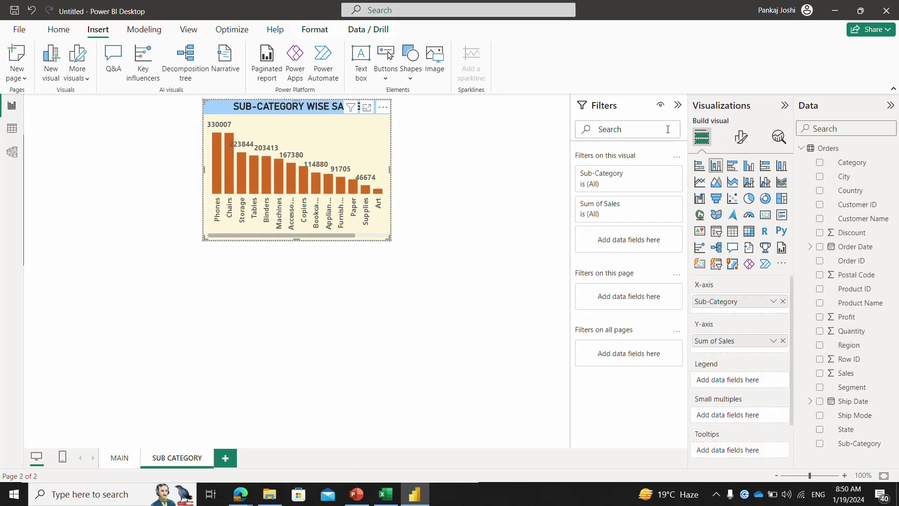
pyautogui.click(741, 137)
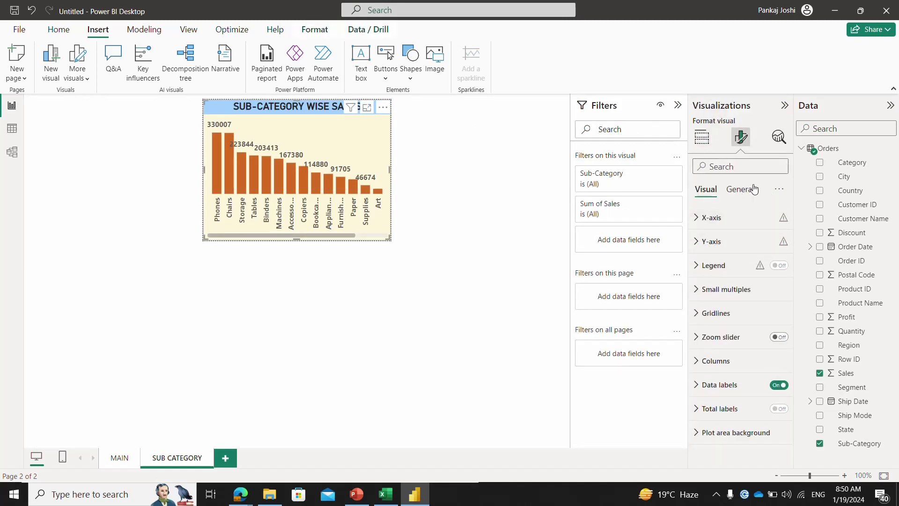
pyautogui.click(753, 189)
pyautogui.click(699, 271)
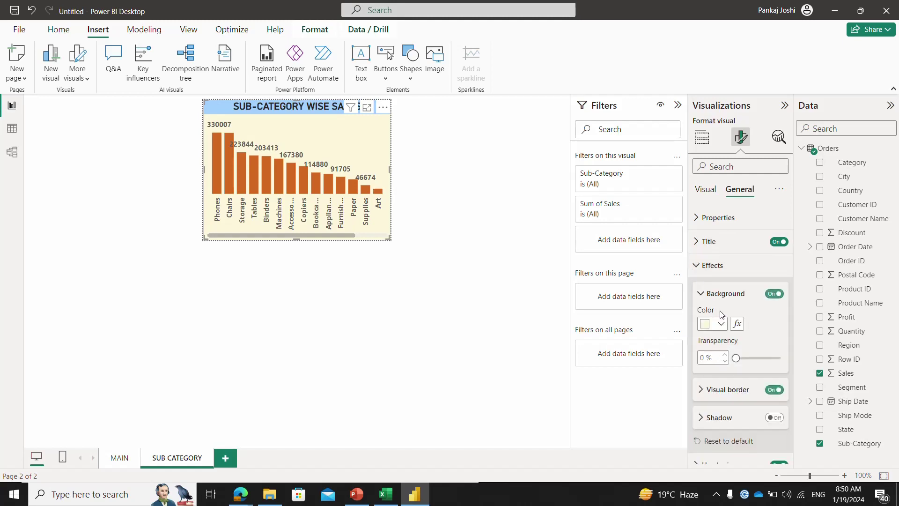
pyautogui.click(721, 325)
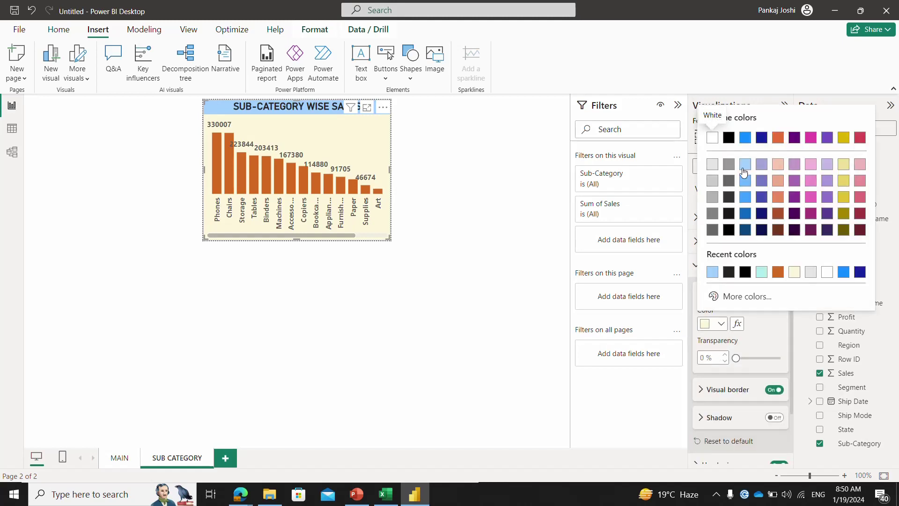
pyautogui.click(719, 166)
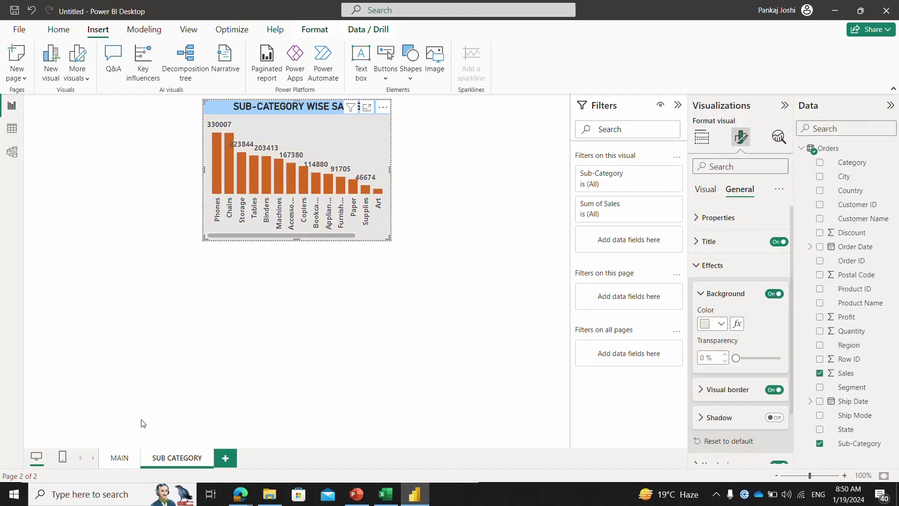
pyautogui.click(124, 463)
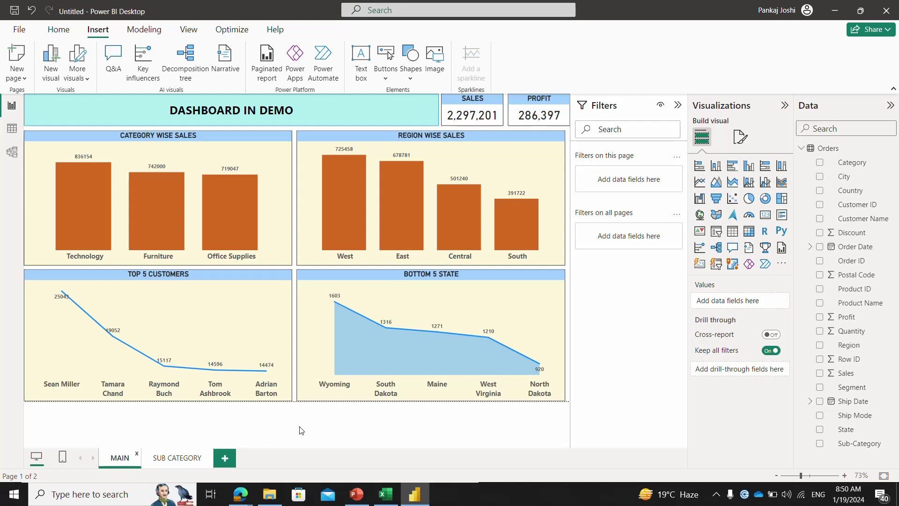
pyautogui.moveTo(515, 227)
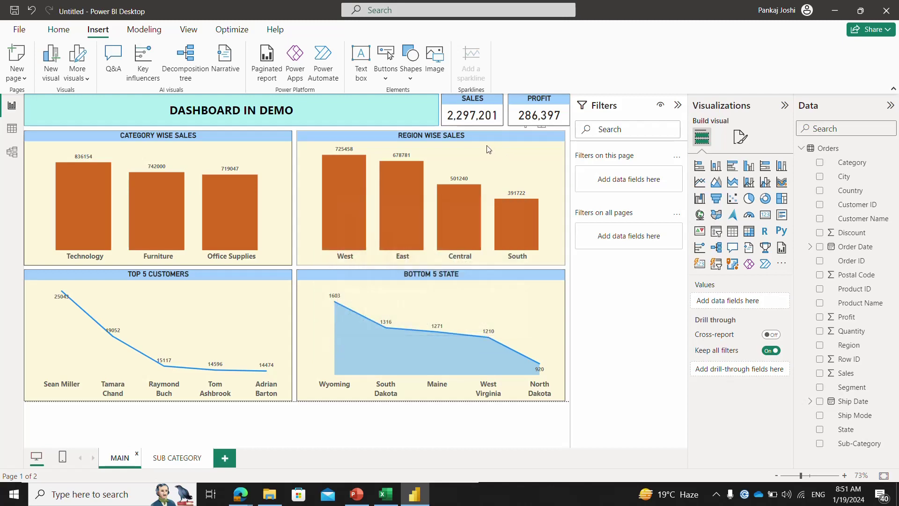
pyautogui.moveTo(456, 214)
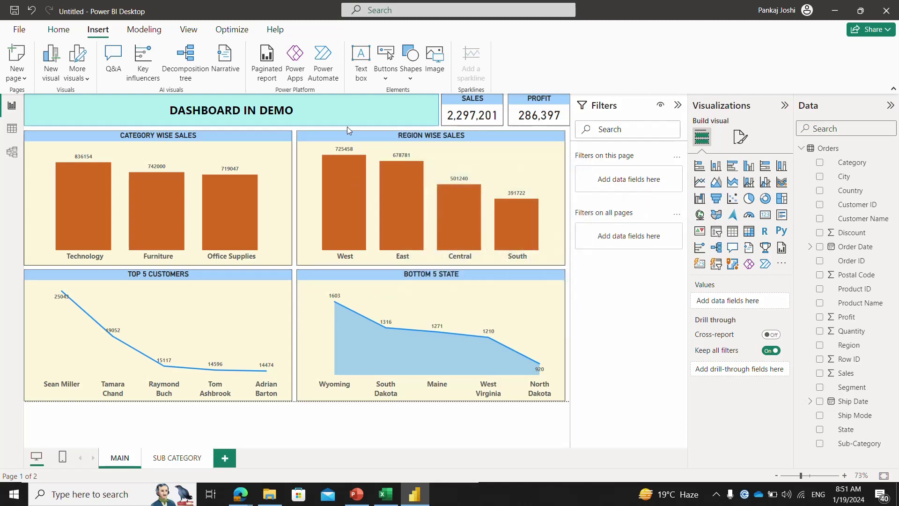
# Start saving the report to a folder on this device and verify the Power BI - 19th Jan destination path against File Explorer.
pyautogui.hotkey('ctrl', 's')
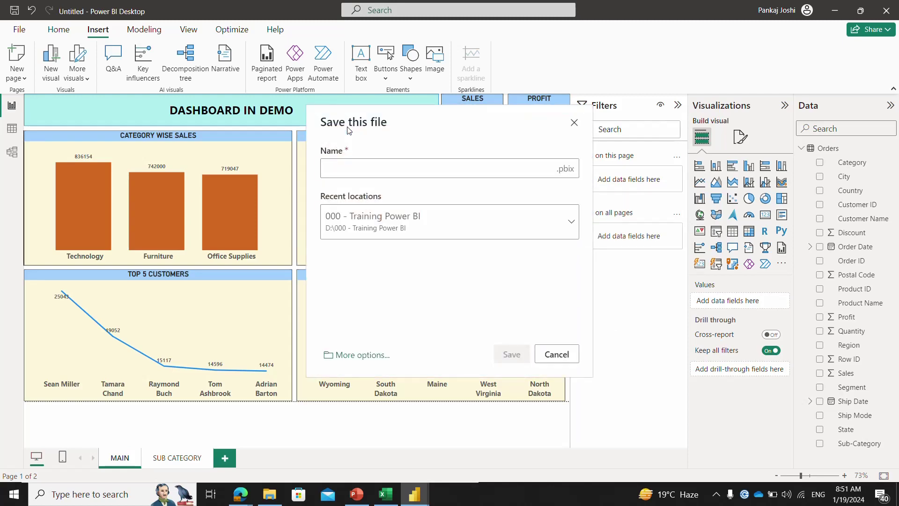
pyautogui.click(349, 355)
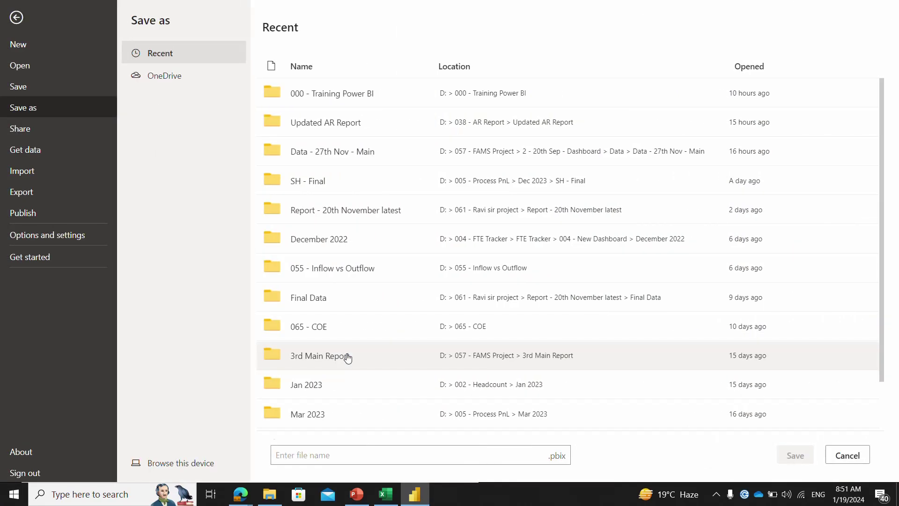
pyautogui.click(190, 472)
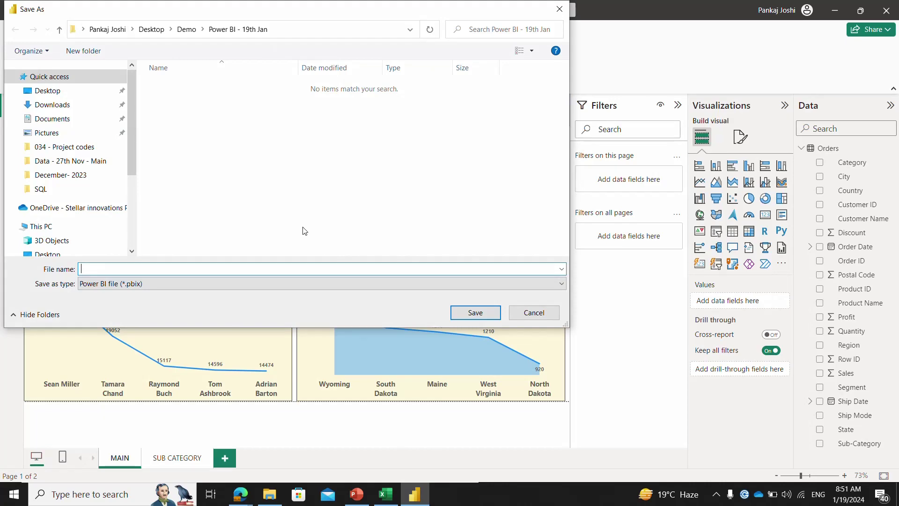
pyautogui.hotkey('alt', 'Tab')
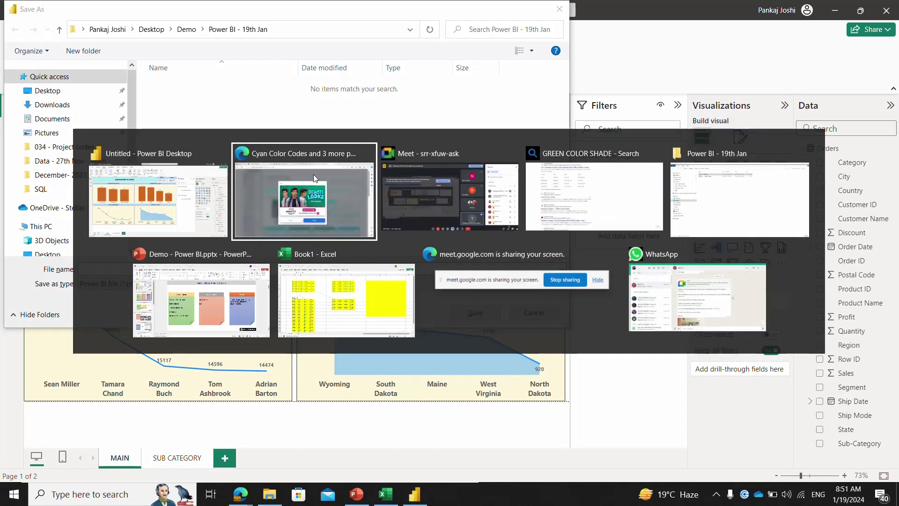
pyautogui.hotkey('alt', 'Tab')
pyautogui.hotkey('alt', 'Tab')
pyautogui.hotkey('alt', 'Tab')
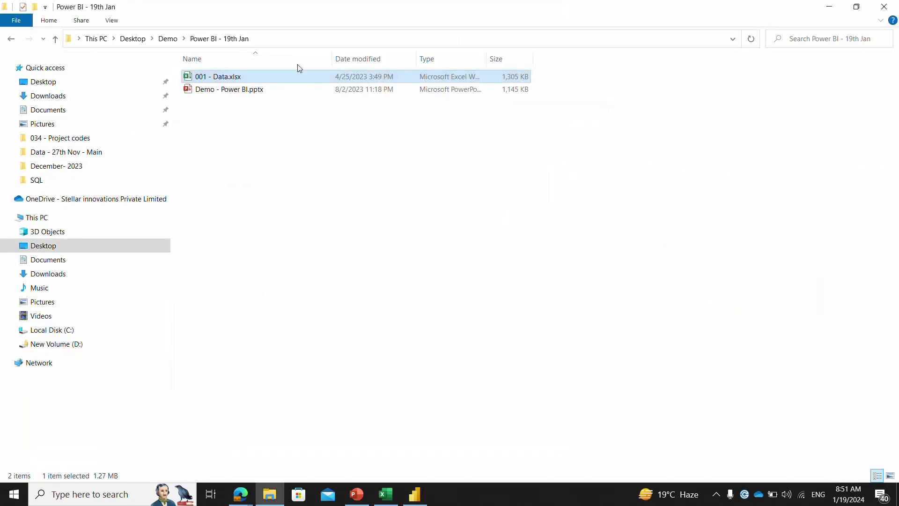
pyautogui.click(287, 43)
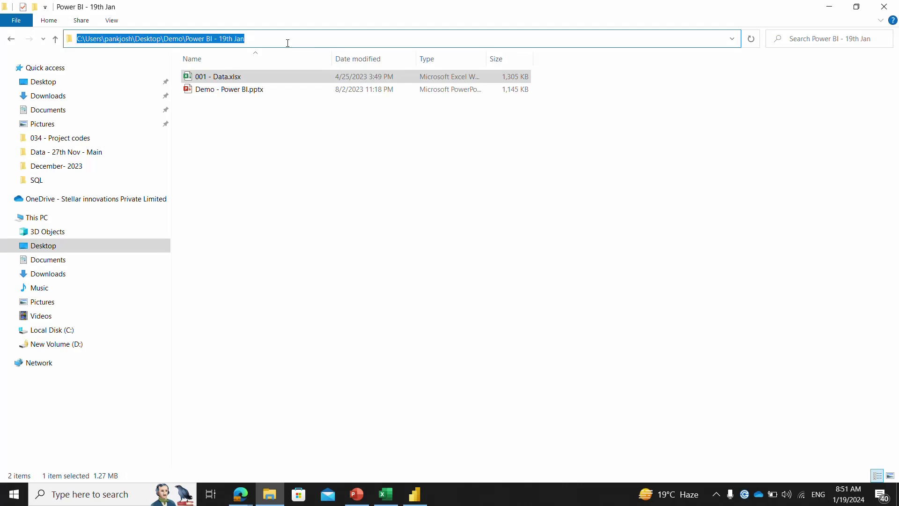
pyautogui.press('Escape')
pyautogui.hotkey('alt', 'Tab')
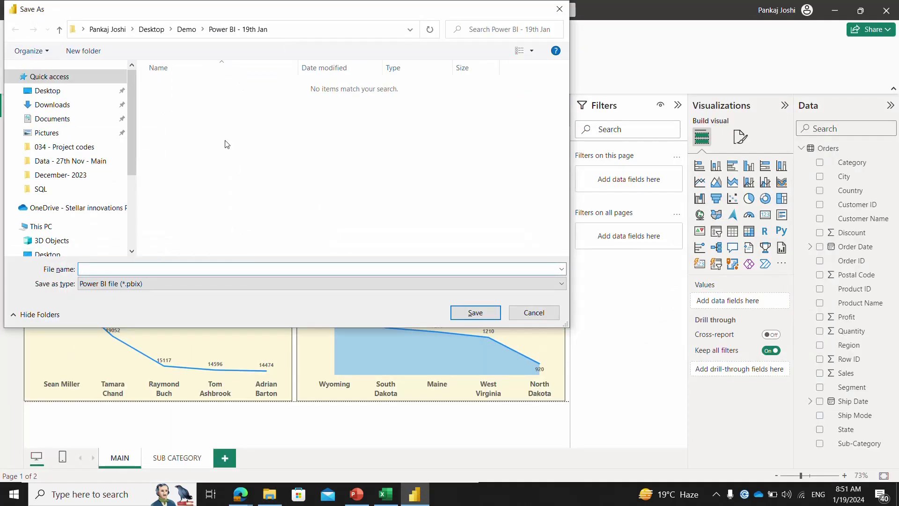
pyautogui.click(287, 33)
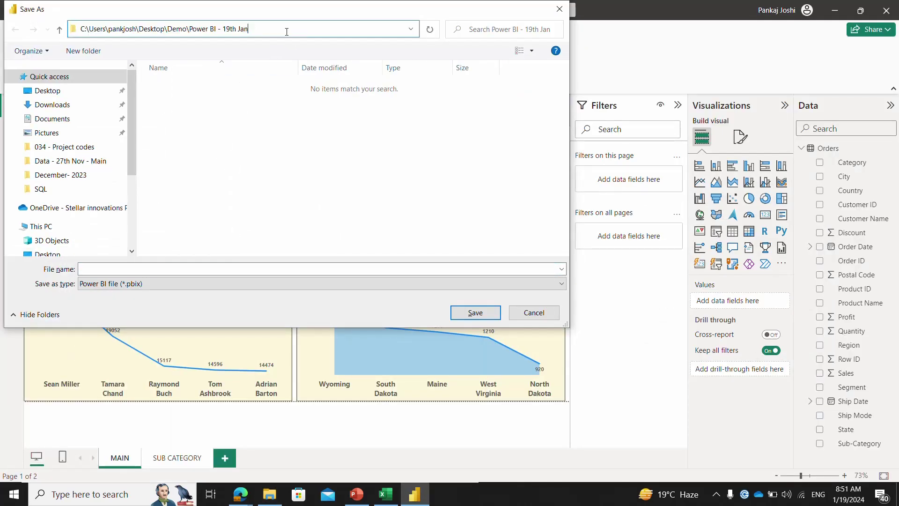
pyautogui.press('Escape')
# Save the report under the file name 001 - Simple dashboard.
pyautogui.click(234, 269)
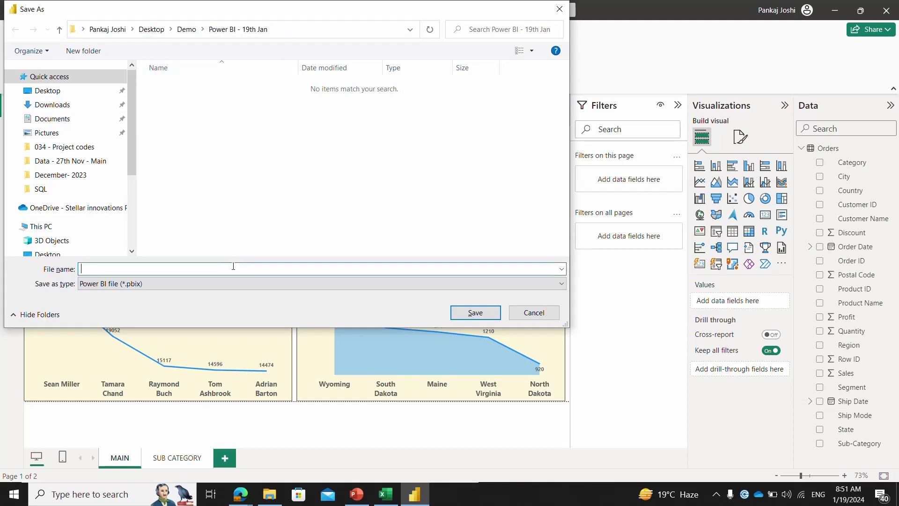
pyautogui.write('000')
pyautogui.press('BackSpace')
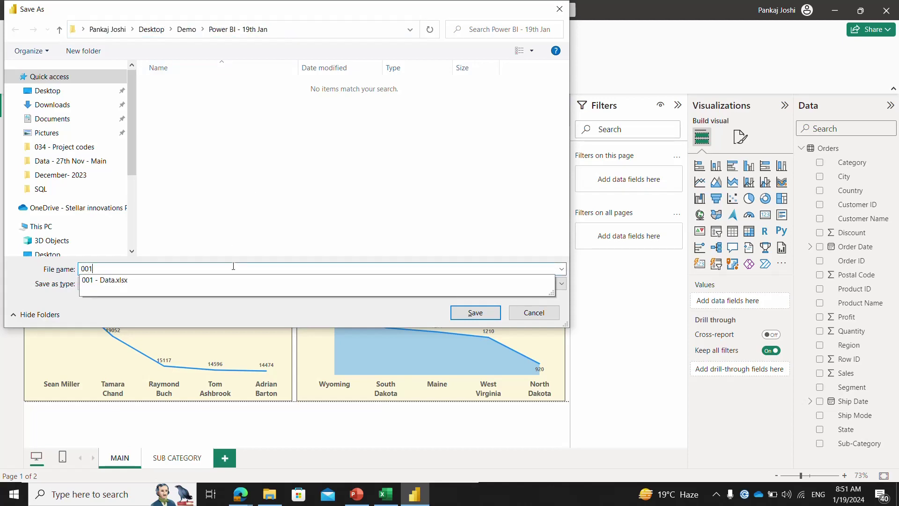
pyautogui.write('1 - SUP')
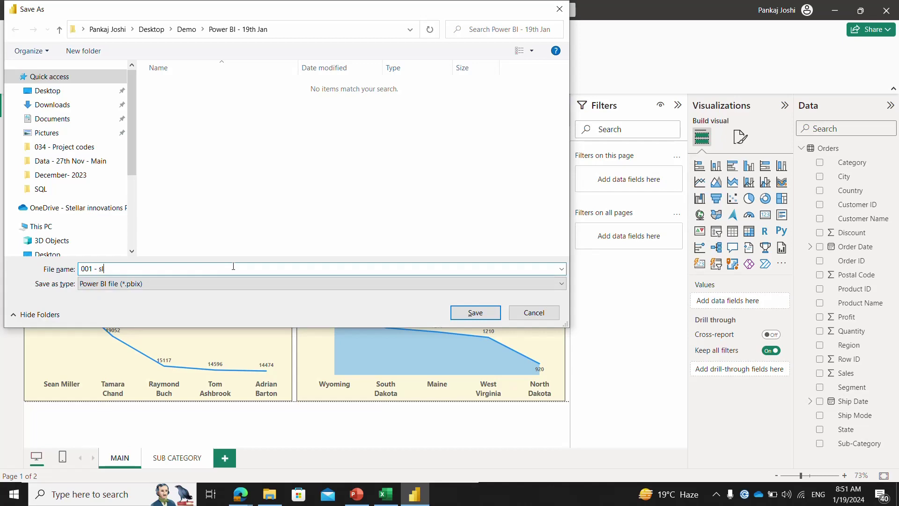
pyautogui.press('BackSpace')
pyautogui.press('BackSpace')
pyautogui.press('BackSpace')
pyautogui.write('S')
pyautogui.press('Return')
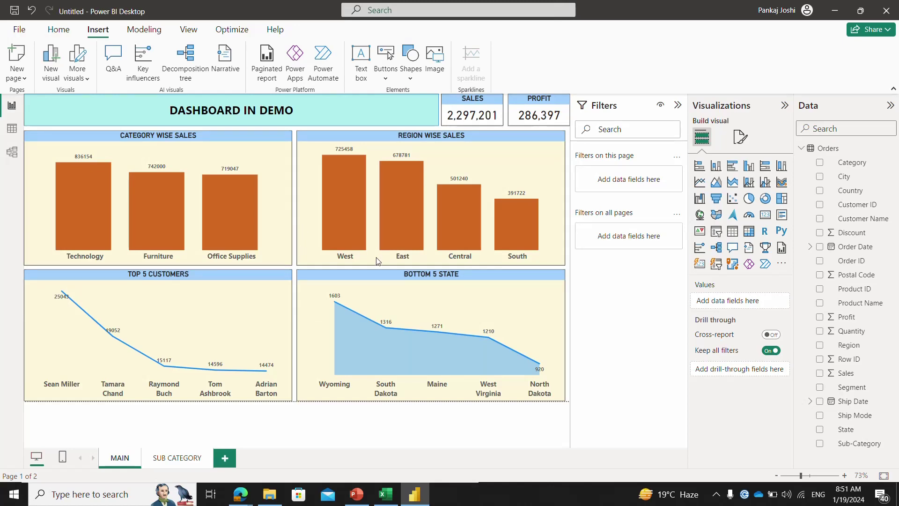
# Collapse the Filters and Visualizations panes to give the dashboard canvas more room.
pyautogui.click(678, 108)
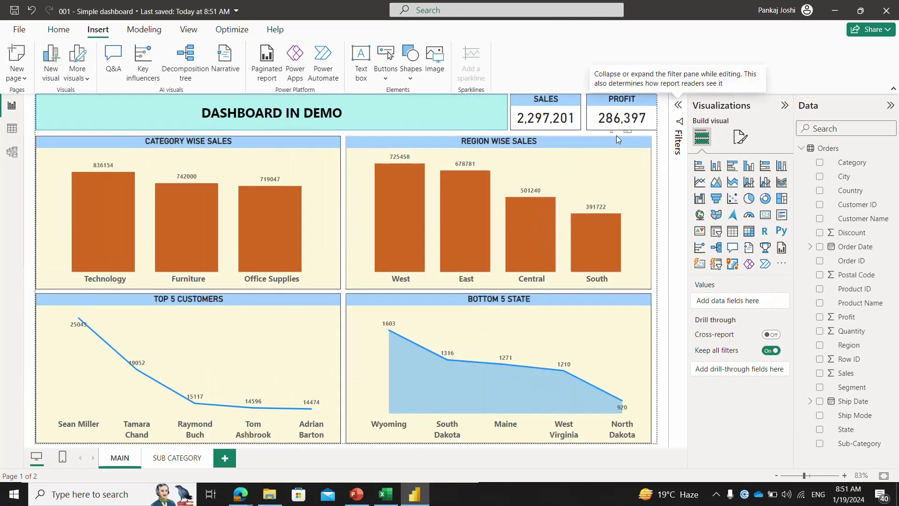
pyautogui.click(784, 105)
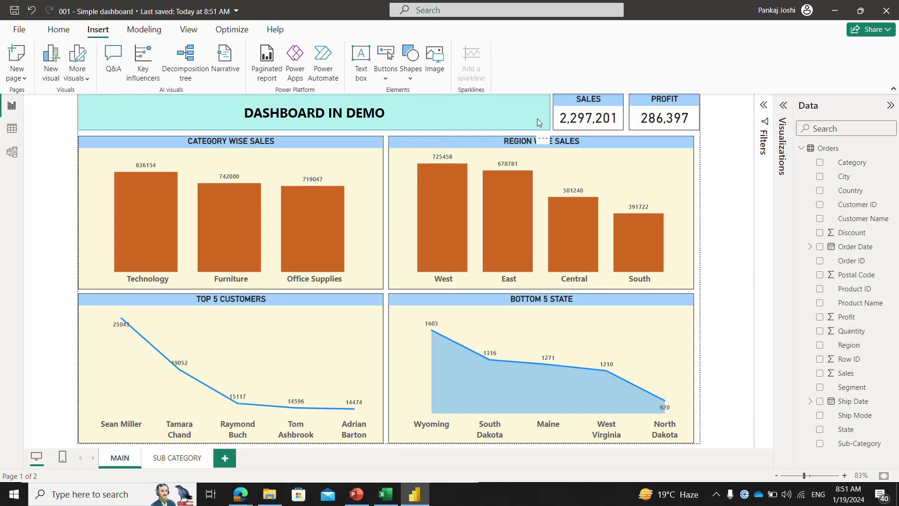
pyautogui.hotkey('alt', 'Tab')
pyautogui.hotkey('alt', 'Tab')
pyautogui.hotkey('alt', 'Tab')
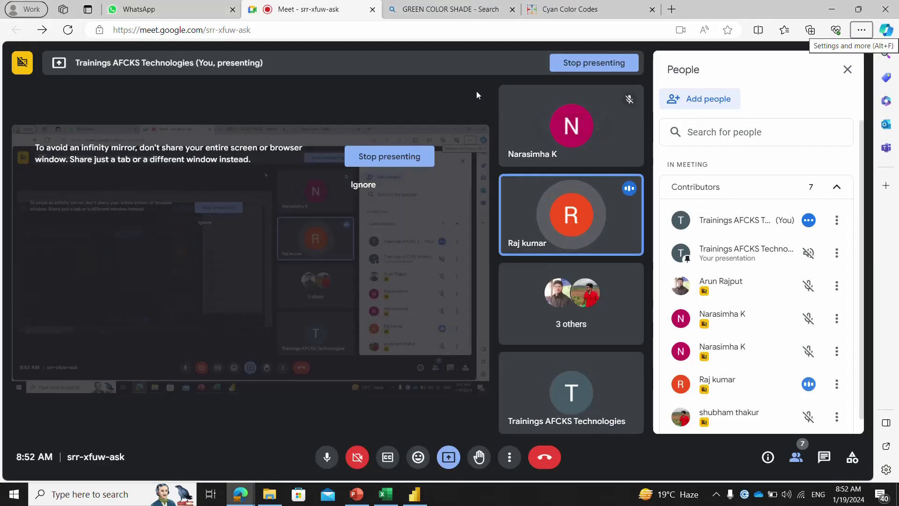
pyautogui.hotkey('alt', 'Tab')
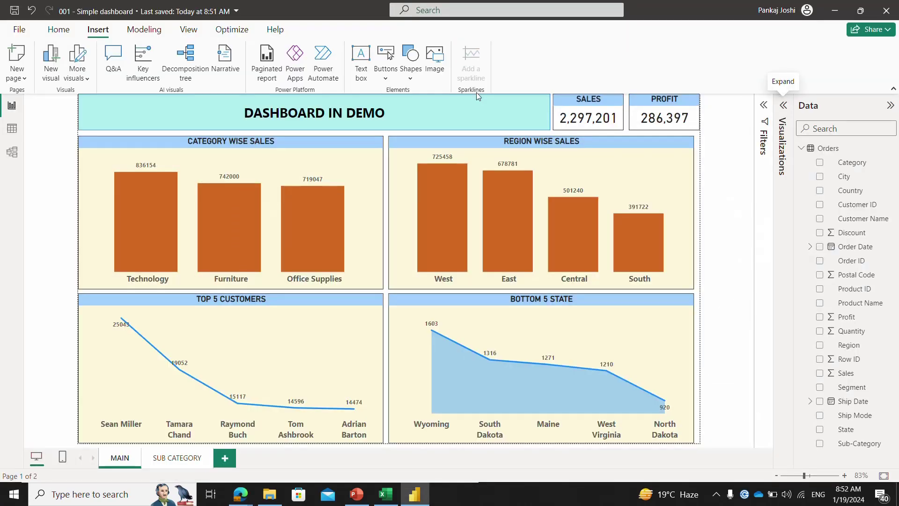
# Compare the REGION WISE SALES chart with tooltips off and on, leave its tooltips off, and collapse the Visualizations pane.
pyautogui.moveTo(440, 189)
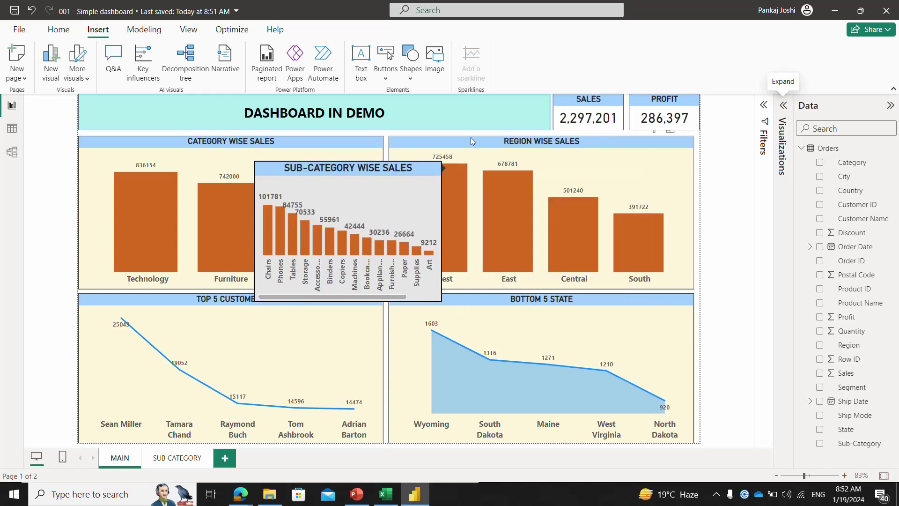
pyautogui.click(461, 144)
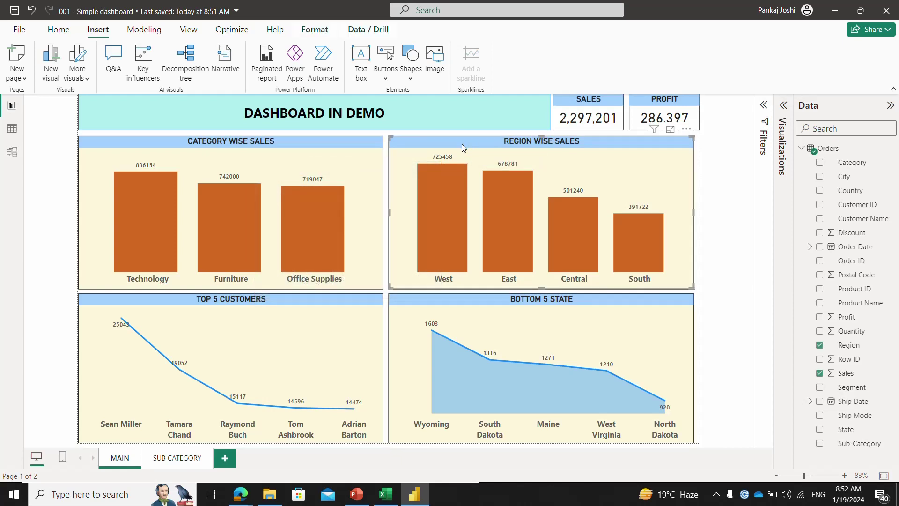
pyautogui.click(801, 148)
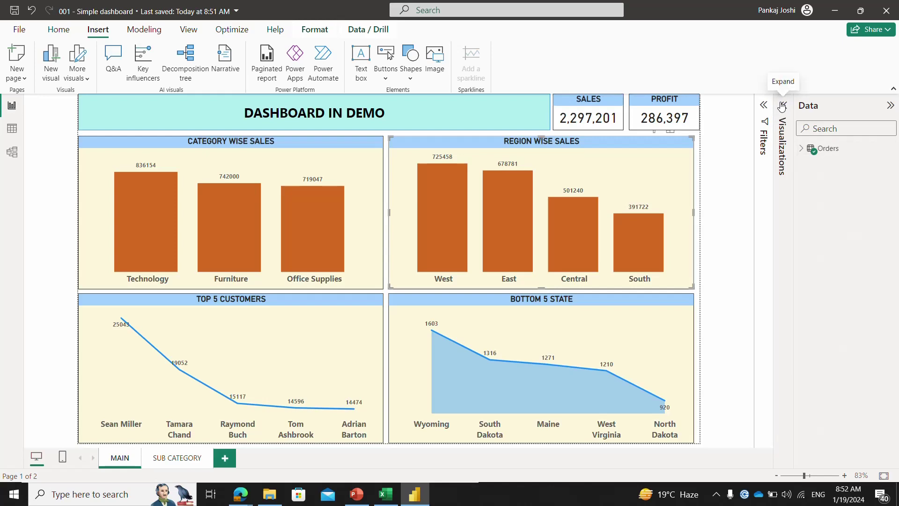
pyautogui.click(784, 105)
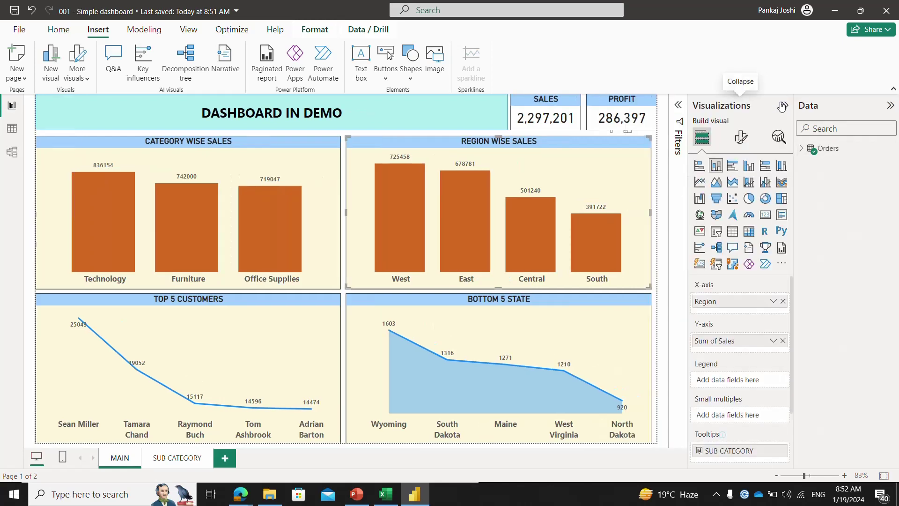
pyautogui.click(741, 136)
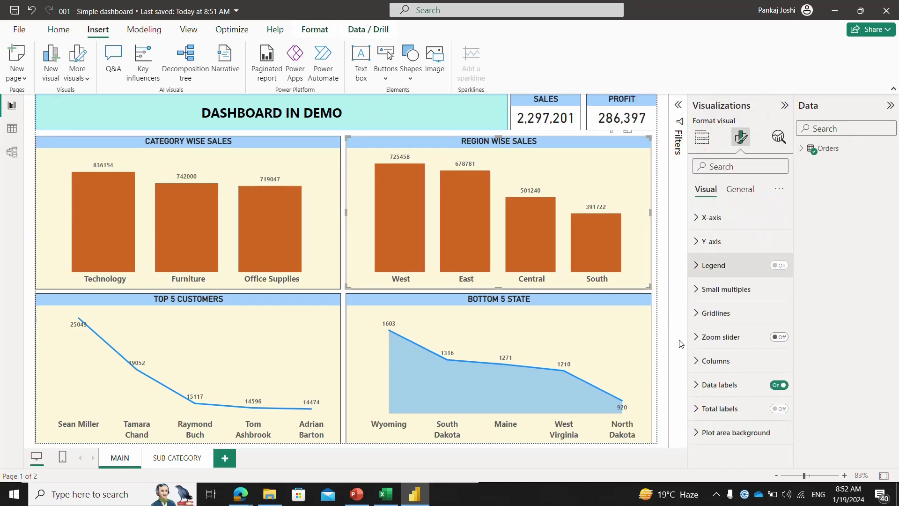
pyautogui.click(740, 189)
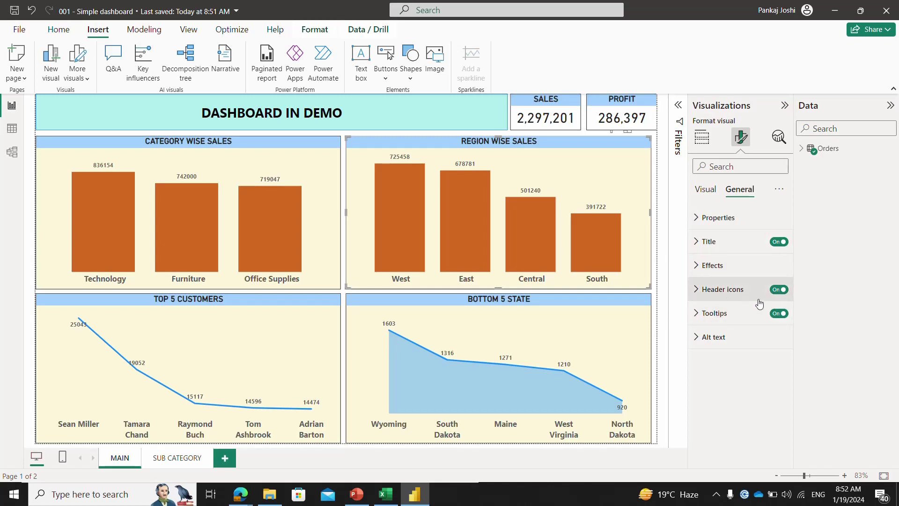
pyautogui.click(778, 314)
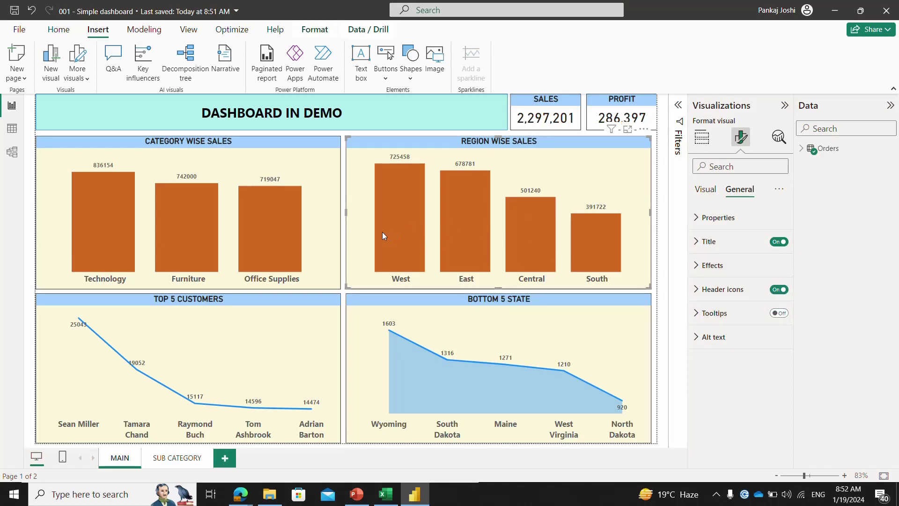
pyautogui.click(778, 314)
pyautogui.moveTo(588, 249)
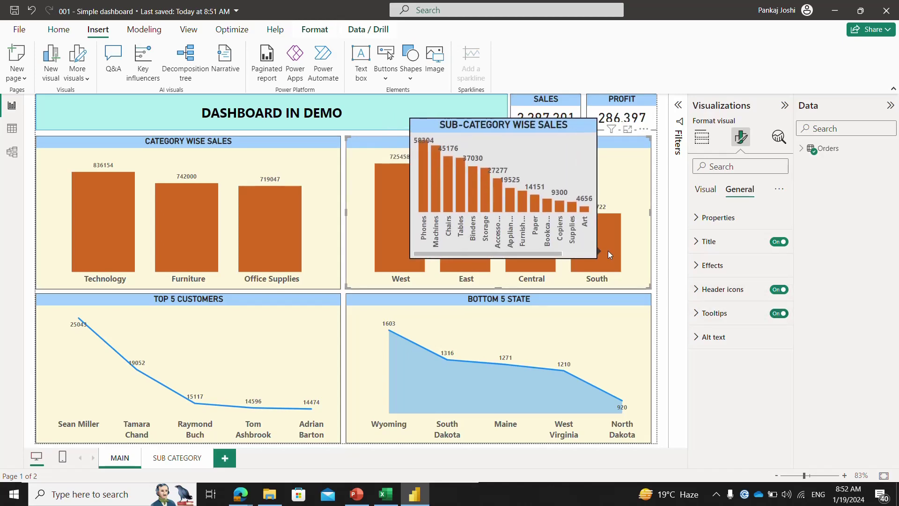
pyautogui.click(778, 314)
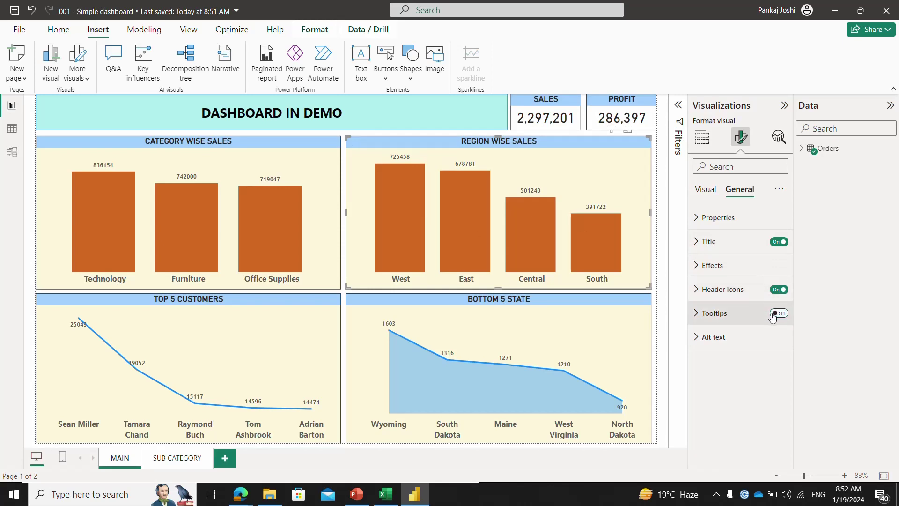
pyautogui.click(783, 109)
# Switch to the Google Meet call, close its participant list, and return to Power BI Desktop.
pyautogui.hotkey('alt', 'Tab')
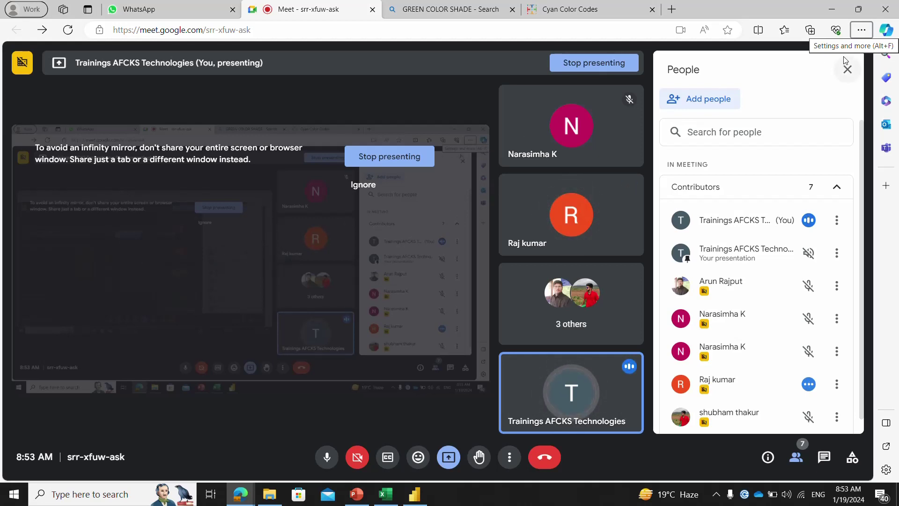
pyautogui.click(847, 70)
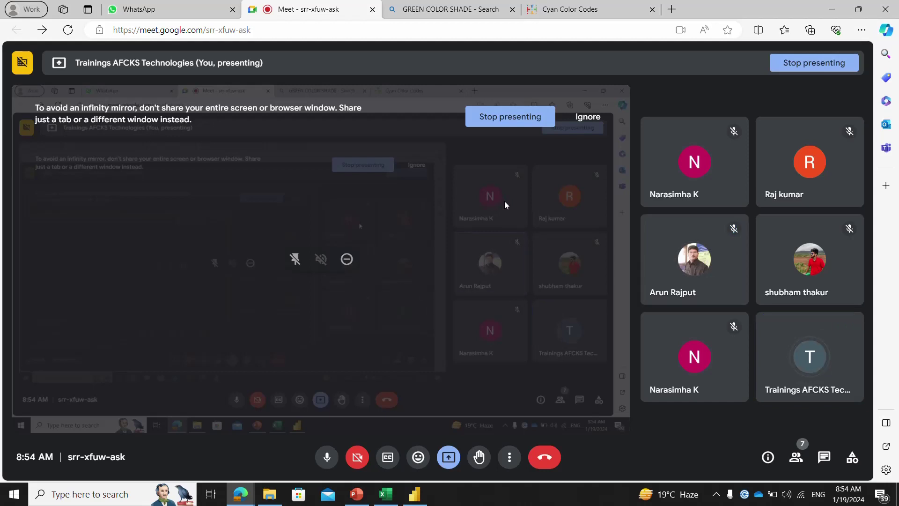
pyautogui.hotkey('alt', 'Tab')
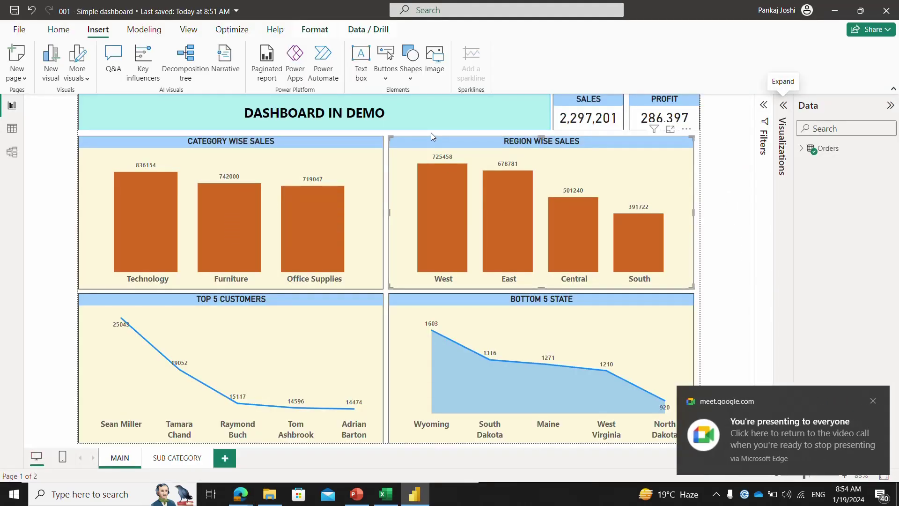
# Save the dashboard report again and close Power BI Desktop.
pyautogui.click(431, 133)
pyautogui.hotkey('ctrl', 's')
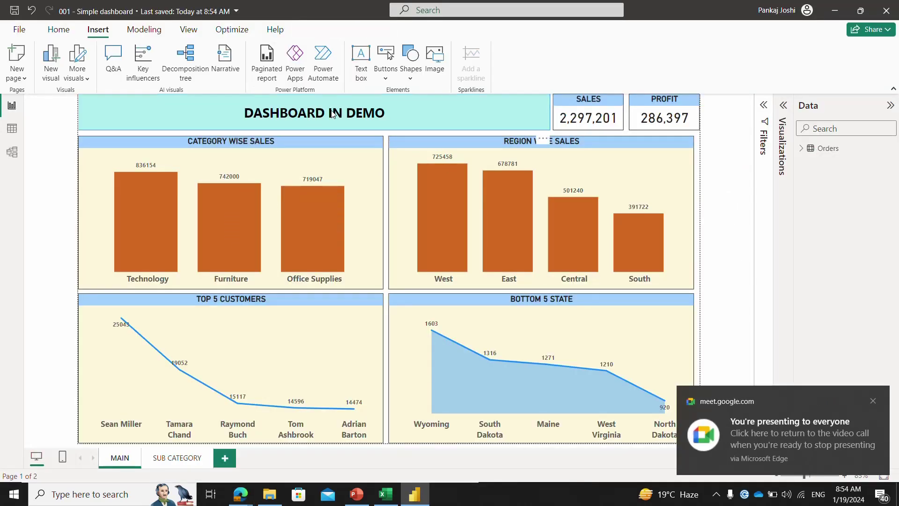
pyautogui.click(885, 11)
# Switch to the Demo - Power BI presentation in PowerPoint.
pyautogui.hotkey('alt', 'Tab')
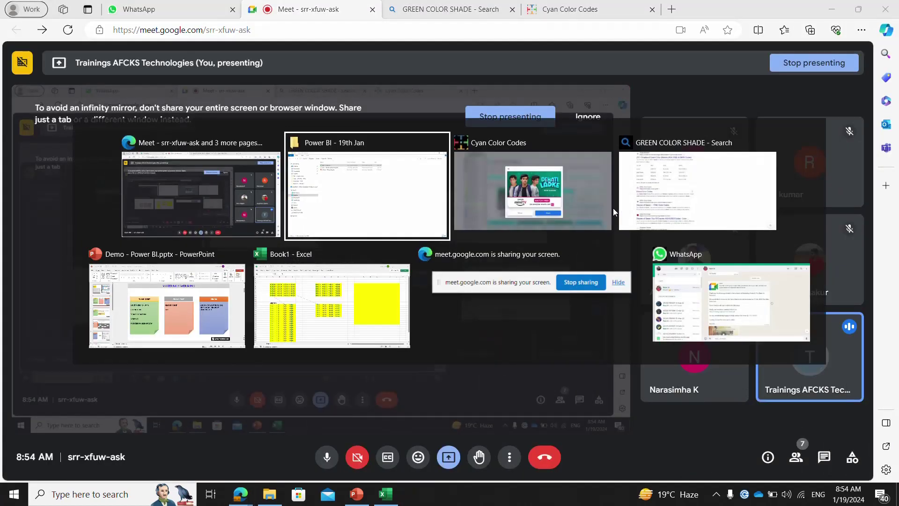
pyautogui.press('Tab')
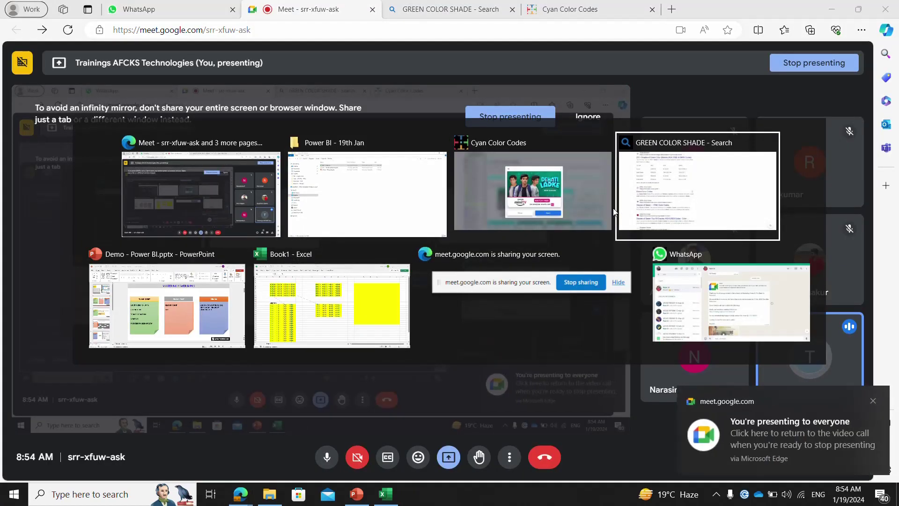
pyautogui.press('Tab')
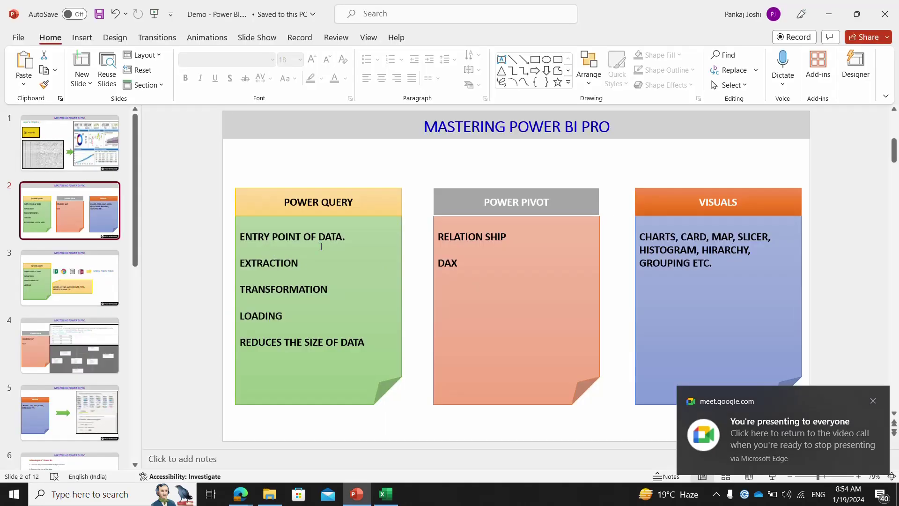